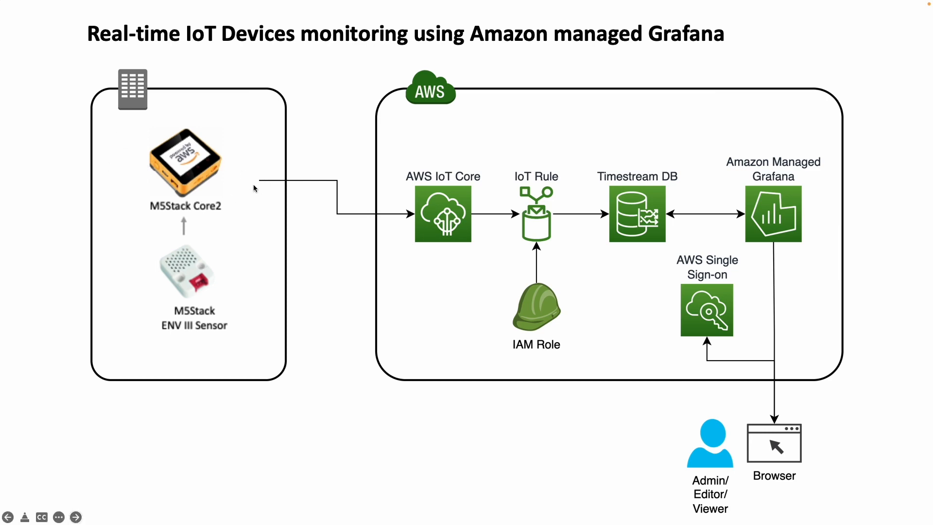
Step: Switch from the IoT architecture slide to the browser's M5Stack Core2 product page
key(ctrl+Left)
click(291, 12)
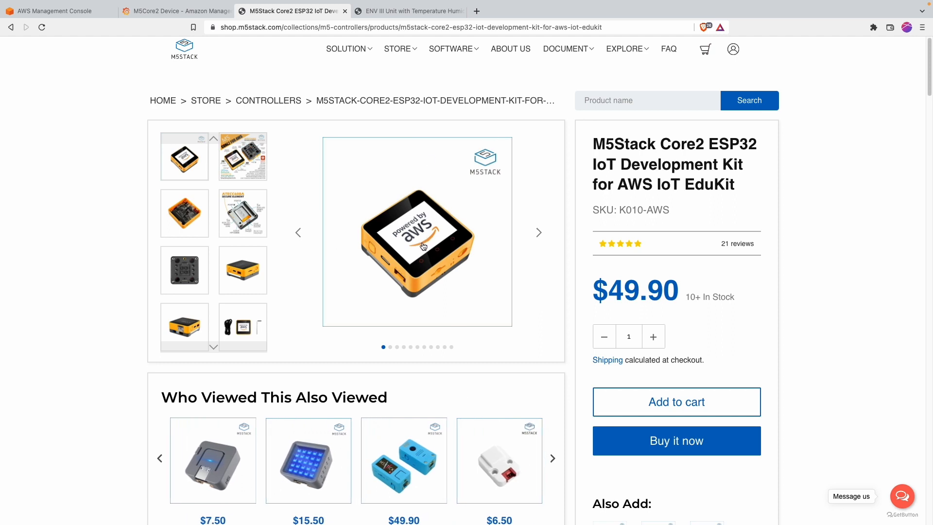
Step: View the Core2 for AWS feature diagram, then go to the ENV III Unit product page
click(242, 169)
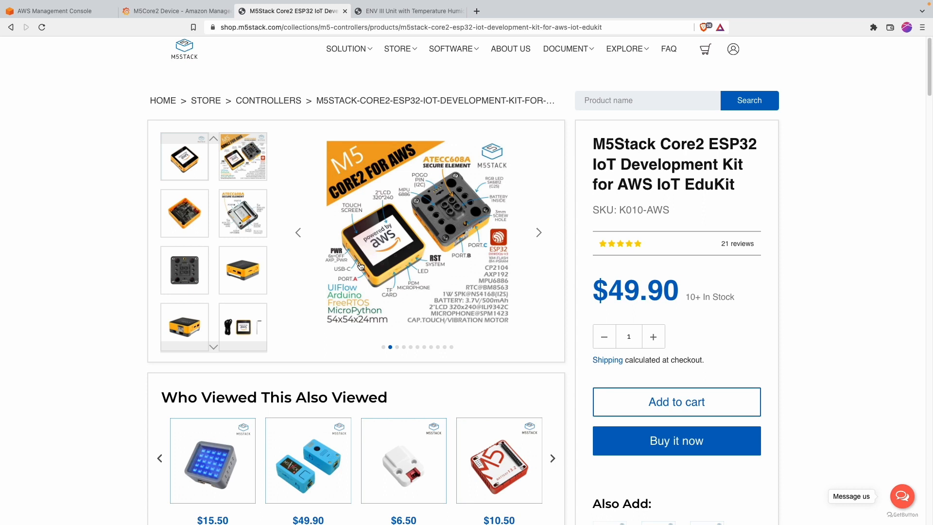
click(384, 11)
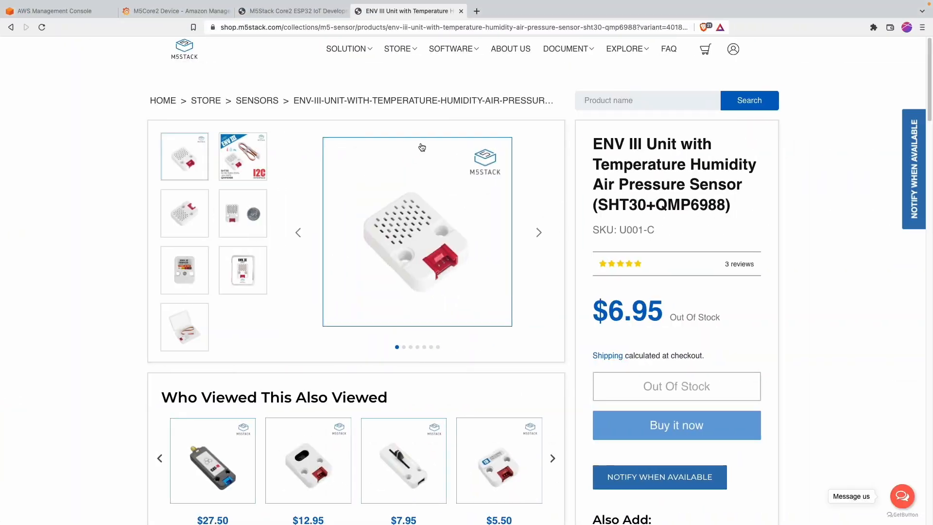
Step: Open the Developer Tools download page, close the Core2 and ENV III tabs, and show the M5Burner table
mouse_move(471, 51)
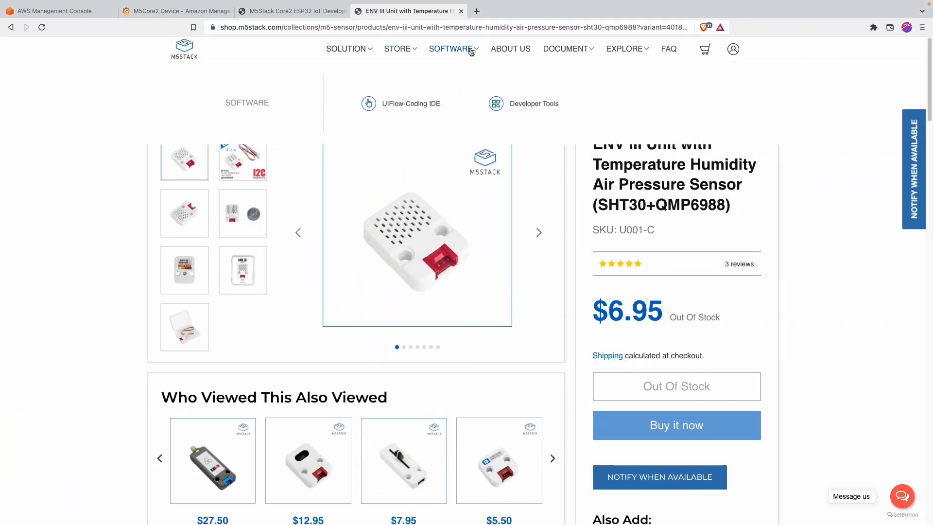
super+click(517, 103)
click(494, 10)
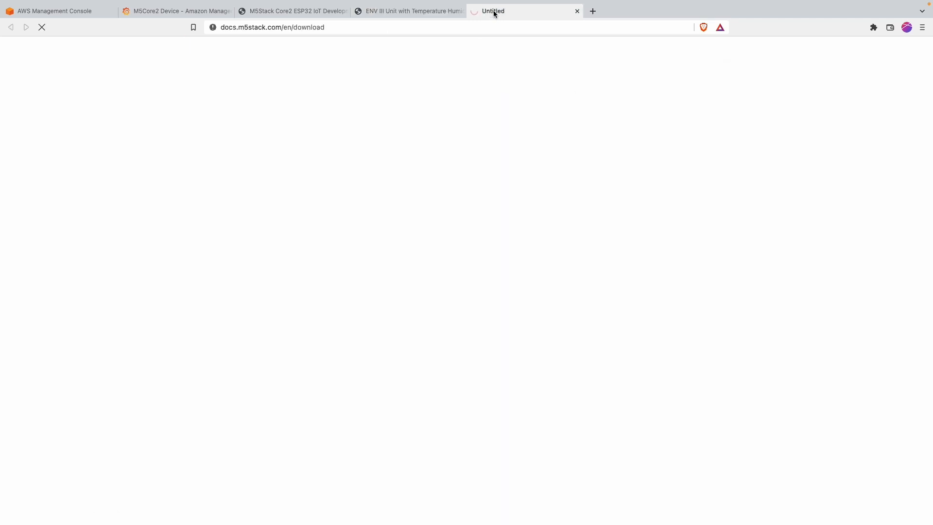
click(345, 11)
click(345, 11)
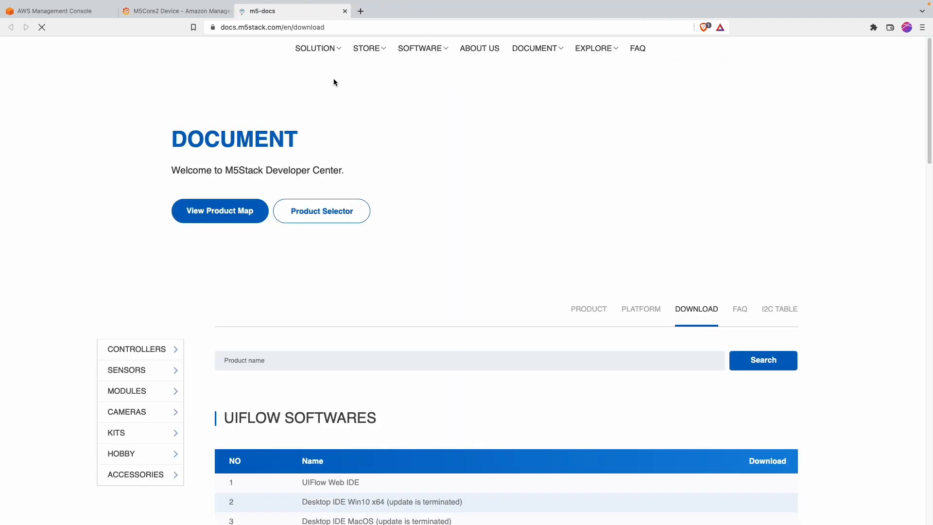
scroll(315, 225, down, 5)
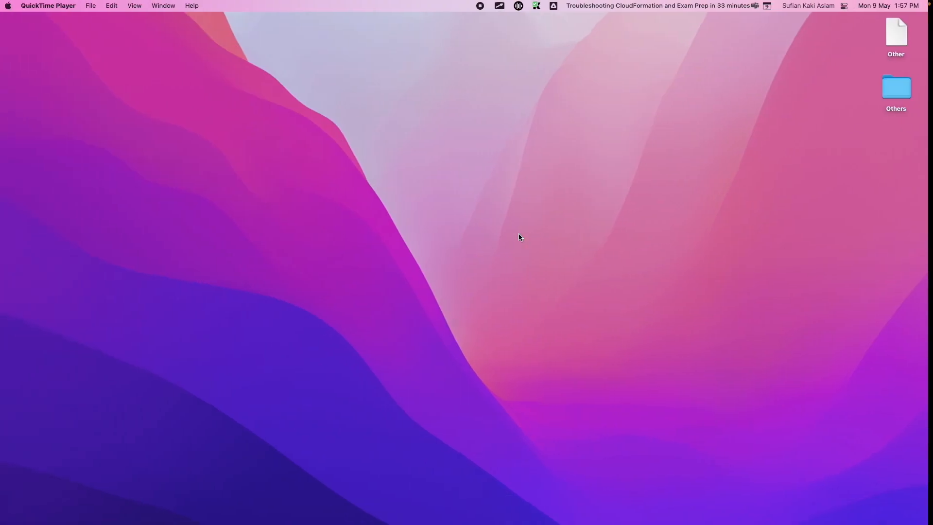
Step: Launch M5Burner via Spotlight with 'm5bu' and show the CORE2 & TOUGH firmware list
key(super+space)
text(m)
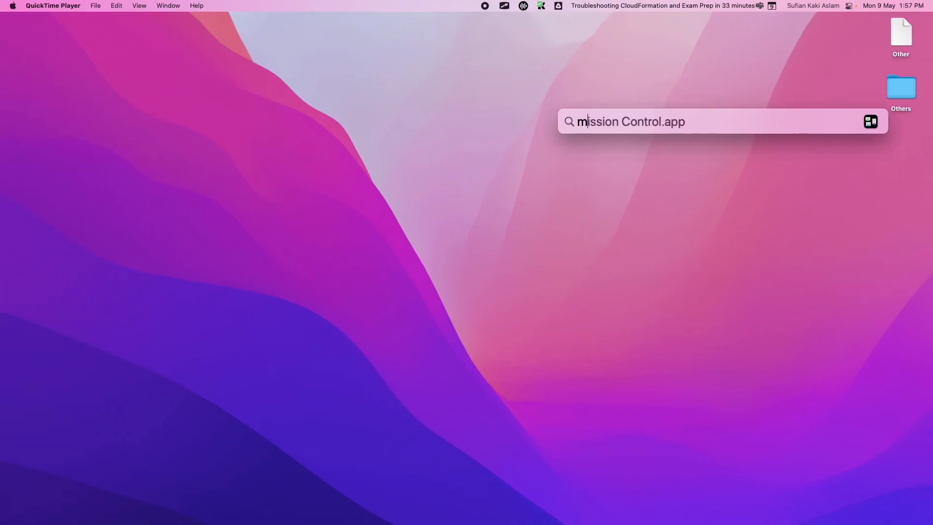
text(5bu)
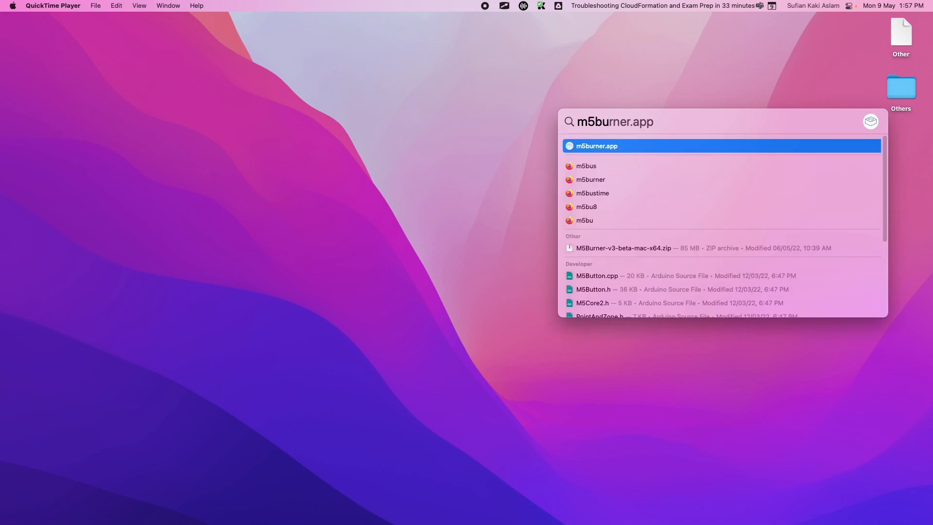
key(Return)
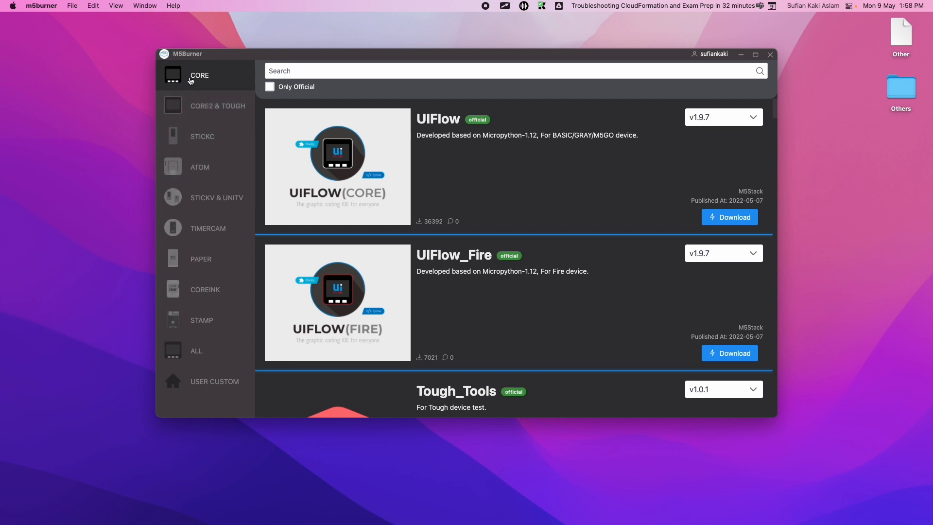
click(194, 112)
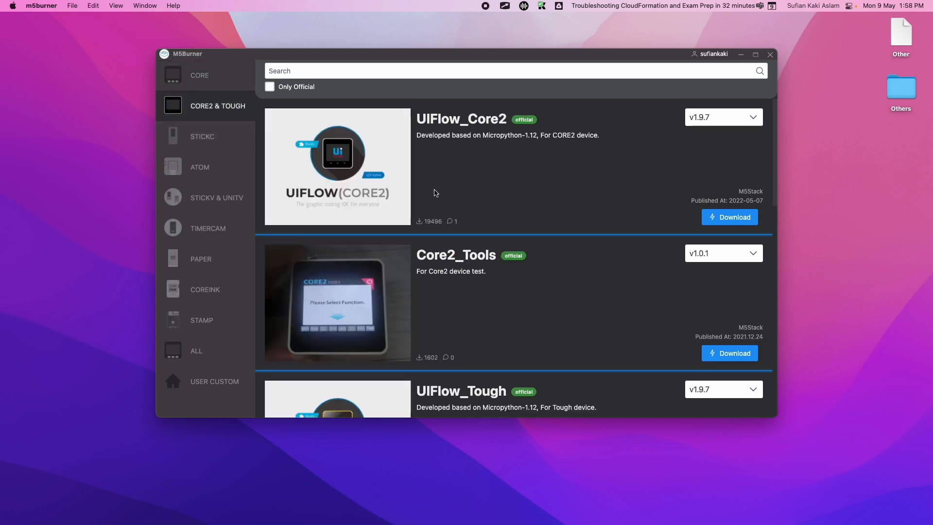
Step: Circle the UIFlow_Core2 firmware title with an on-screen annotation, then clear it
key(alt+Tab)
mouse_move(535, 104)
mouse_down()
mouse_move(525, 137)
mouse_move(475, 86)
mouse_up()
key(alt+Tab)
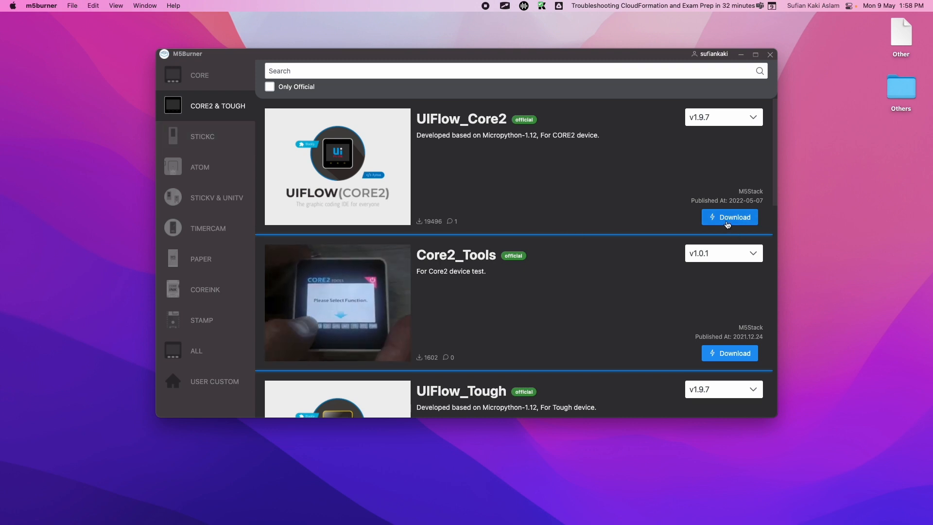
Step: Download the UIFlow_Core2 v1.9.7 firmware and open its UIFlow configuration
click(734, 215)
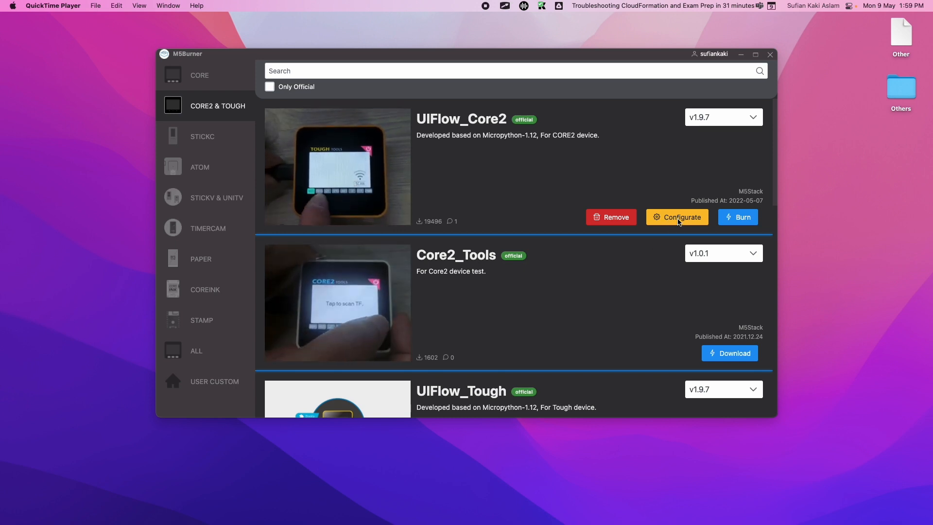
click(680, 222)
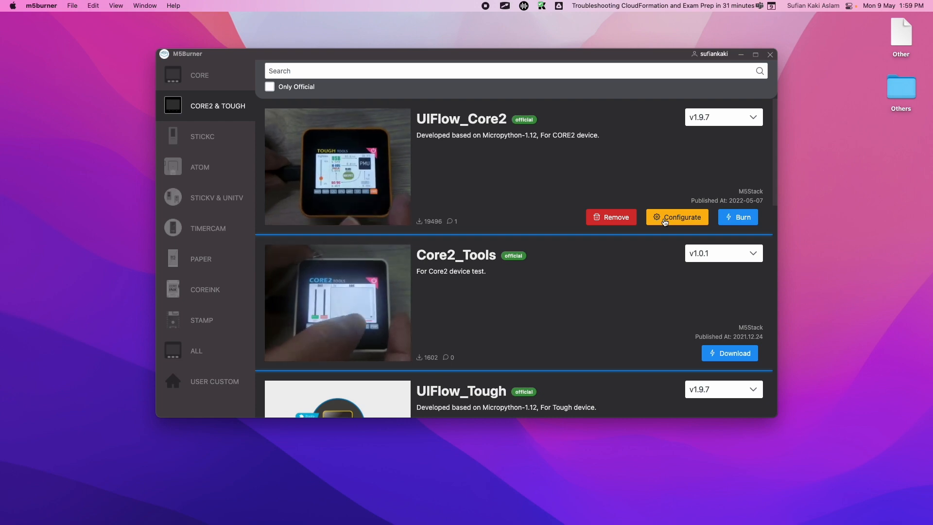
click(665, 222)
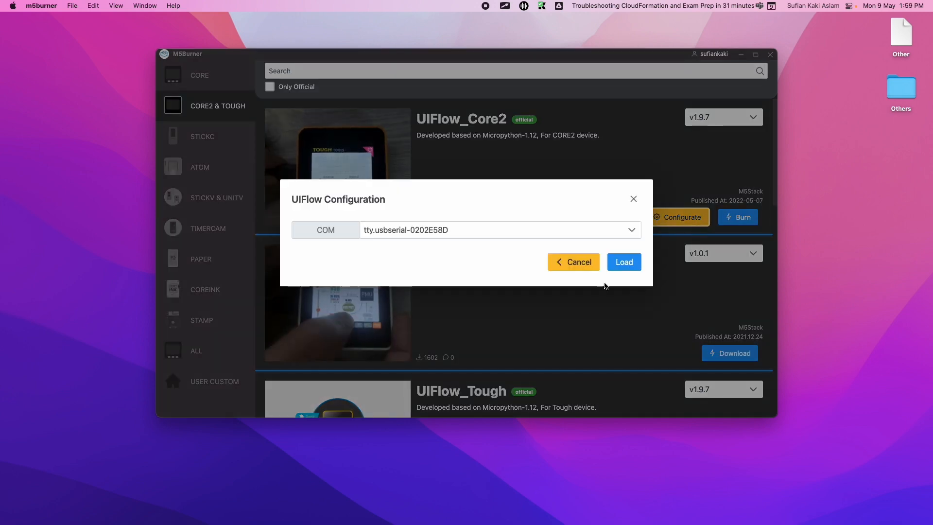
Step: Load the Core2's settings from tty.usbserial-0202E58D and set start mode to Internet Mode
click(420, 234)
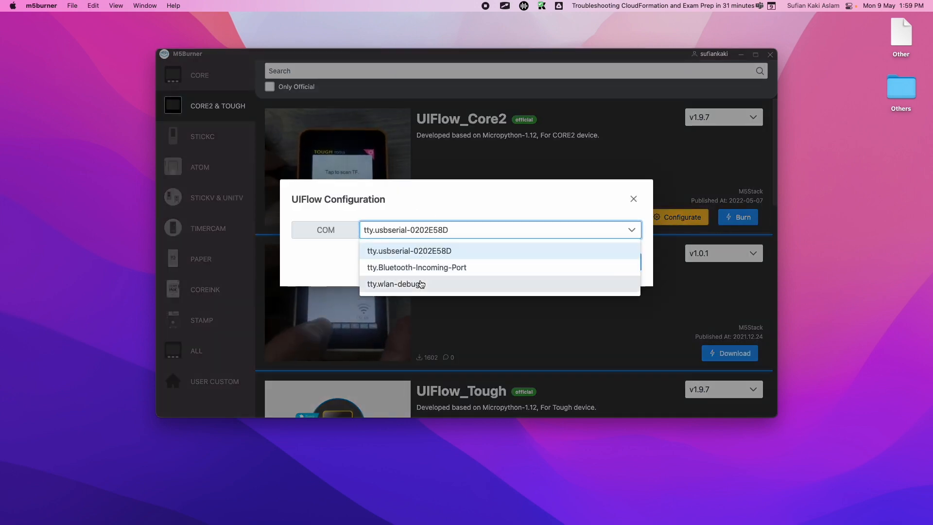
click(396, 249)
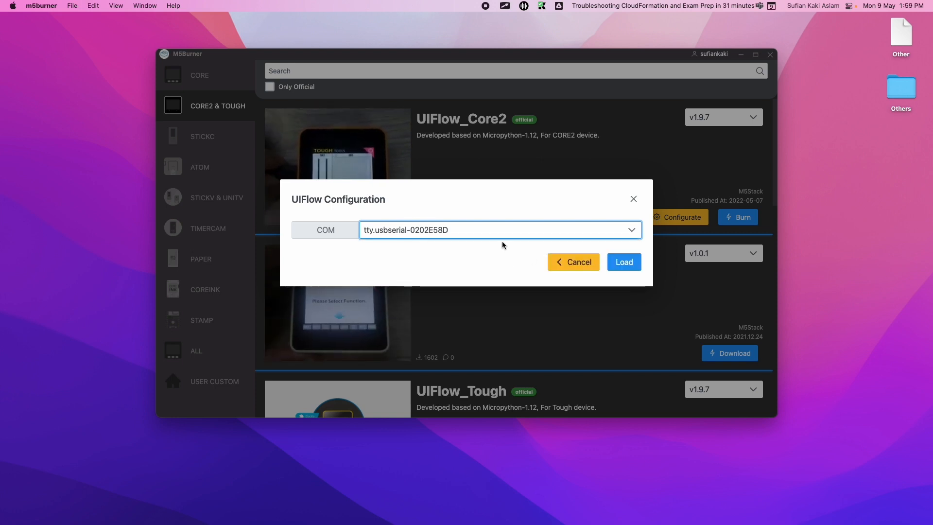
click(616, 267)
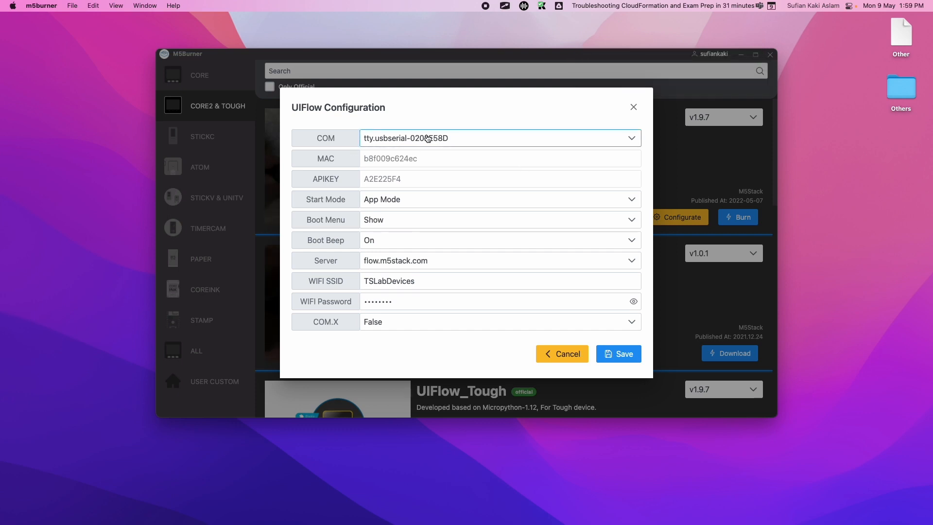
click(364, 210)
click(384, 217)
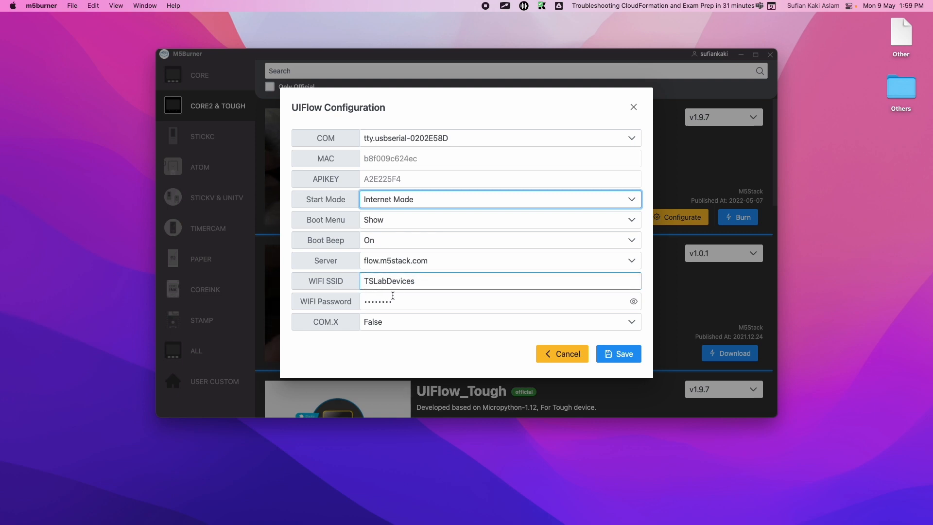
Step: Check the Wi-Fi password, save the configuration, and start burning UIFlow_Core2
click(633, 301)
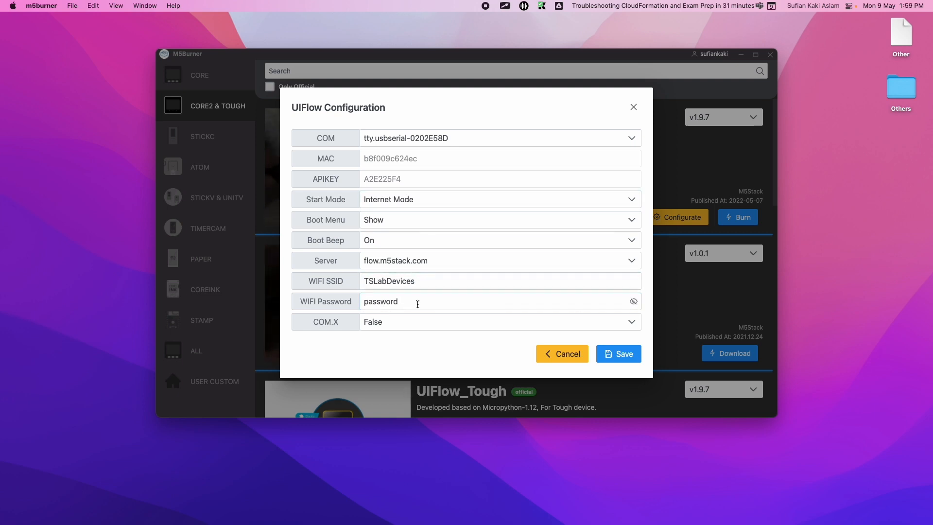
click(619, 354)
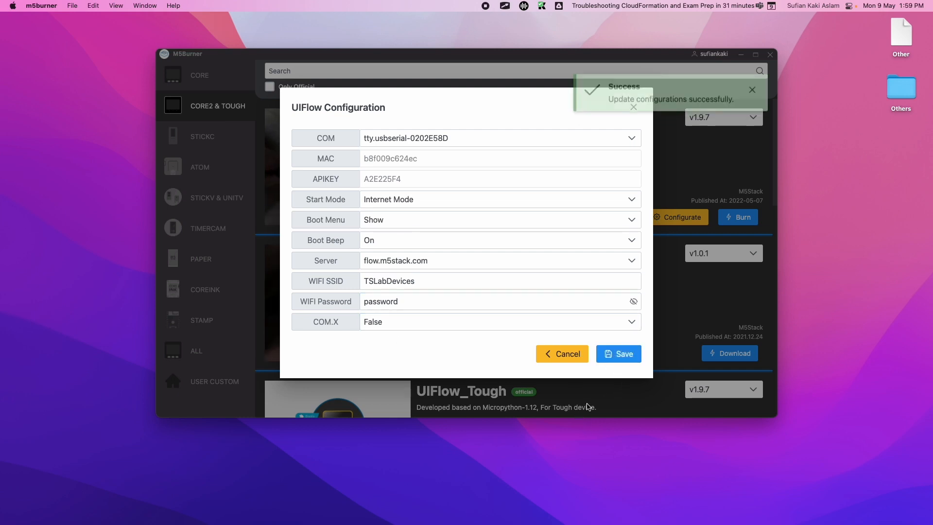
click(634, 107)
click(736, 217)
click(461, 220)
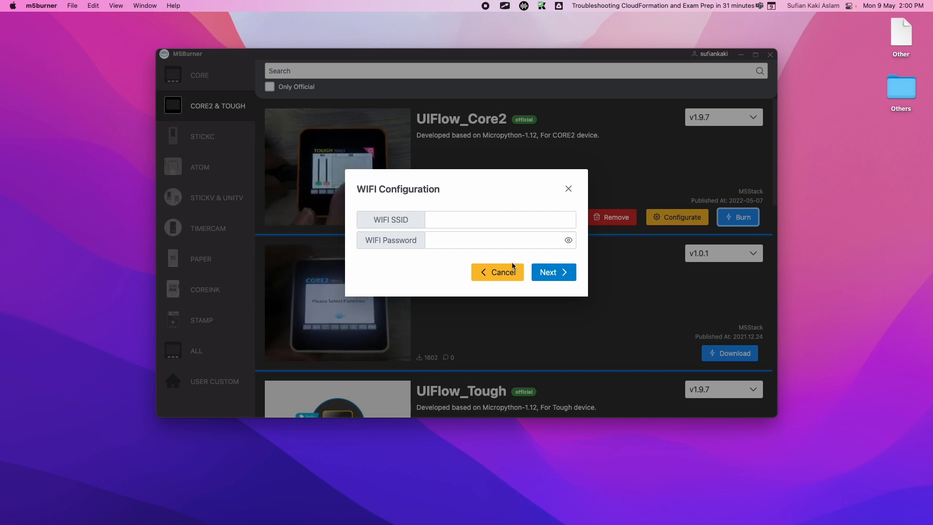
Step: Skip Wi-Fi setup and flash UIFlow_Core2 over tty.usbserial-0202E58D at 1500000 baud
click(552, 272)
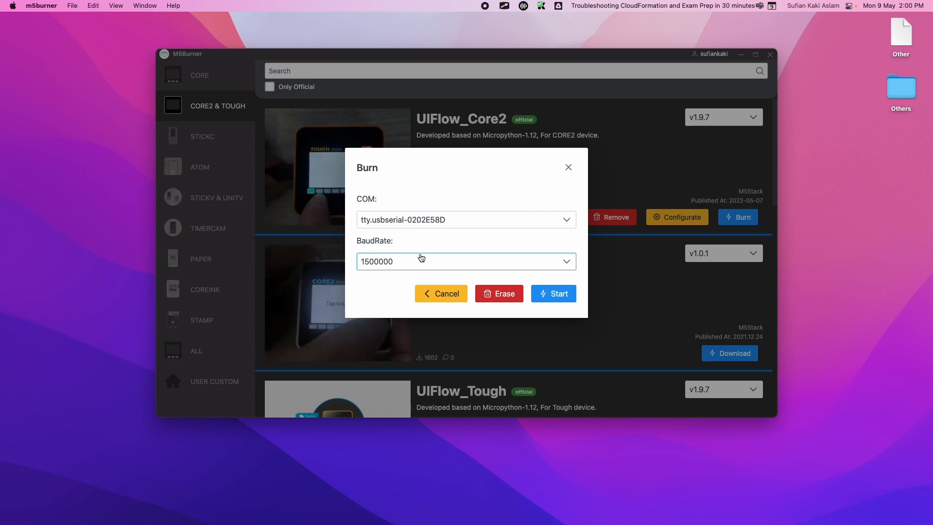
click(554, 293)
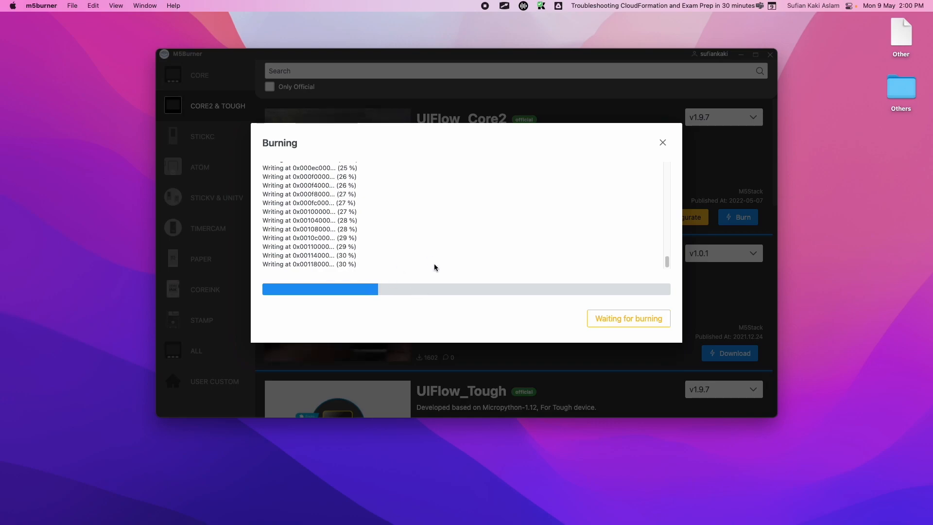
key(ctrl+Right)
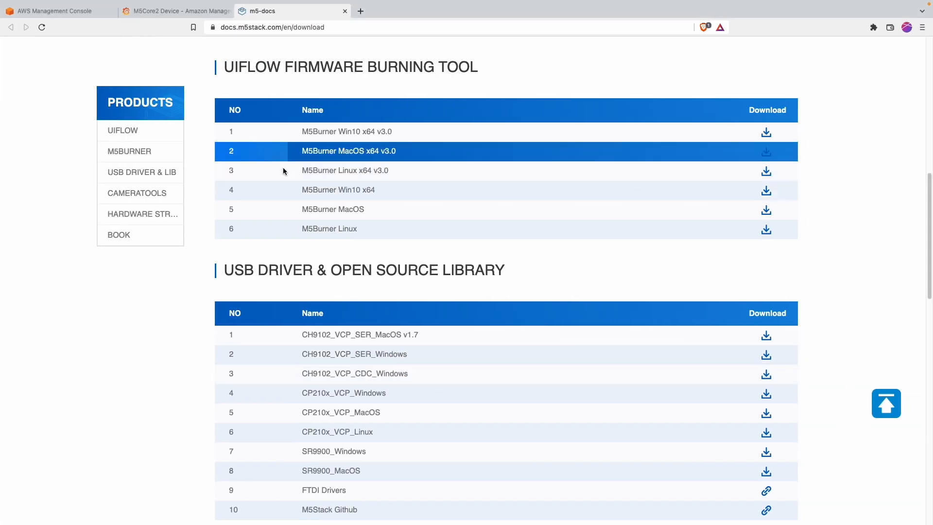
Step: Launch the UIFlow web editor from the docs site and close the docs tabs
scroll(323, 199, up, 8)
scroll(285, 133, up, 3)
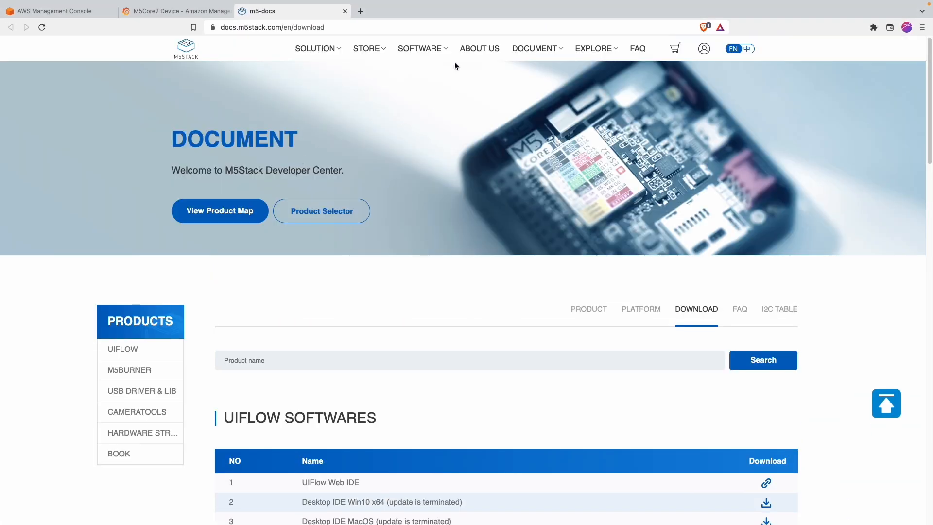
mouse_move(425, 51)
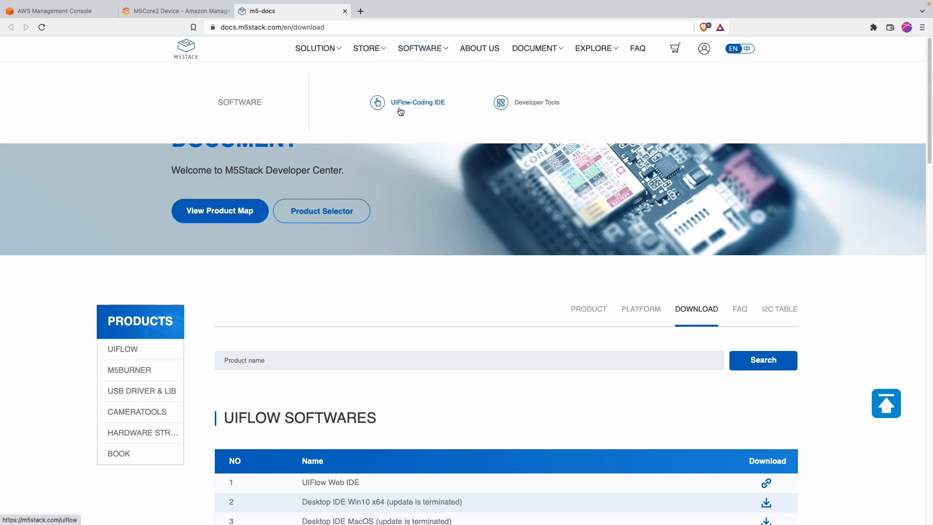
click(427, 106)
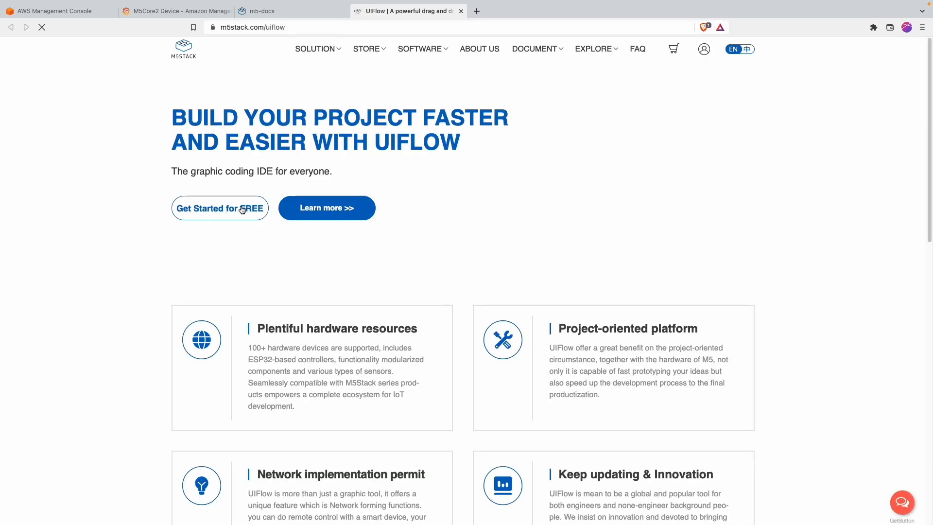
click(243, 209)
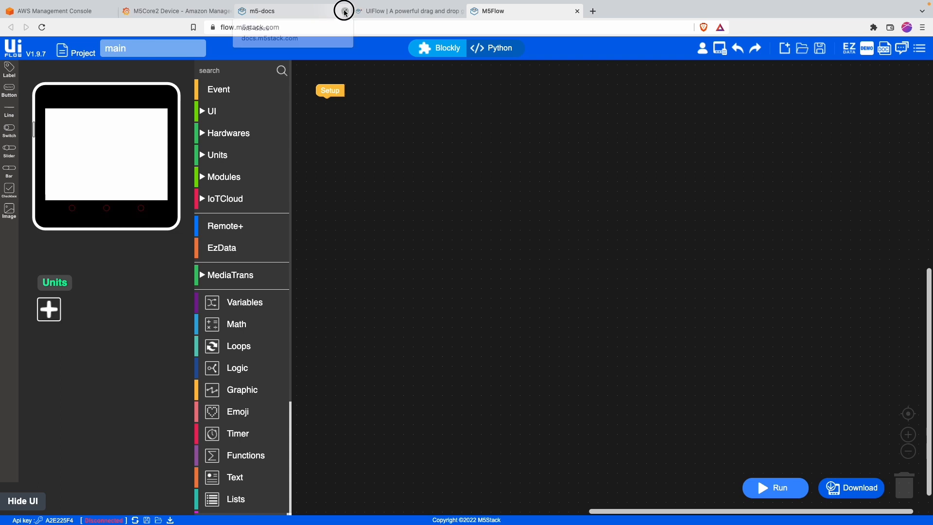
click(344, 10)
click(344, 10)
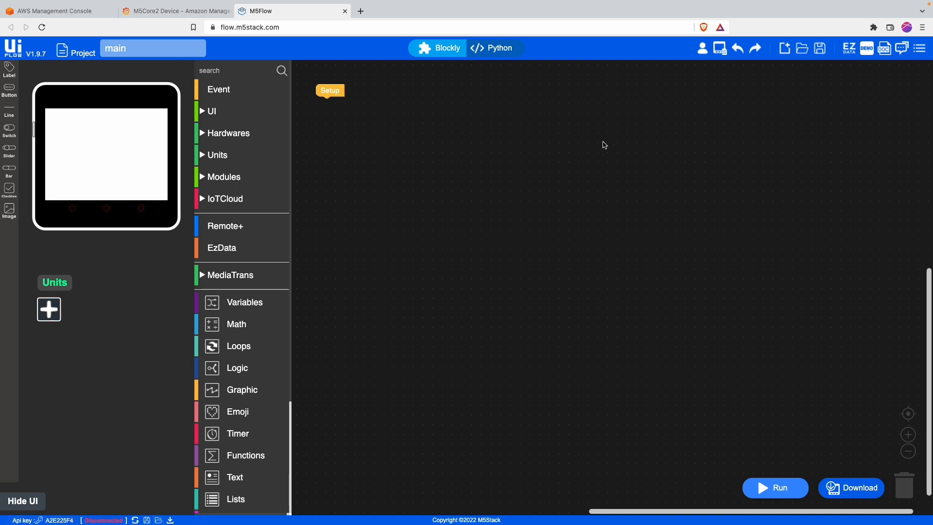
Step: Load m5core2_env3.m5f from the Desktop, showing its AWS setup, timer and ENV III publishing blocks
click(784, 47)
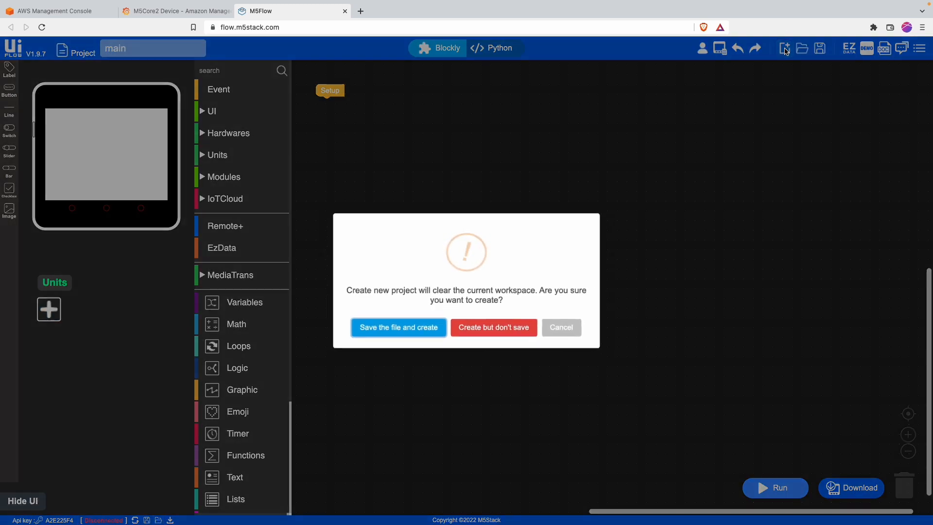
click(575, 335)
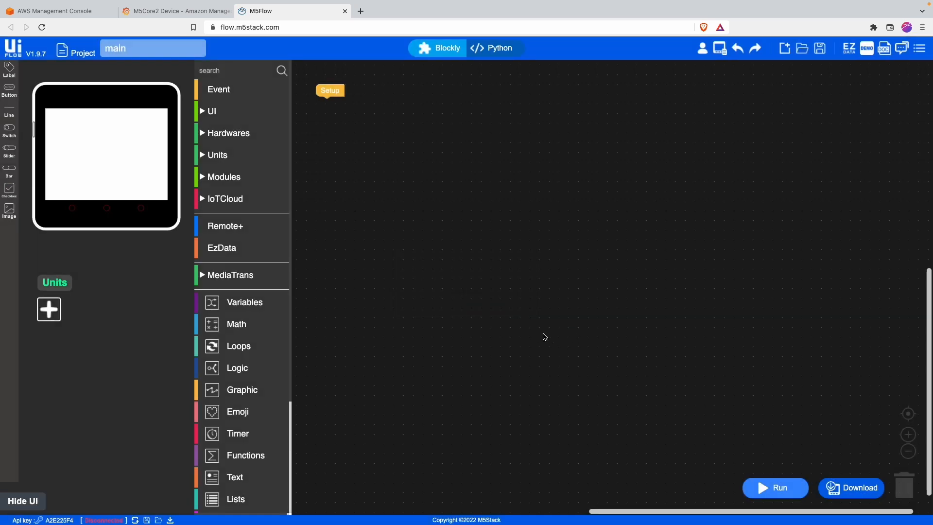
click(820, 56)
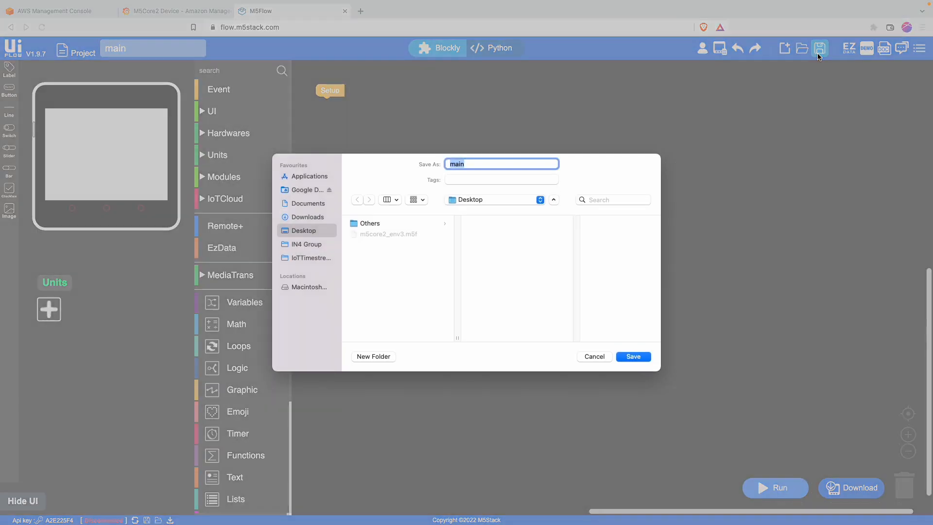
click(596, 358)
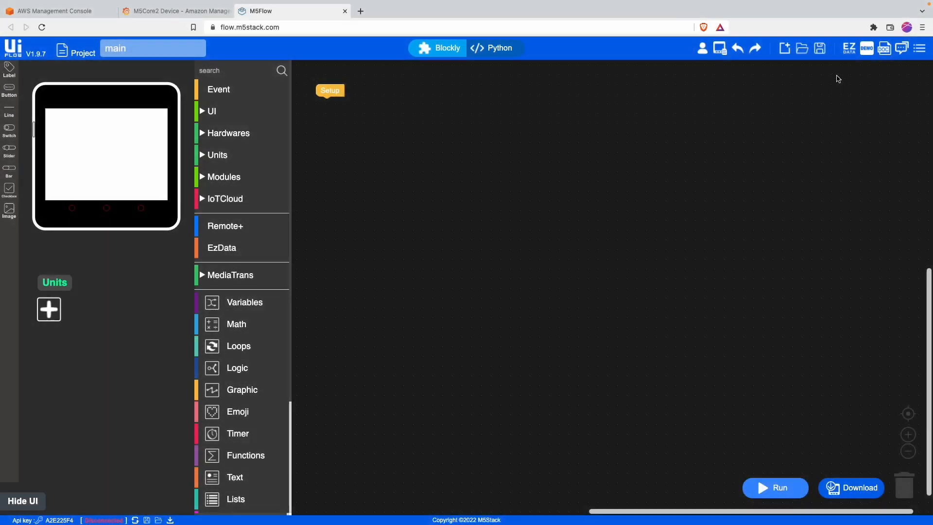
click(801, 48)
click(389, 204)
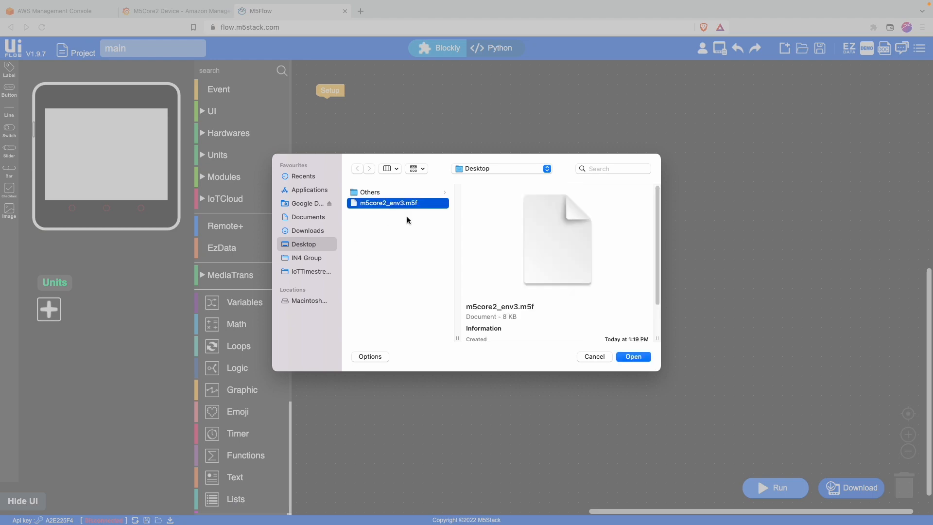
click(640, 358)
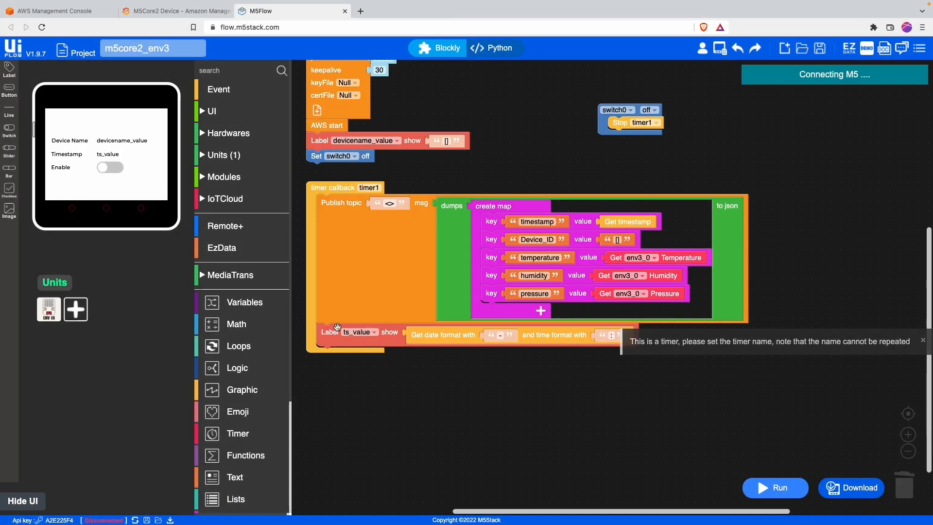
scroll(507, 174, up, 4)
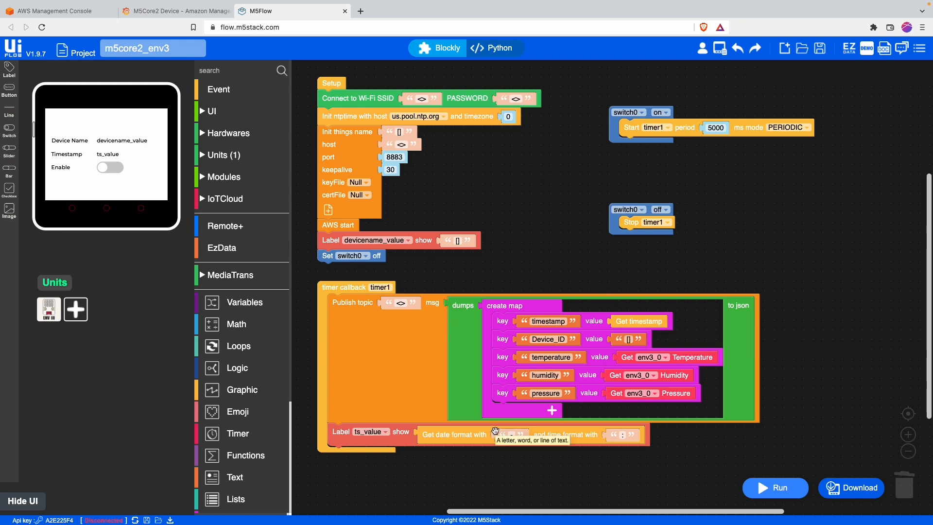
key(ctrl+Left)
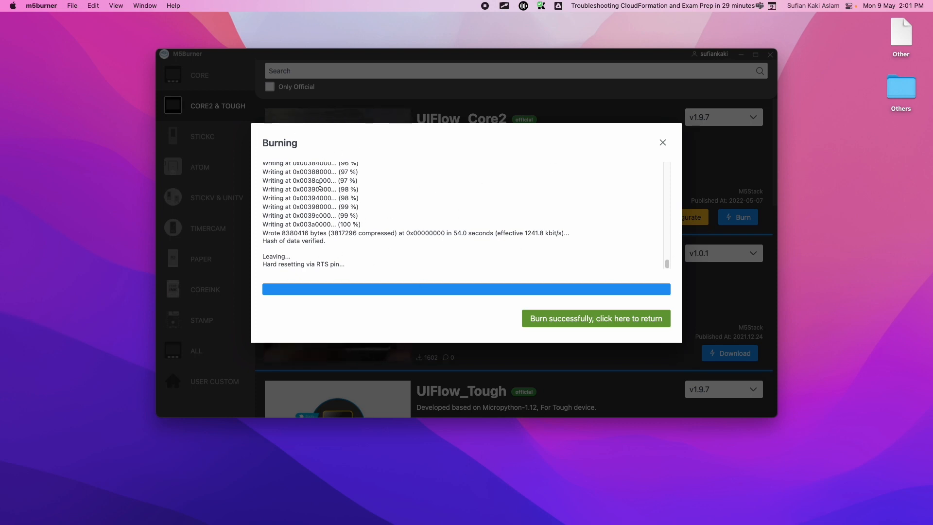
Step: Dismiss the burn-success notice, quit M5Burner, and close the Brio camera window
click(585, 322)
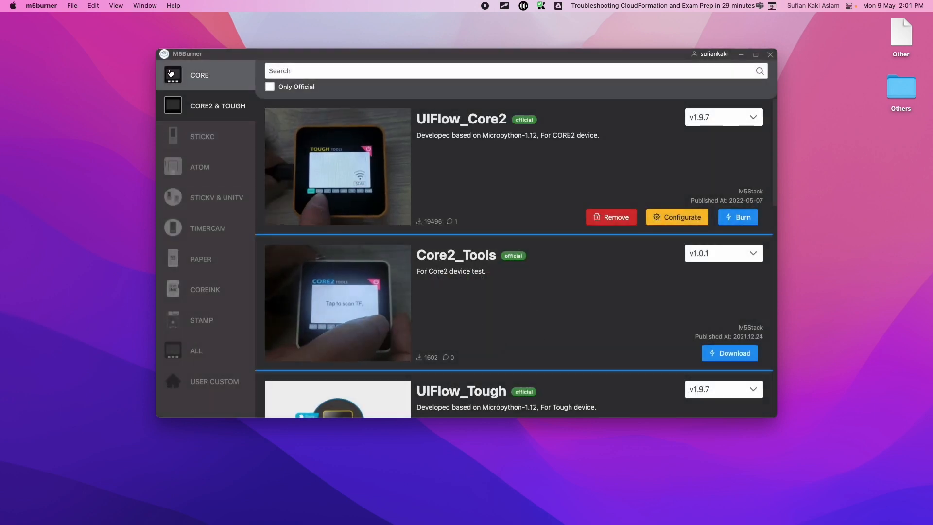
click(770, 54)
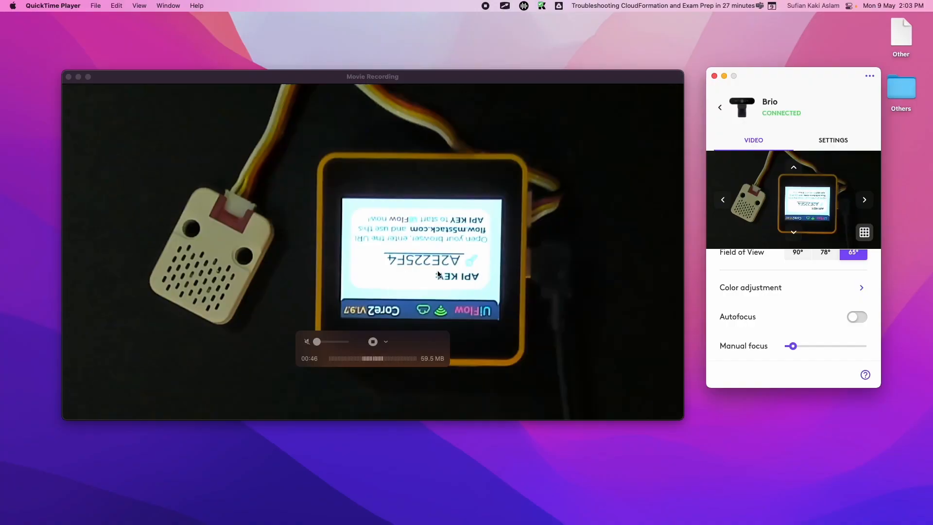
key(ctrl+Right)
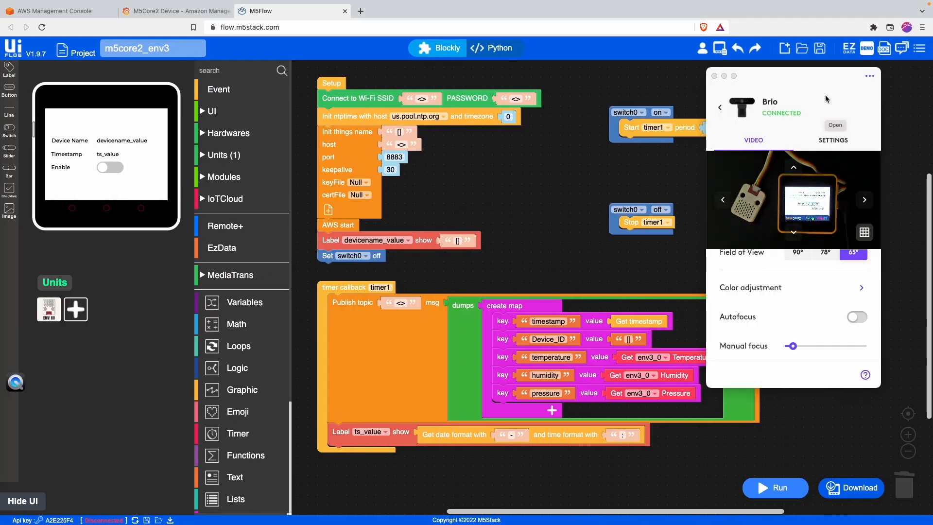
click(714, 77)
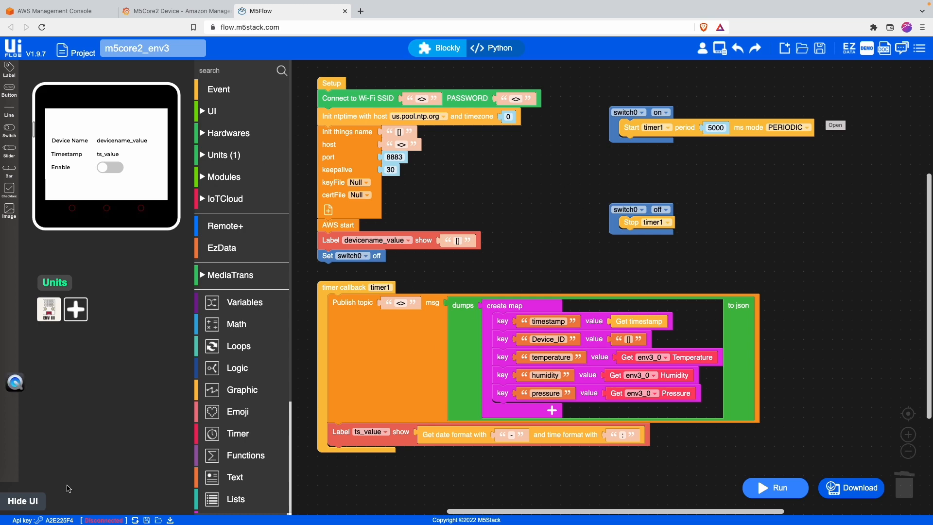
Step: Open UIFlow's Setting dialog and select the API key field to see other keys
click(48, 521)
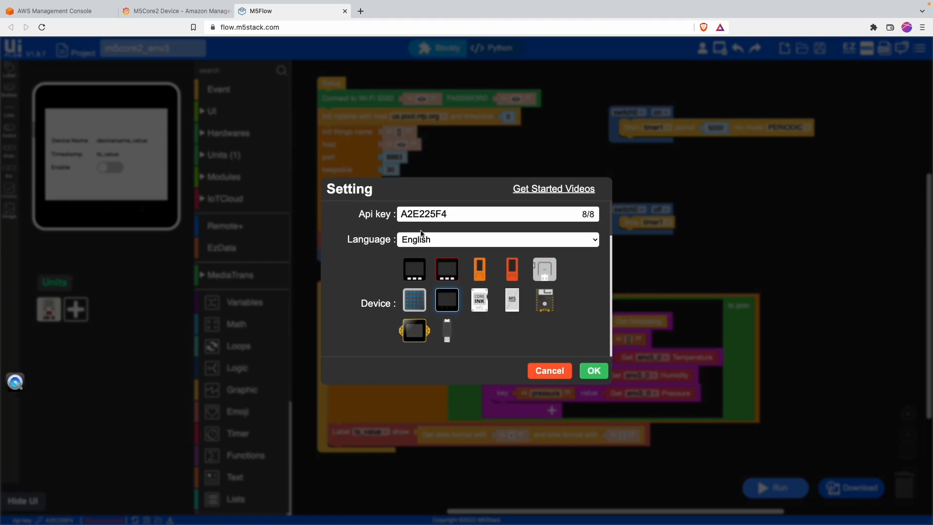
double_click(431, 212)
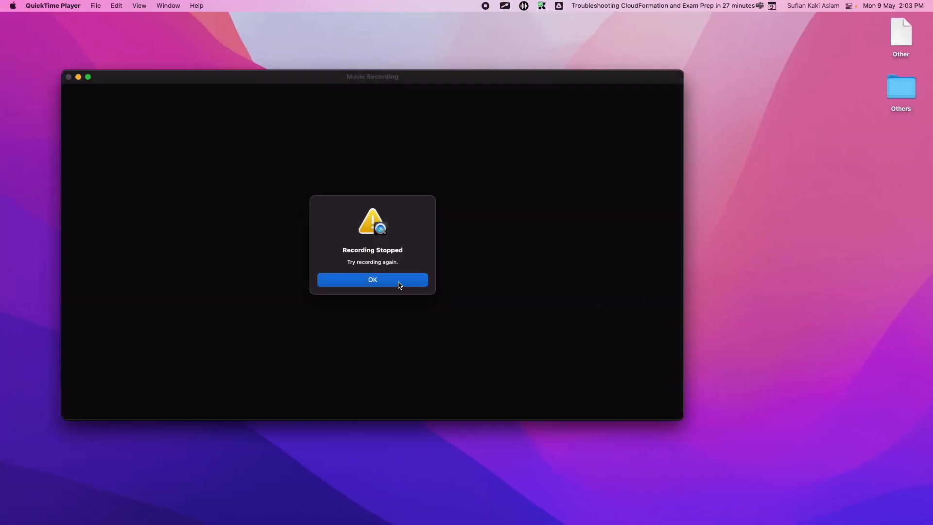
click(399, 285)
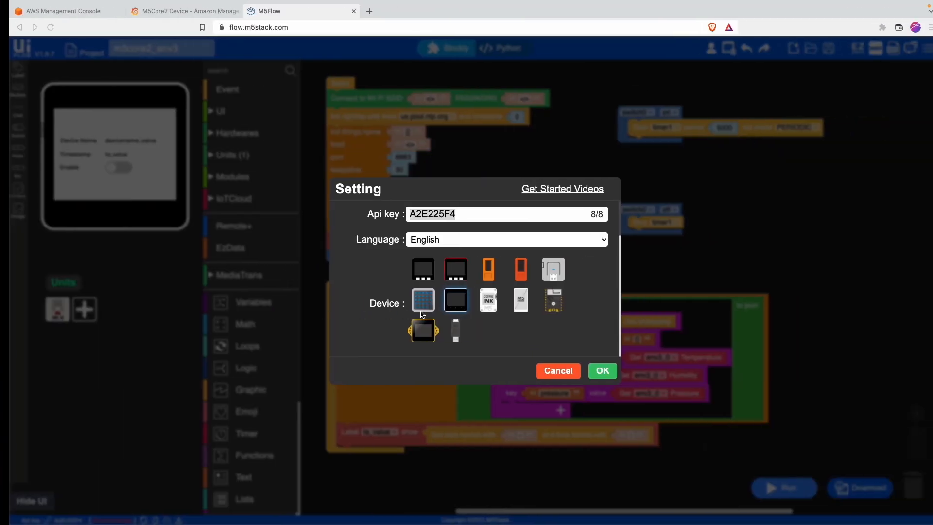
Step: Reopen the API key list and keep the current key selected
double_click(441, 214)
click(458, 228)
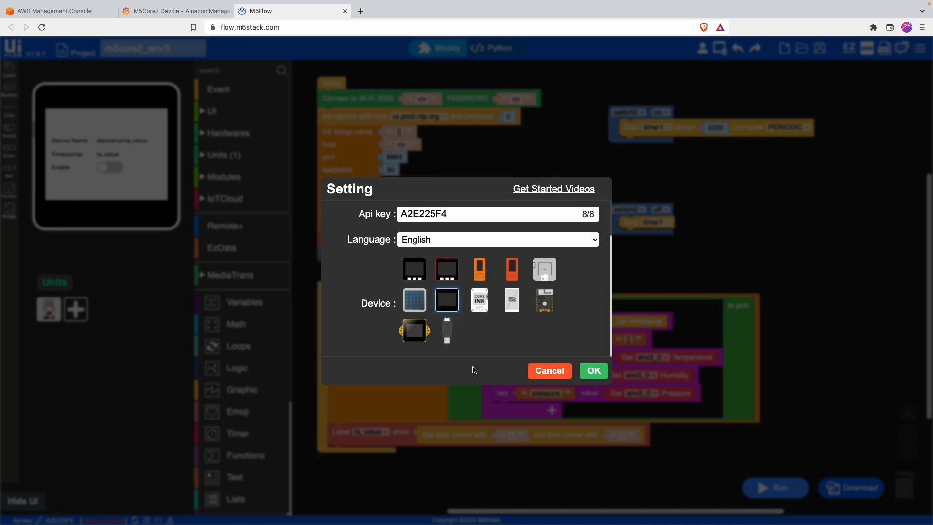
Step: Apply the UIFlow settings and connect the workspace to the Core2
click(585, 374)
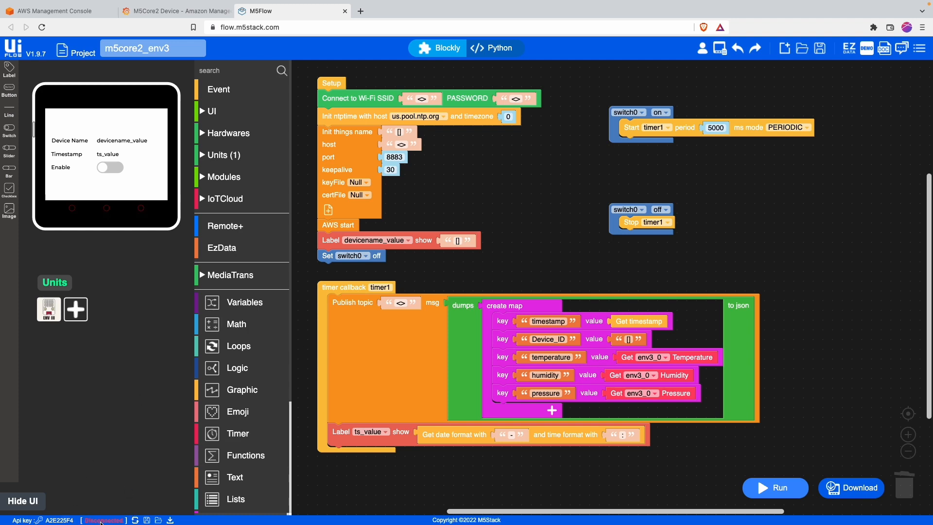
click(135, 520)
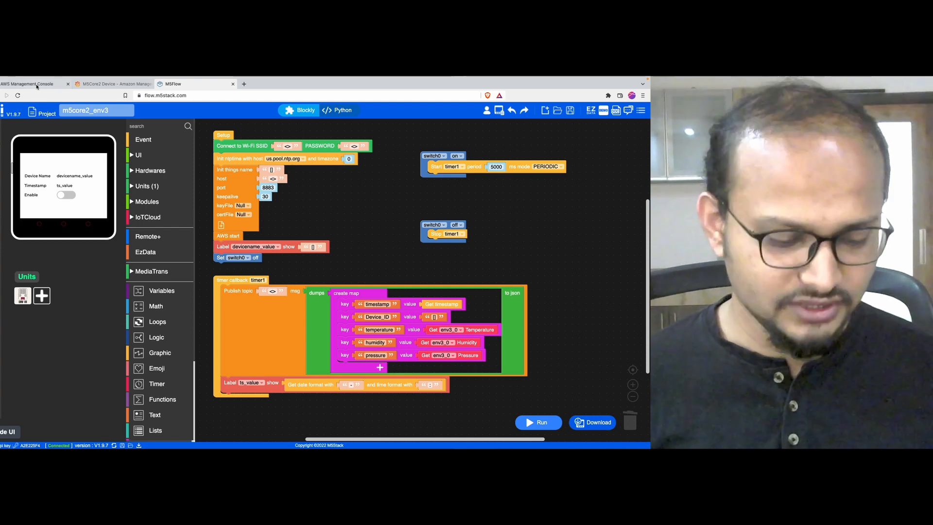
click(37, 85)
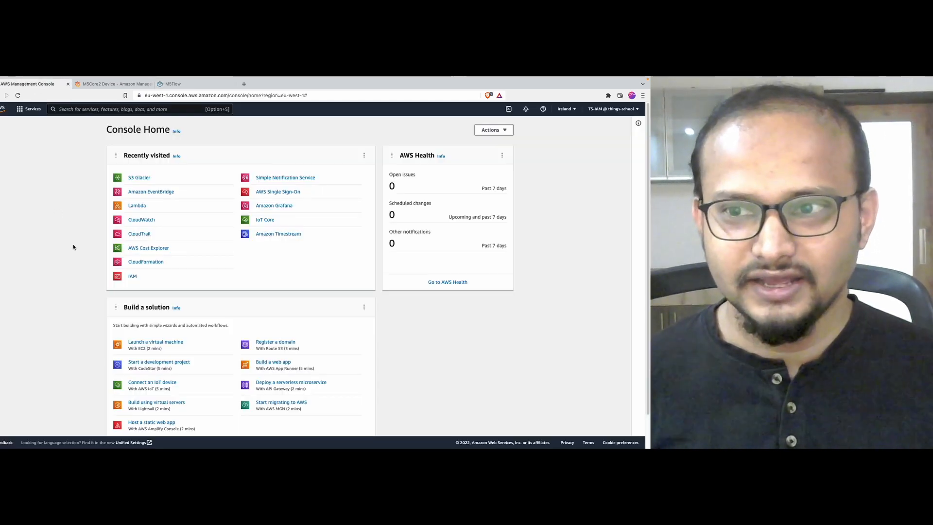
Step: Circle the Europe (Ireland) region with a screen annotation, then erase it
key(alt+Tab)
mouse_move(593, 120)
mouse_down()
mouse_move(555, 110)
mouse_move(587, 104)
mouse_up()
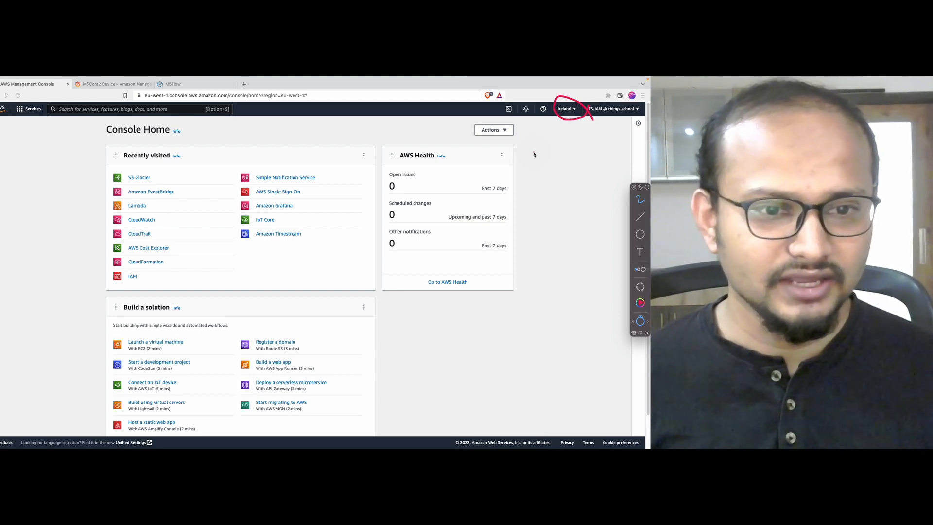
key(BackSpace)
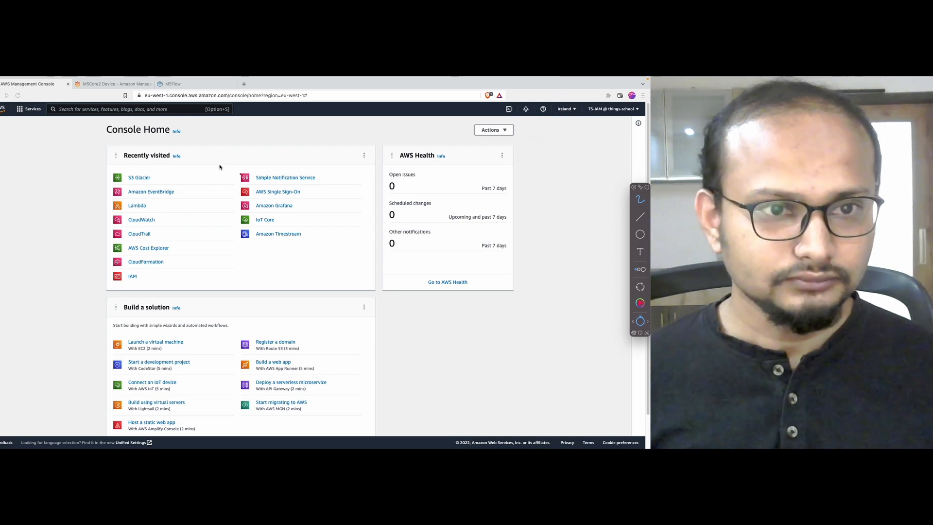
key(Escape)
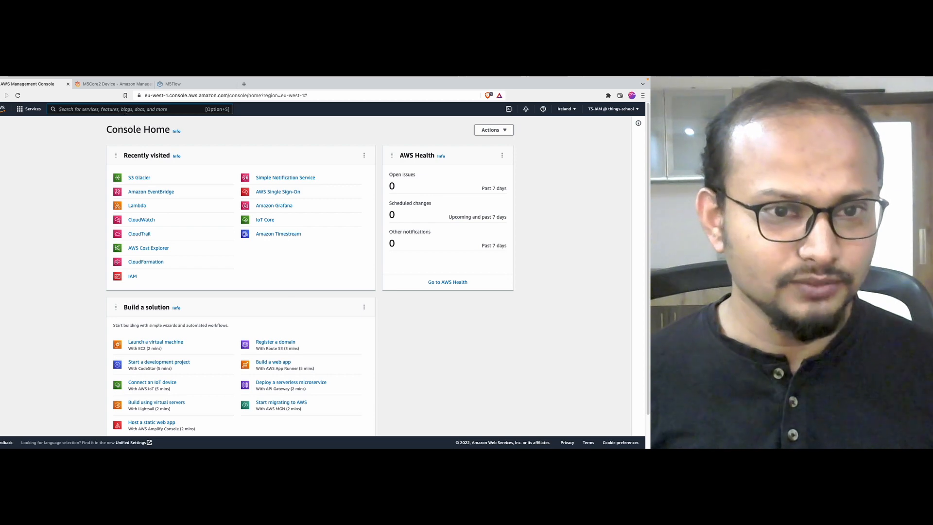
Step: Open IoT Core and Amazon Timestream in new tabs from the console search
click(126, 109)
text(iot core)
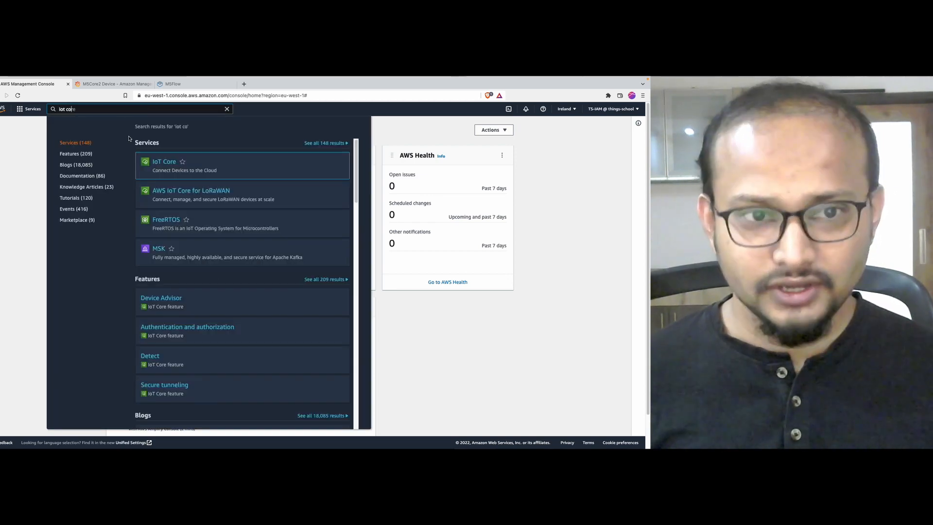
super+click(158, 163)
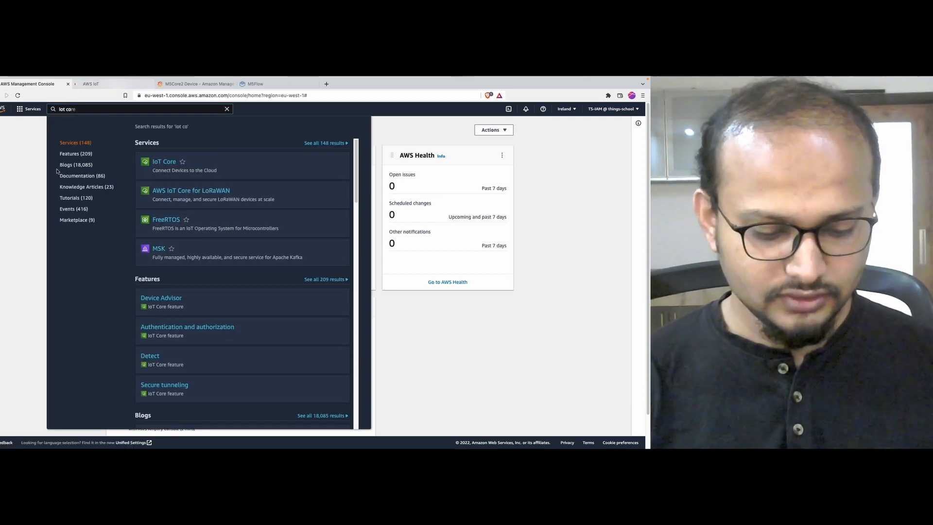
click(38, 159)
click(134, 109)
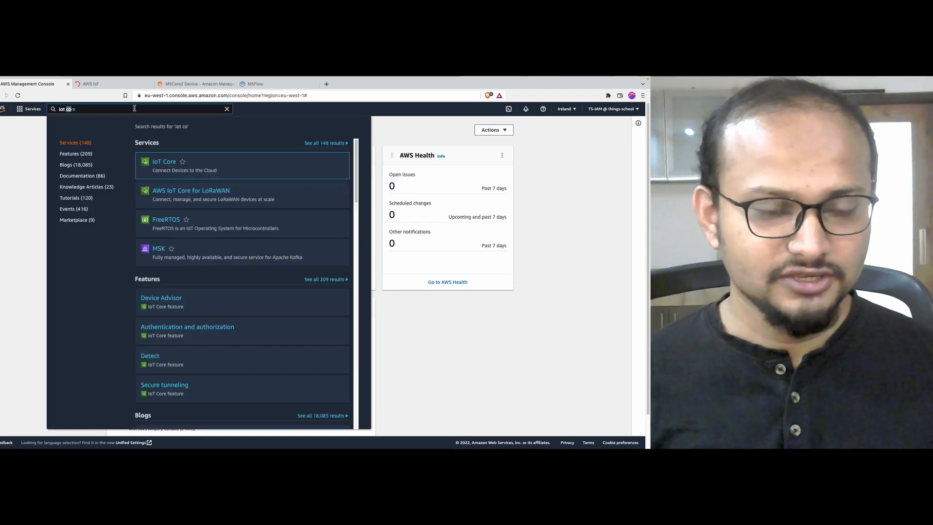
key(BackSpace)
text(times)
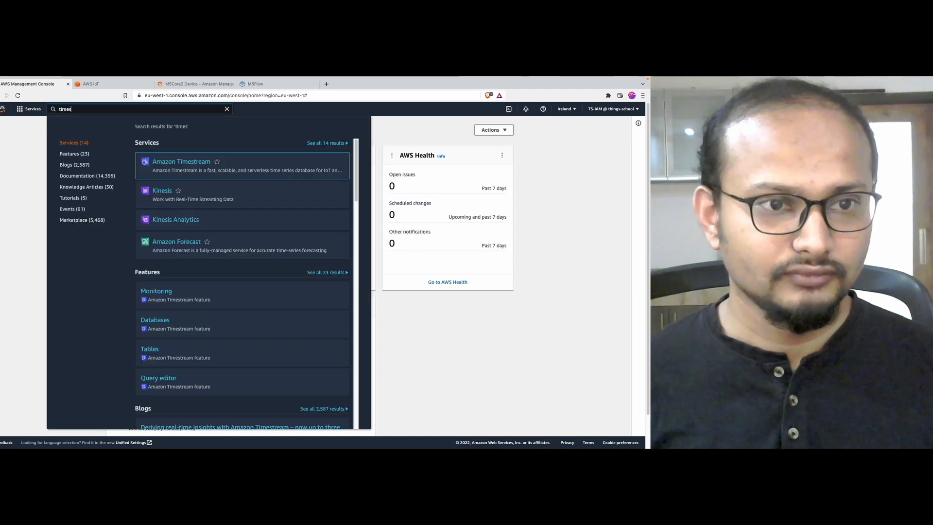
super+click(163, 162)
Step: Open Amazon Grafana in a new tab and return to AWS IoT
click(111, 108)
key(BackSpace)
text(grafana)
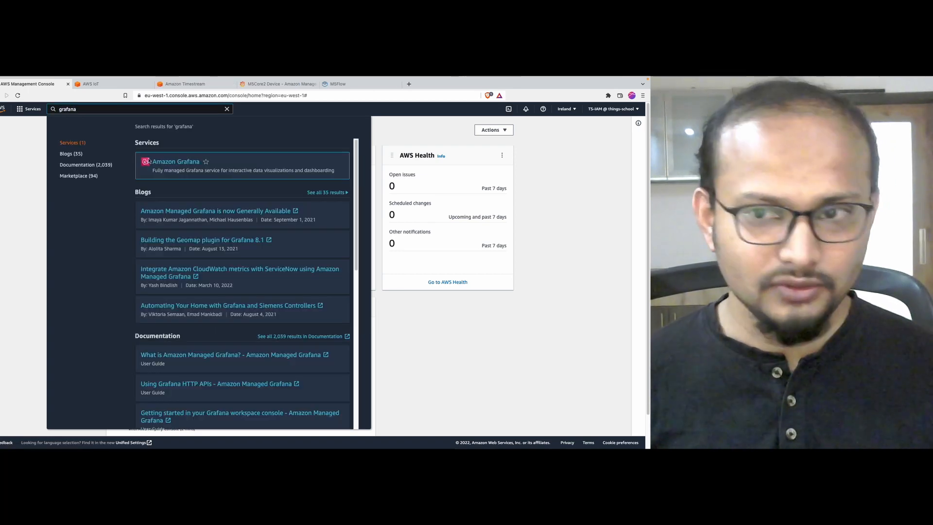
super+click(146, 163)
click(92, 84)
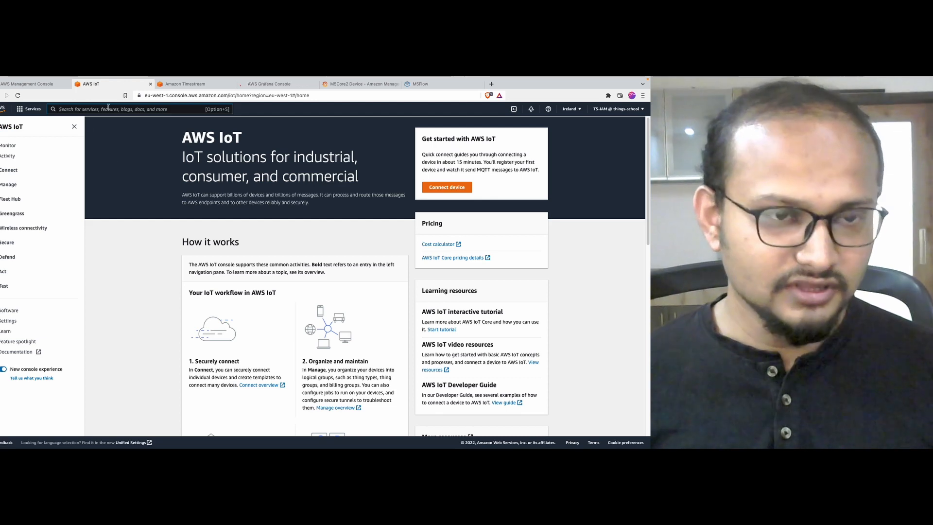
Step: Browse the AWS IoT region list and leave Europe (Ireland) selected
click(571, 109)
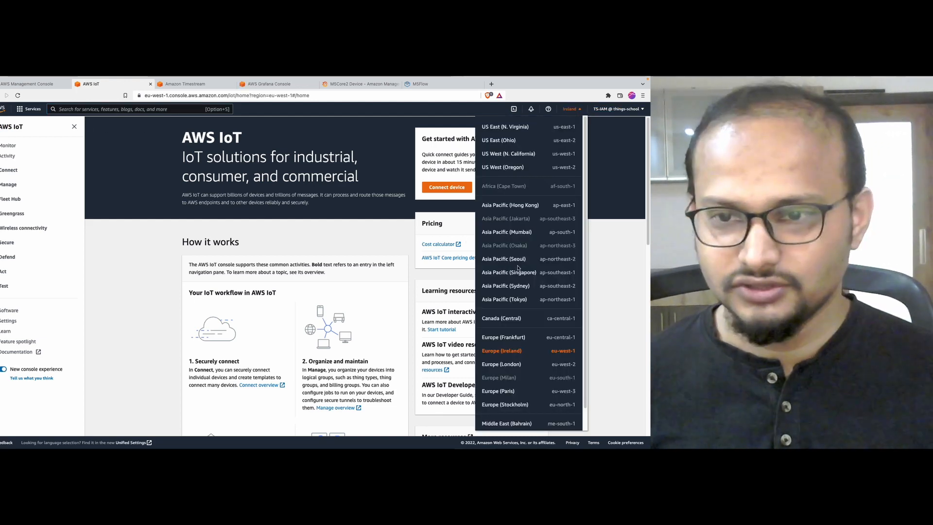
scroll(510, 355, down, 1)
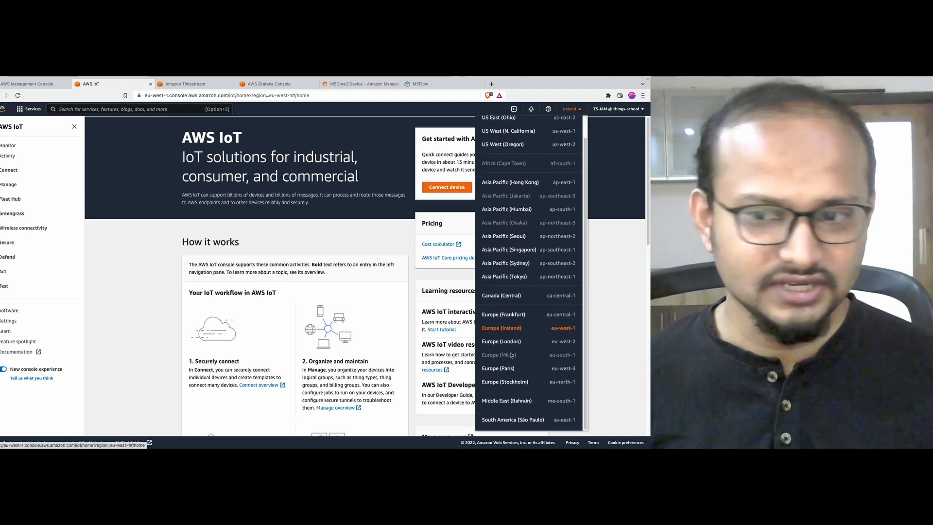
scroll(509, 298, up, 1)
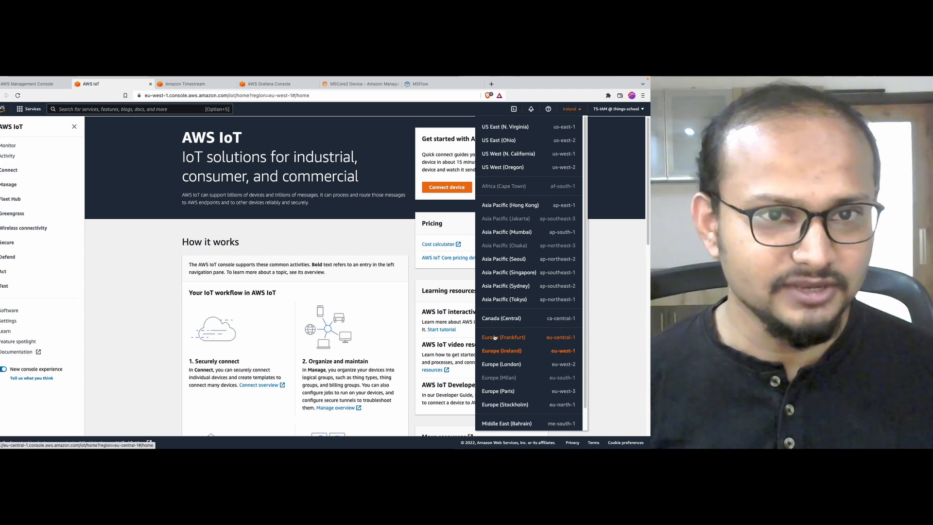
click(151, 233)
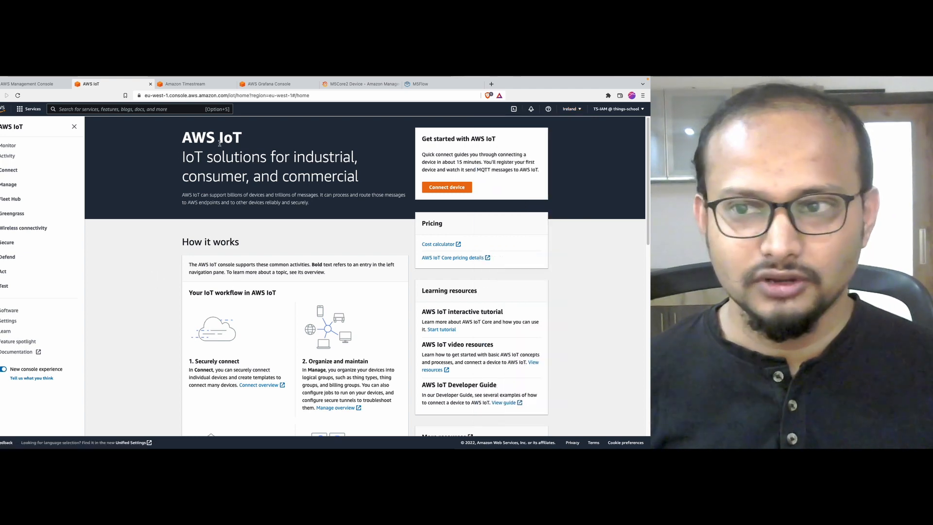
click(200, 85)
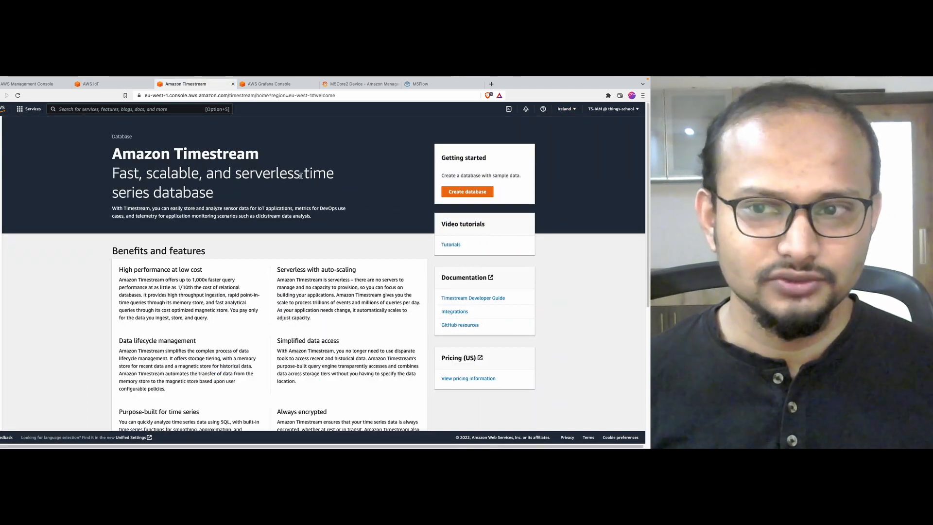
Step: Check the region lists on the Timestream and Managed Grafana pages, keeping Ireland
click(565, 109)
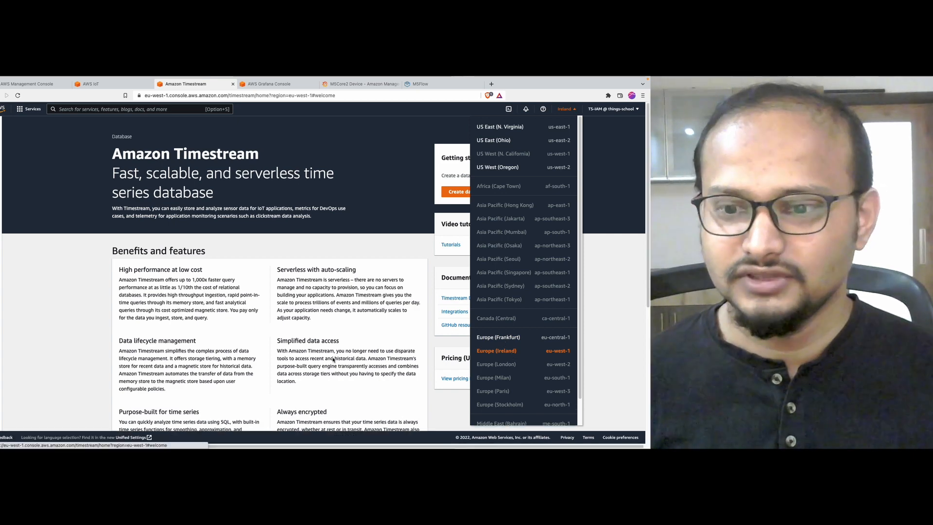
click(293, 87)
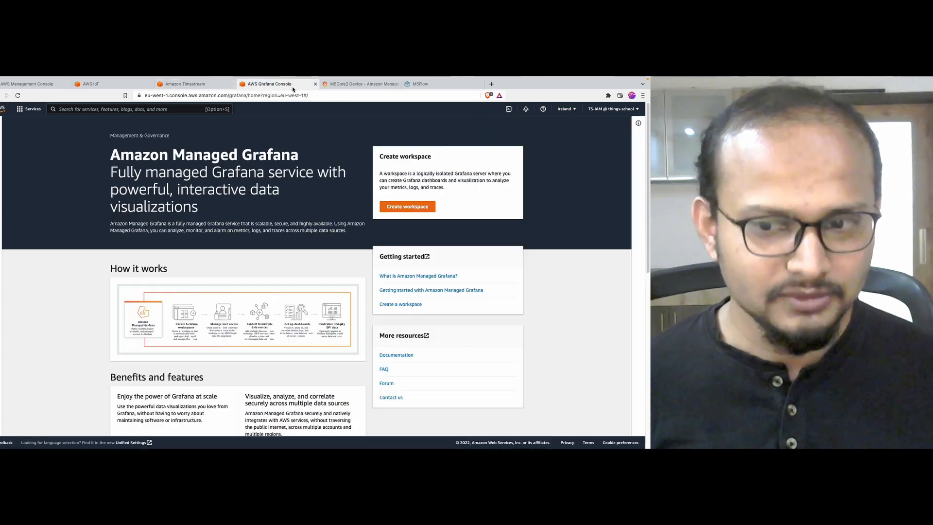
click(576, 109)
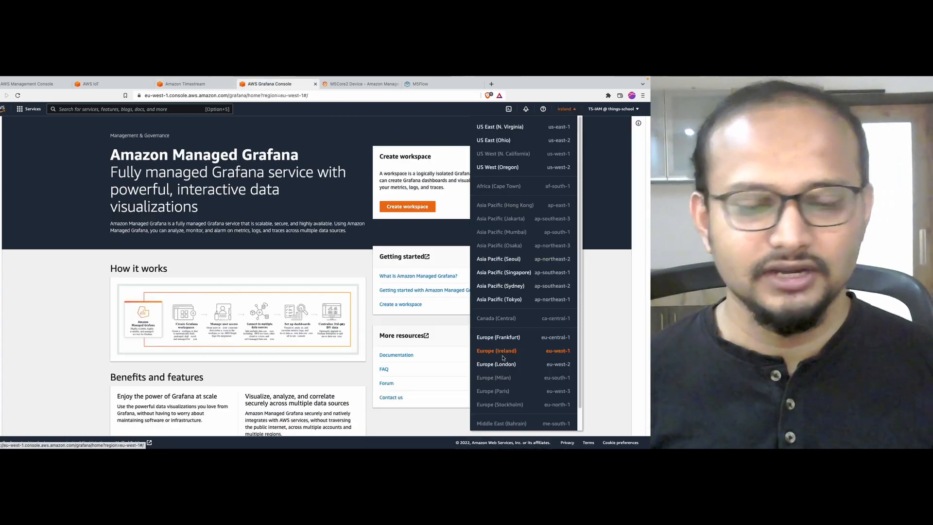
click(595, 304)
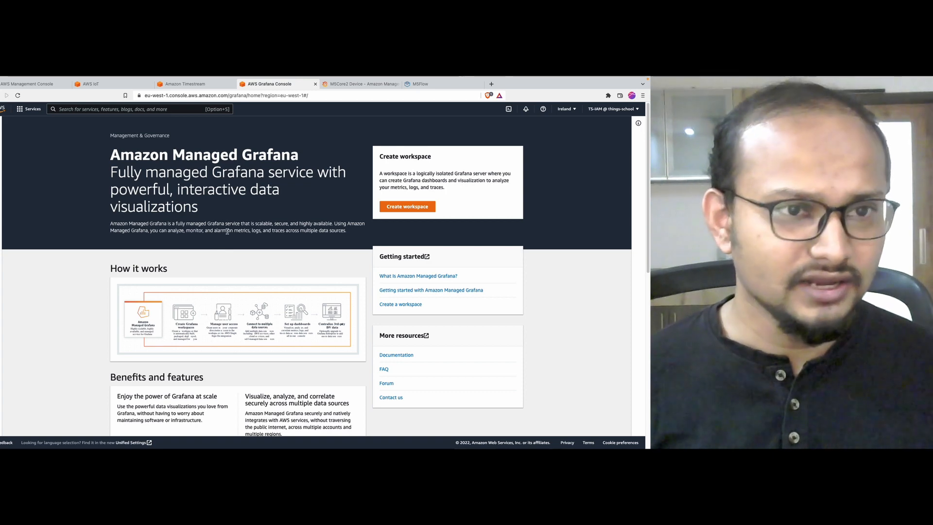
click(104, 86)
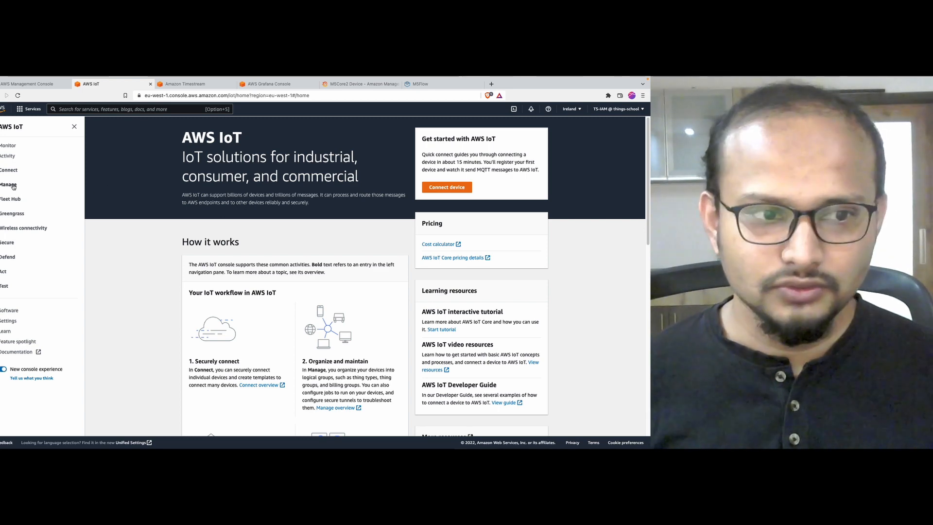
Step: Under Manage > Things, create a single thing named m5core2 and continue to certificates
click(10, 184)
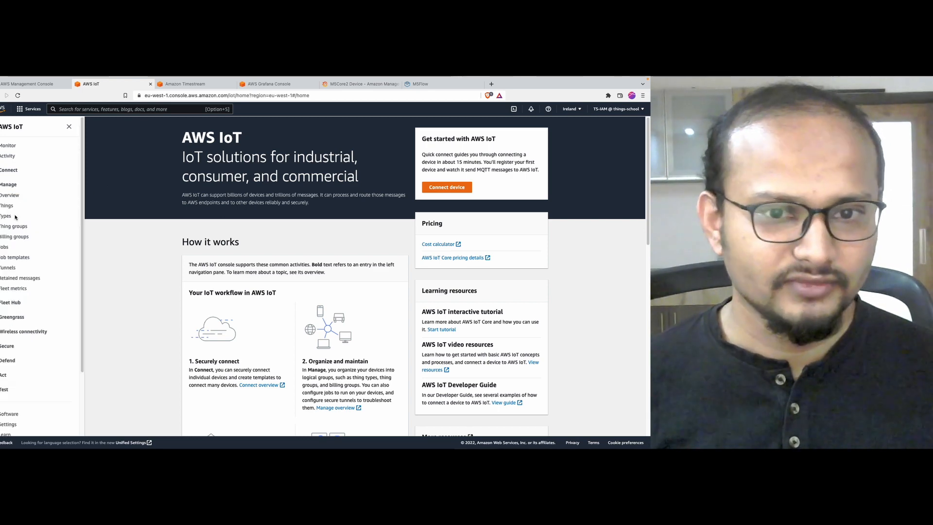
click(7, 206)
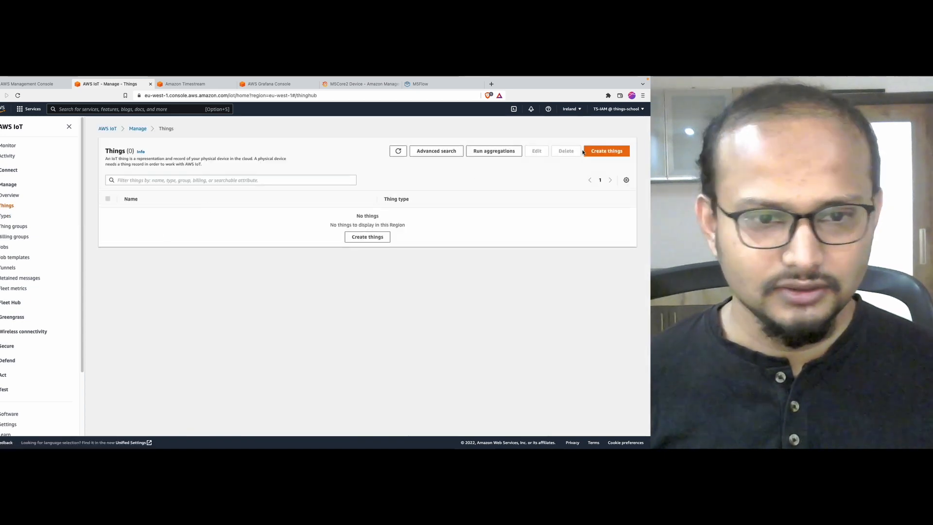
click(598, 151)
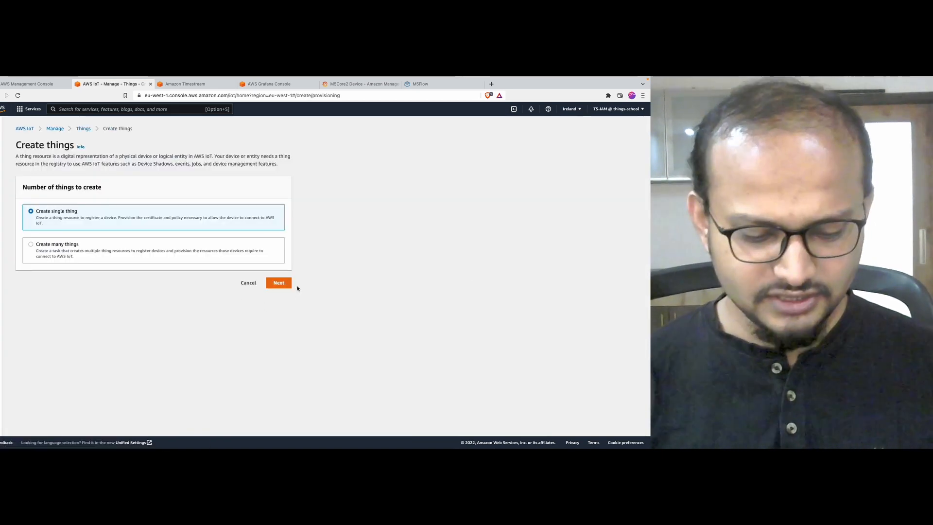
click(279, 283)
click(196, 217)
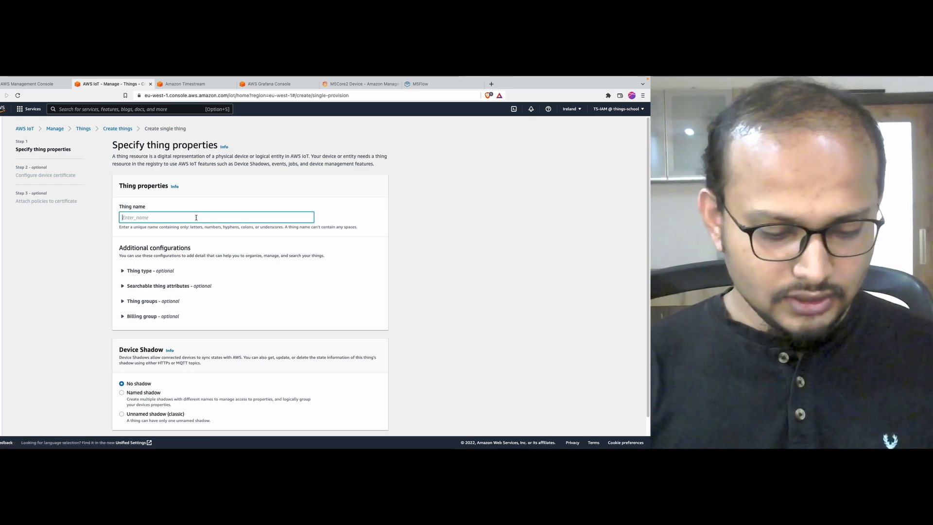
text(m5)
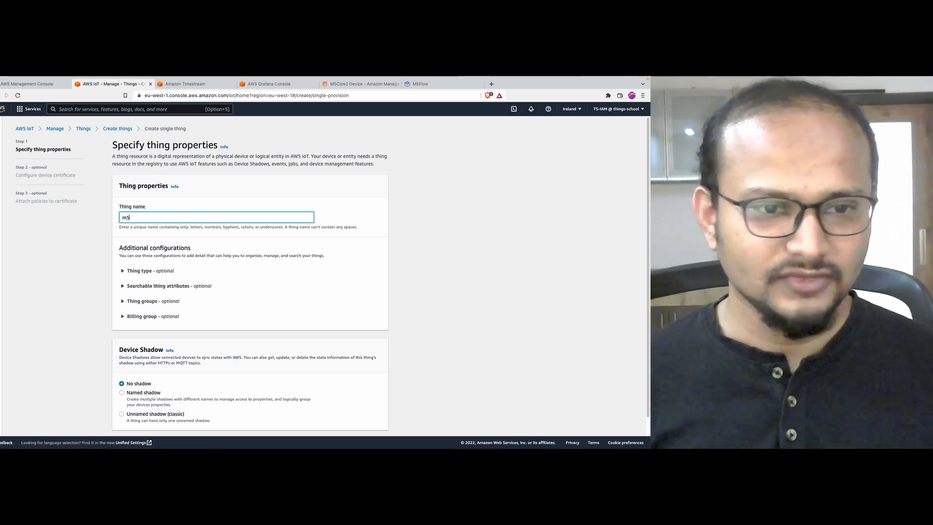
text(core2)
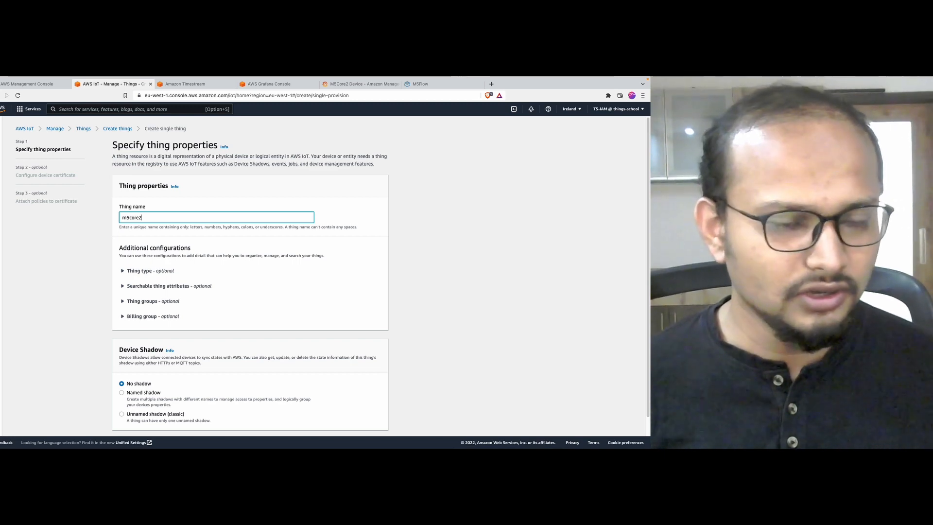
scroll(151, 280, down, 1)
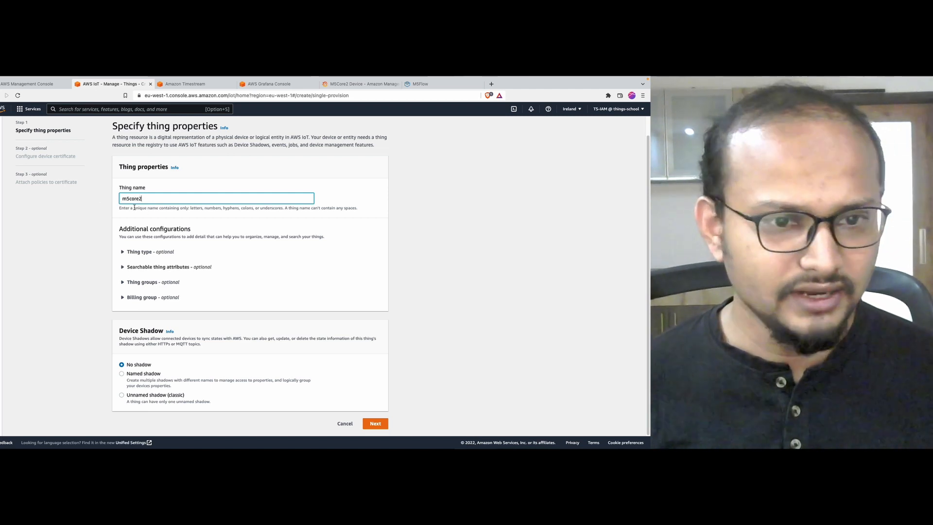
click(375, 424)
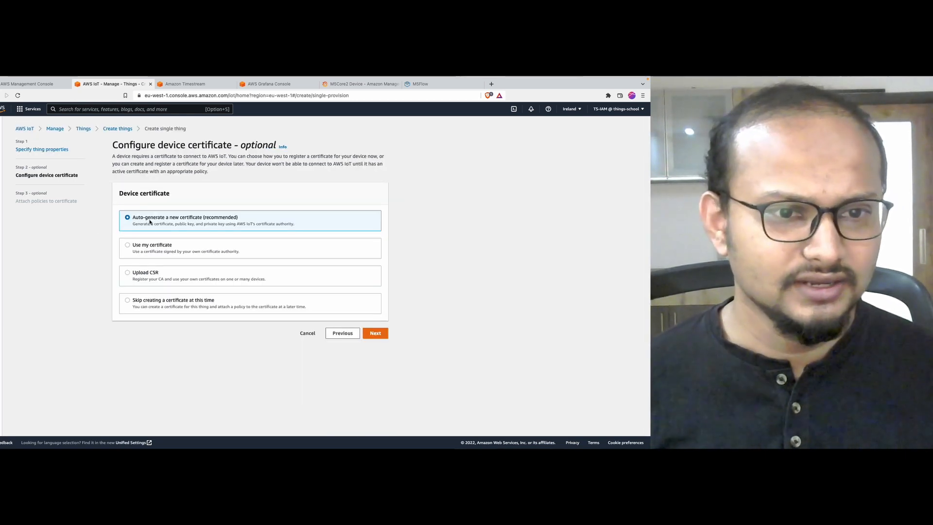
Step: Keep the auto-generated certificate, skip policies, and create the m5core2 thing
click(375, 333)
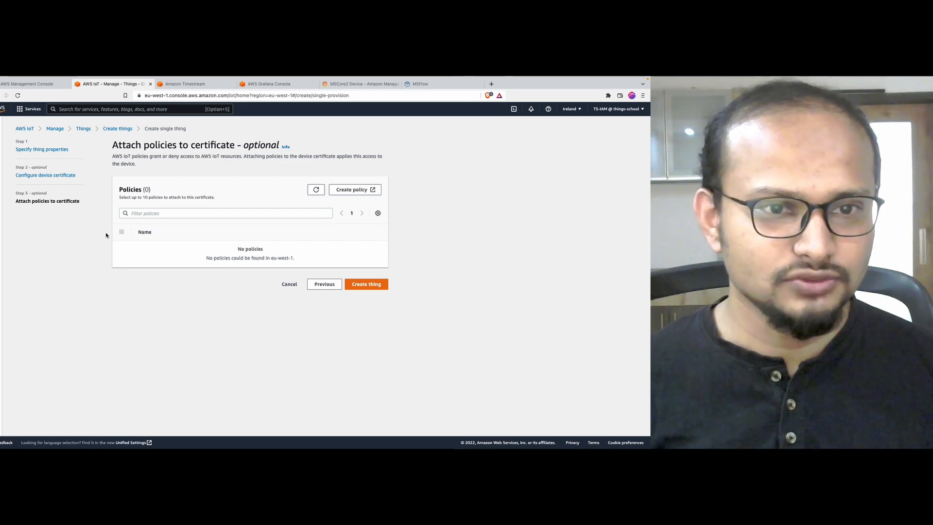
key(ctrl+shift+Tab)
mouse_move(243, 136)
mouse_down()
mouse_move(144, 132)
mouse_move(214, 159)
mouse_move(235, 140)
mouse_up()
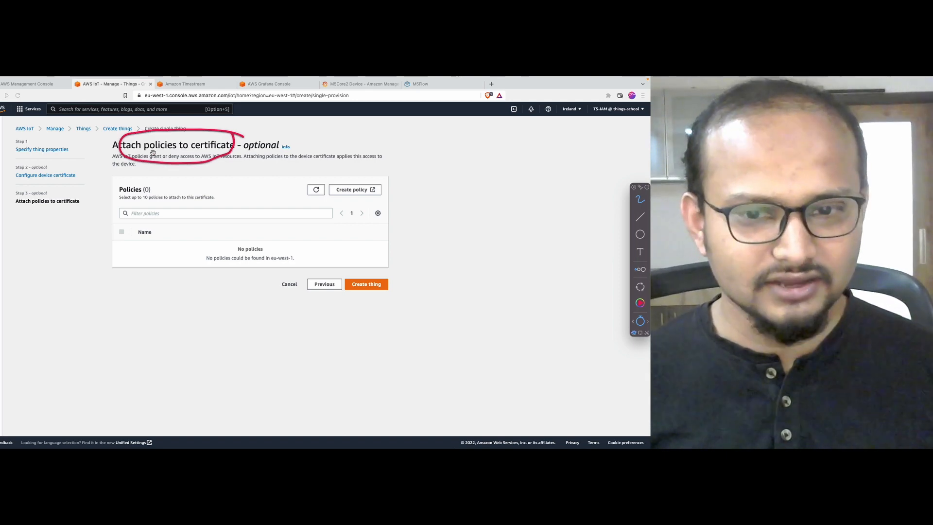
key(Escape)
key(Escape)
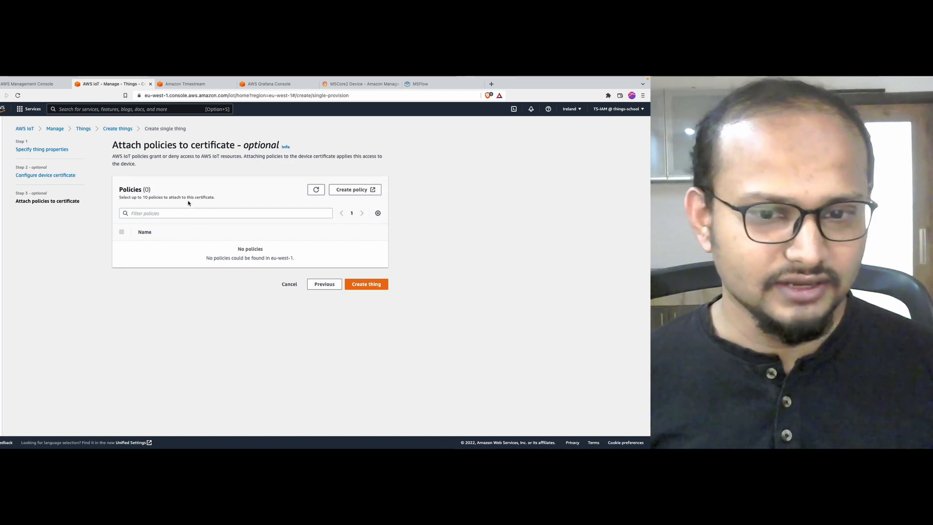
click(359, 286)
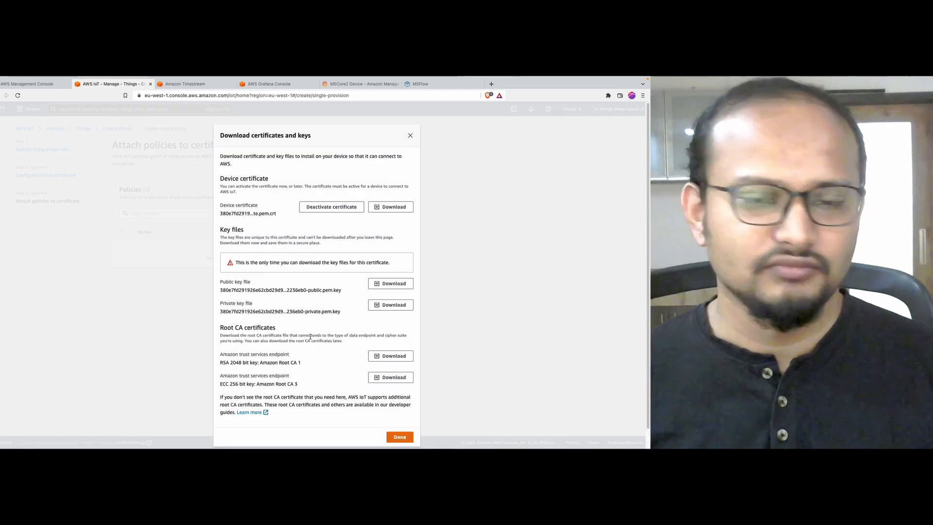
Step: Download the device certificate to the Desktop as m5core2-certificate.pem.crt
scroll(278, 252, down, 1)
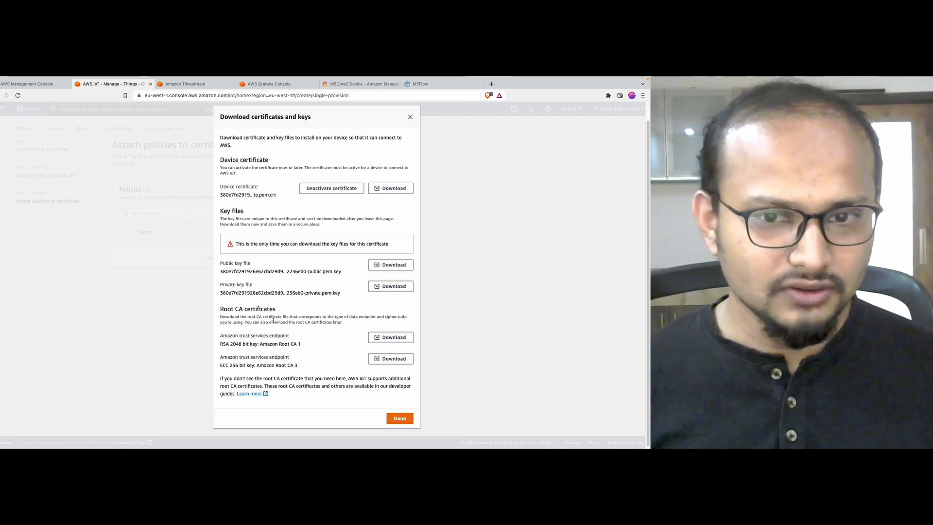
drag(221, 194, 281, 194)
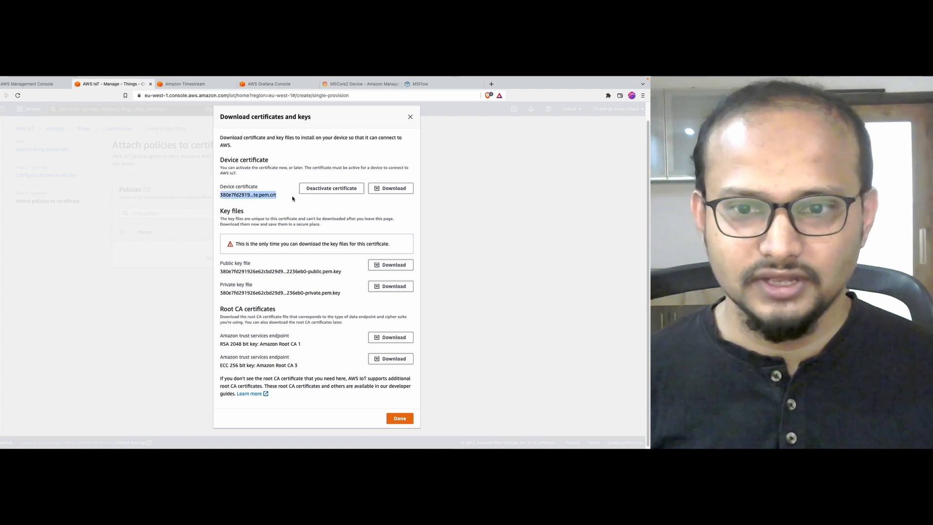
click(319, 191)
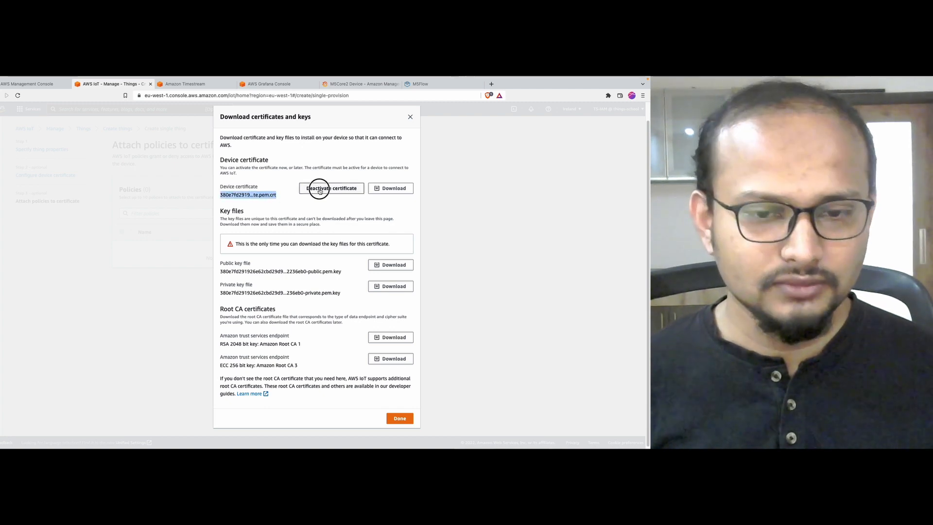
click(389, 188)
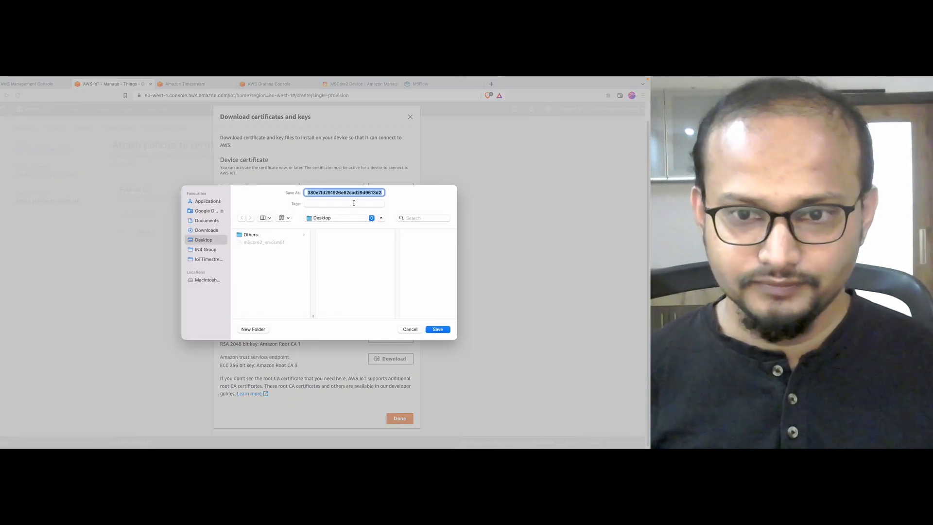
key(Right)
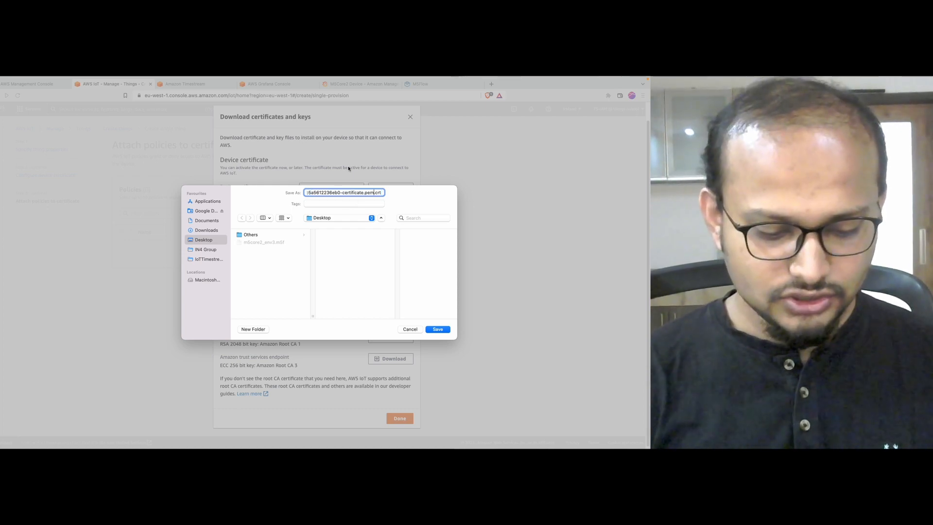
key(super+a)
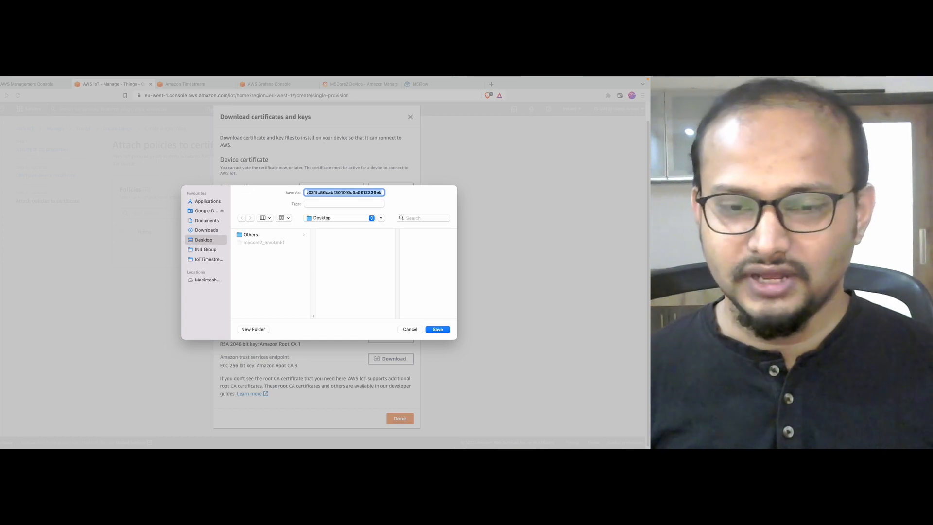
text(m5core2-certificate.pem.crt)
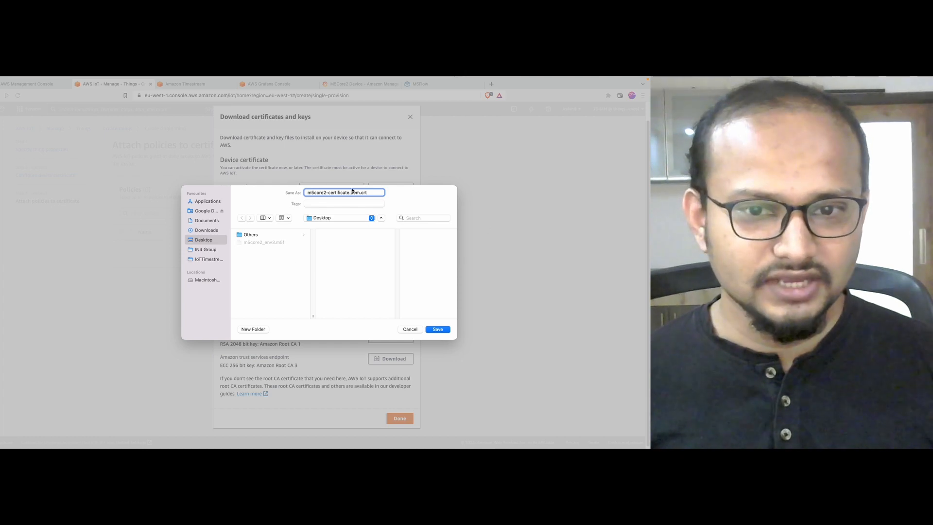
click(439, 329)
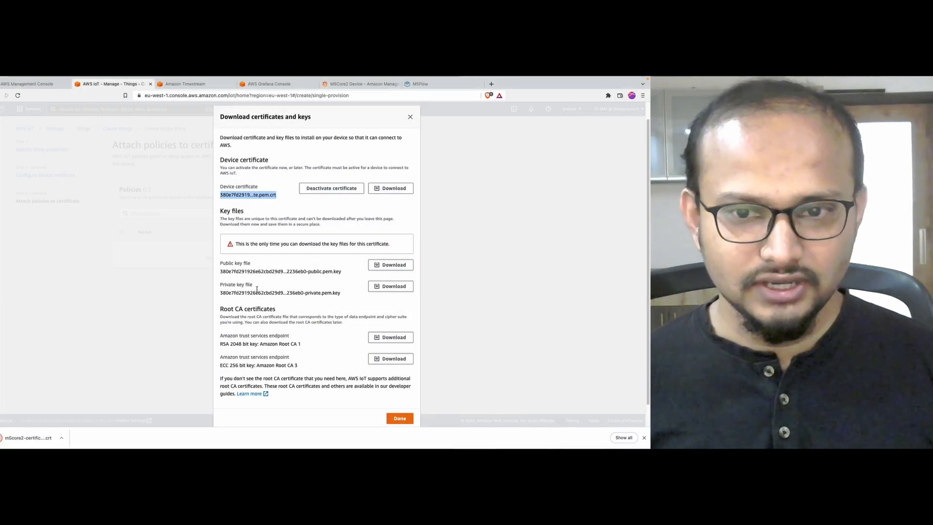
Step: Download the private and public key files, renaming them with an m5core2 prefix
click(389, 286)
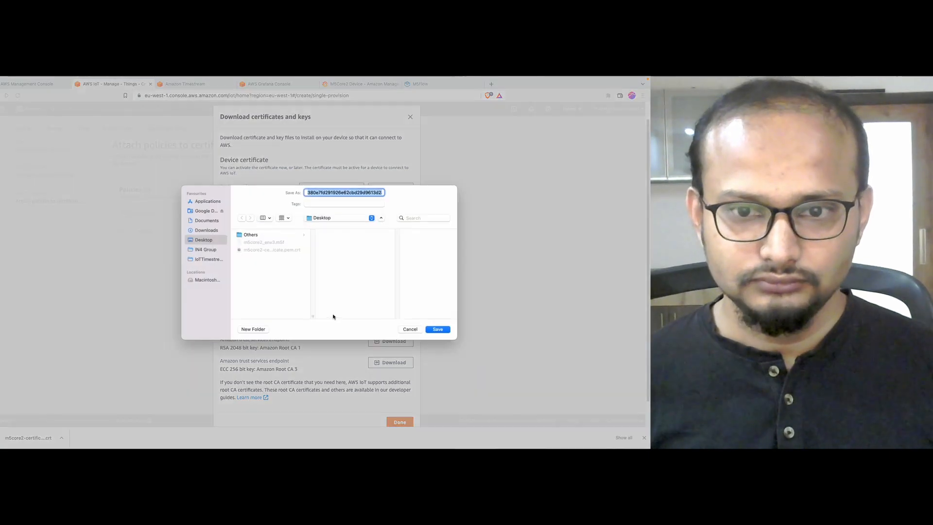
key(Right)
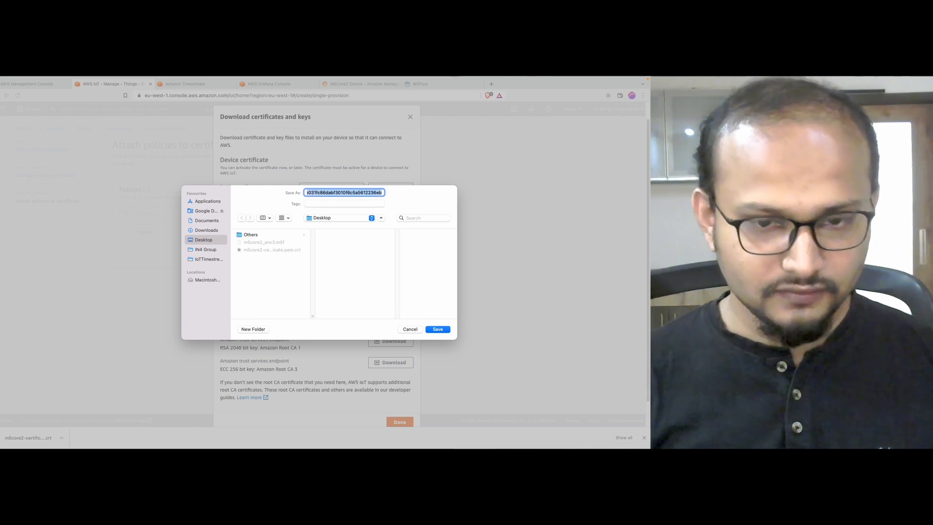
double_click(344, 193)
text(m5core2-private.pem.key)
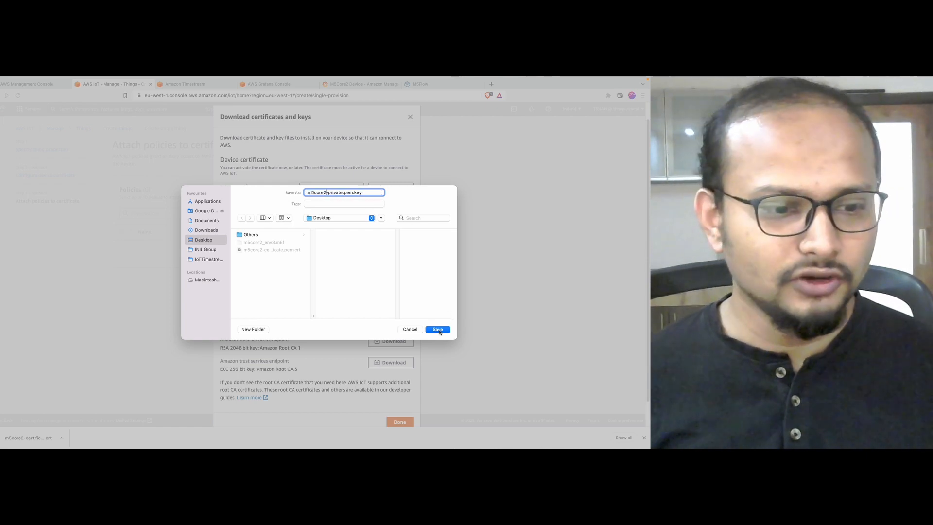
click(438, 329)
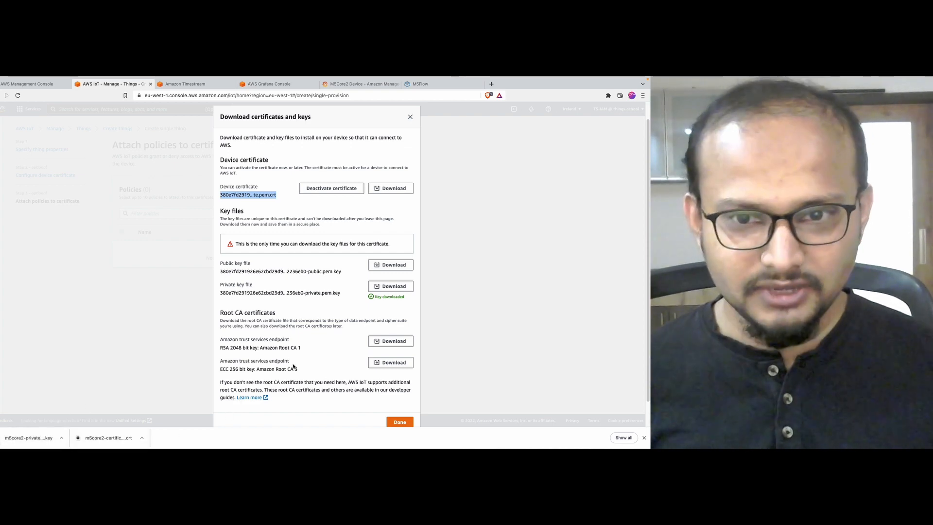
click(388, 266)
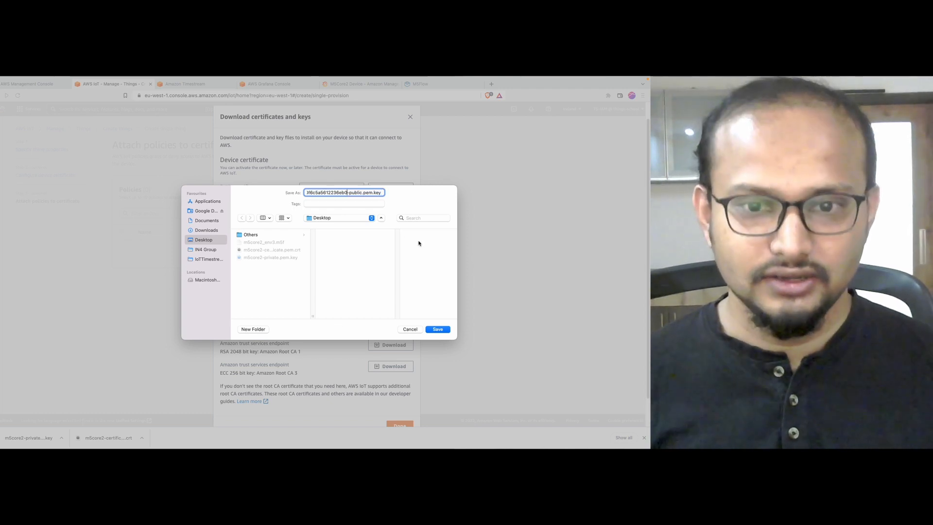
key(shift+super+Left)
text(m5core-public.pem.key)
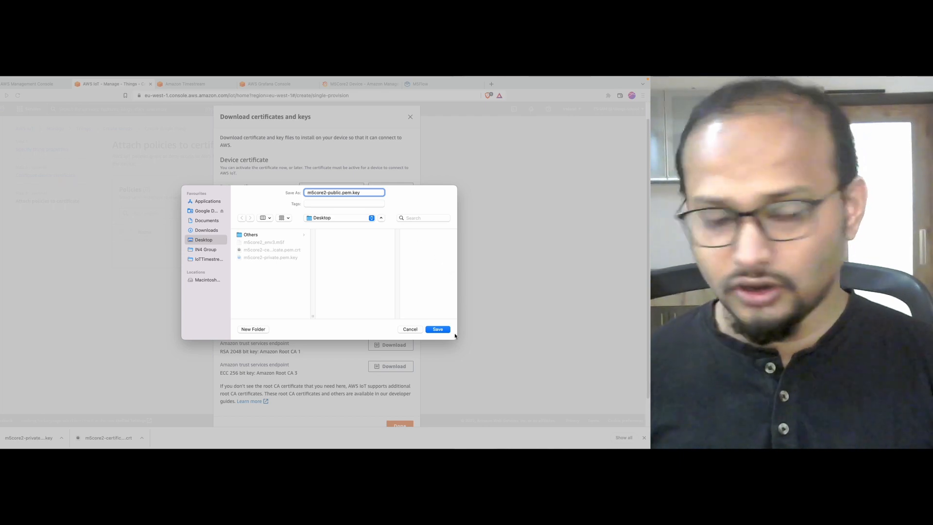
click(446, 330)
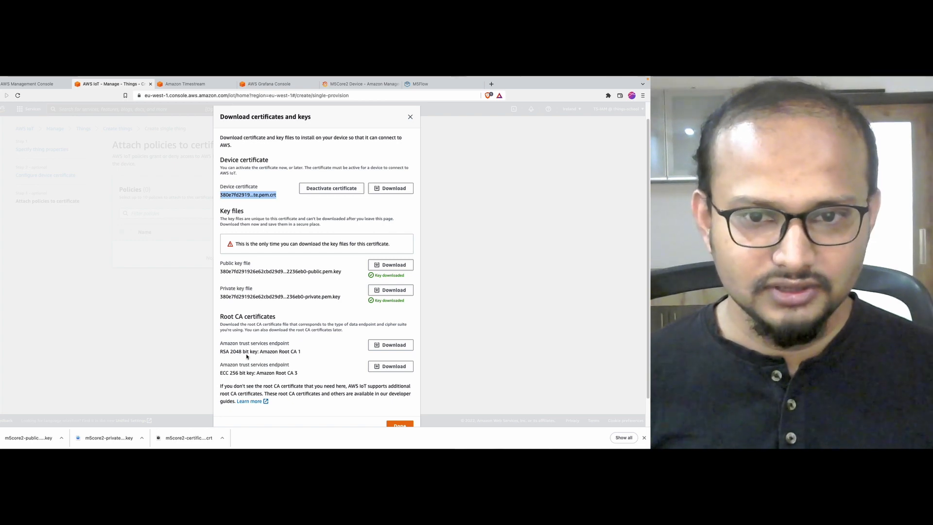
Step: Download the AmazonRootCA1 certificate and finish creating the thing
click(385, 348)
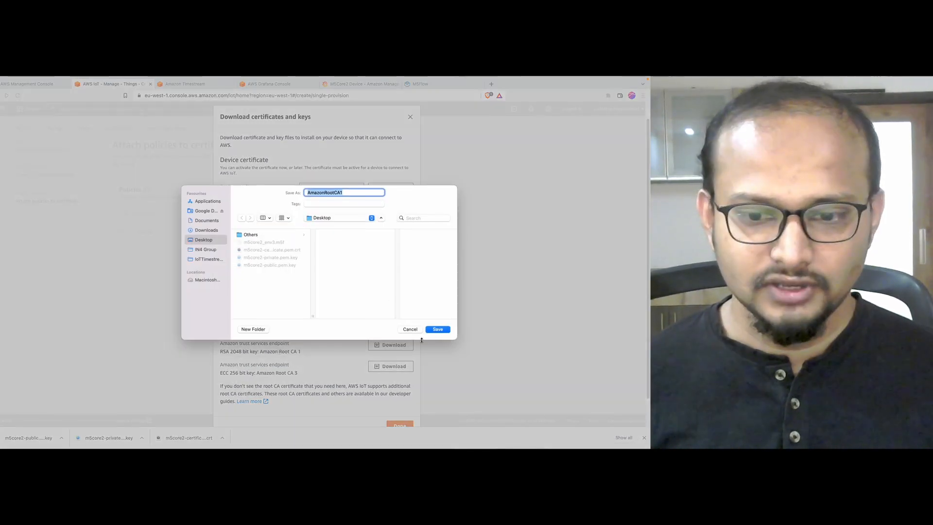
click(438, 329)
scroll(265, 348, down, 2)
click(392, 392)
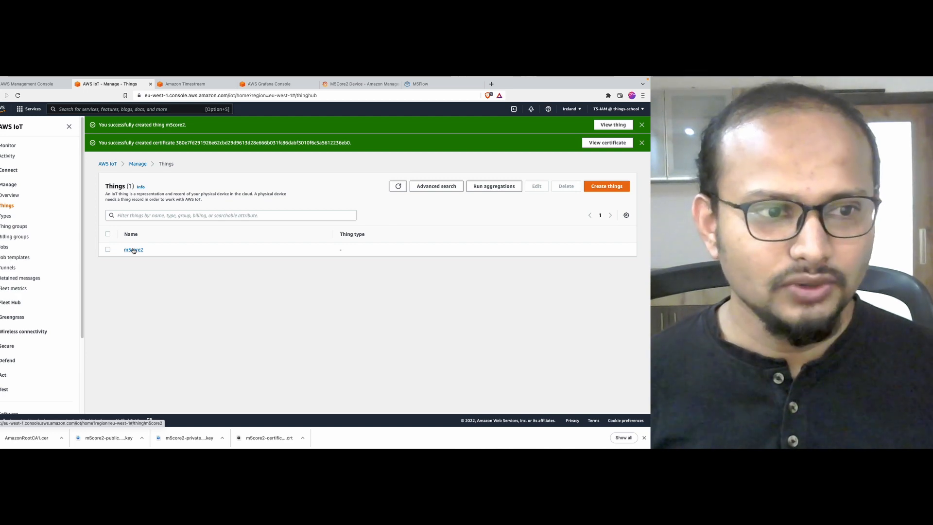
Step: Under Secure > Policies, start a new policy named m5core2Policy
click(134, 250)
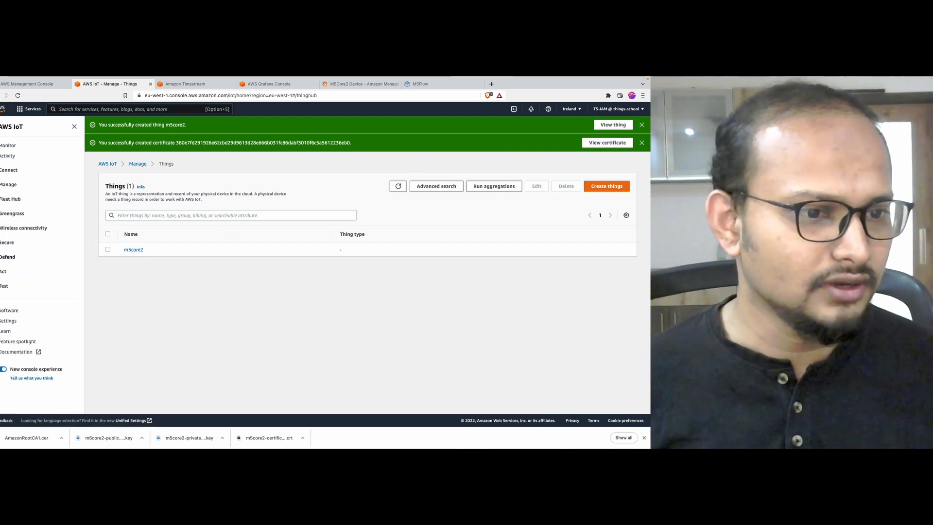
click(3, 243)
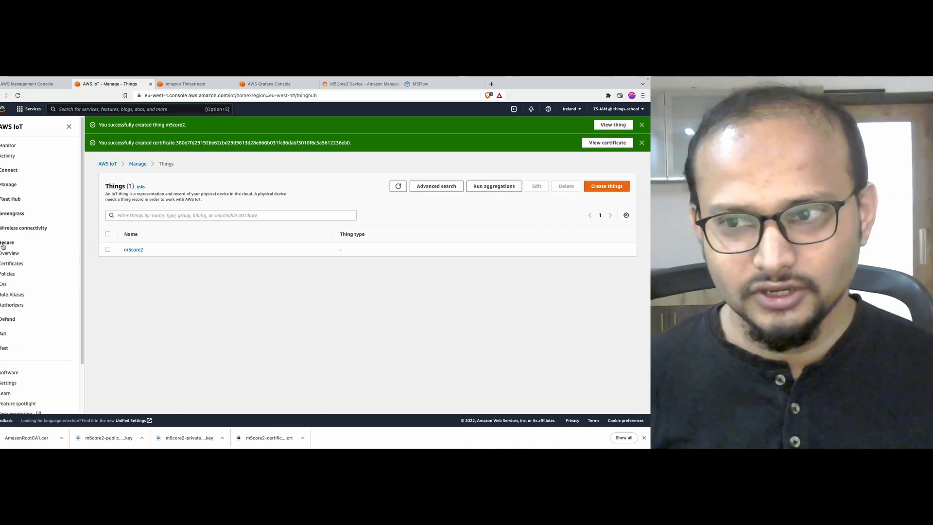
click(3, 275)
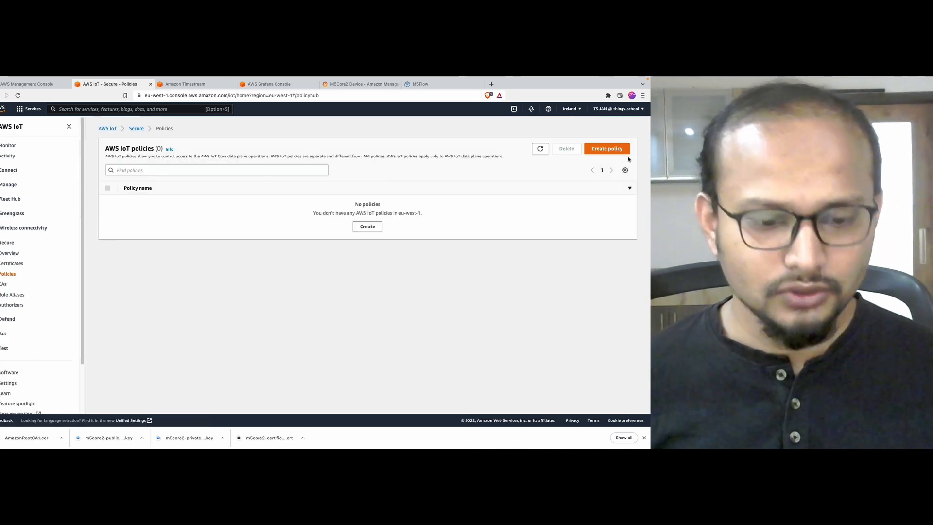
click(623, 150)
click(125, 217)
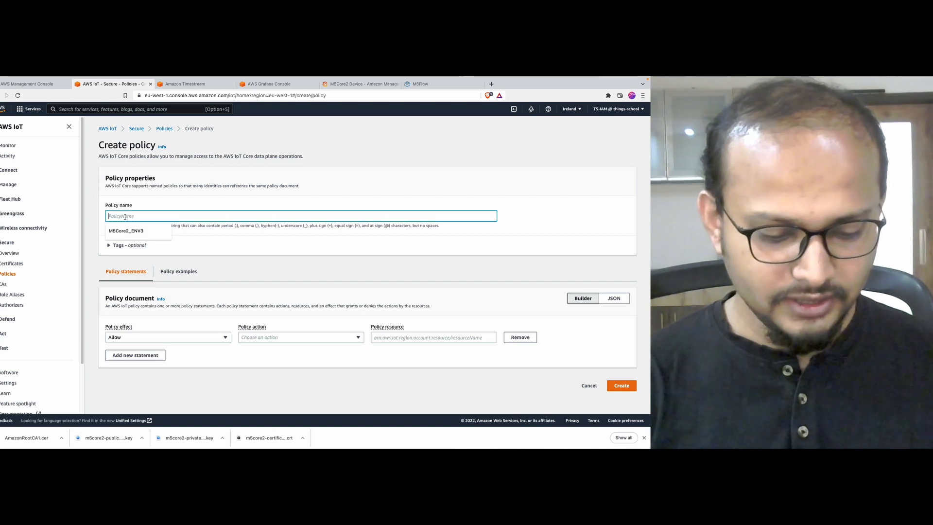
text(m5)
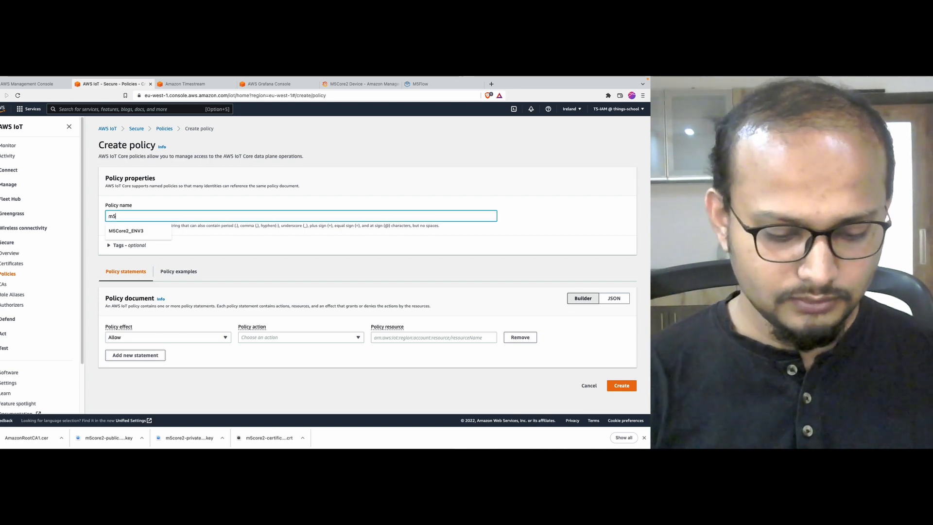
text(core2)
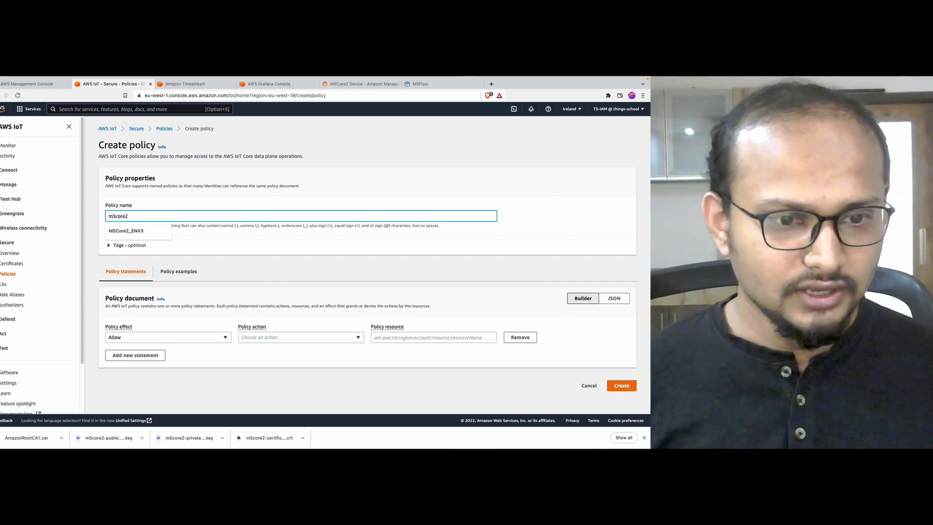
text(Policy)
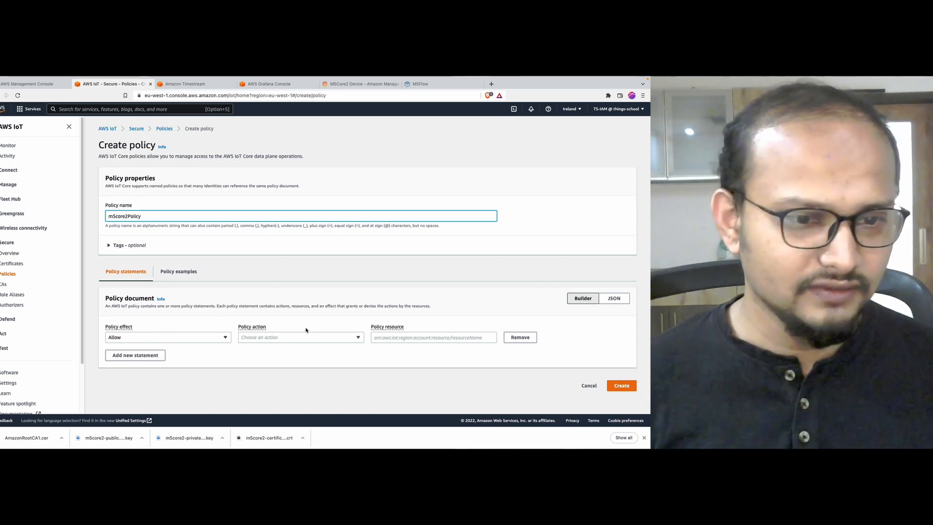
Step: Preview the policy JSON, then return to Builder keeping the Allow effect
click(611, 299)
scroll(239, 232, down, 3)
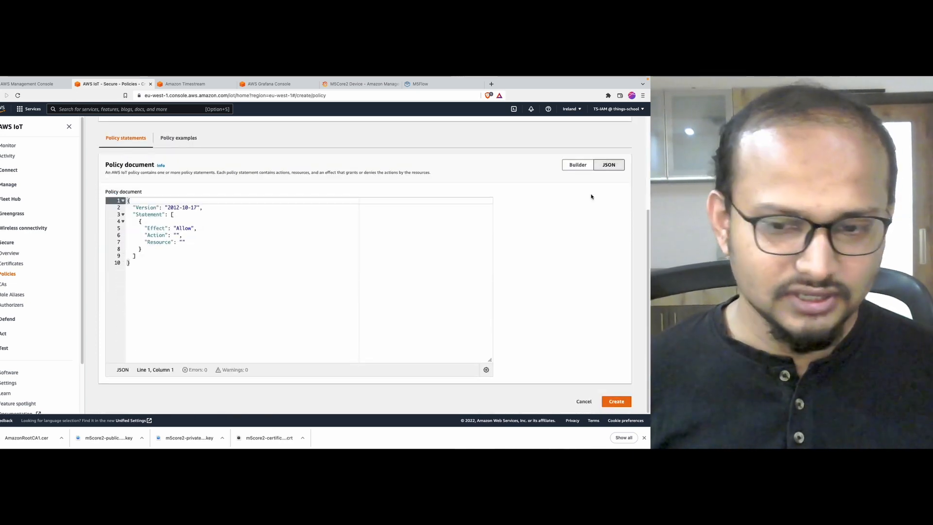
click(577, 165)
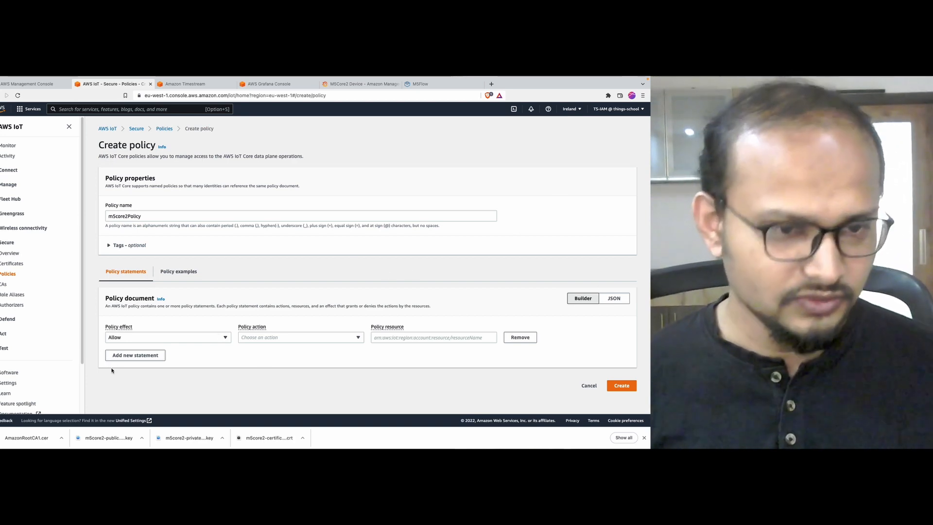
click(155, 337)
click(155, 339)
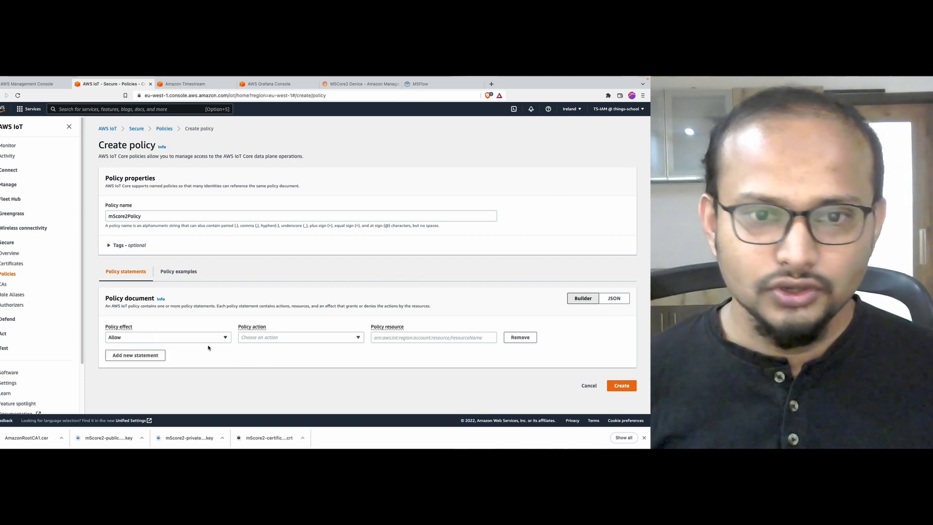
Step: Set the m5core2Policy statement's policy action to * to allow all AWS IoT actions
click(289, 339)
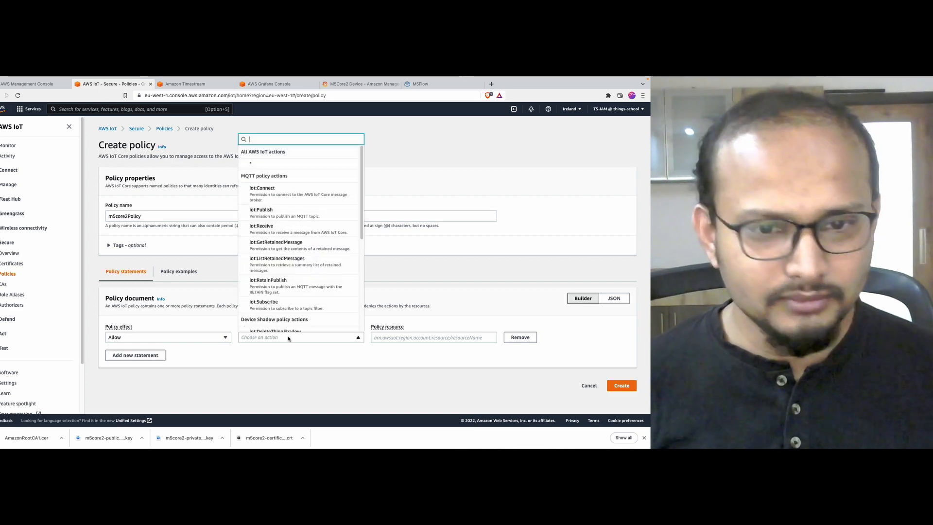
scroll(280, 220, down, 5)
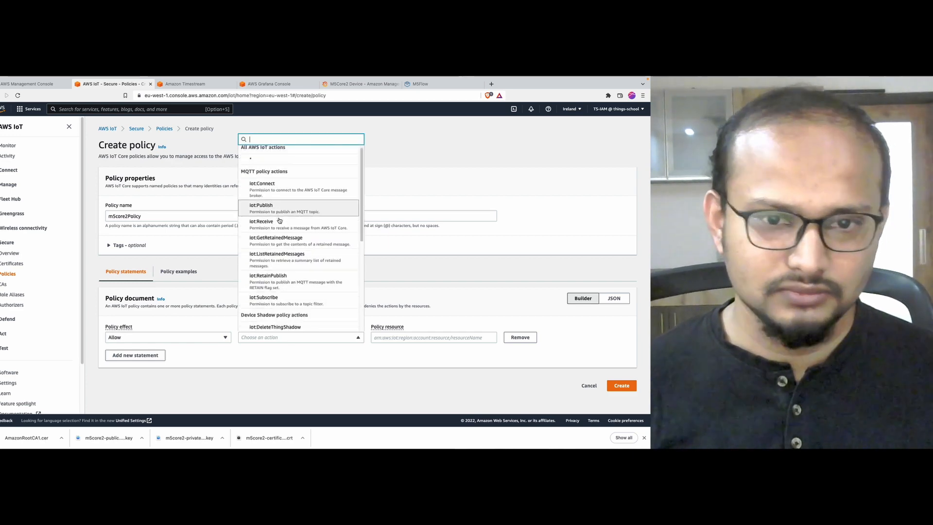
scroll(279, 220, up, 5)
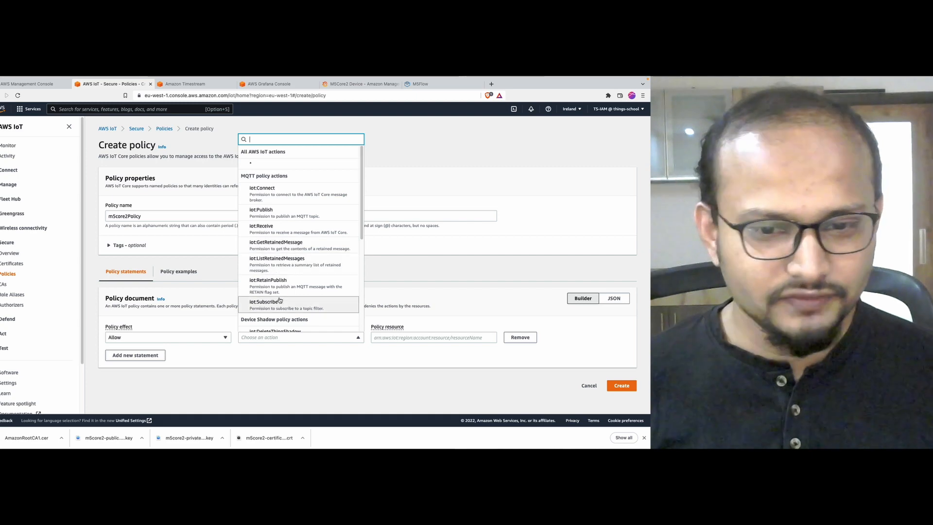
scroll(274, 303, down, 1)
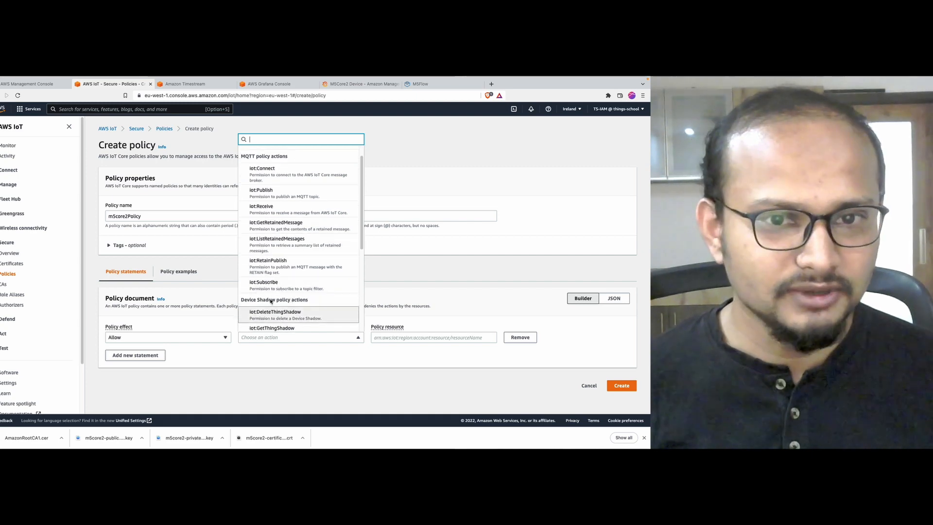
scroll(270, 301, down, 3)
scroll(270, 301, up, 5)
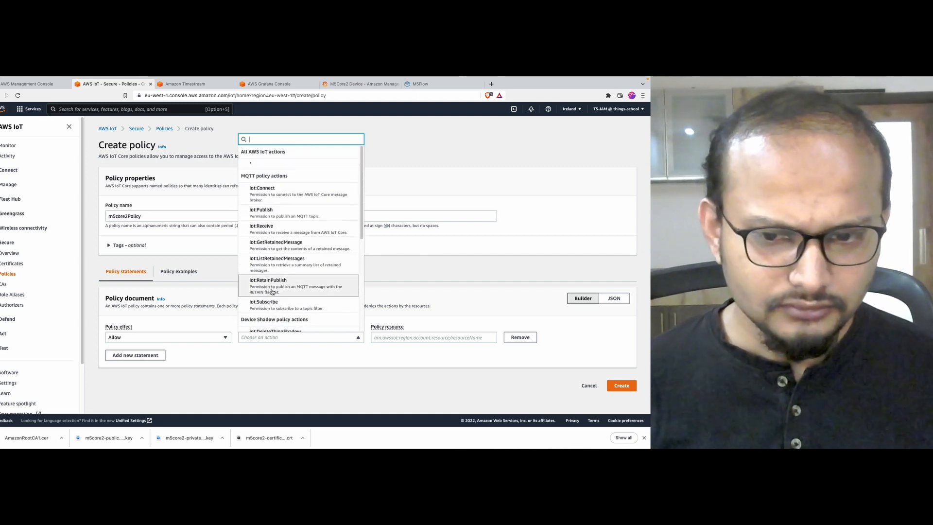
click(268, 165)
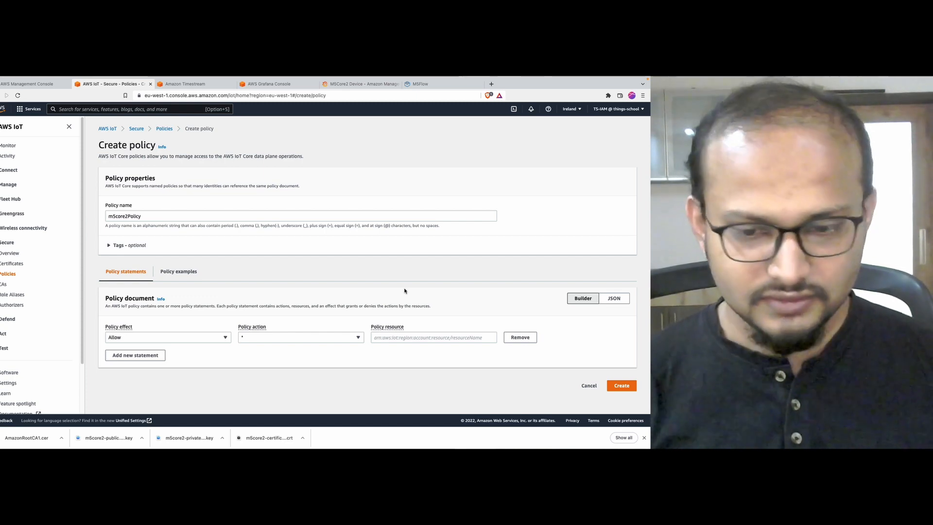
Step: Draft the ARN prefix 'arn:aws:iot' in a Spotlight search box
key(super+space)
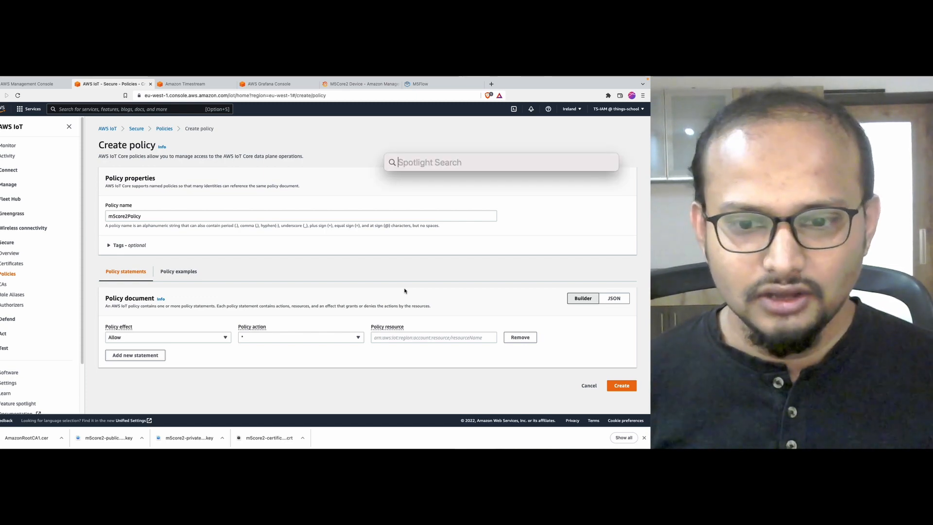
key(Escape)
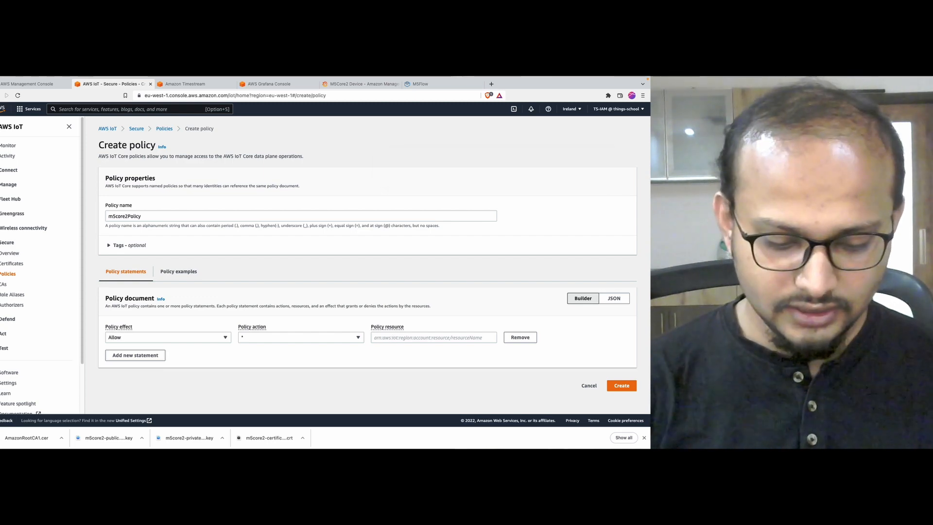
key(super+space)
text(ar)
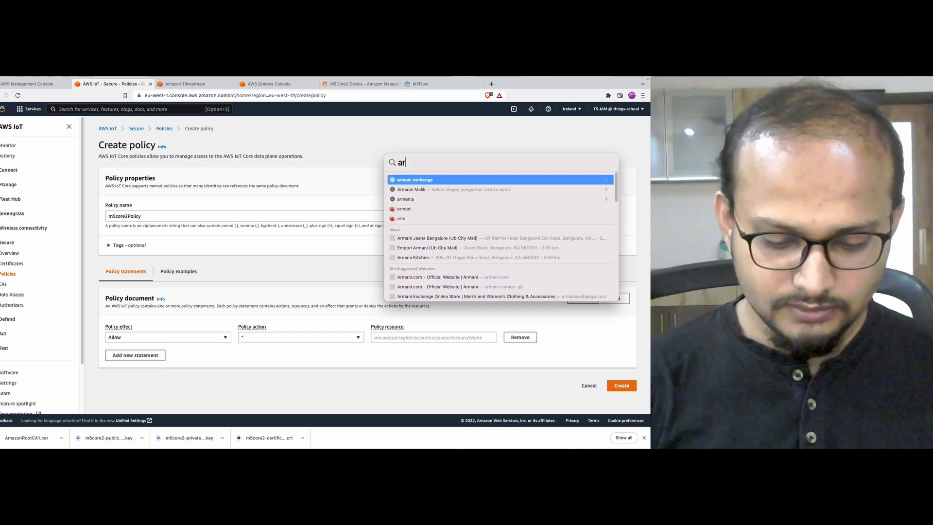
text(n:aws:io)
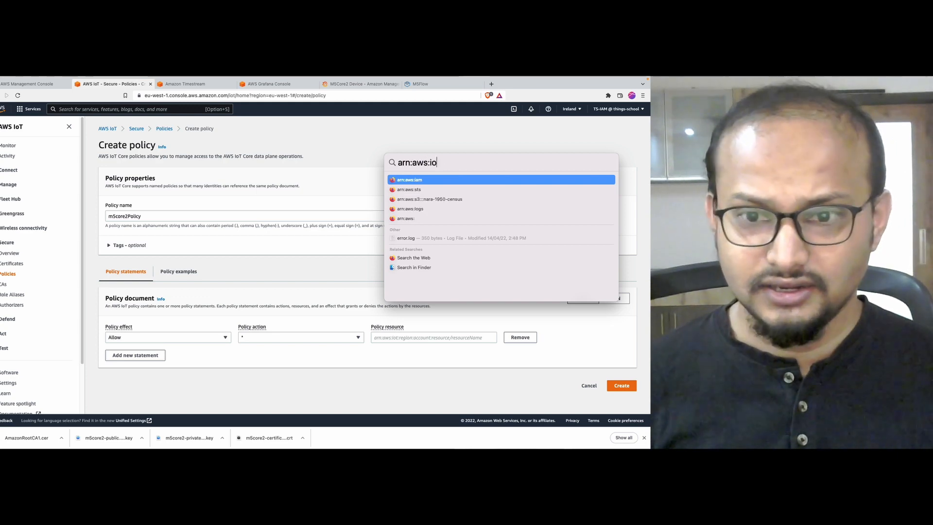
text(t:)
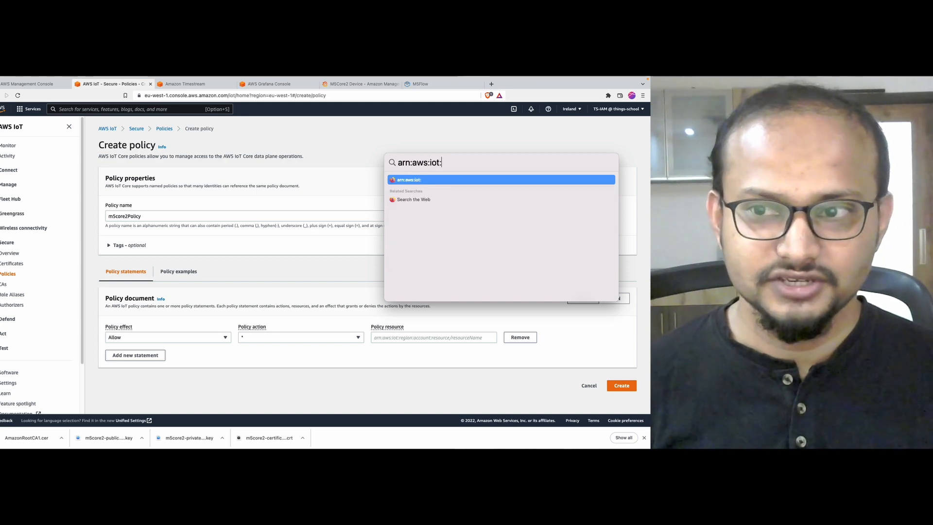
click(551, 133)
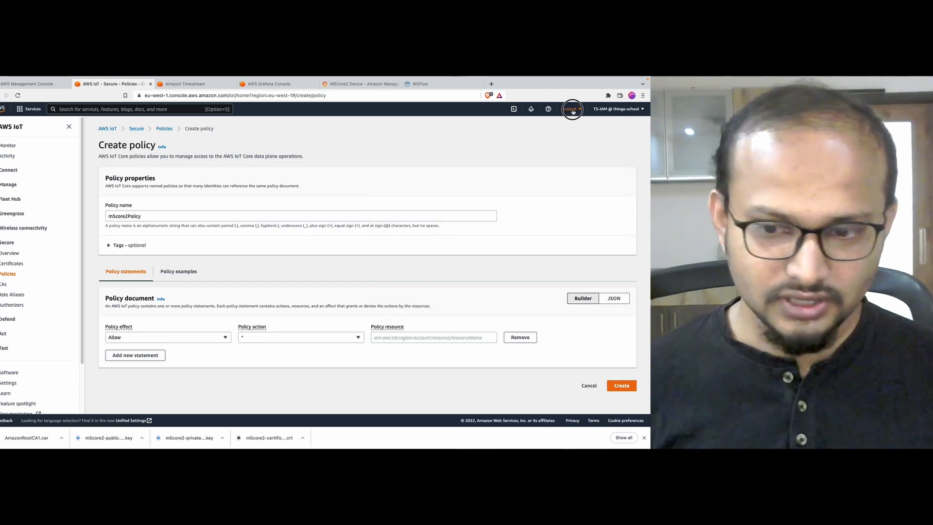
Step: Check the currently selected region in the AWS Region menu
click(572, 110)
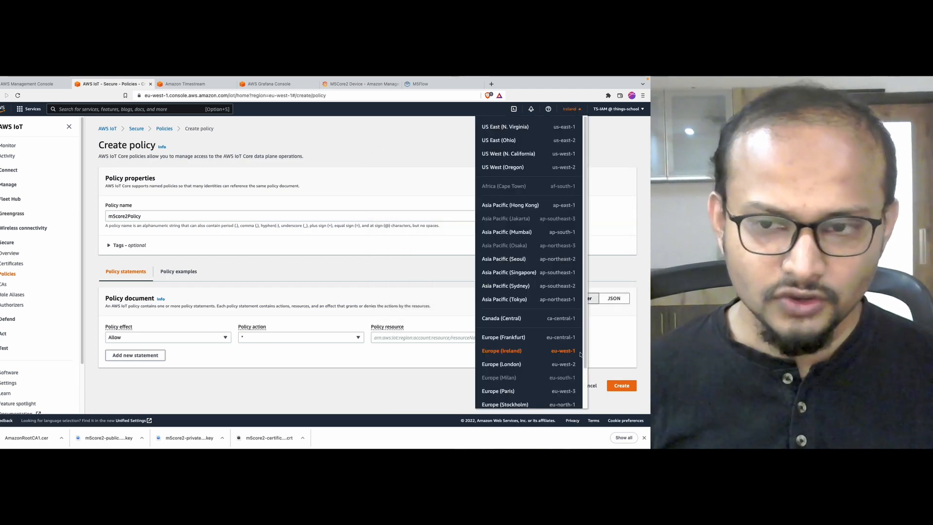
key(ctrl+Tab)
key(Escape)
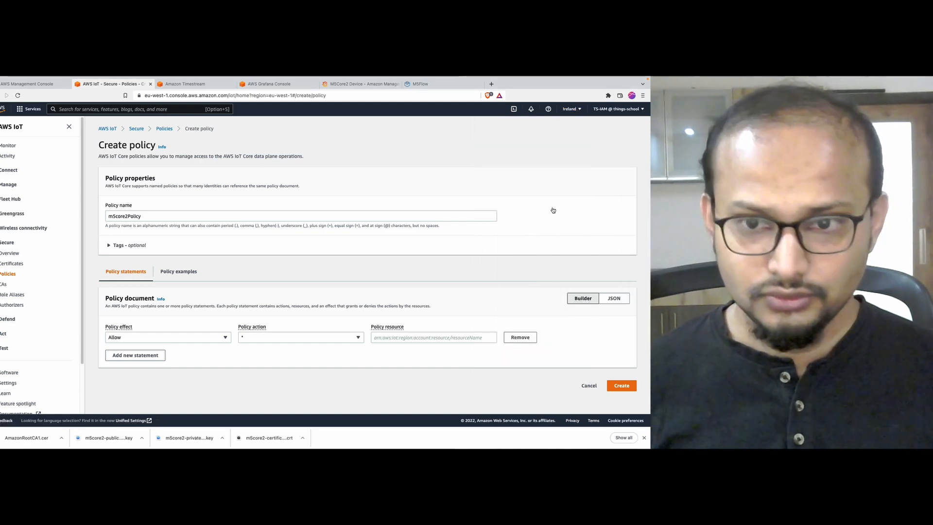
key(ctrl+Tab)
key(Escape)
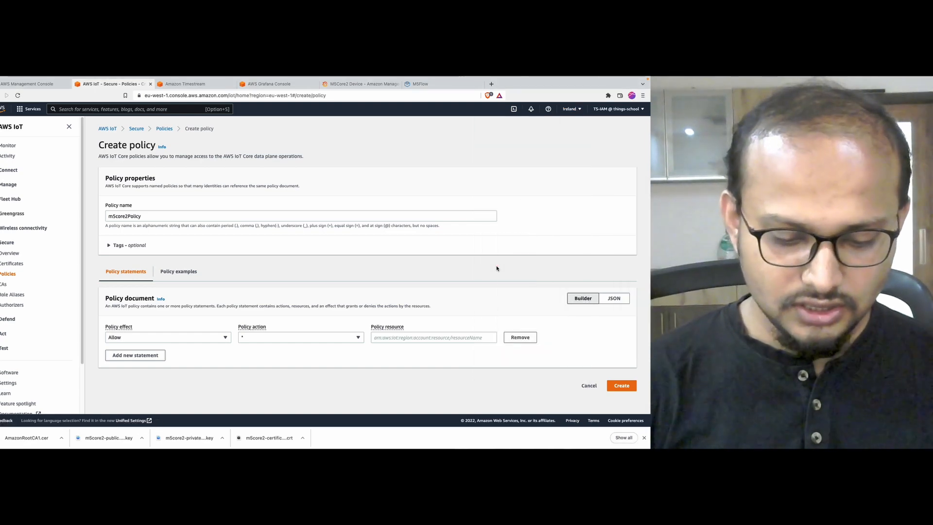
Step: Extend the draft to 'arn:aws:iot:eu-west-1:' and show the account menu with the account ID
key(super+space)
key(Right)
text(eu-weer)
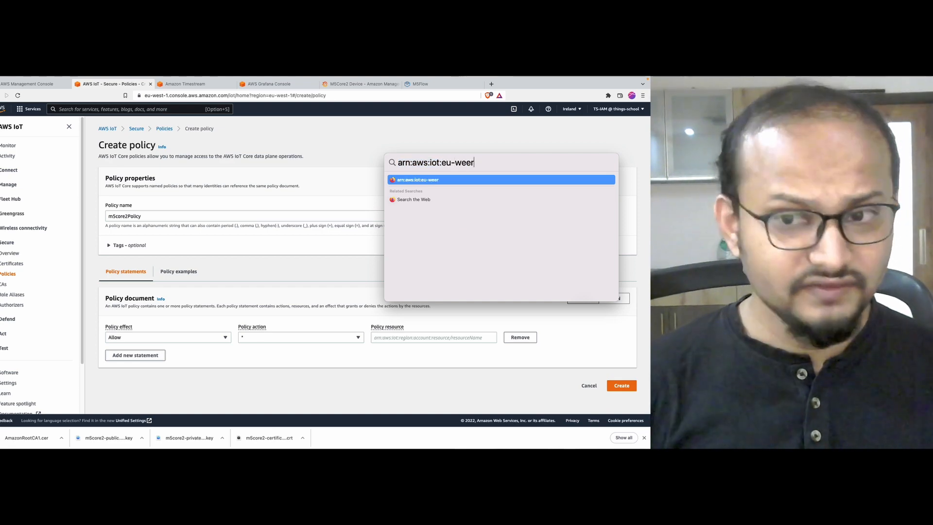
key(BackSpace)
key(BackSpace)
text(st-1)
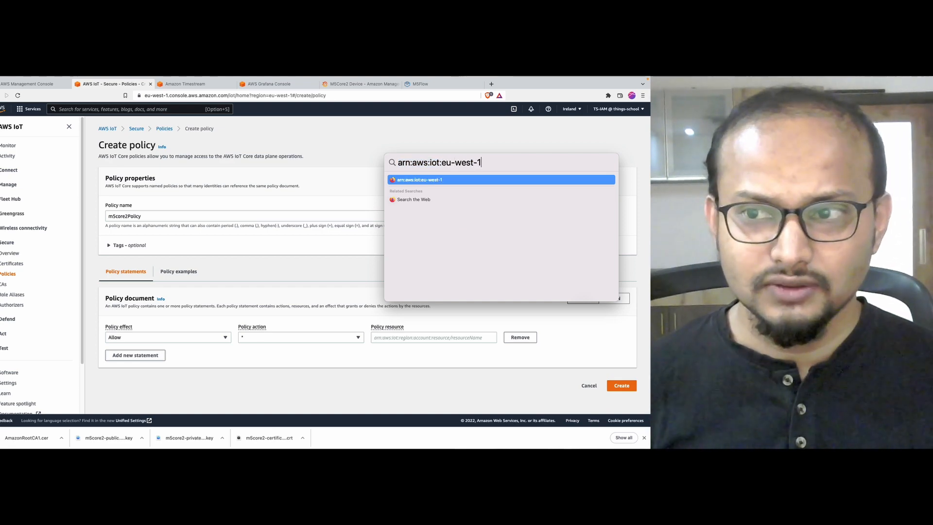
text(:)
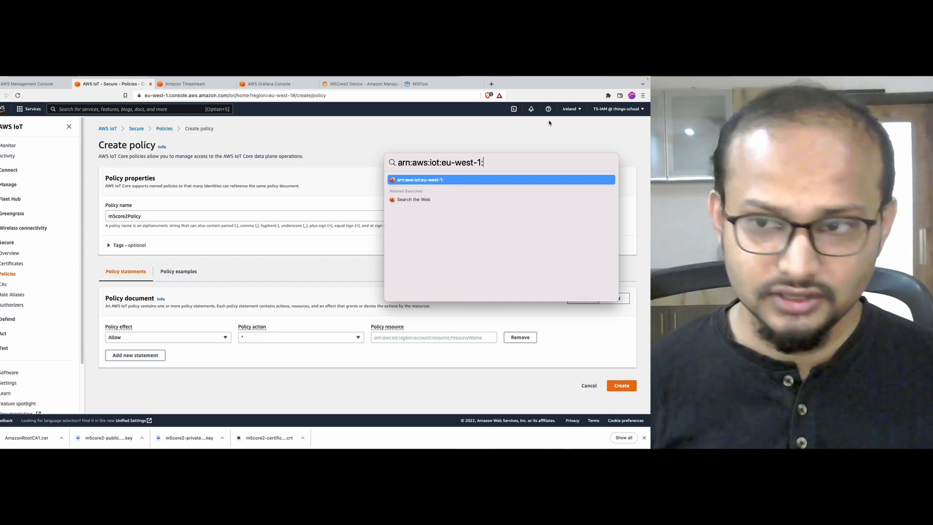
key(Escape)
click(622, 109)
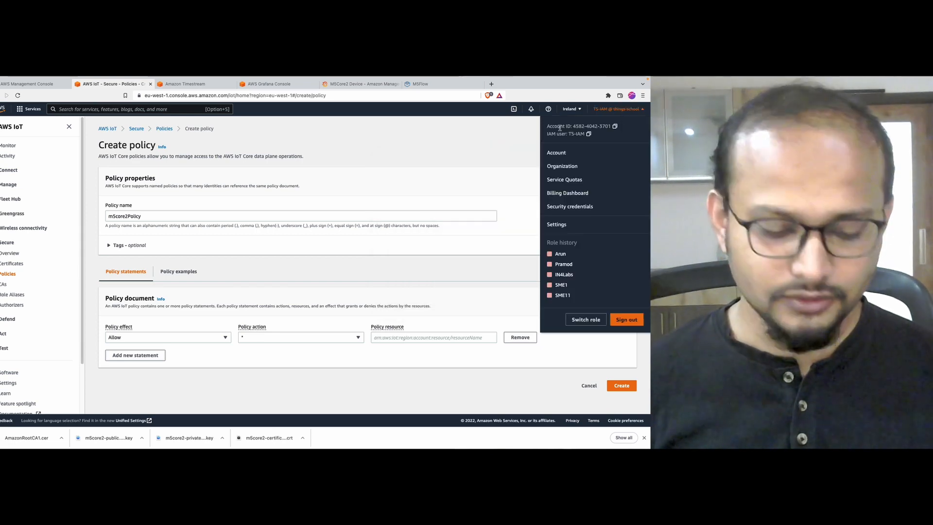
Step: Complete the drafted ARN with the AWS account ID followed by ':*'
key(alt+Tab)
mouse_move(619, 121)
mouse_down()
mouse_move(593, 117)
mouse_move(627, 127)
mouse_move(602, 118)
mouse_up()
key(super+space)
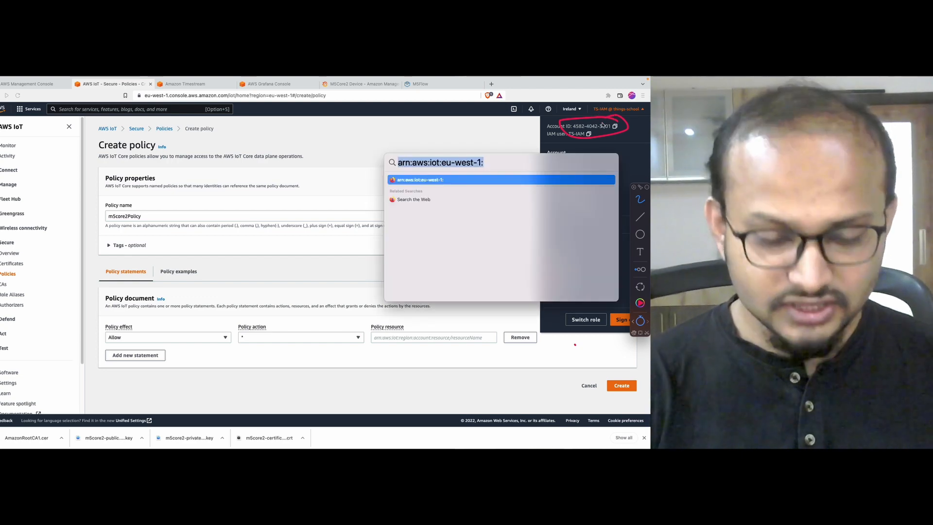
key(Right)
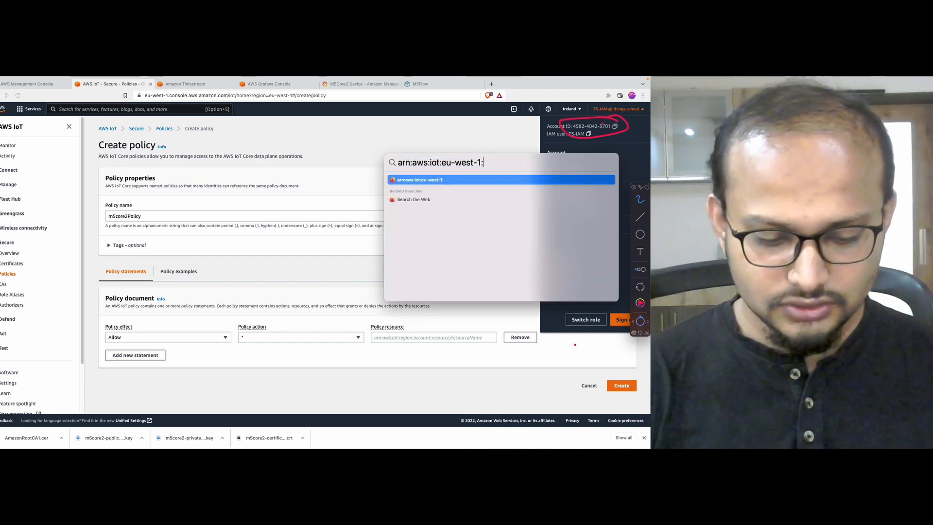
text(458240)
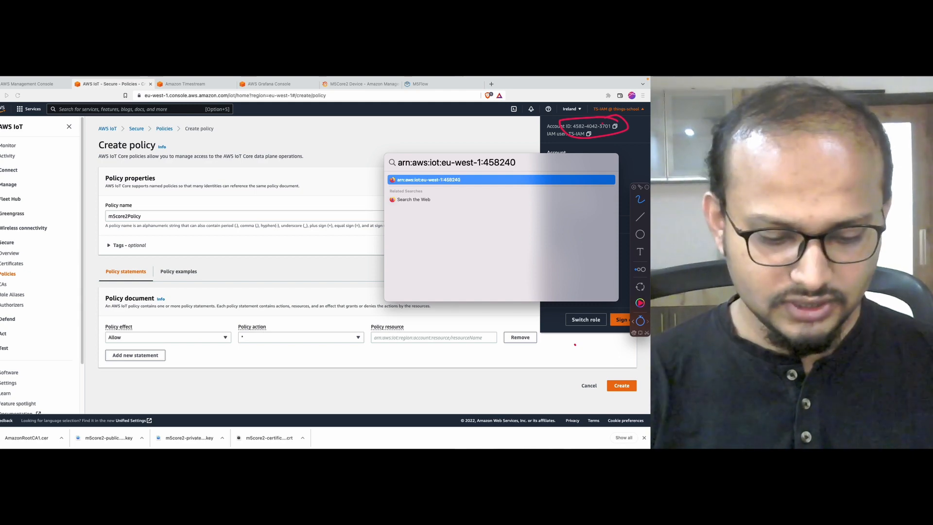
text(42)
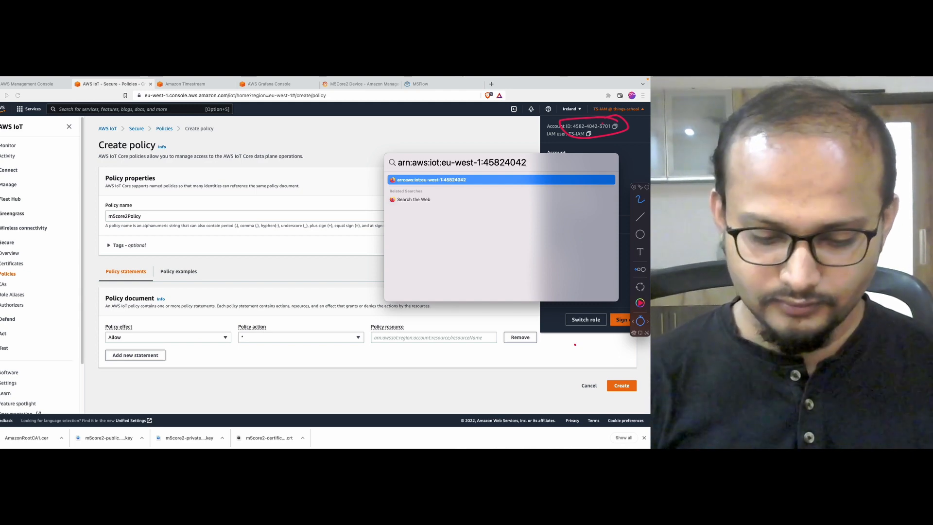
text(3701)
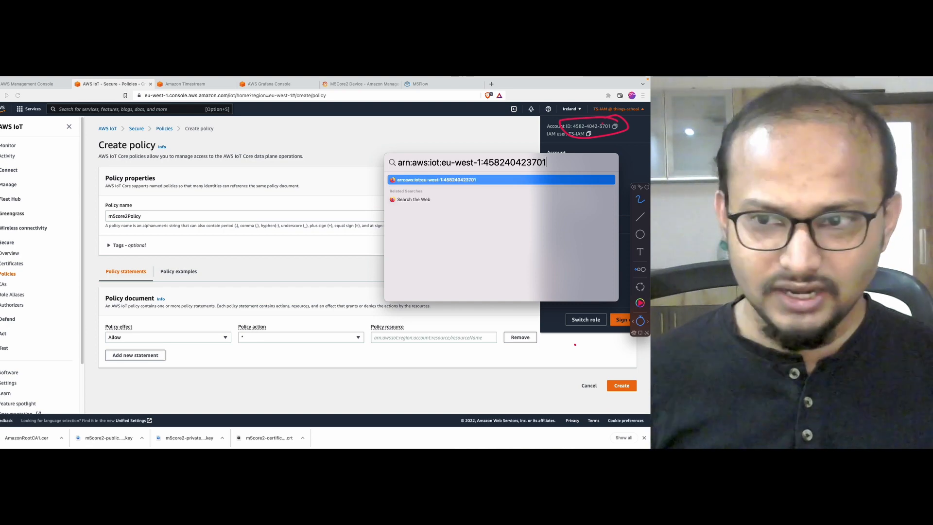
text(:*)
key(super+a)
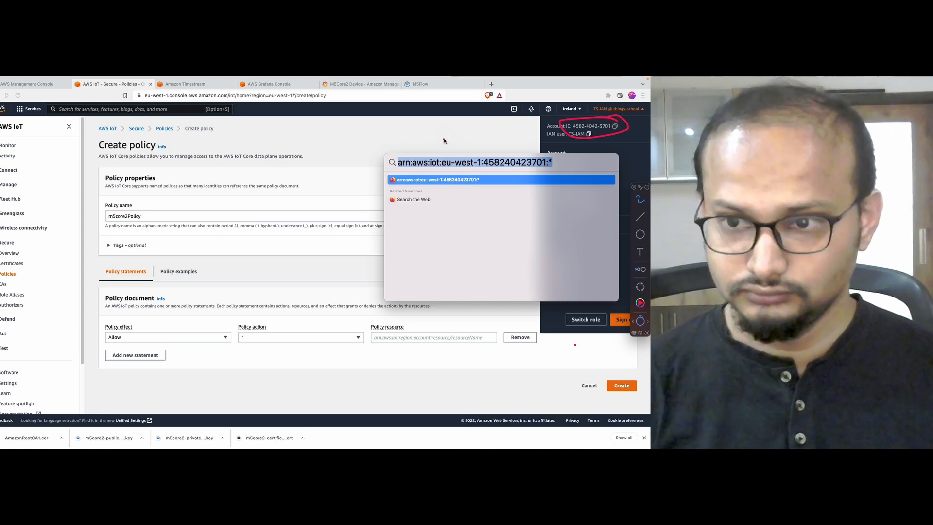
key(Escape)
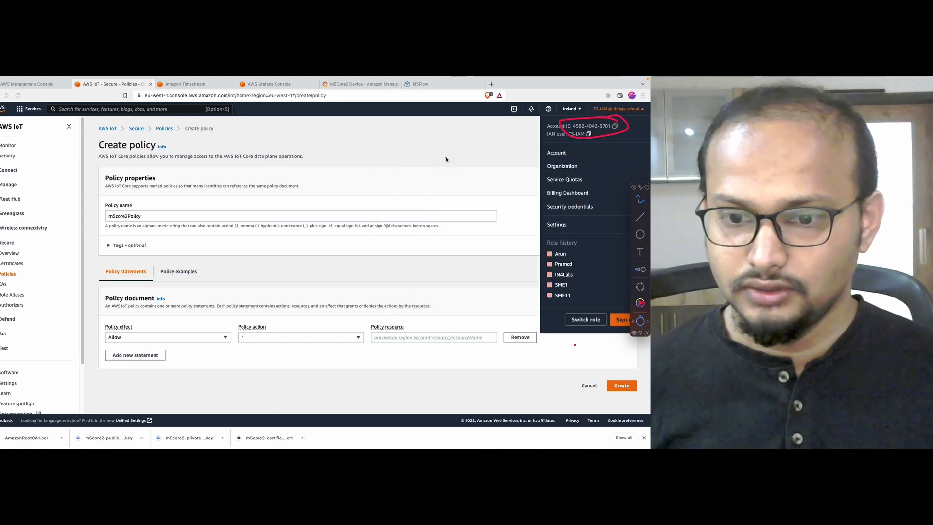
key(Escape)
Step: Paste the full ARN into the Policy resource field and create m5core2Policy
click(475, 164)
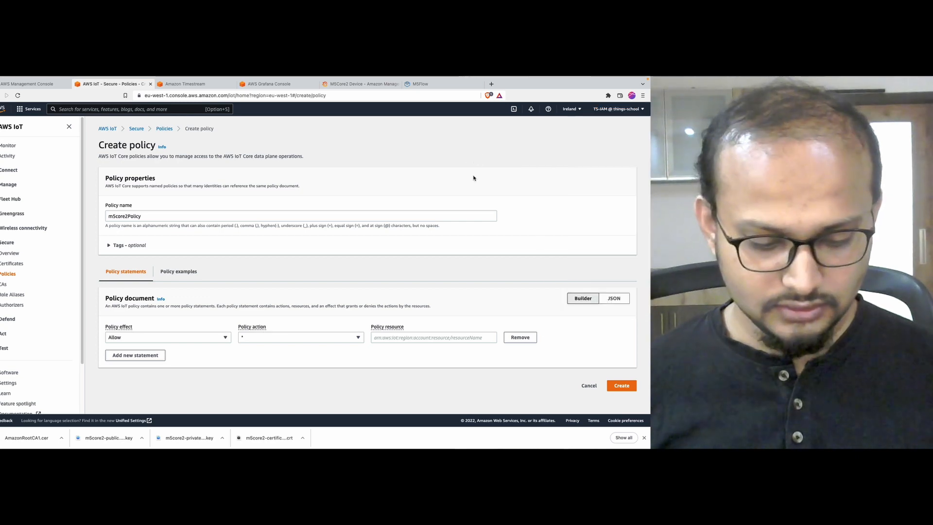
click(443, 337)
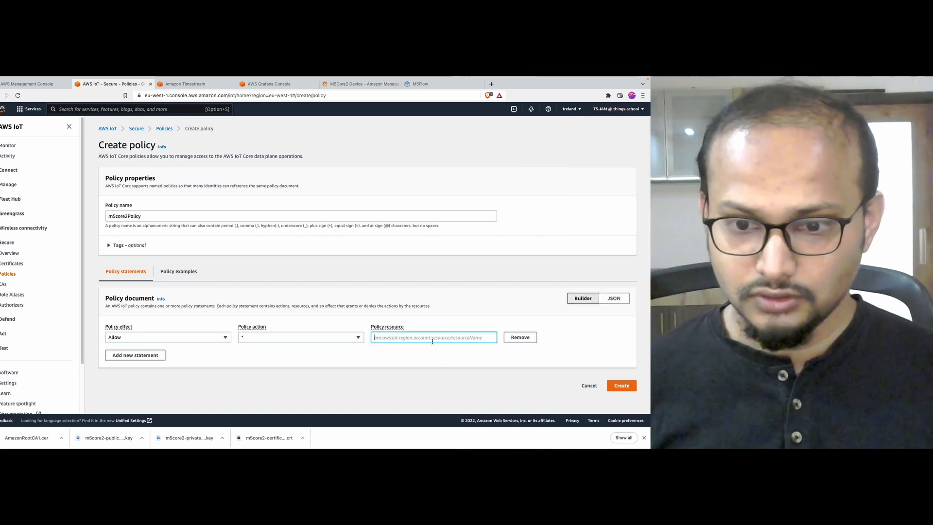
key(super+space)
key(super+c)
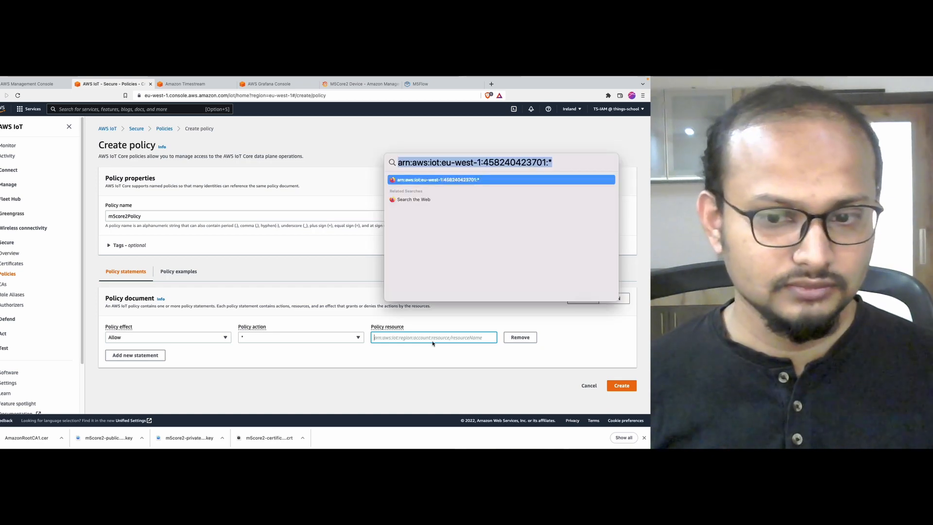
click(432, 342)
key(super+v)
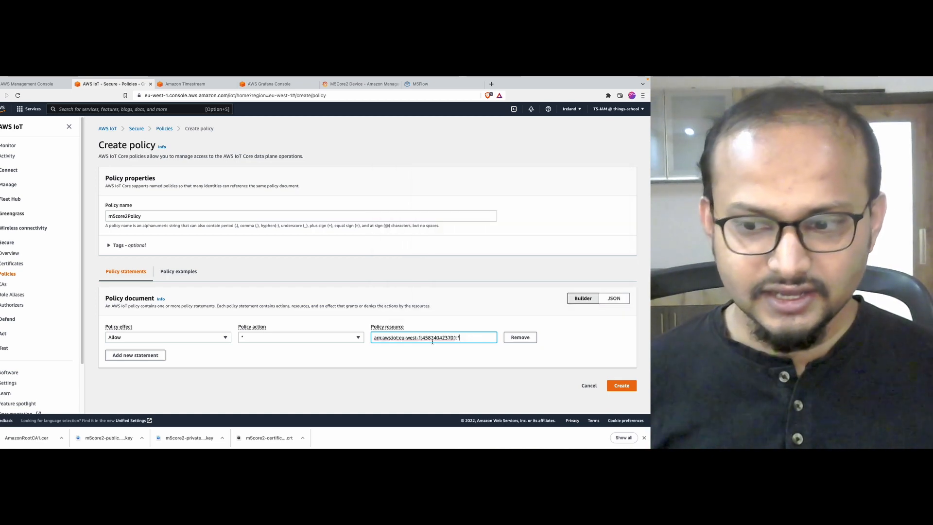
click(622, 385)
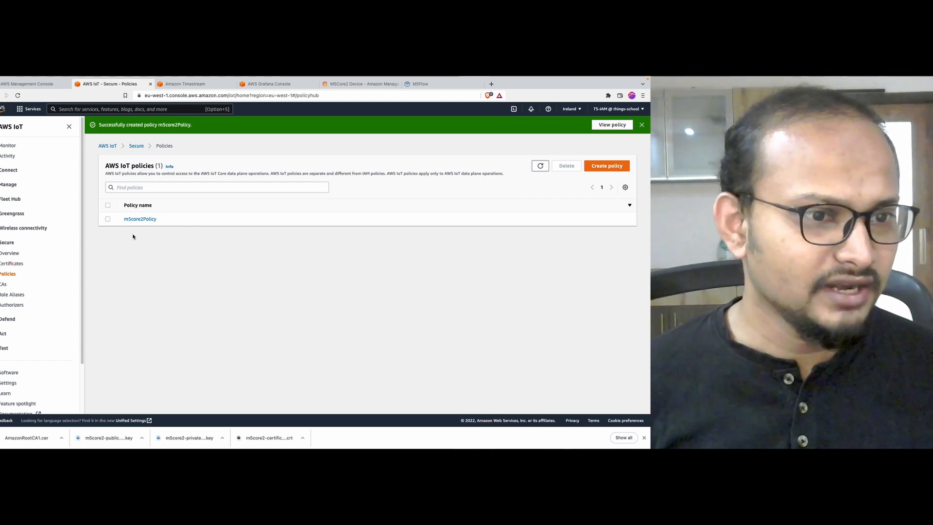
Step: Open the m5core2 thing's certificate and attach m5core2Policy to it
click(9, 184)
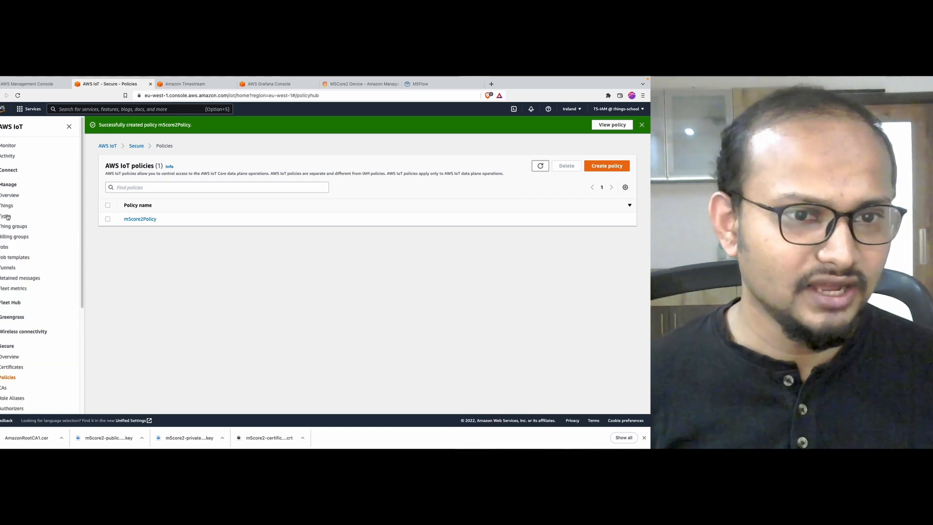
click(5, 210)
click(137, 213)
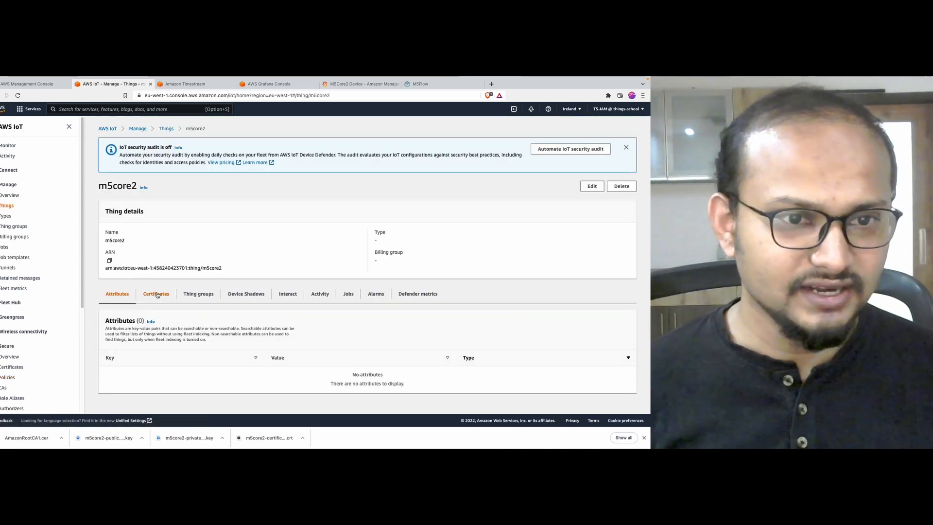
click(156, 293)
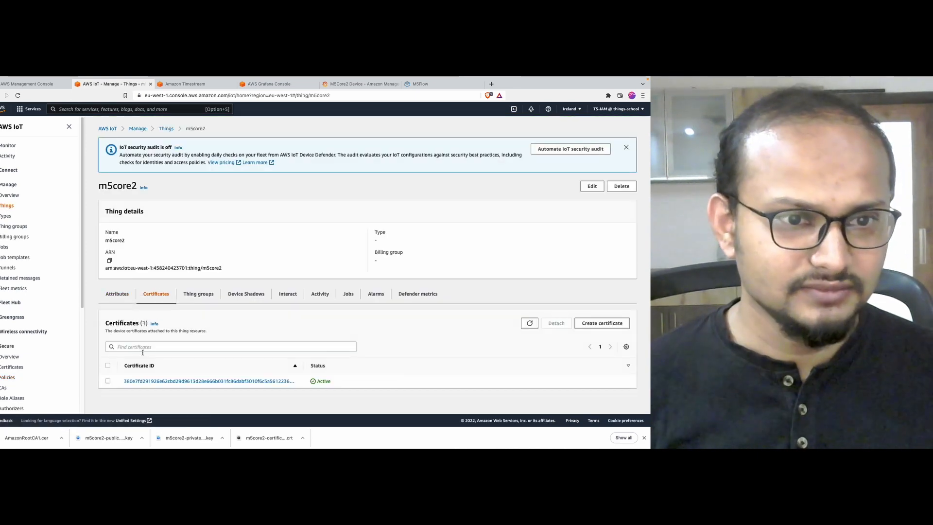
click(136, 383)
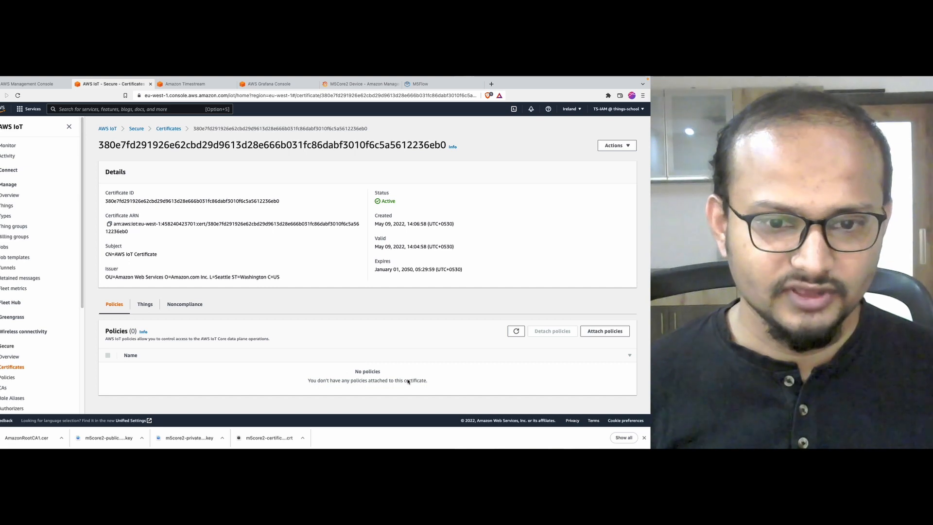
click(605, 331)
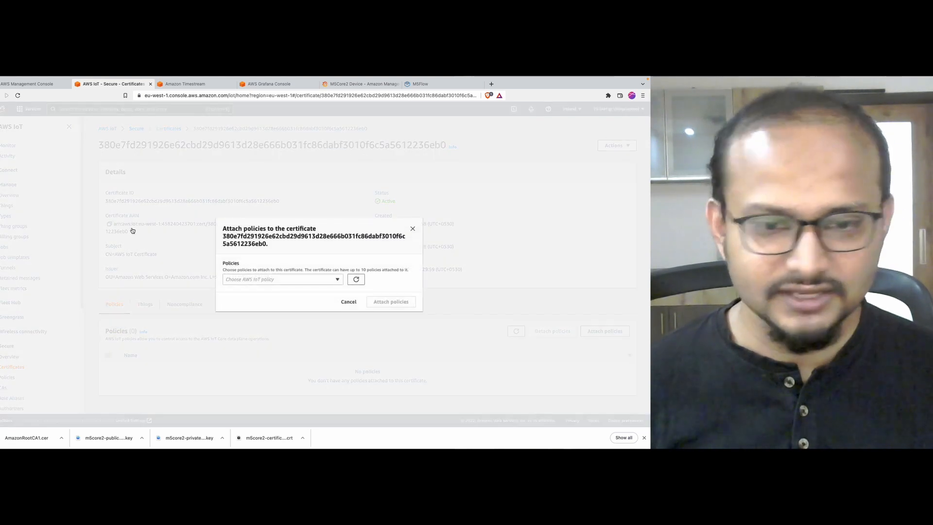
click(296, 281)
click(293, 297)
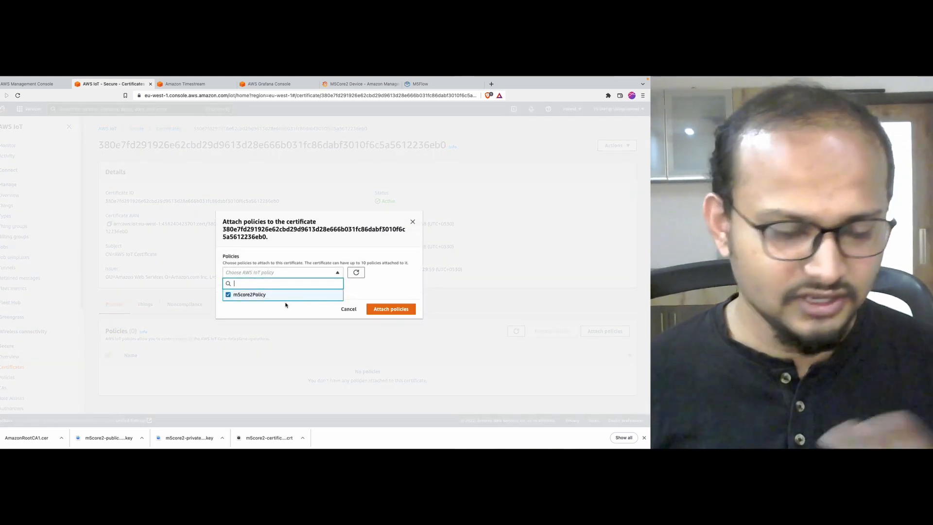
click(398, 311)
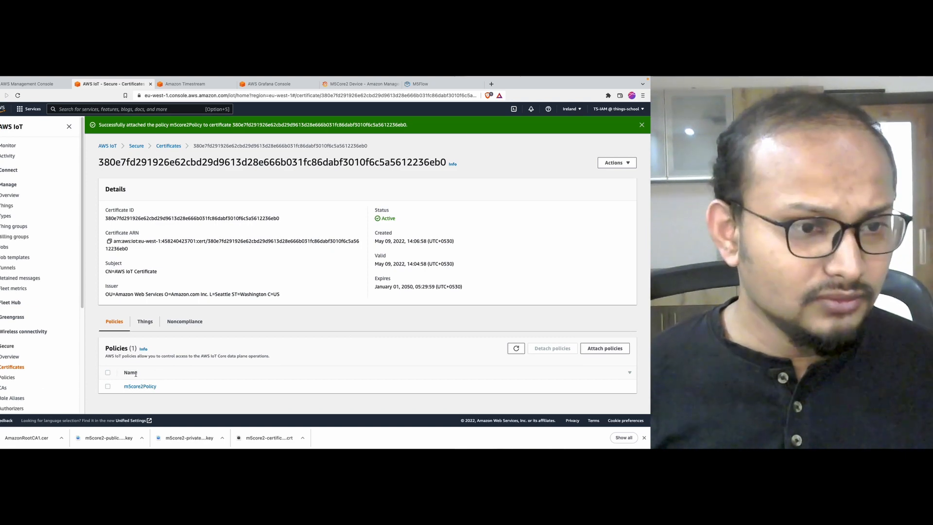
click(8, 185)
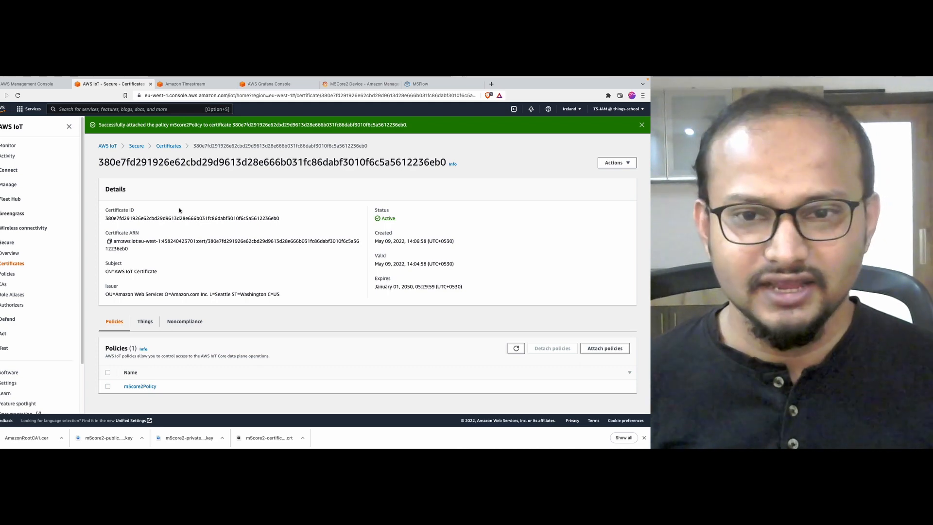
Step: Close the Chrome recent-downloads bar at the bottom of the m5core2_env3 M5Flow page
click(459, 85)
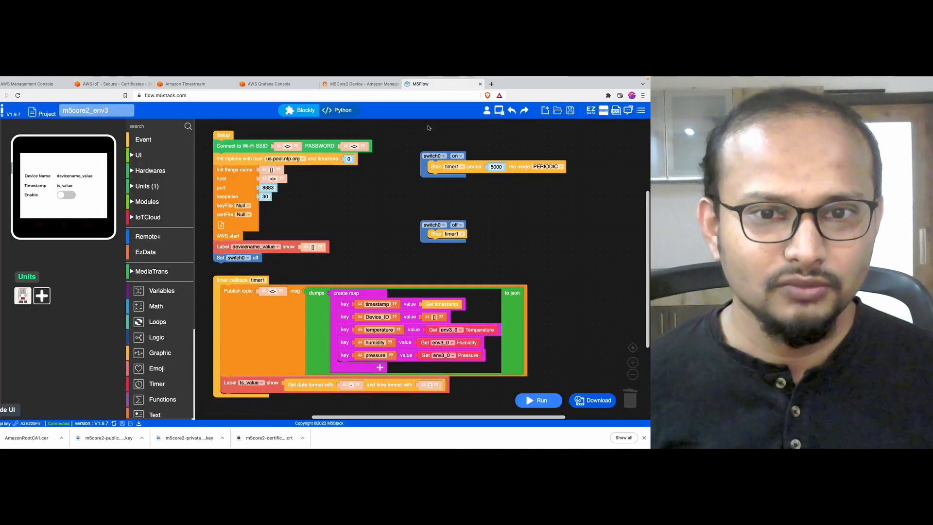
key(ctrl+Tab)
drag(297, 144, 274, 138)
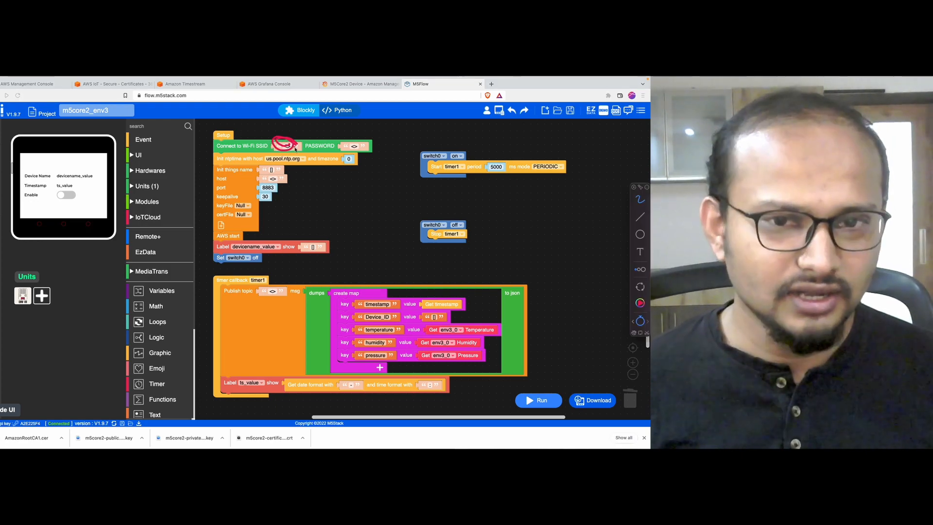
mouse_move(356, 146)
mouse_down()
mouse_move(362, 135)
mouse_move(348, 152)
mouse_up()
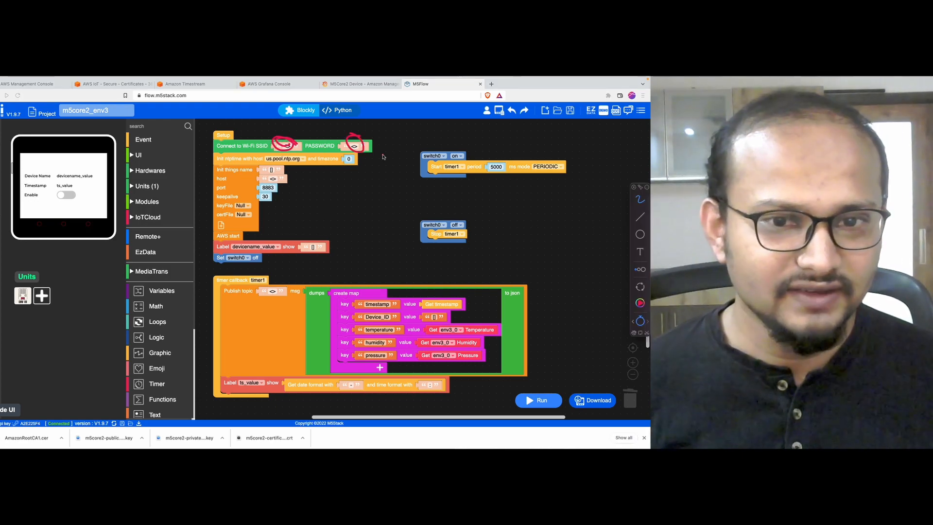
mouse_move(283, 167)
mouse_down()
mouse_move(258, 177)
mouse_move(293, 187)
mouse_move(270, 179)
mouse_up()
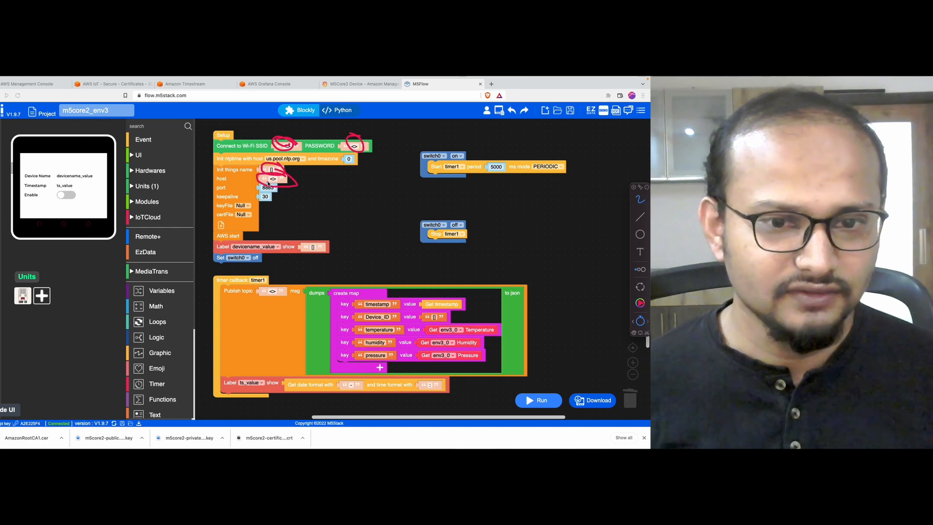
mouse_move(251, 211)
mouse_down()
mouse_move(231, 204)
mouse_move(254, 203)
mouse_move(239, 226)
mouse_up()
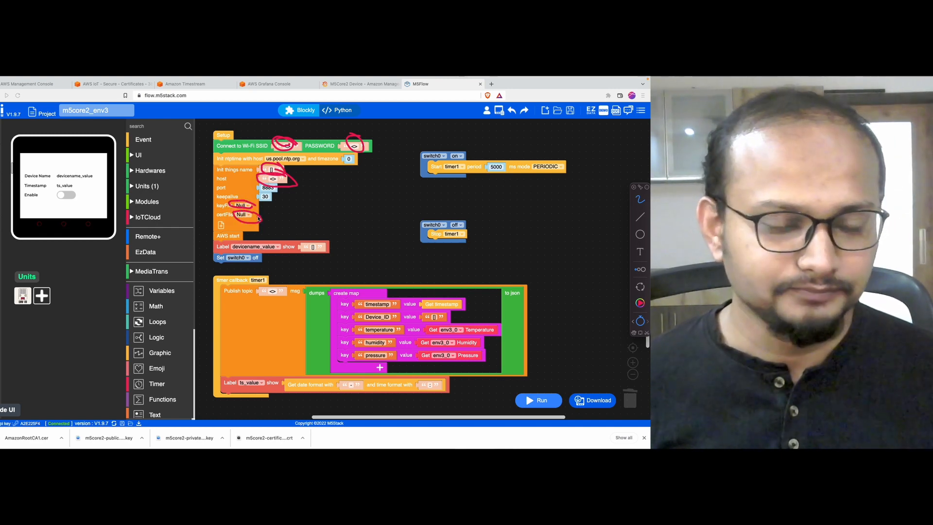
key(Escape)
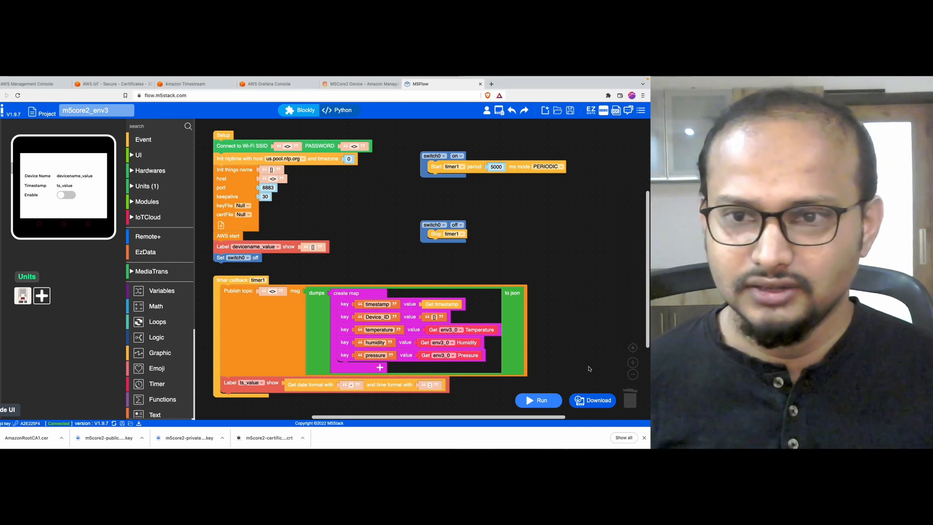
click(645, 438)
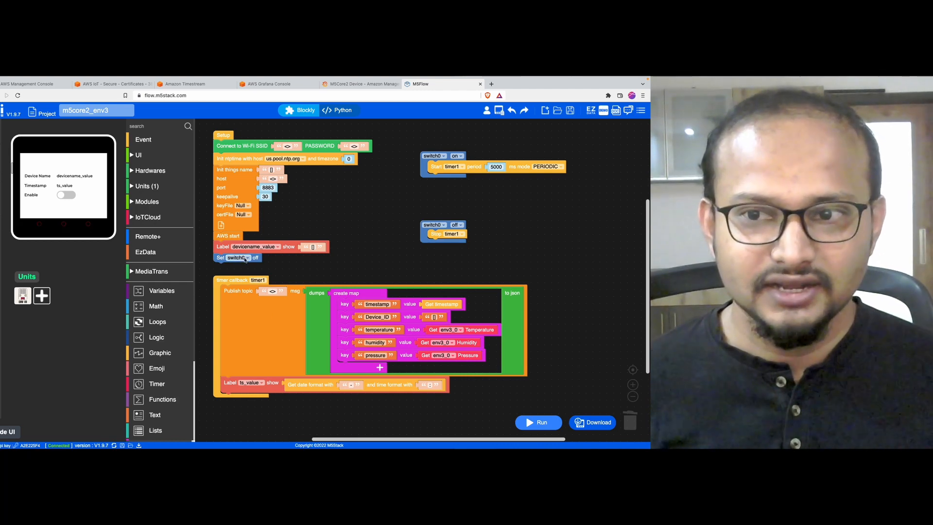
key(ctrl+a)
mouse_move(508, 103)
mouse_down()
mouse_move(494, 97)
mouse_move(512, 106)
mouse_up()
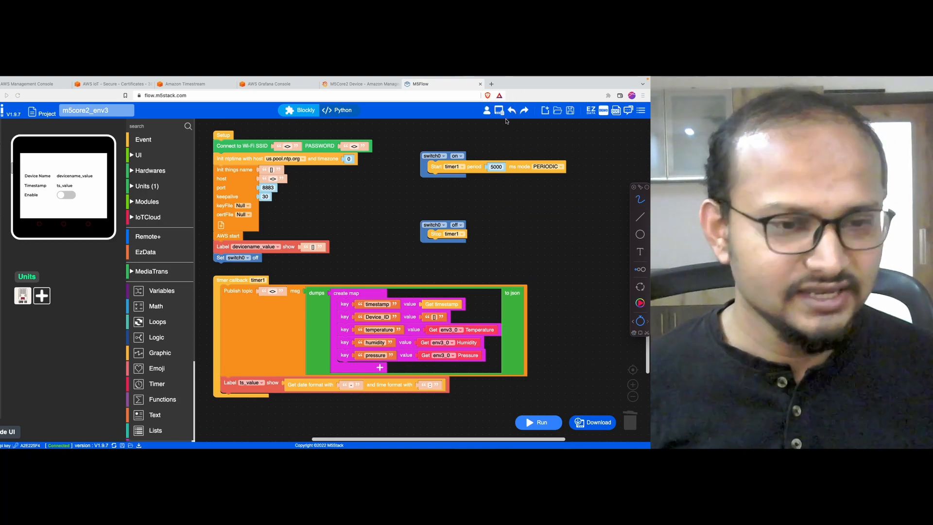
Step: Upload m5core2-certificate.pem.crt from the Device File Manager's Certificate tab
click(499, 110)
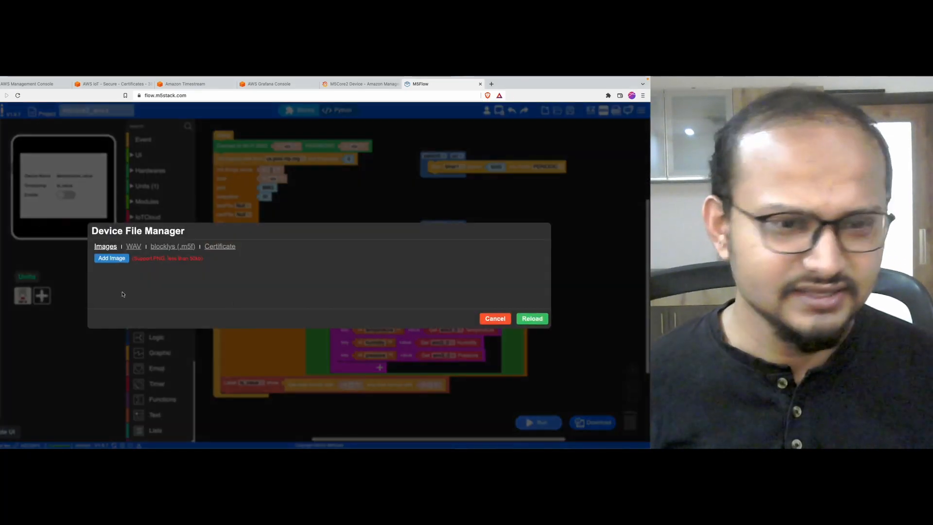
click(129, 249)
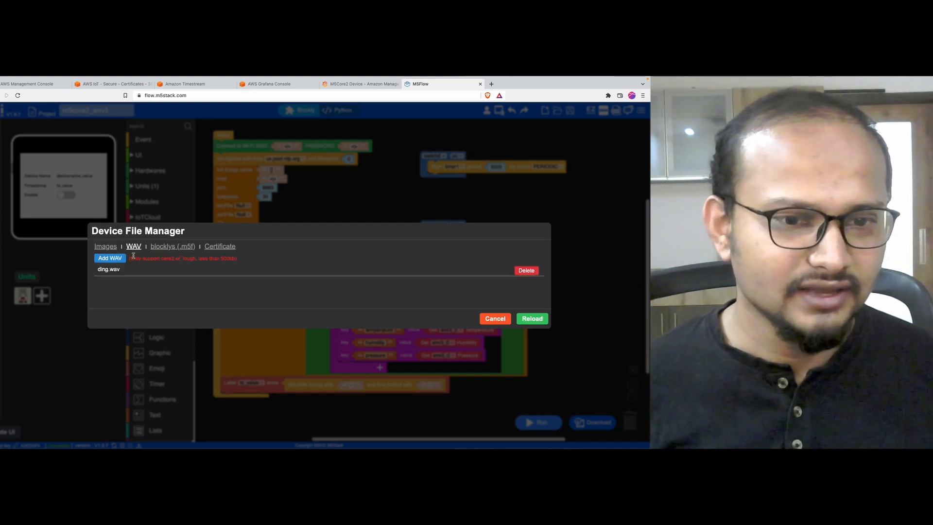
click(162, 247)
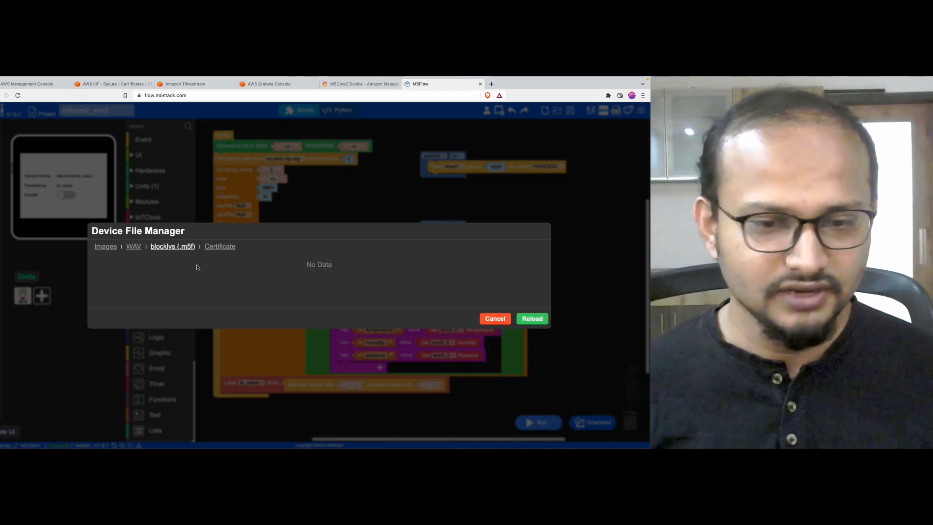
click(218, 248)
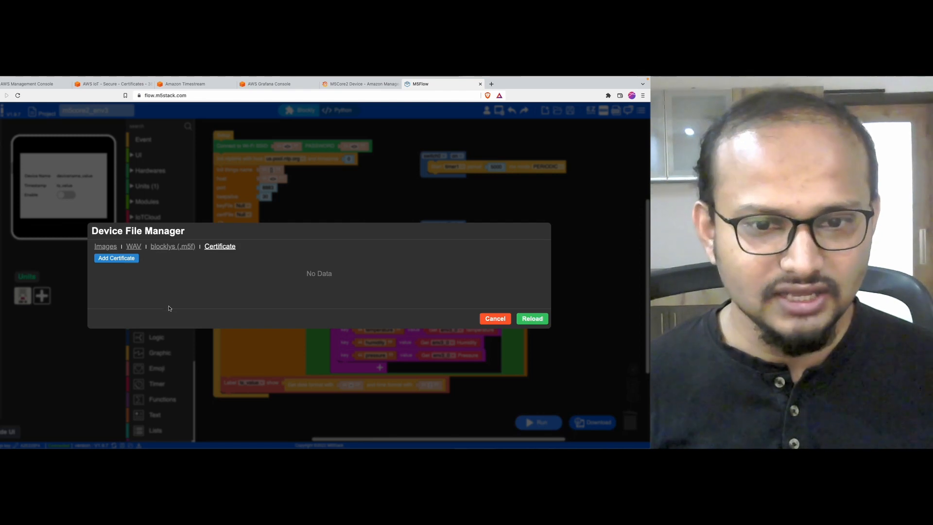
click(117, 258)
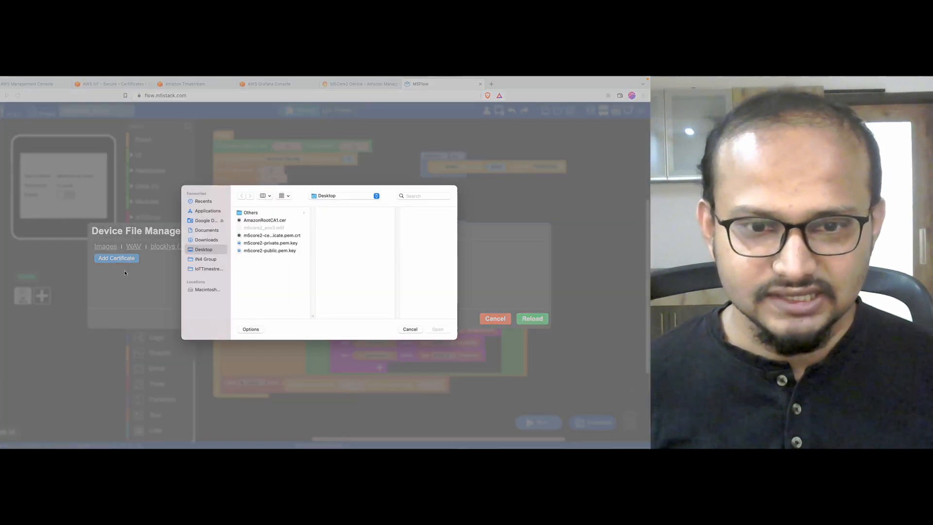
click(273, 236)
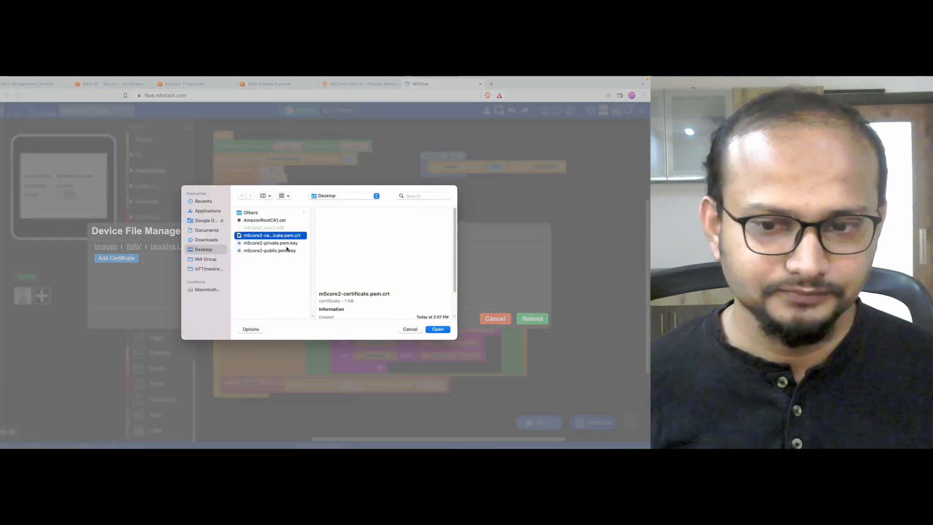
click(437, 329)
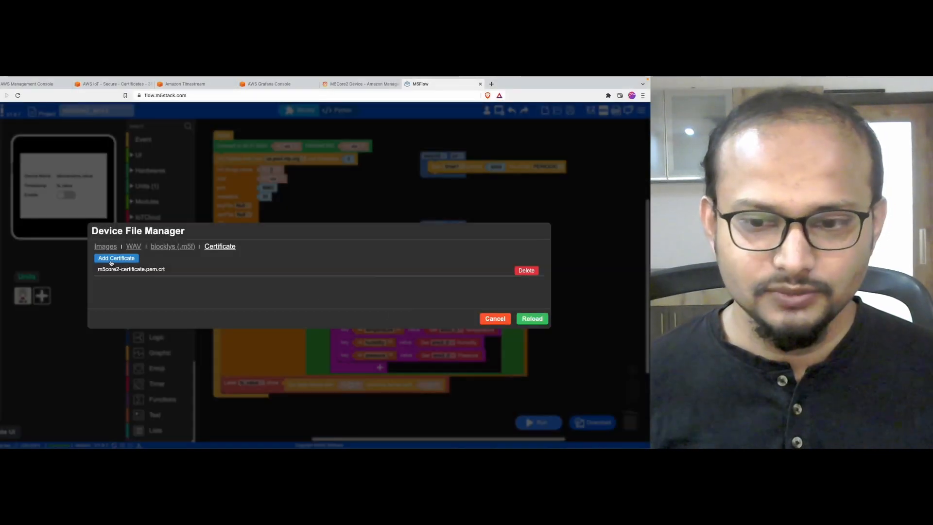
Step: Upload m5core2-private.pem.key as well, then reload and close the file manager
click(111, 263)
click(276, 243)
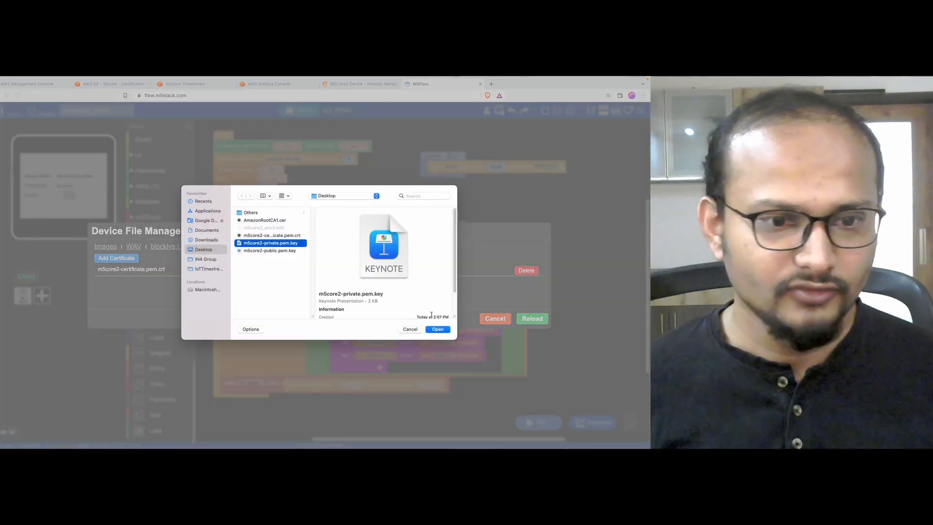
click(438, 329)
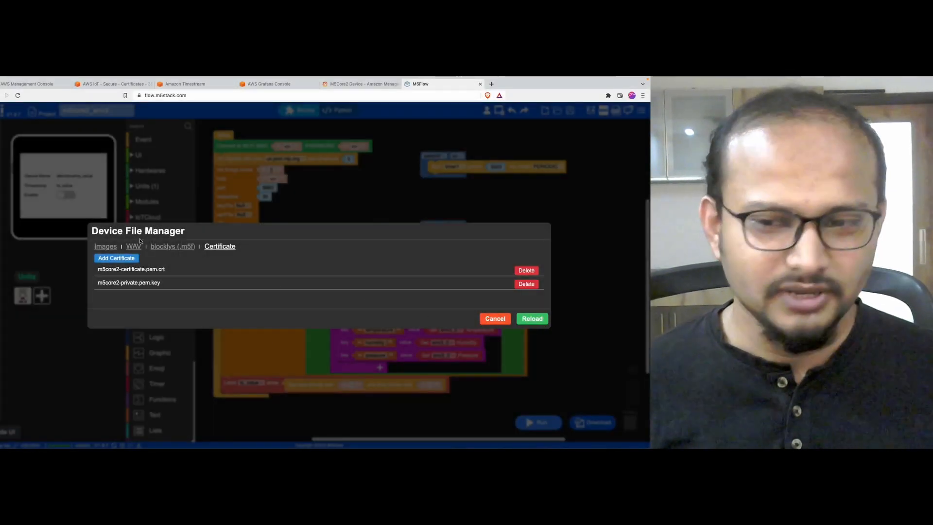
click(535, 323)
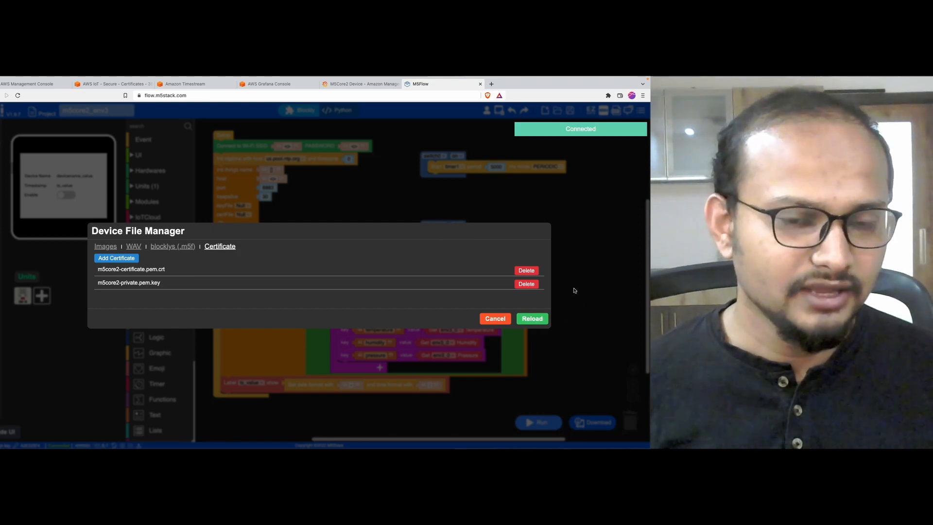
click(495, 320)
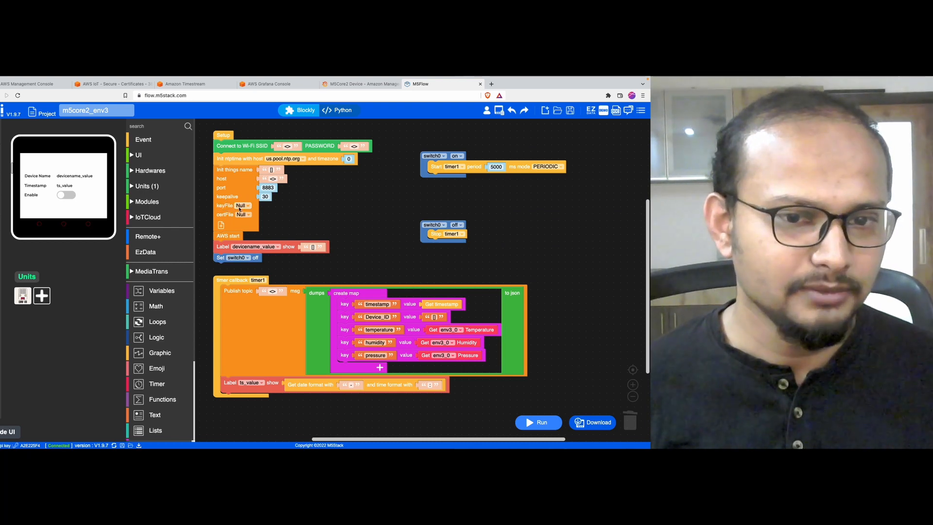
Step: Set the AWS keyFile to m5core2-private.pem.key and certFile to m5core2-certificate.pem.crt
click(245, 206)
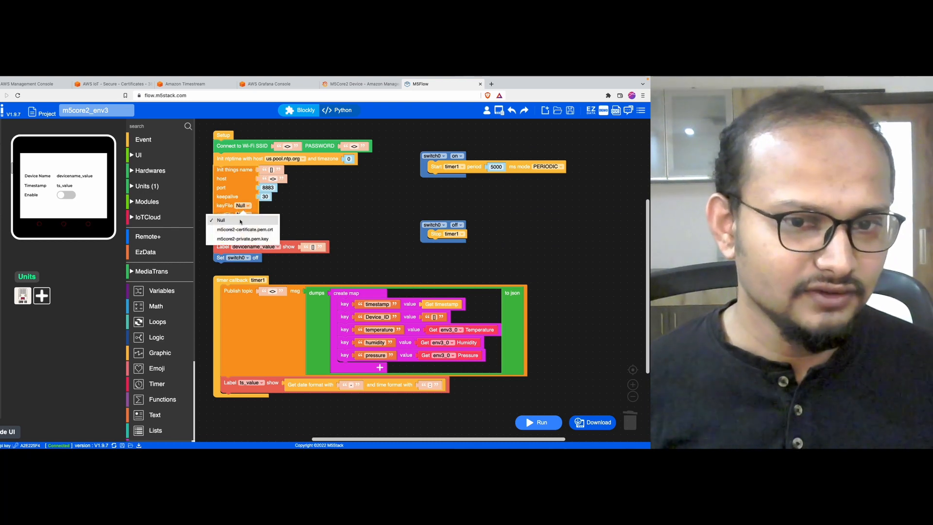
click(240, 238)
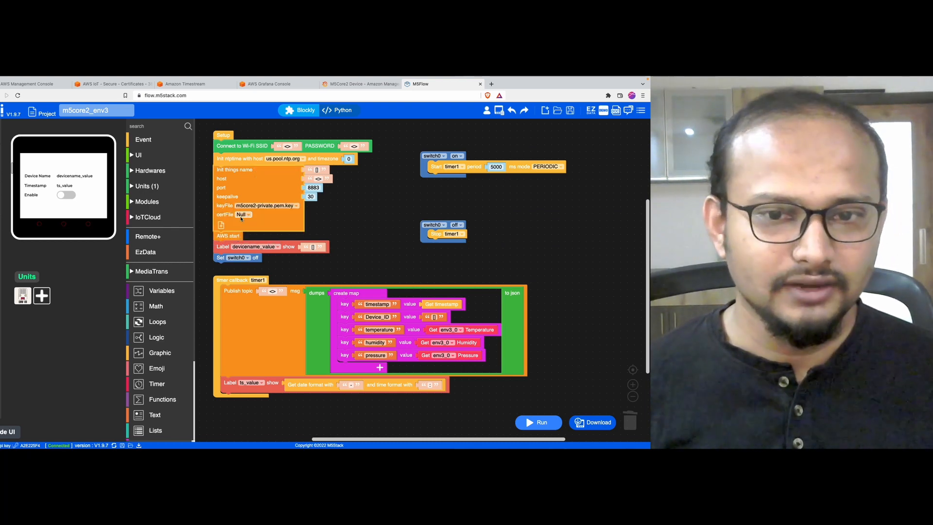
click(242, 215)
click(242, 239)
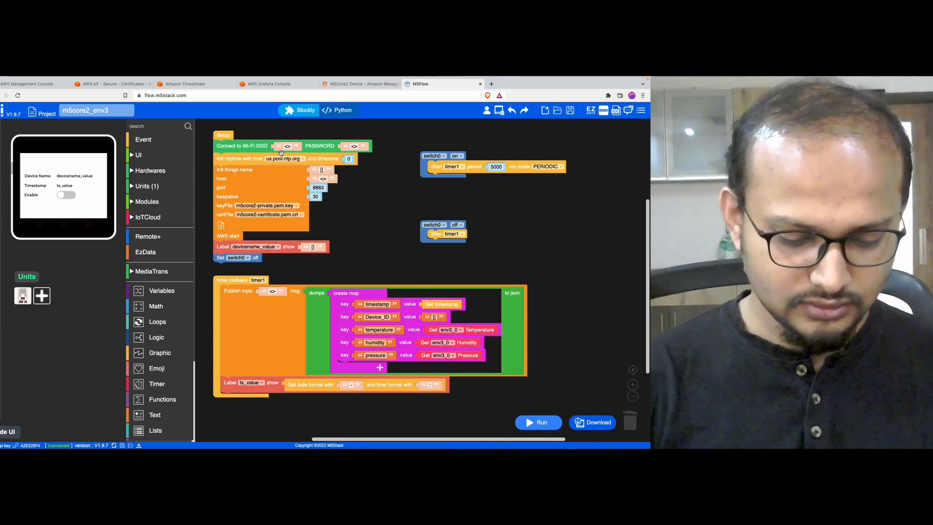
Step: Enter the Wi-Fi SSID TSLabDevices and its password, leaving the NTP server unchanged
click(289, 147)
text(TS)
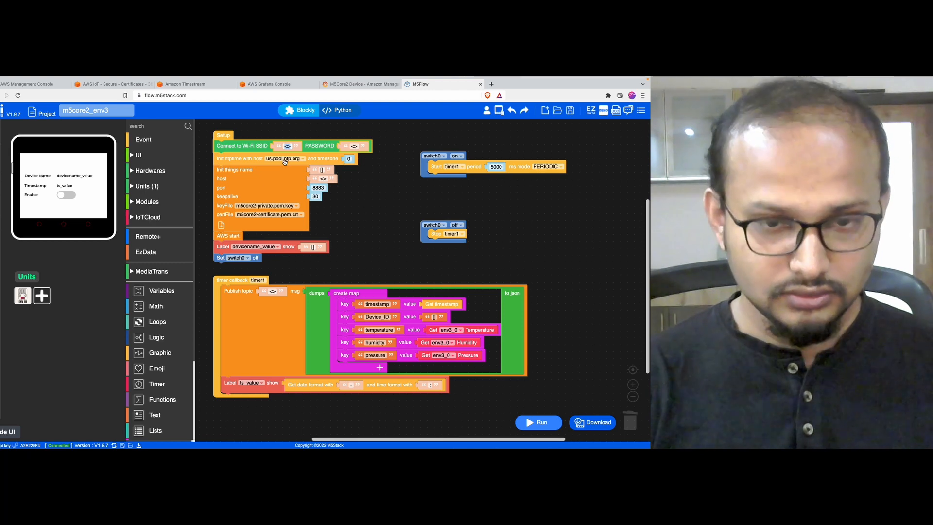
text(LabDevices)
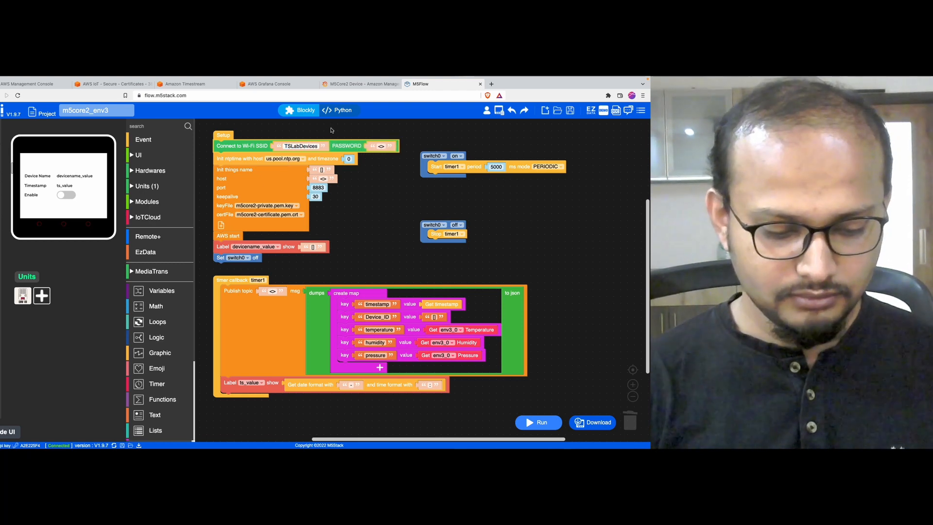
text(password)
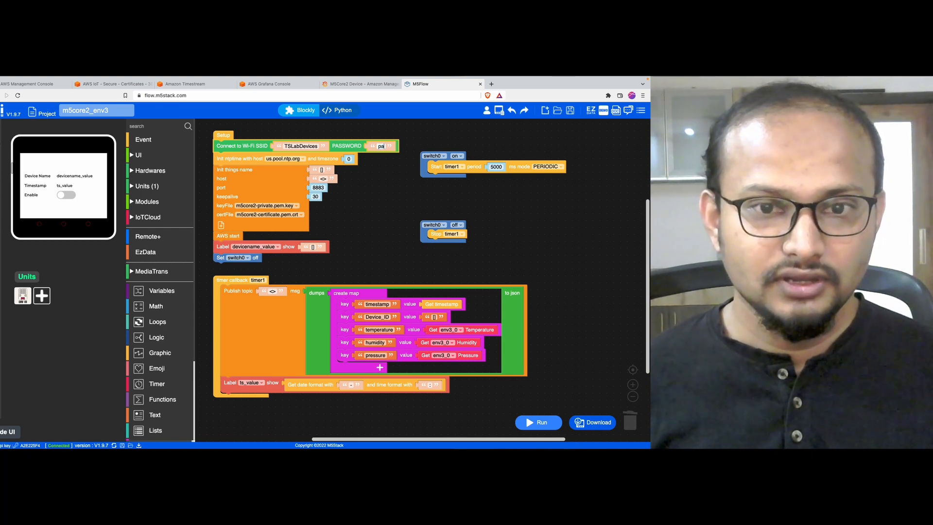
click(357, 214)
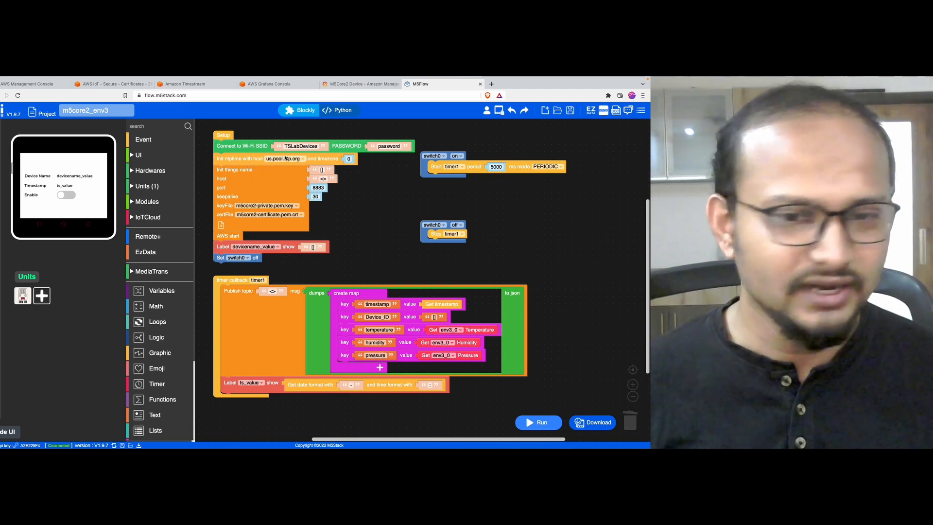
click(284, 159)
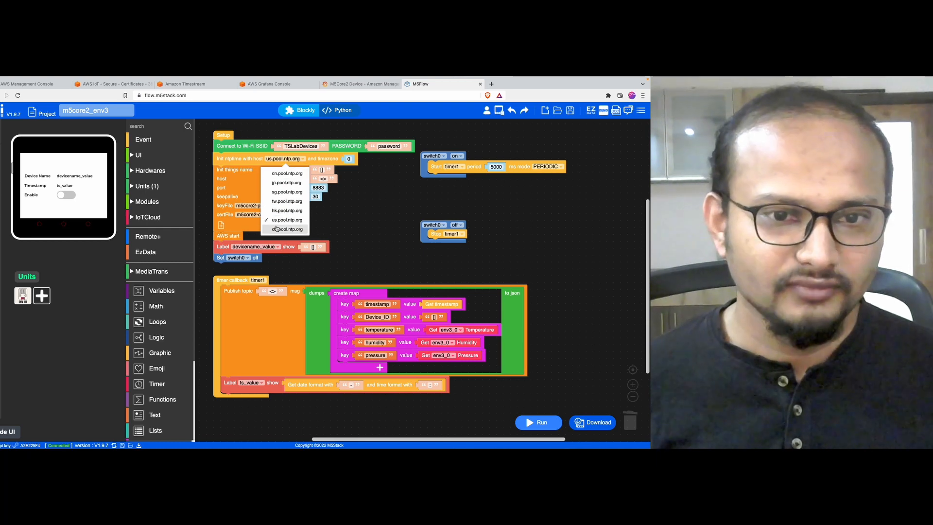
click(358, 223)
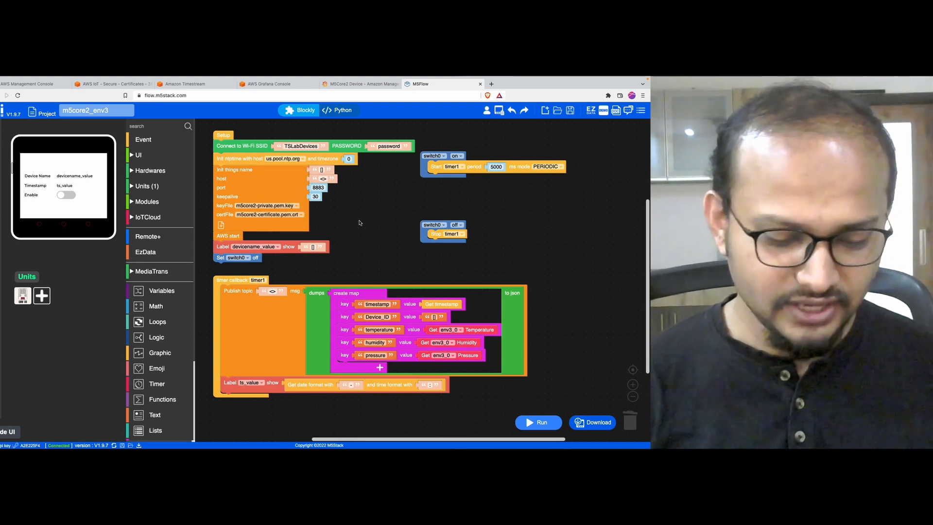
Step: Set the AWS thing name to m5core2 and clear the host field
click(321, 169)
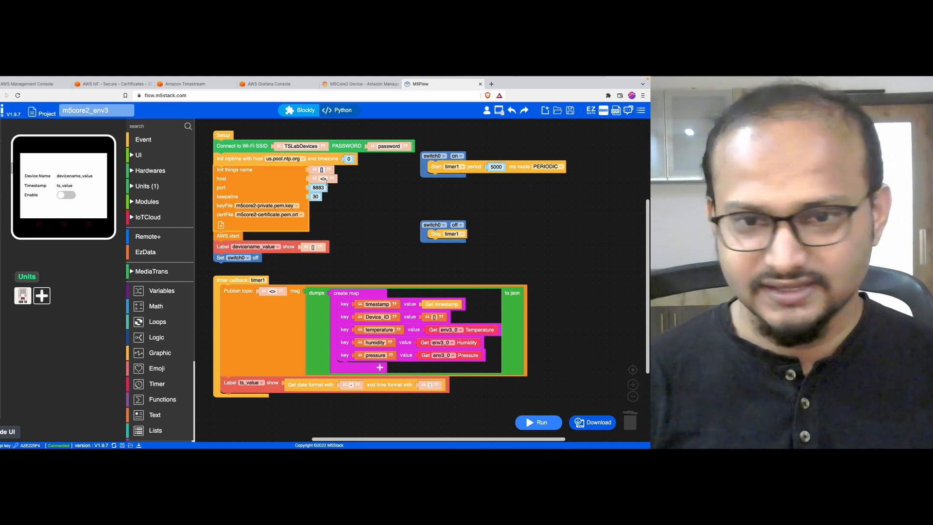
text(m5co)
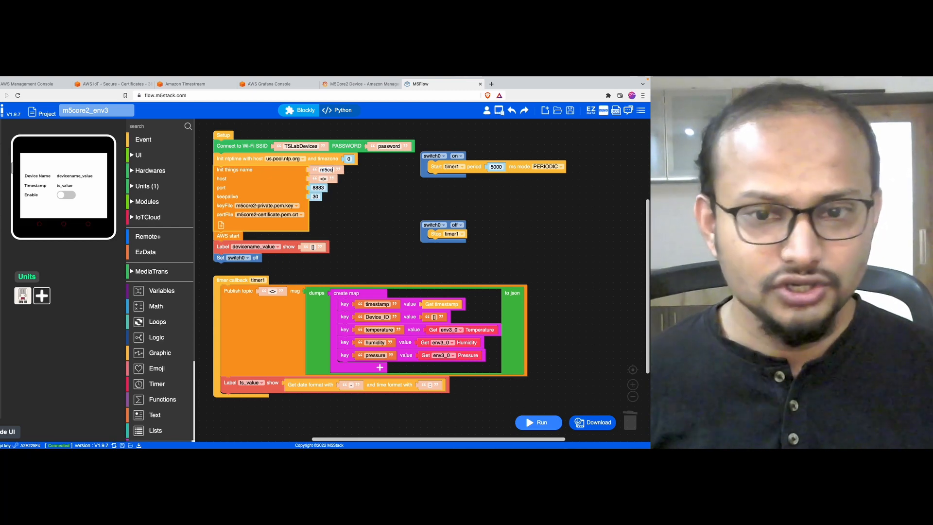
text(re2)
click(325, 179)
key(BackSpace)
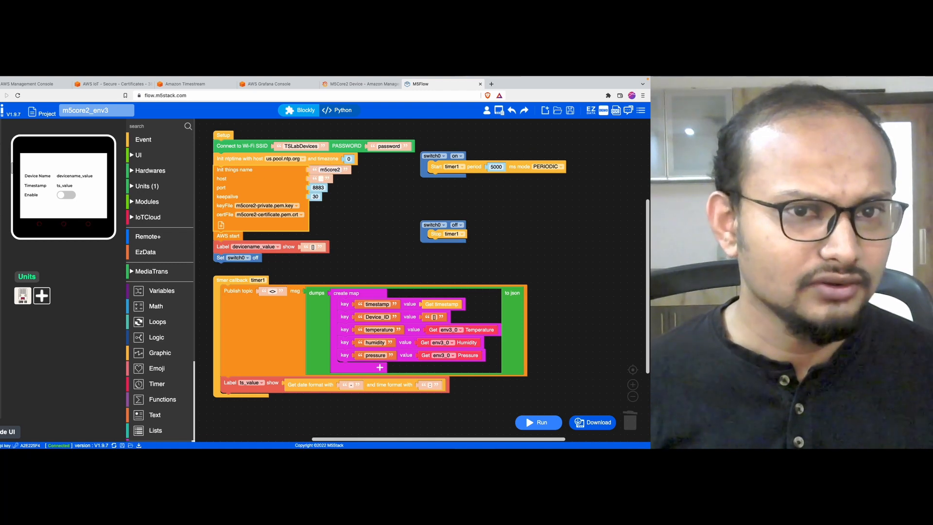
click(78, 86)
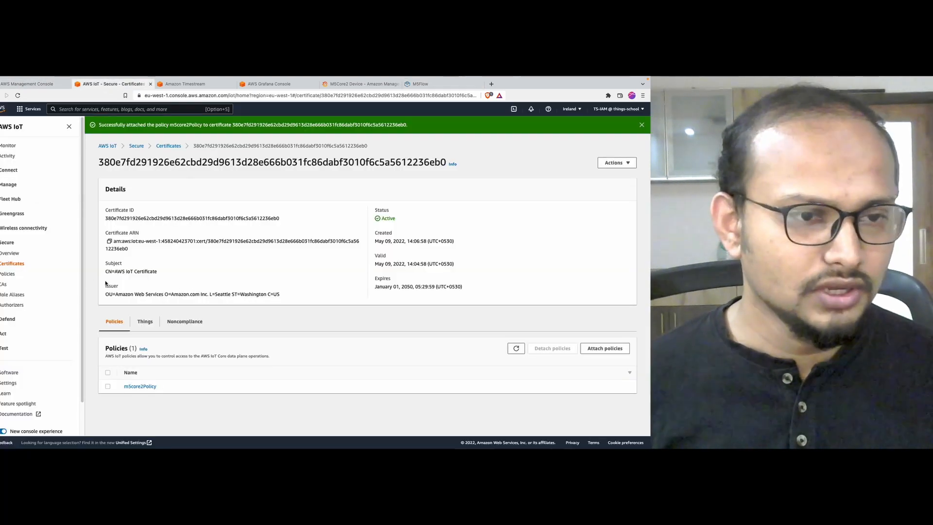
scroll(53, 333, down, 2)
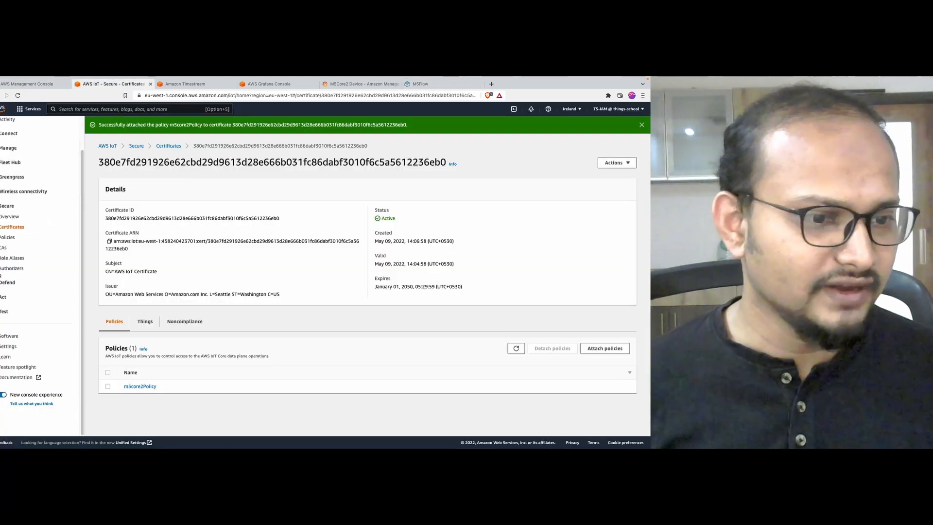
scroll(43, 265, up, 2)
Step: Copy the device data endpoint address from the AWS IoT Settings page
scroll(39, 237, down, 2)
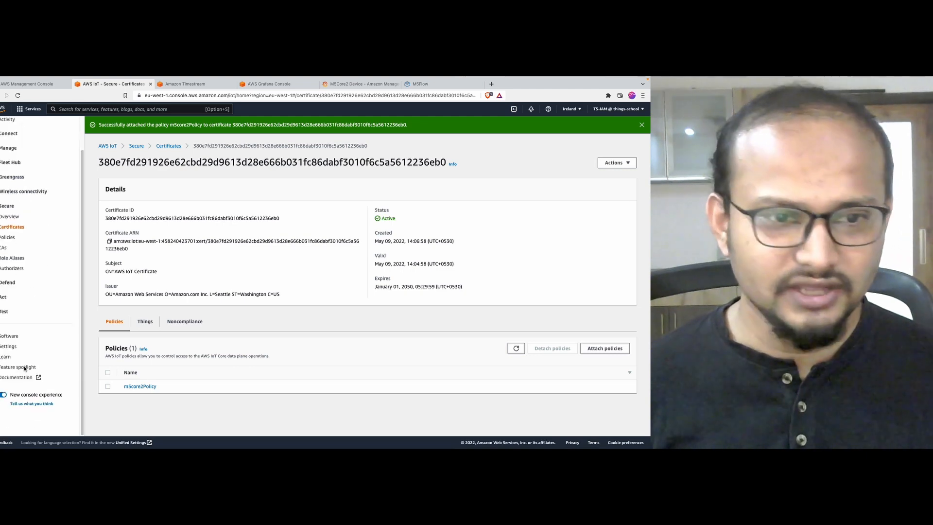
click(4, 346)
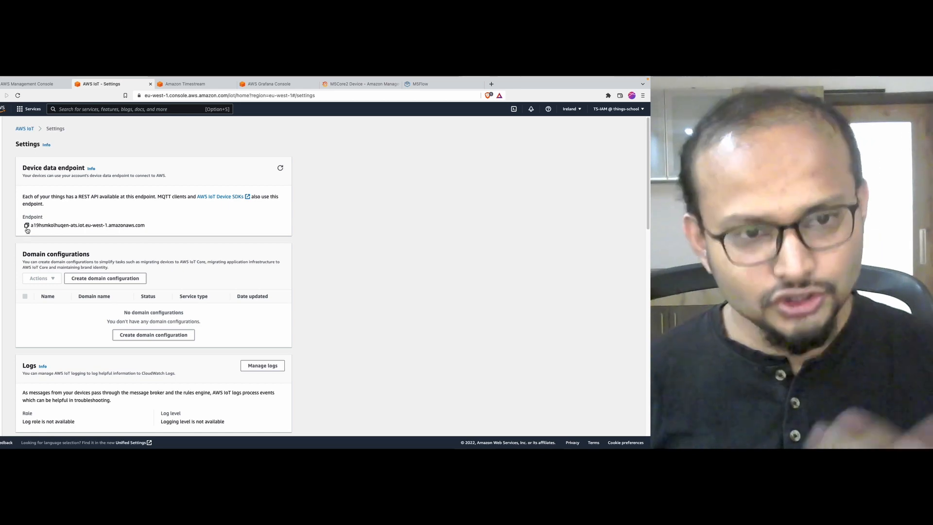
drag(31, 225, 156, 229)
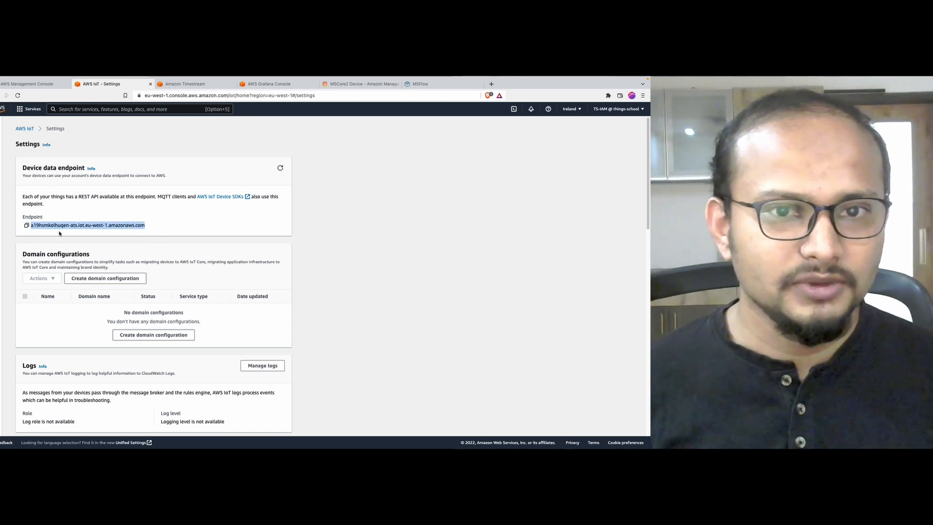
click(26, 225)
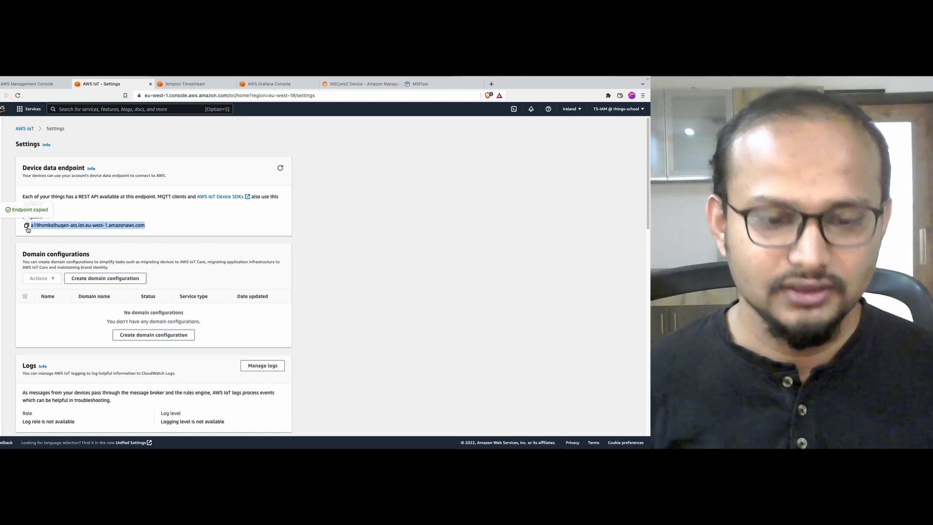
Step: Paste the copied IoT endpoint into the init things host field
click(419, 84)
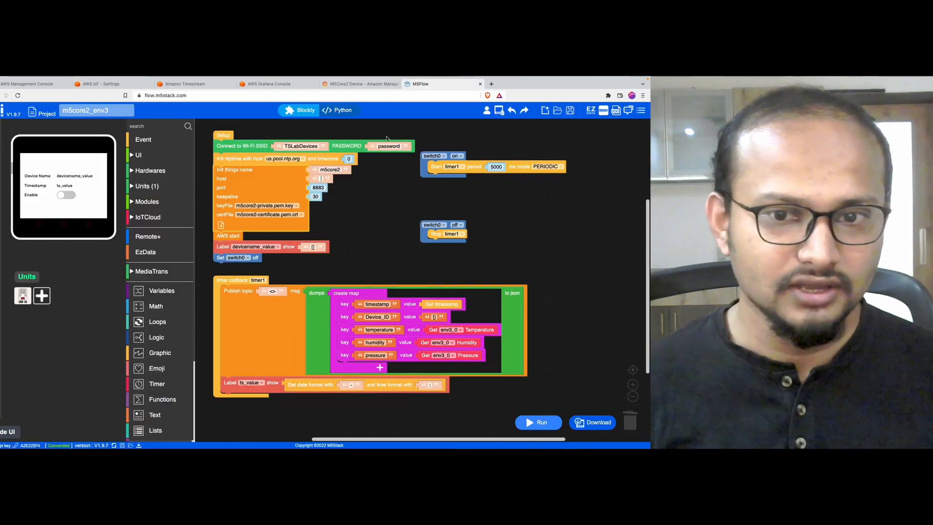
key(ctrl+v)
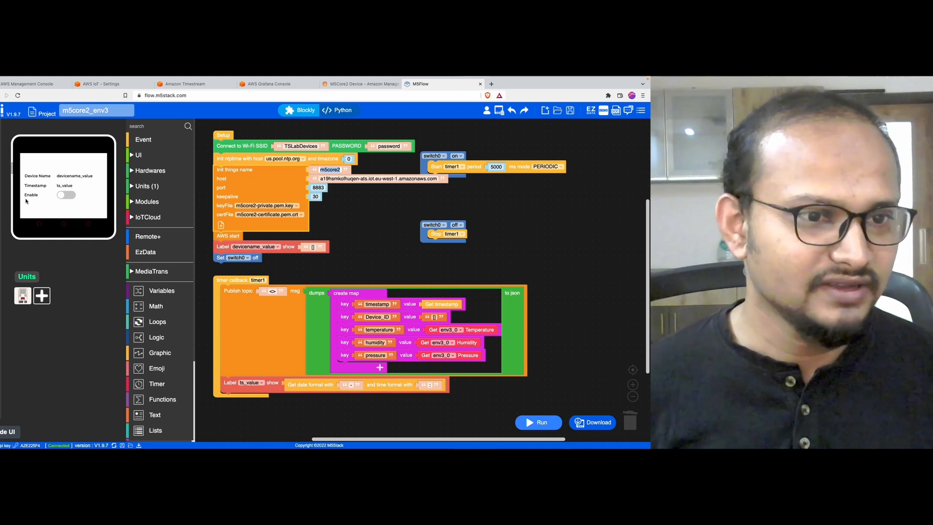
key(ctrl+alt+a)
mouse_move(55, 164)
mouse_down()
mouse_move(96, 188)
mouse_move(22, 171)
mouse_up()
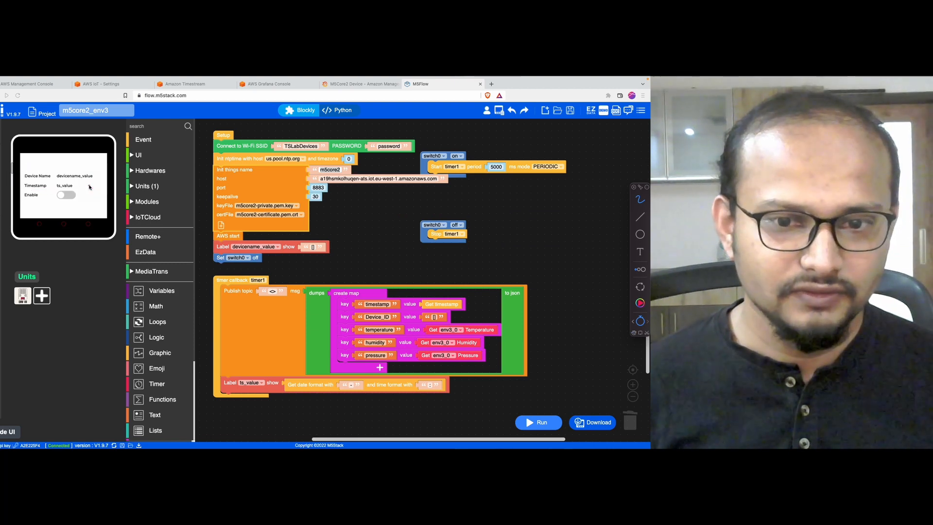
key(Escape)
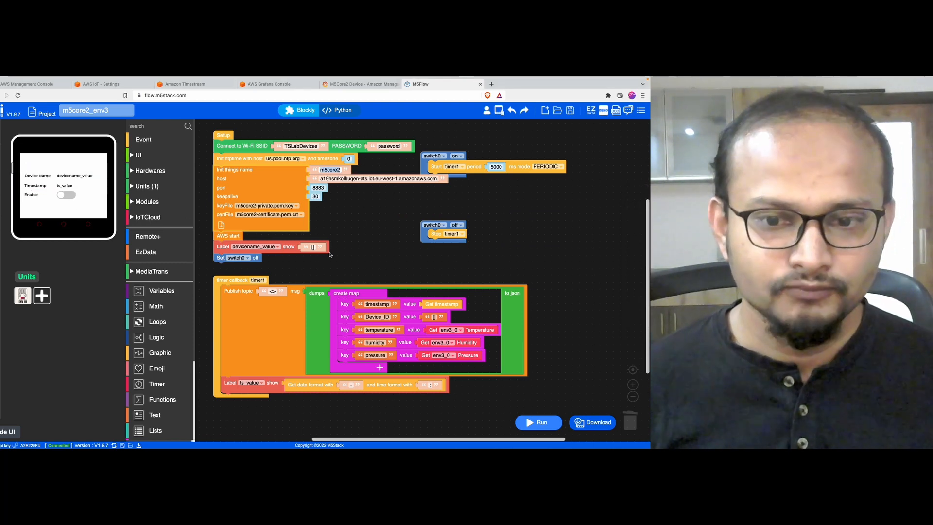
Step: Set the devicename_value label text and the Device_ID value to m5core2
click(313, 246)
key(super+v)
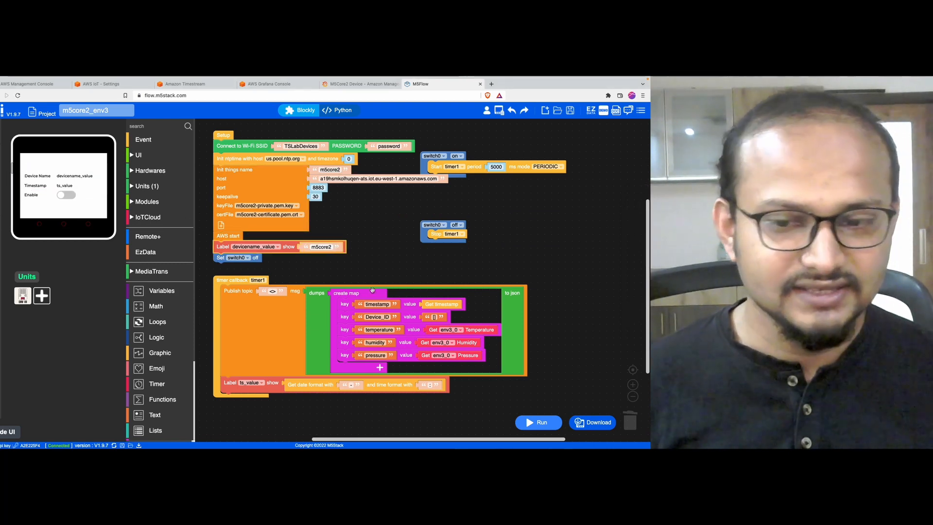
click(381, 267)
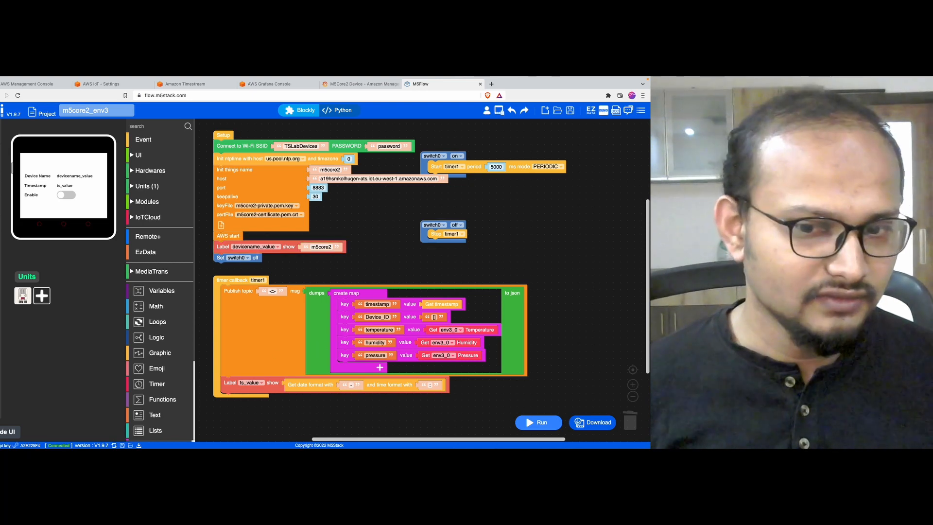
text(m5core2)
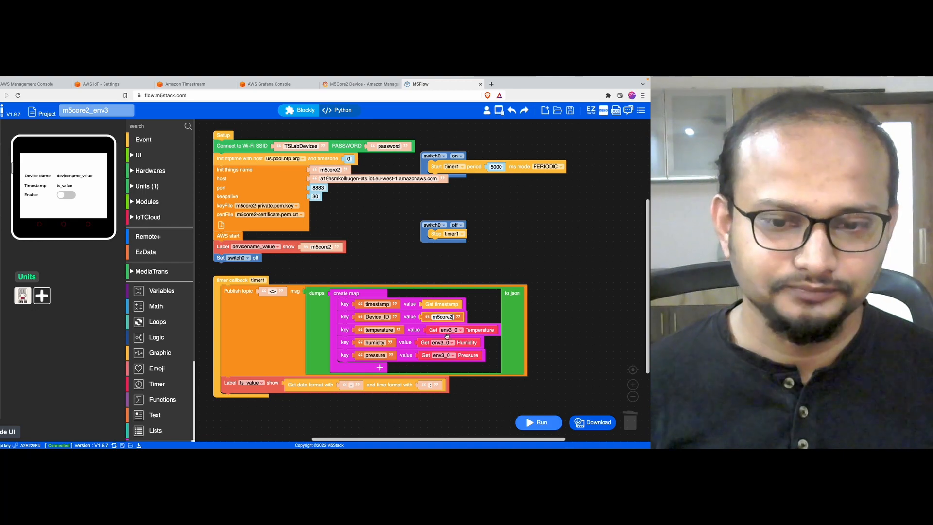
click(490, 317)
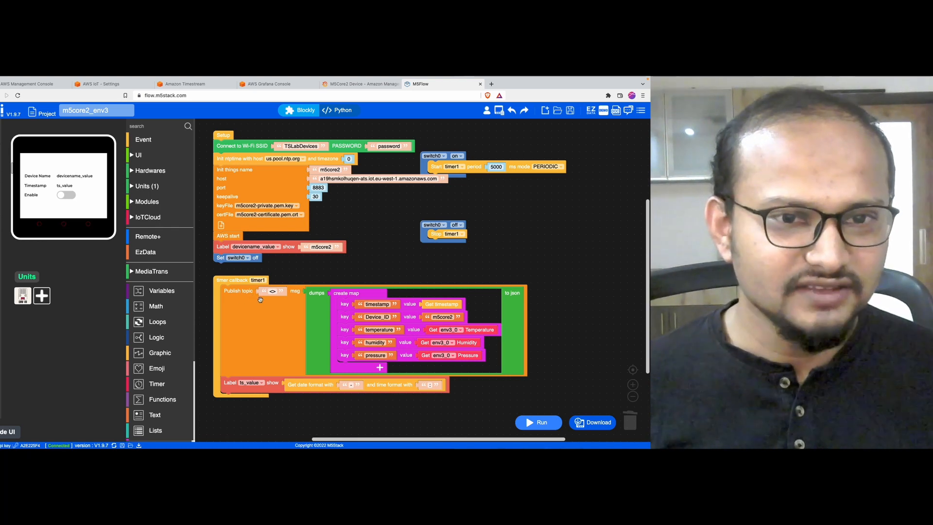
key(alt+Tab)
drag(189, 145, 207, 141)
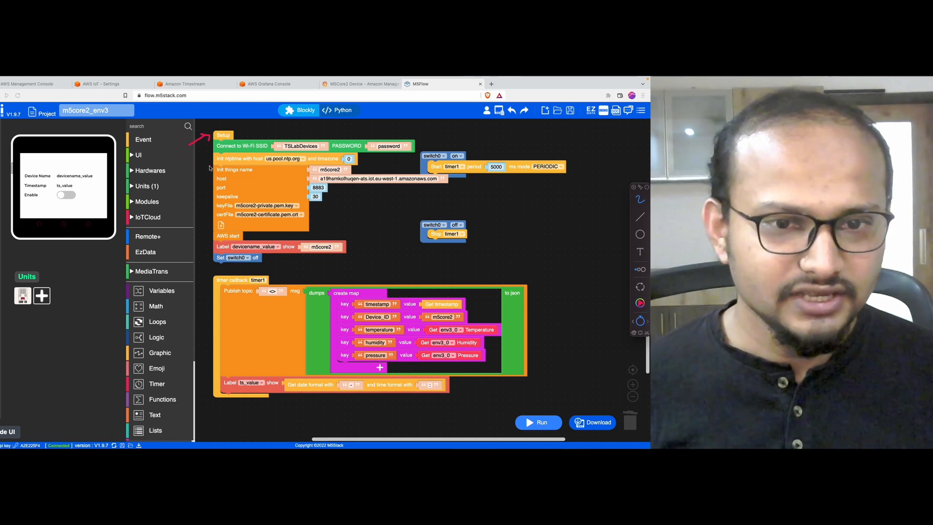
mouse_move(268, 171)
mouse_down()
mouse_move(252, 167)
mouse_move(208, 191)
mouse_move(213, 217)
mouse_move(284, 232)
mouse_move(353, 187)
mouse_move(265, 160)
mouse_move(236, 164)
mouse_up()
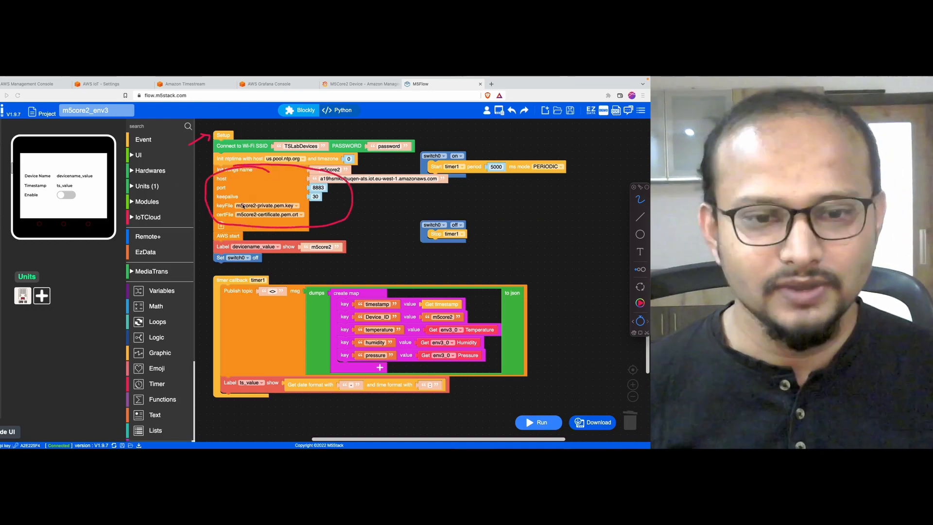
mouse_move(241, 229)
mouse_down()
mouse_move(225, 227)
mouse_move(246, 237)
mouse_move(229, 230)
mouse_up()
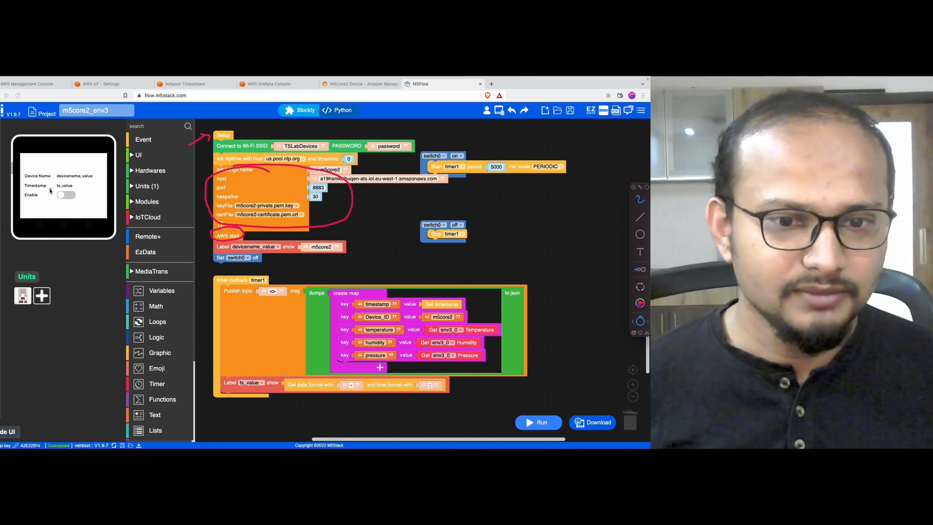
drag(58, 179, 91, 179)
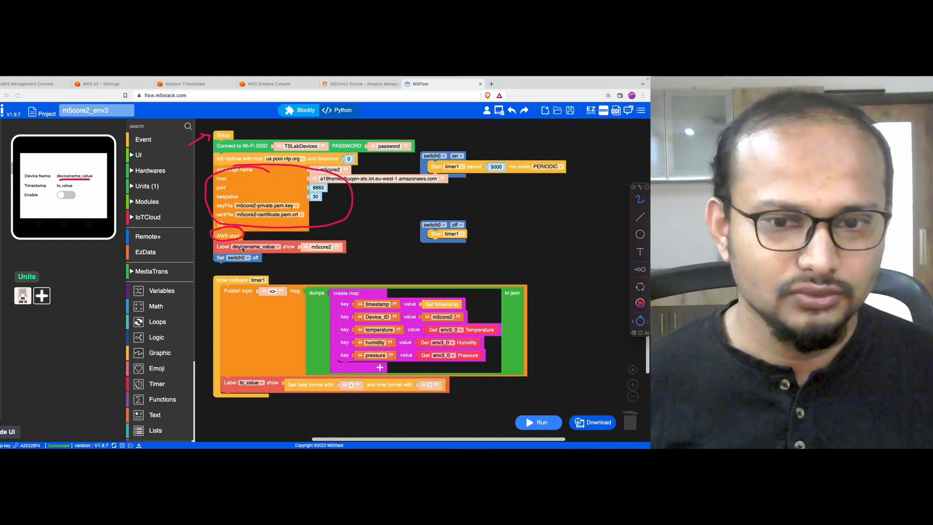
mouse_move(237, 248)
mouse_down()
mouse_move(285, 245)
mouse_move(229, 243)
mouse_move(240, 235)
mouse_up()
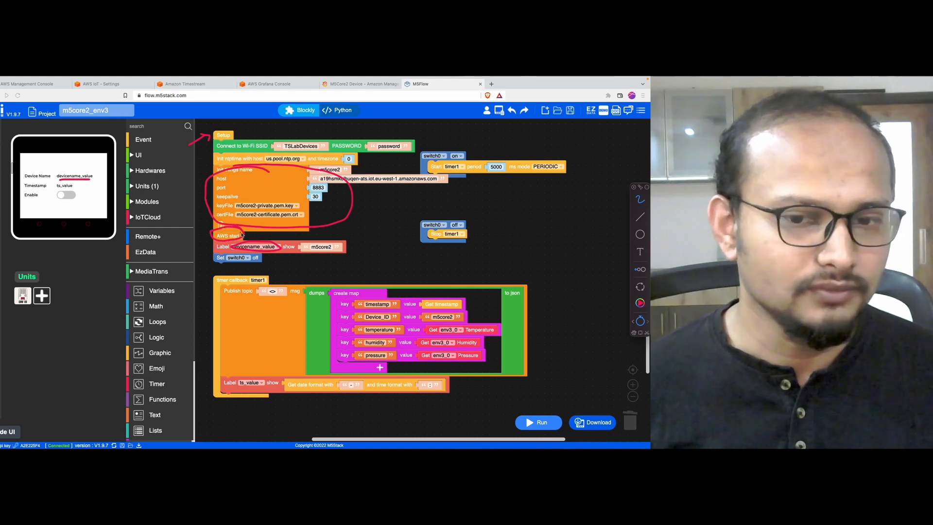
mouse_move(306, 240)
mouse_down()
mouse_move(340, 254)
mouse_move(311, 238)
mouse_up()
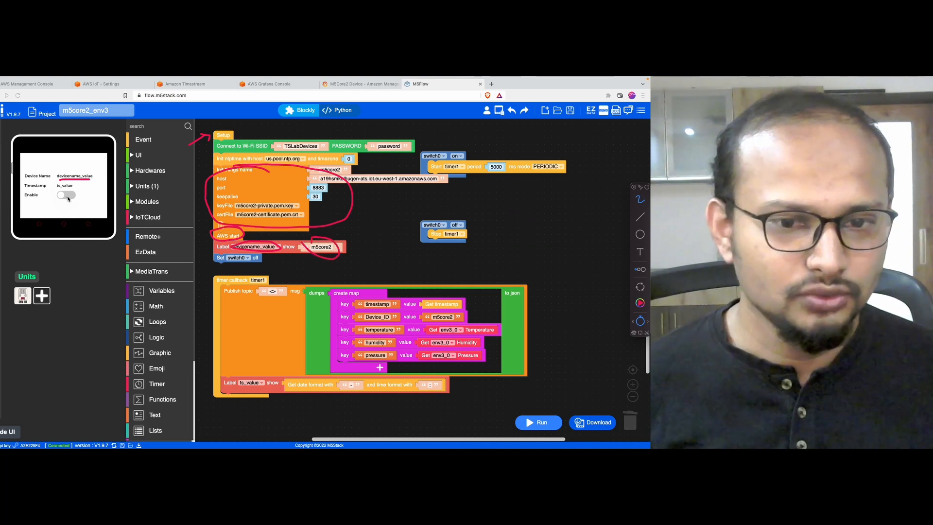
mouse_move(262, 253)
mouse_down()
mouse_move(228, 250)
mouse_move(234, 267)
mouse_move(265, 254)
mouse_up()
mouse_move(68, 196)
mouse_down()
mouse_move(48, 193)
mouse_move(75, 201)
mouse_up()
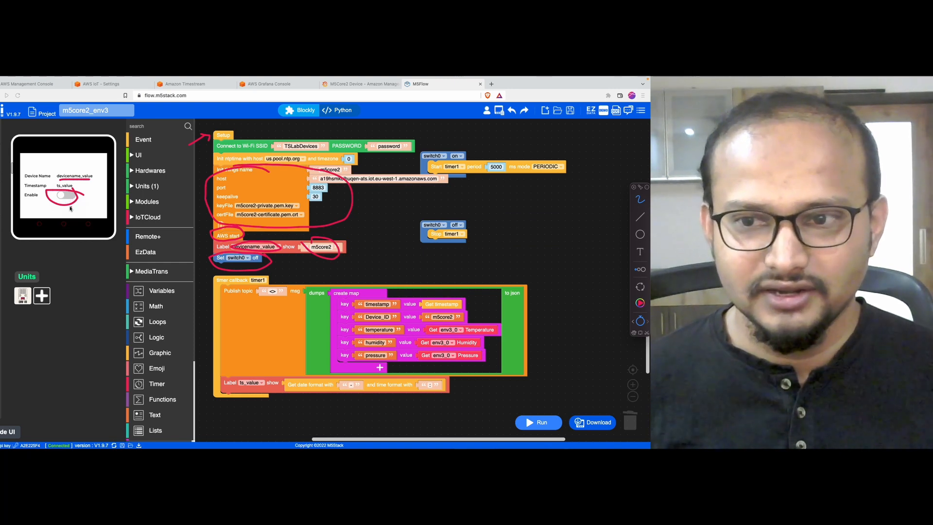
mouse_move(518, 169)
mouse_down()
mouse_move(443, 137)
mouse_move(462, 198)
mouse_move(465, 131)
mouse_up()
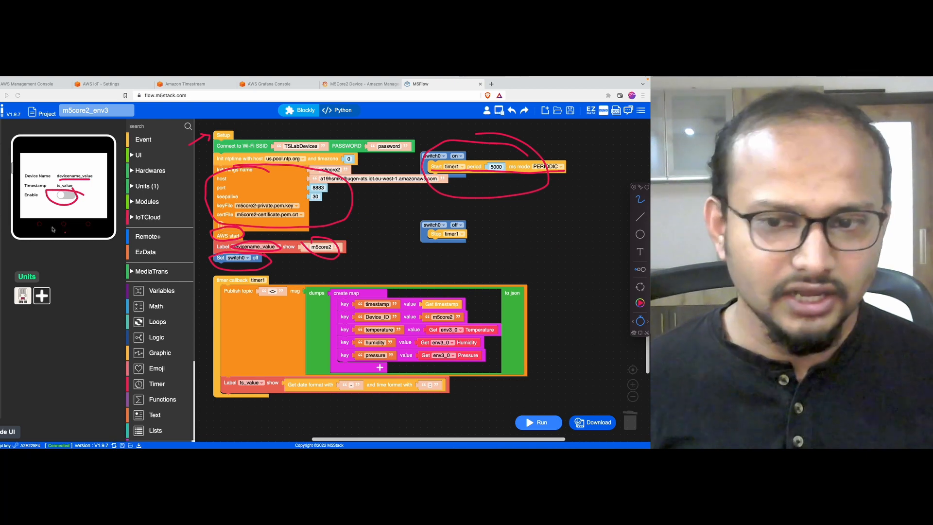
mouse_move(463, 217)
mouse_down()
mouse_move(466, 248)
mouse_move(459, 211)
mouse_up()
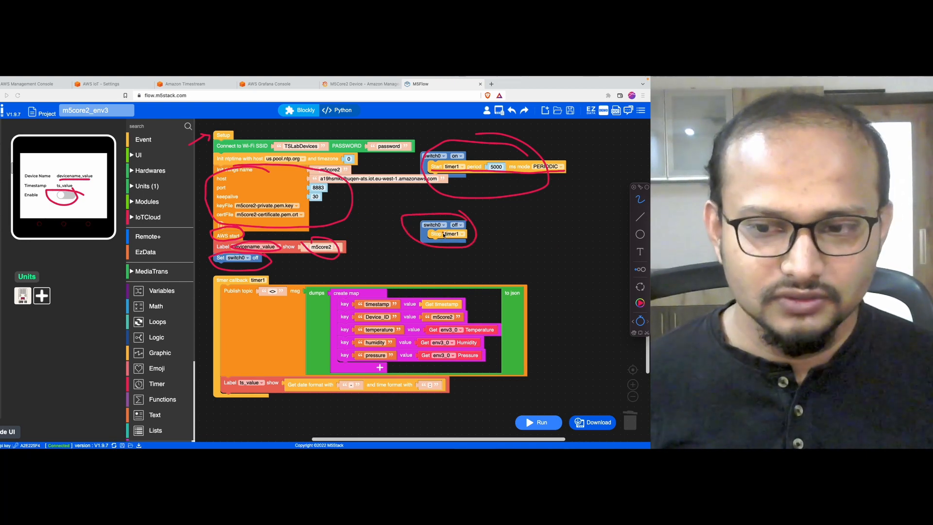
mouse_move(299, 272)
mouse_down()
mouse_move(262, 273)
mouse_move(197, 350)
mouse_move(308, 425)
mouse_move(565, 374)
mouse_move(396, 272)
mouse_move(223, 294)
mouse_up()
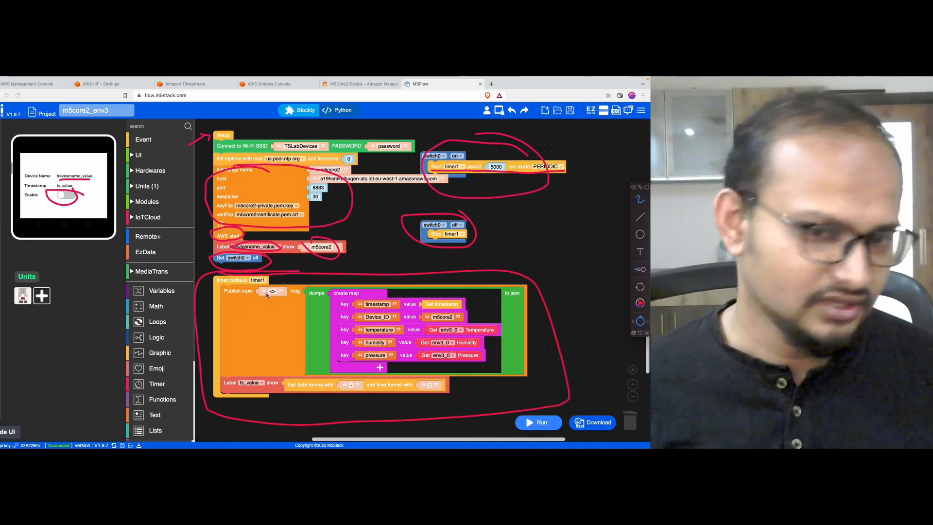
Step: Set the publish topic to m5core2_telemetry and download the program to the Core2
key(Escape)
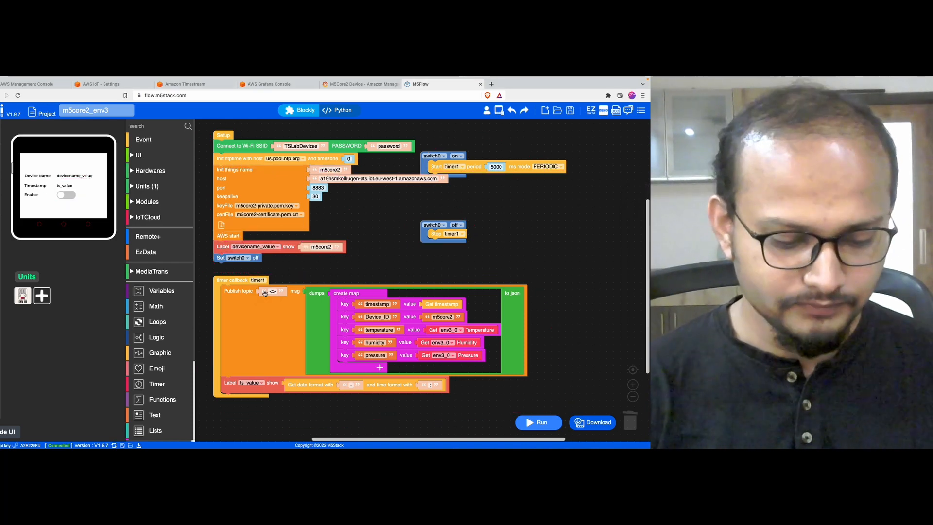
click(268, 292)
text(m5core2_)
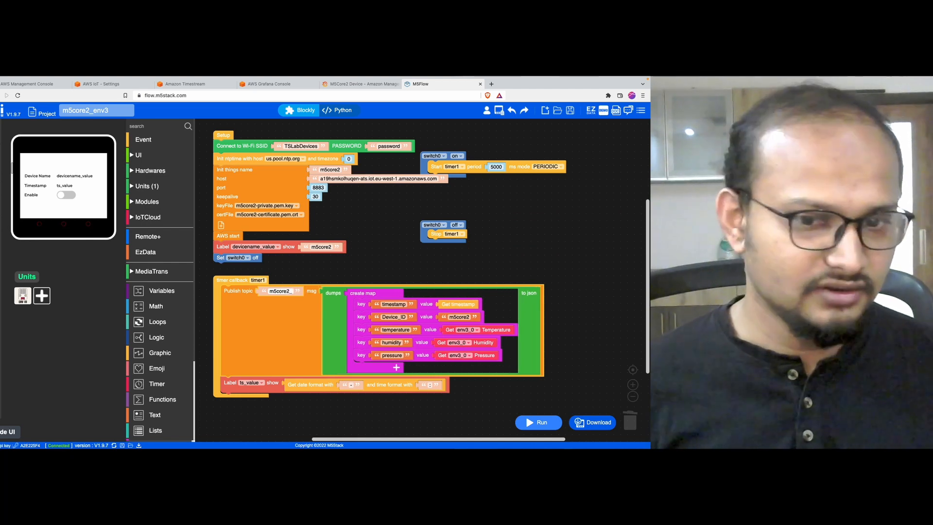
text(telemetry)
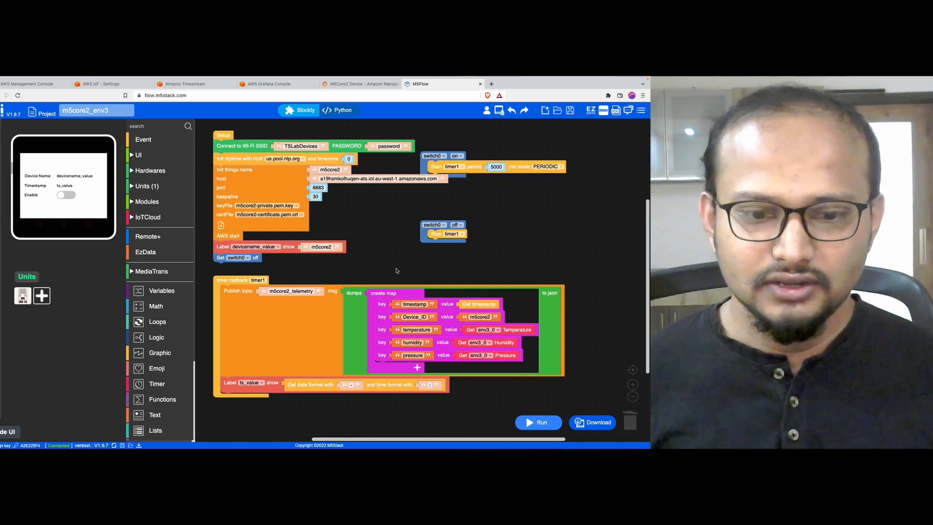
click(594, 425)
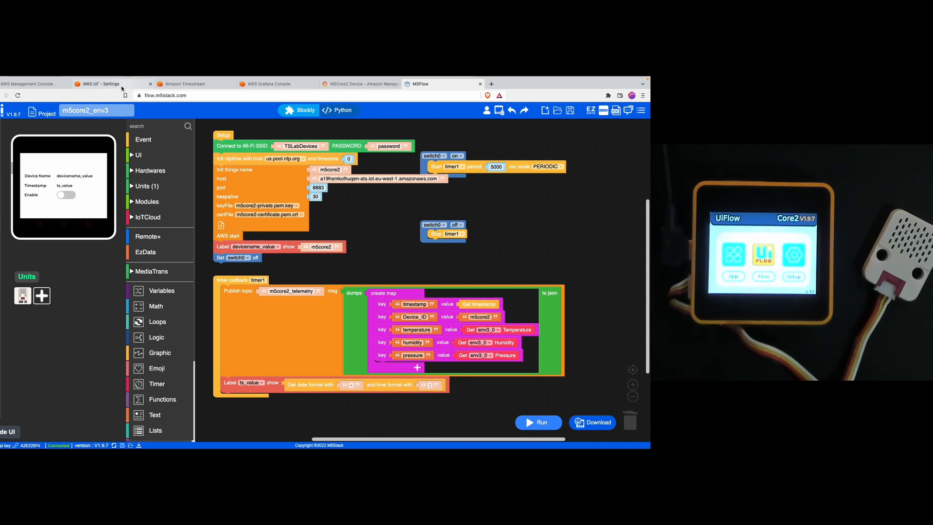
Step: Navigate from the AWS IoT settings page to the MQTT test client
click(122, 84)
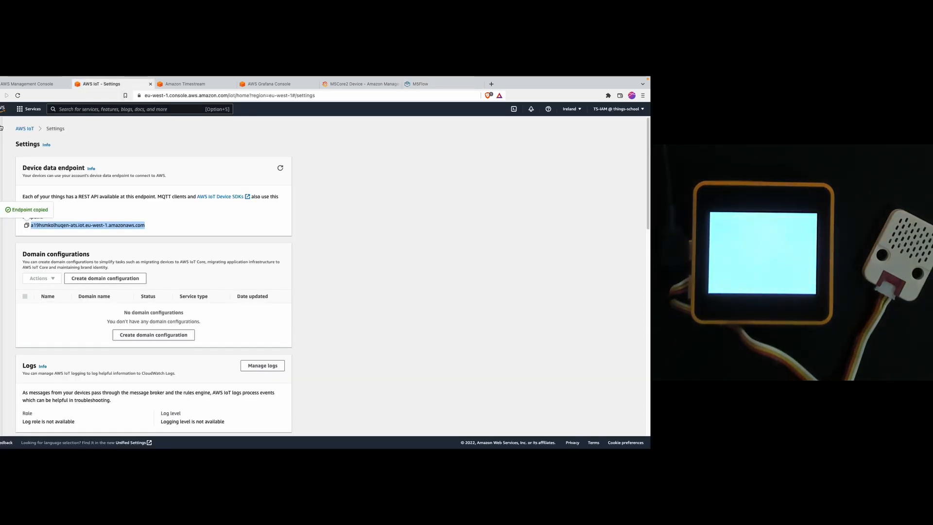
click(1, 127)
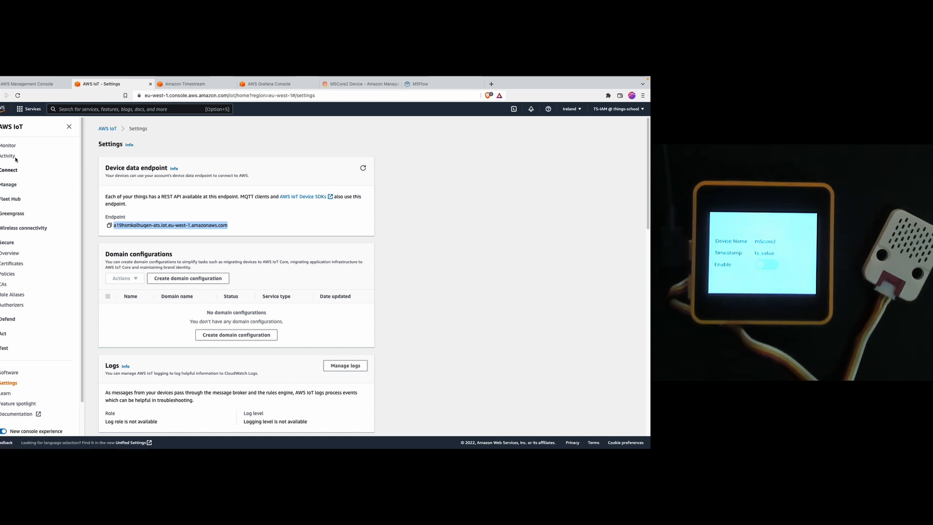
click(4, 348)
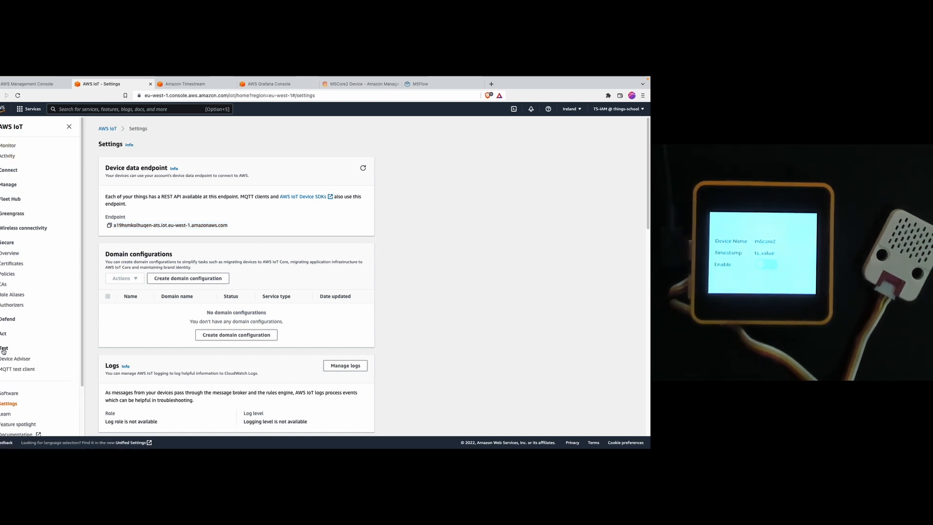
click(15, 369)
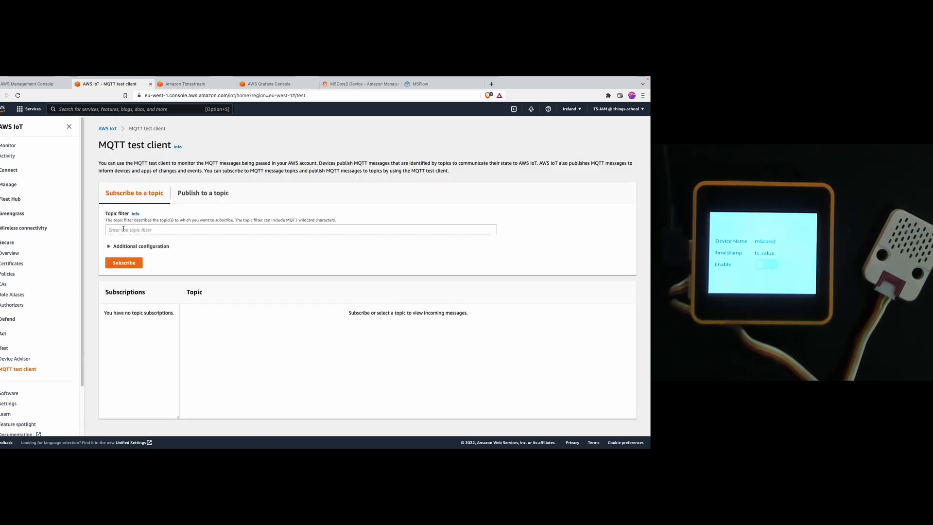
Step: Subscribe to the m5core2_telemetry topic filter
click(112, 230)
text(m)
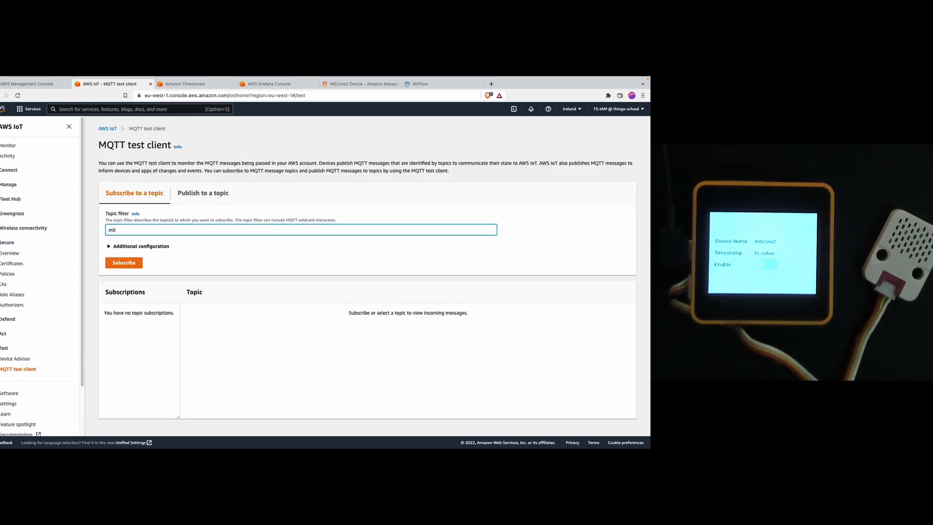
text(5core2_tele)
text(metry)
click(129, 263)
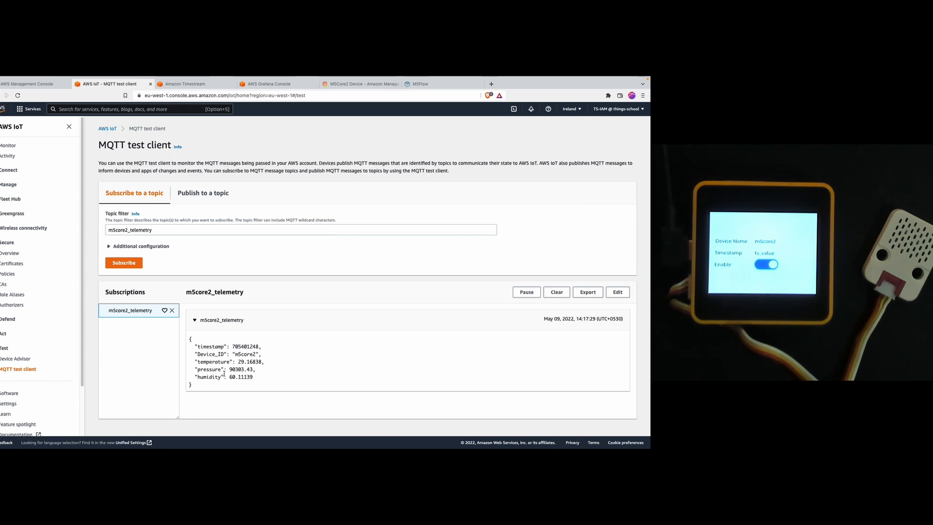
click(438, 84)
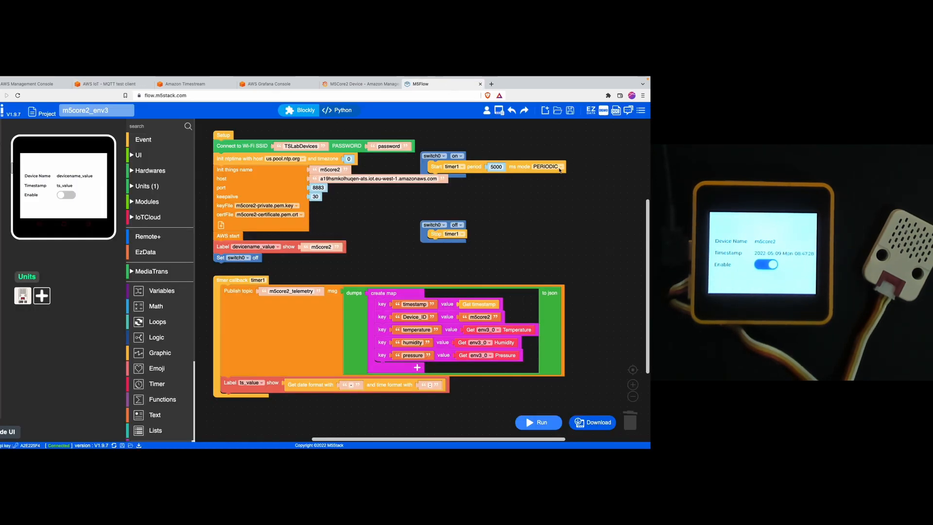
key(alt+Tab)
mouse_move(511, 163)
mouse_down()
mouse_move(486, 171)
mouse_move(501, 150)
mouse_up()
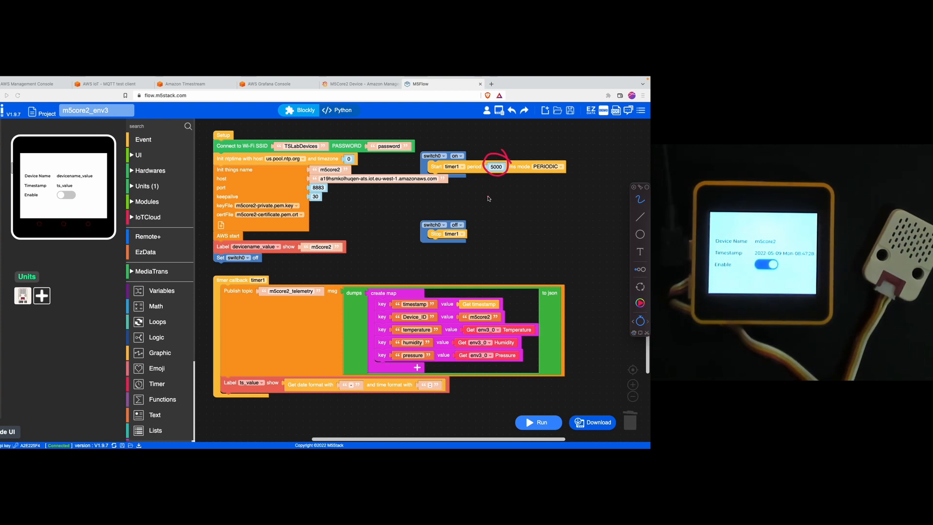
key(Escape)
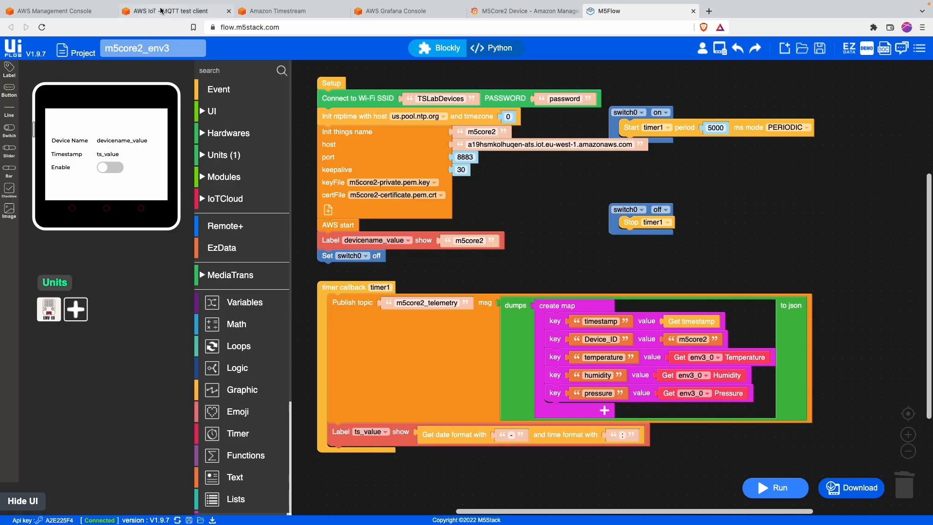
click(115, 84)
scroll(324, 373, down, 7)
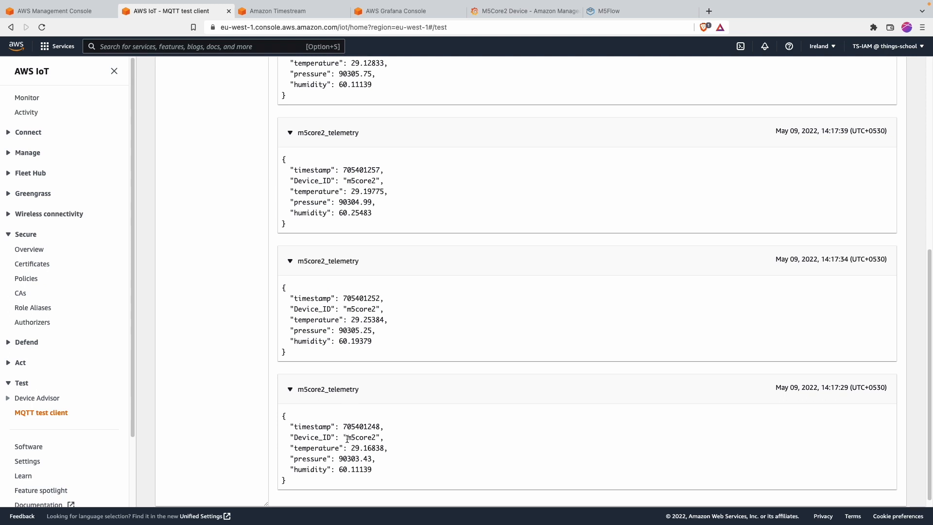
scroll(347, 427, down, 1)
scroll(347, 439, up, 10)
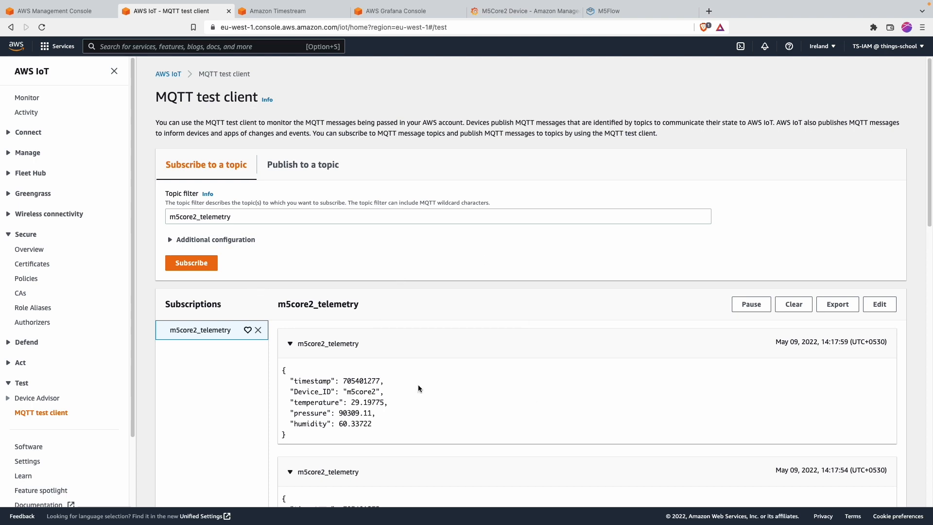
Step: Find Amazon Timestream through the console search and start a new database
click(220, 48)
text(time)
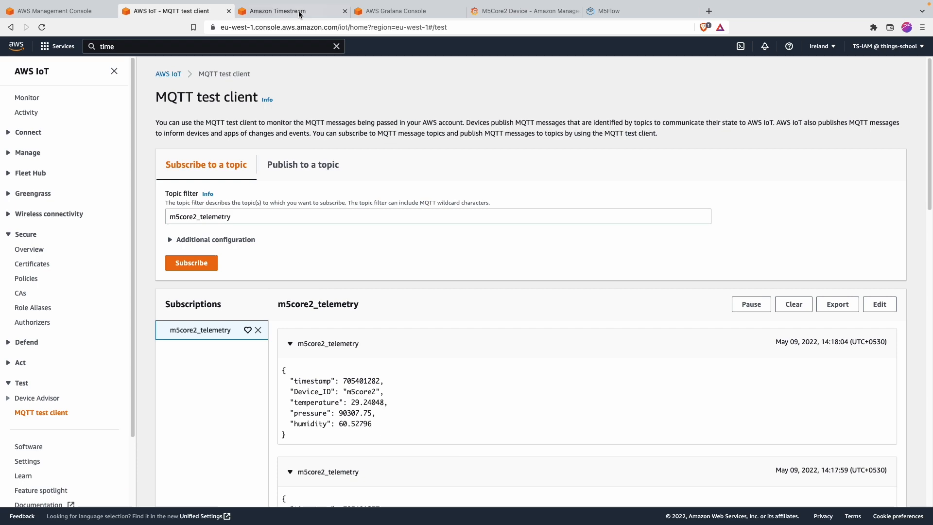
click(278, 11)
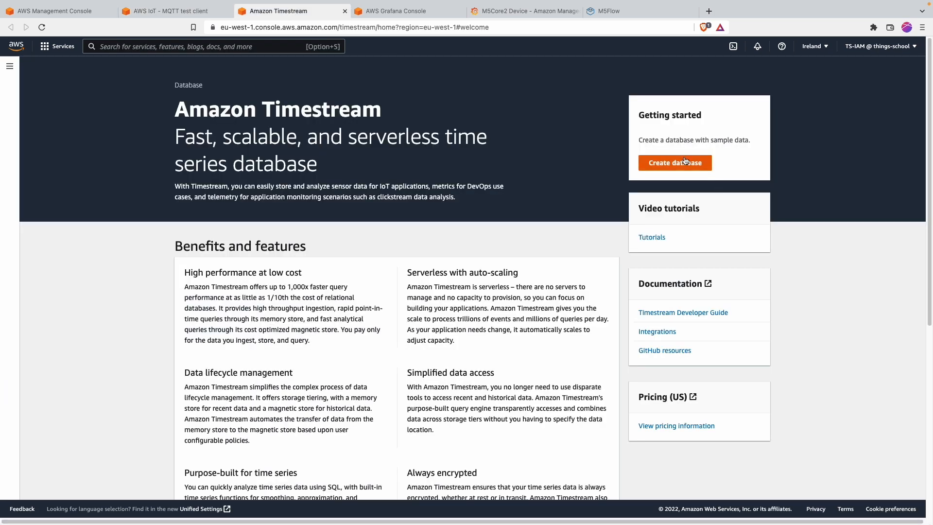
click(661, 166)
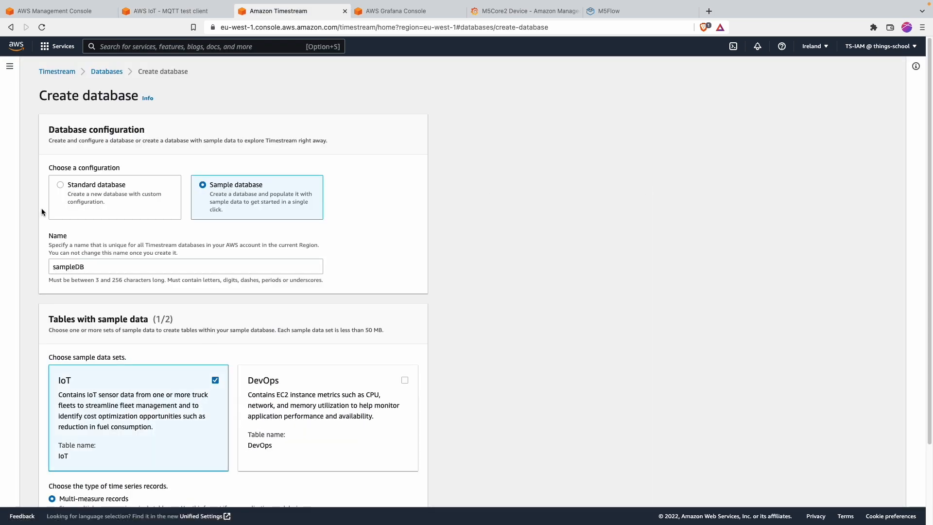
Step: Create a Standard Timestream database named iot, keeping the default KMS key
click(90, 185)
click(86, 270)
double_click(86, 272)
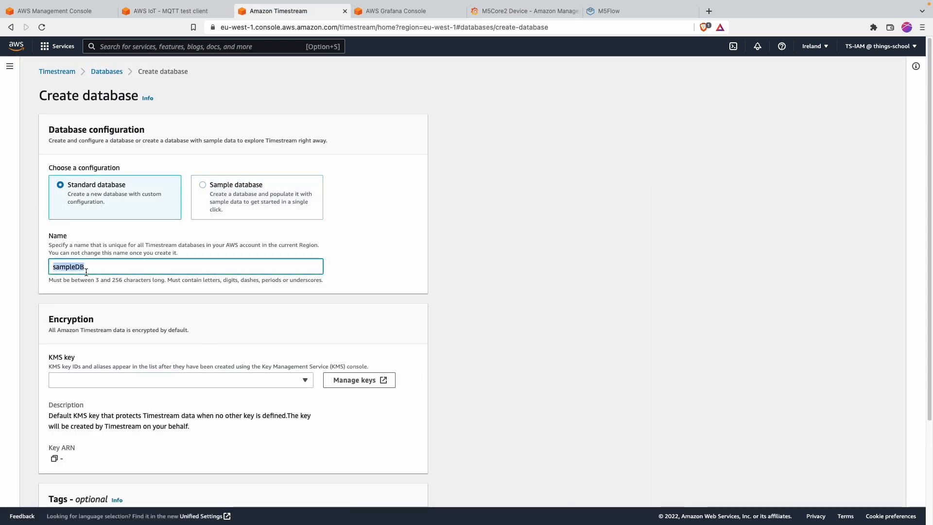
text(iot)
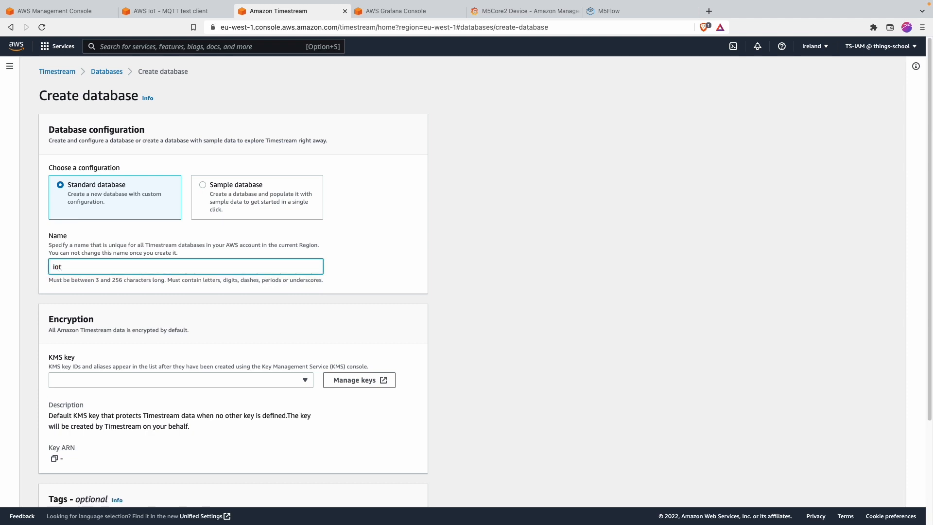
scroll(162, 284, down, 5)
click(167, 246)
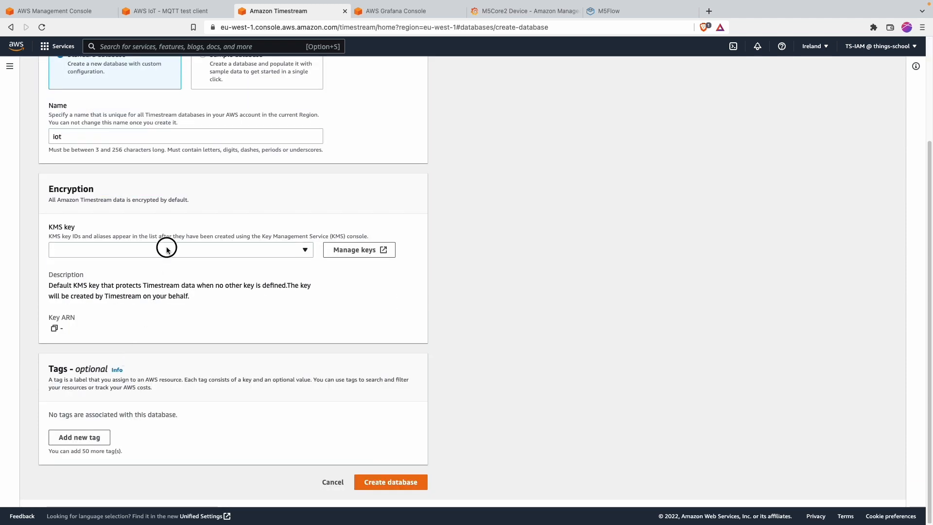
click(158, 305)
drag(90, 286, 275, 312)
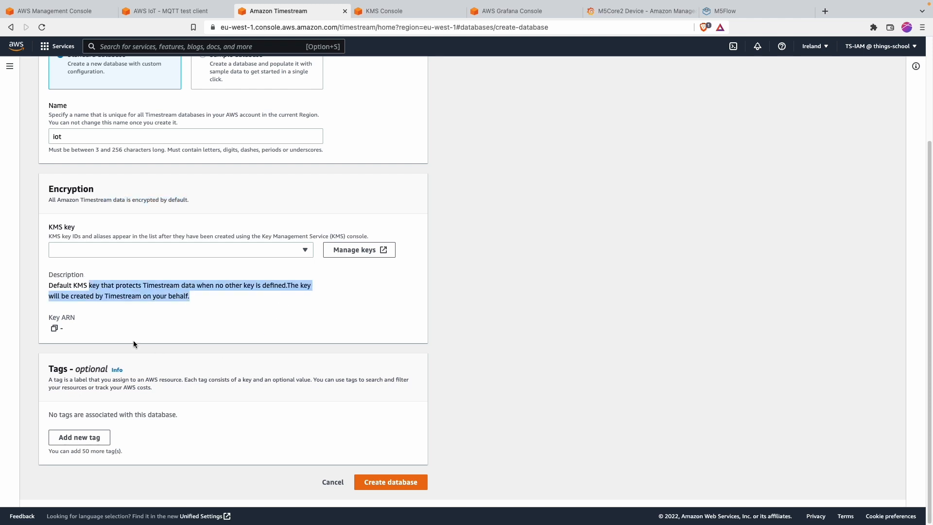
click(389, 482)
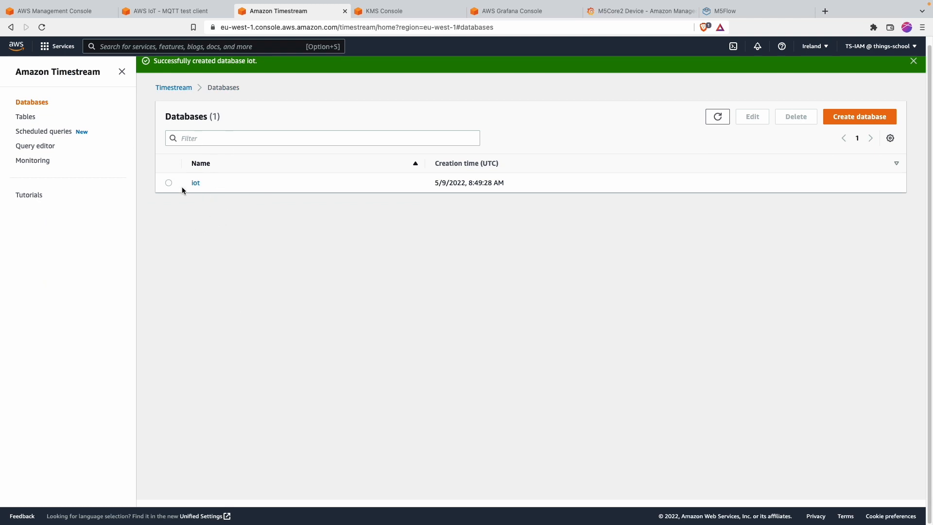
Step: Go to the iot database's Tables tab and begin a new table
click(196, 184)
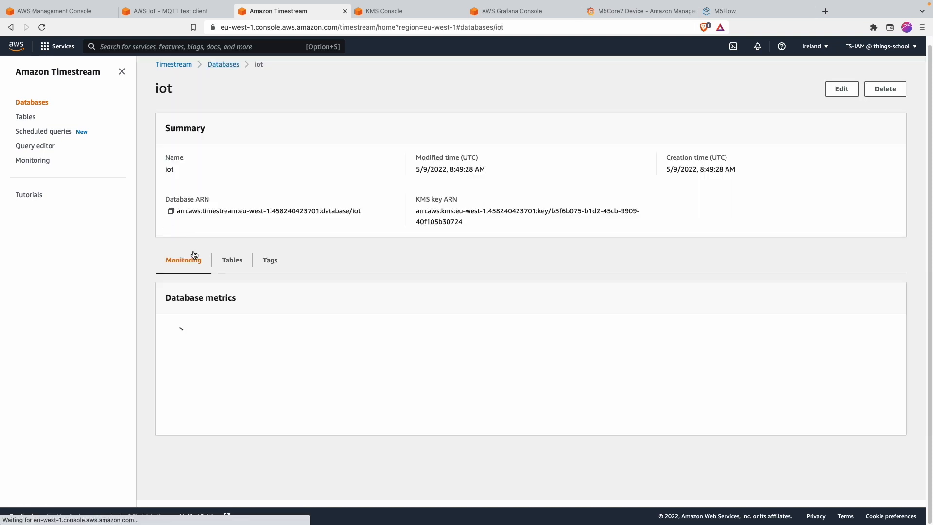
click(235, 263)
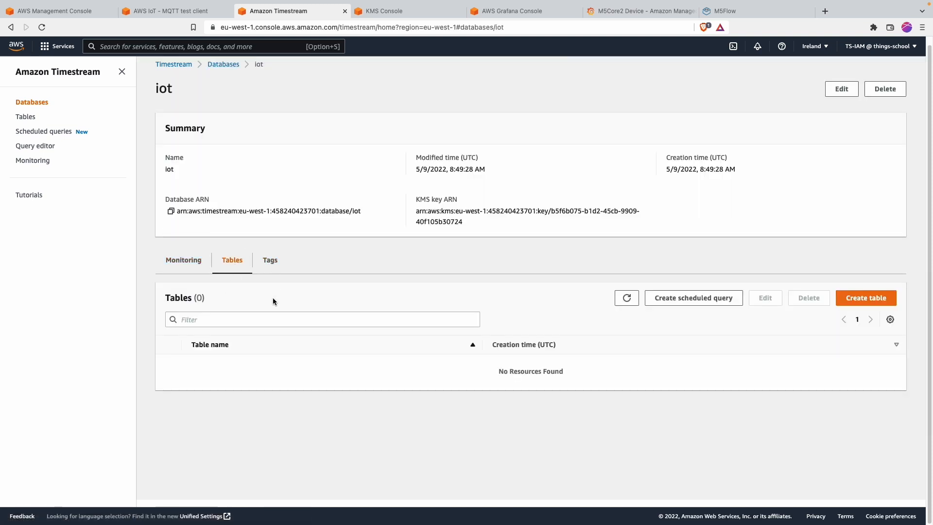
click(870, 300)
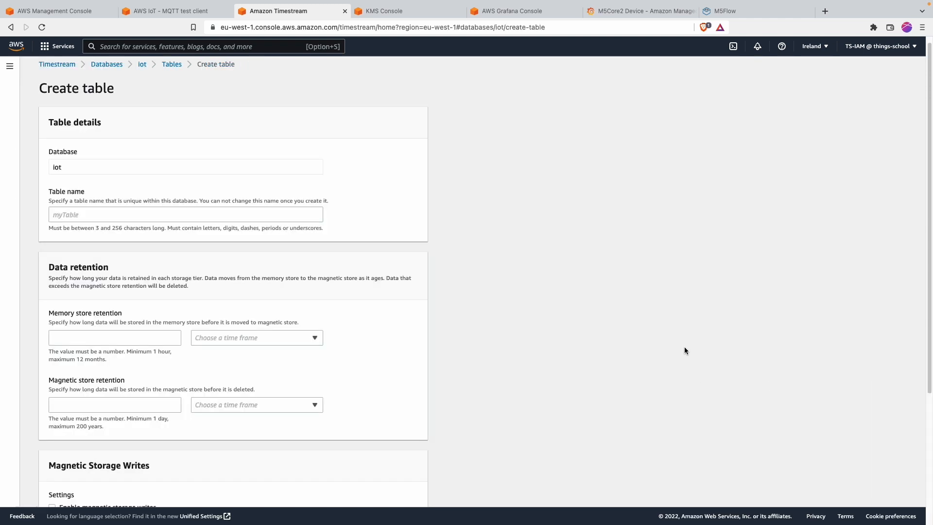
Step: Name the new table sensorData
click(69, 214)
text(sensorData)
click(42, 281)
scroll(69, 301, down, 1)
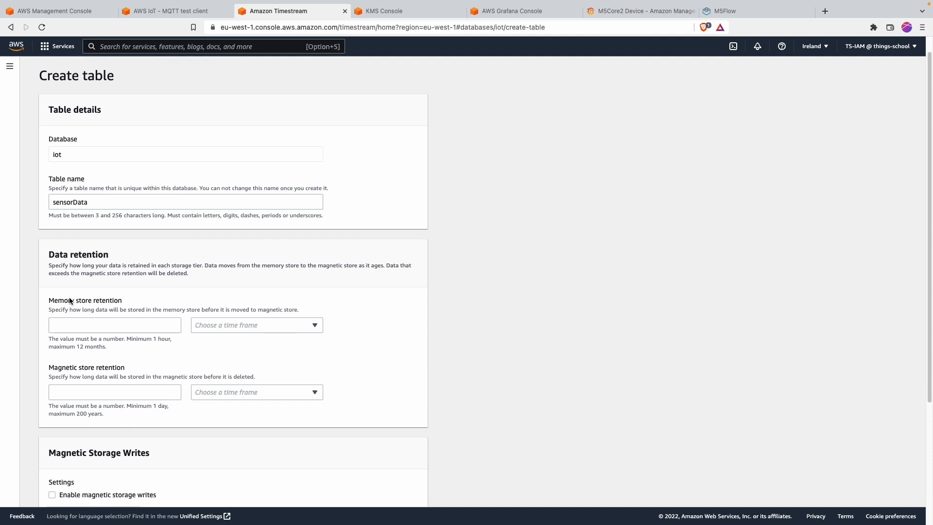
scroll(70, 301, down, 5)
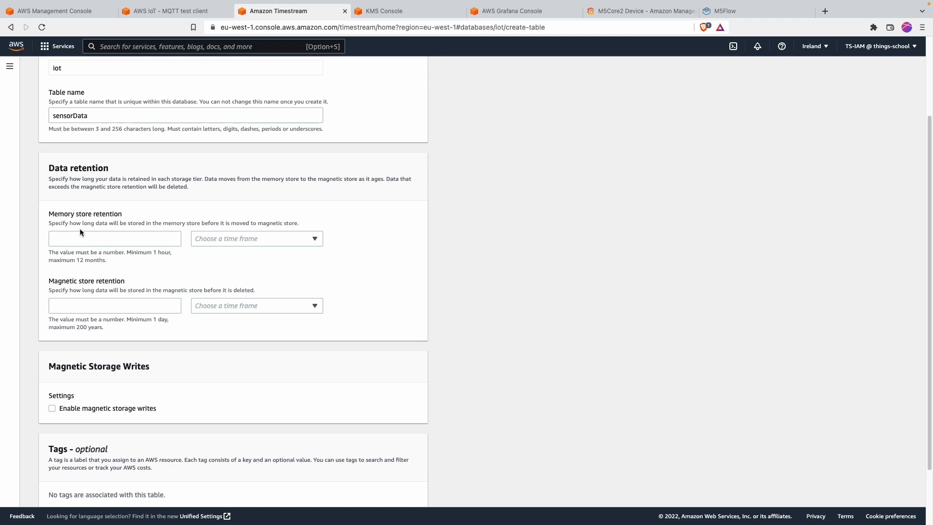
Step: Set memory store retention to 1 day, pointing out its 1 hour to 12 months limits
key(alt+Tab)
mouse_move(72, 225)
mouse_down()
mouse_move(41, 210)
mouse_move(141, 207)
mouse_up()
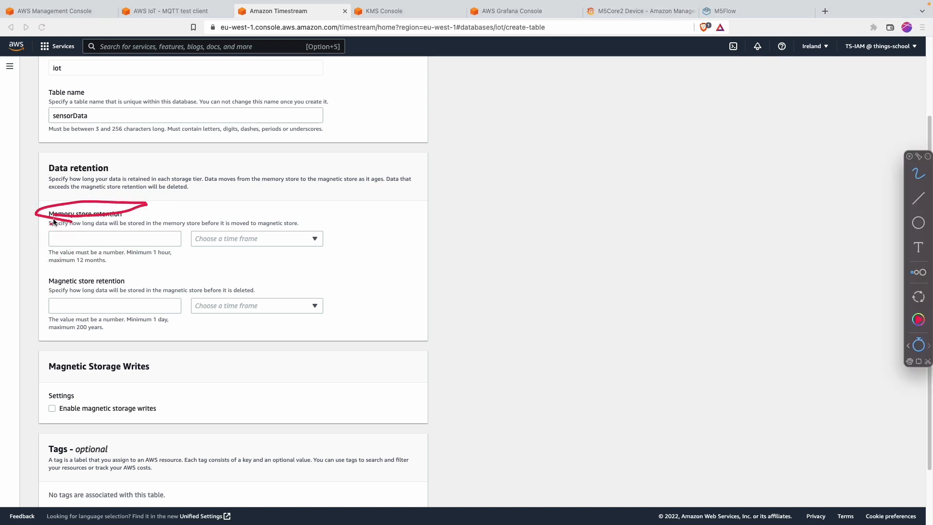
drag(148, 261, 186, 258)
drag(62, 266, 111, 267)
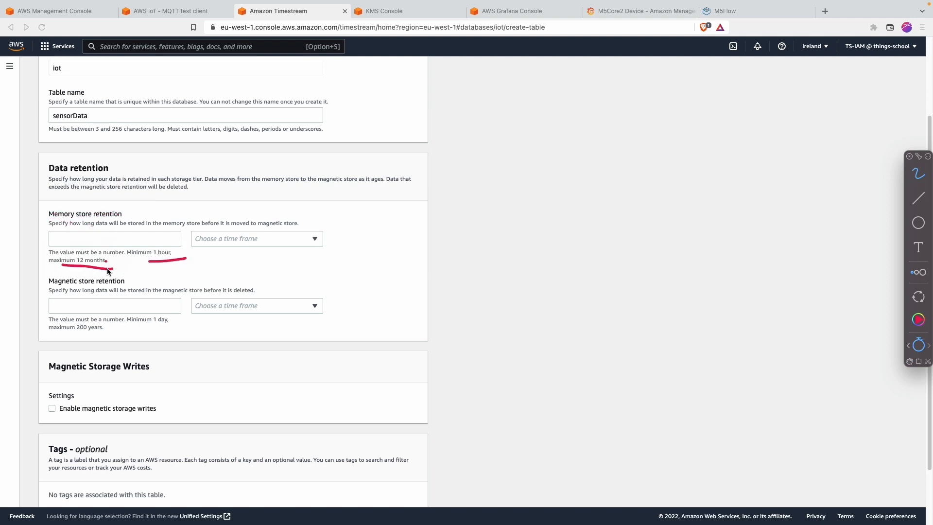
click(120, 243)
text(1)
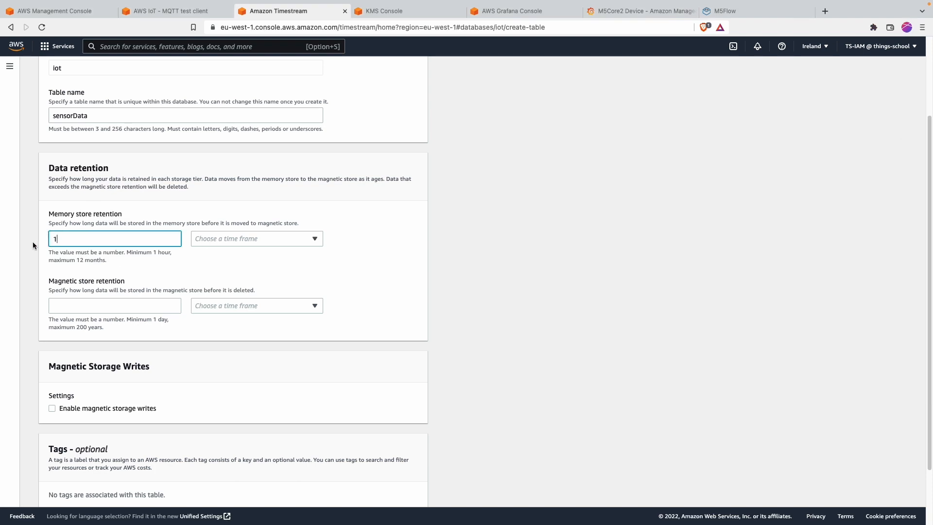
click(285, 238)
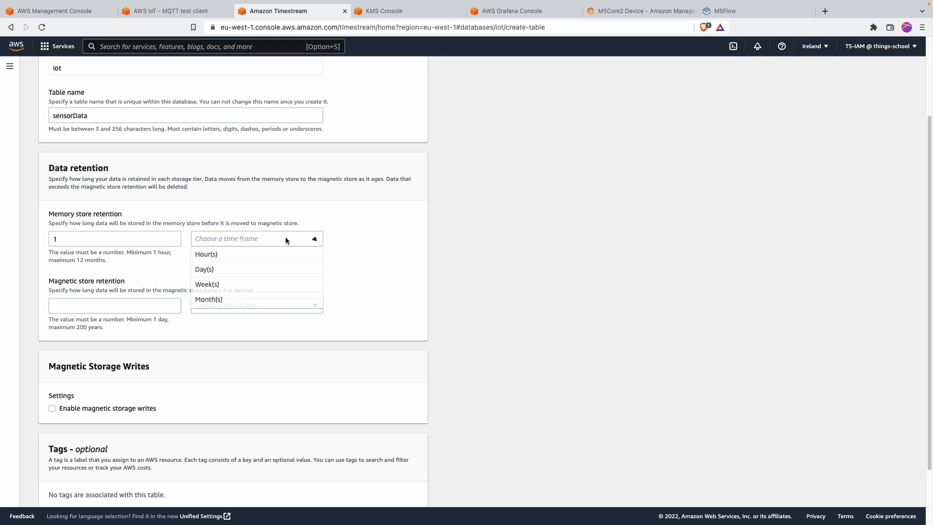
click(258, 266)
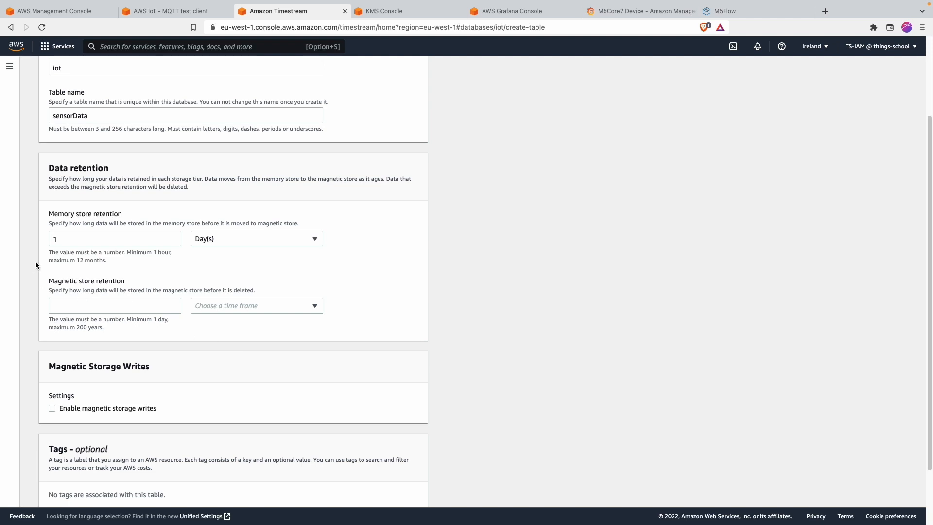
Step: Set magnetic store retention to 1 month, noting its 1 day to 200 years range
scroll(148, 399, down, 1)
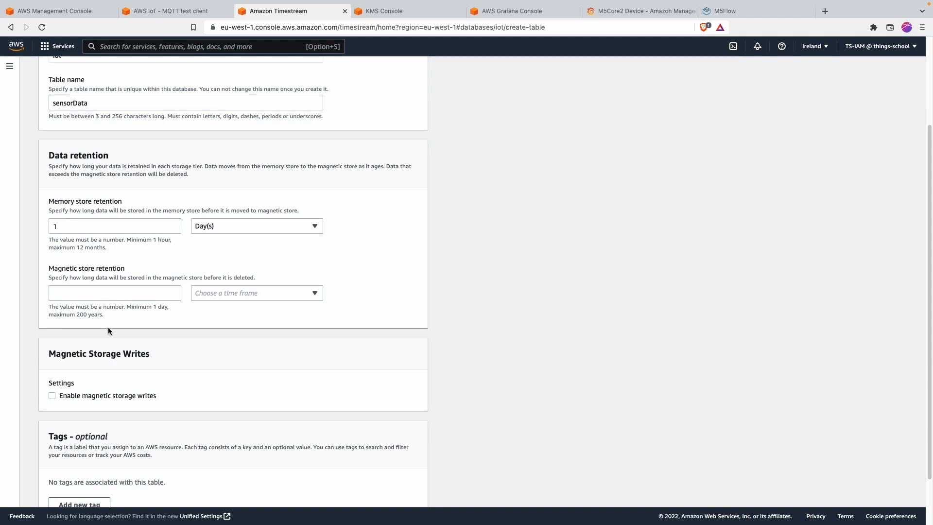
key(ctrl+alt+a)
drag(142, 316, 182, 314)
mouse_move(102, 323)
mouse_down()
mouse_move(52, 312)
mouse_move(76, 327)
mouse_up()
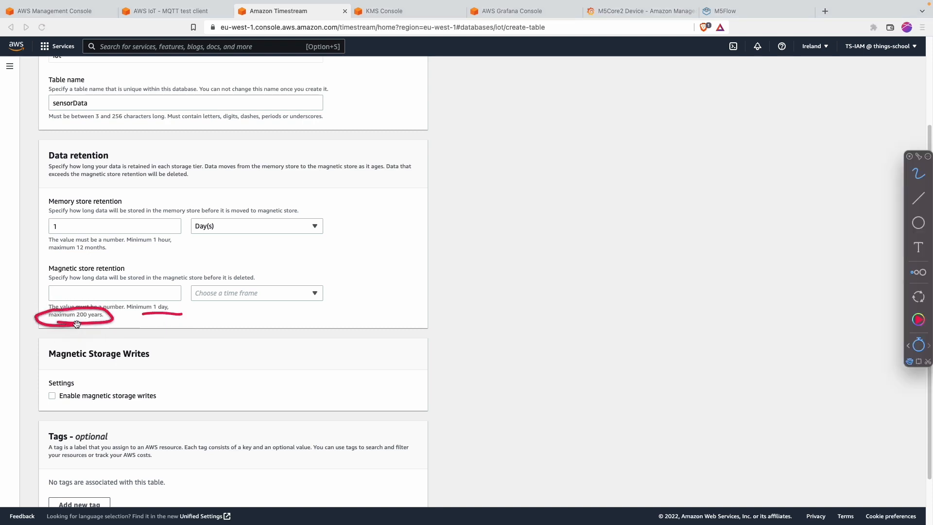
key(ctrl+alt+a)
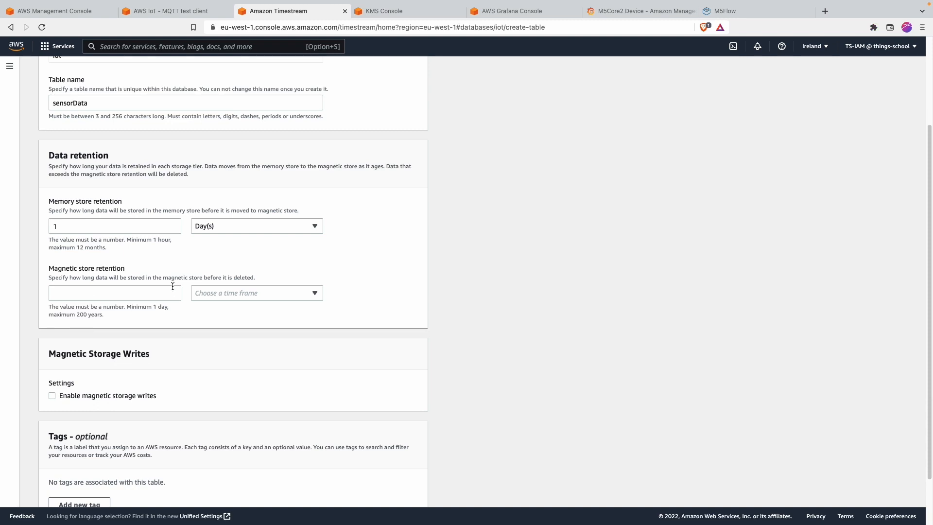
click(153, 294)
text(1)
click(223, 294)
click(222, 337)
Step: Create the sensorData table, then open its page and its Actions menu
scroll(191, 372, down, 3)
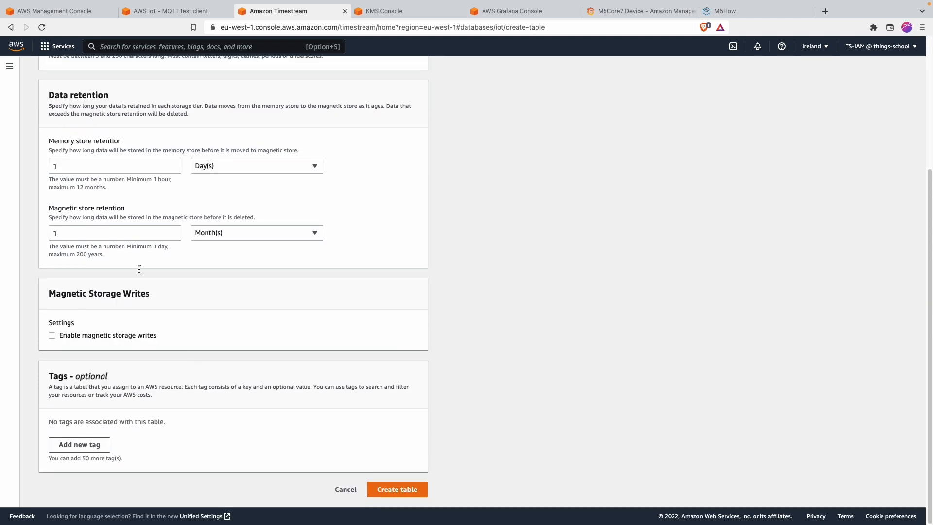
click(399, 490)
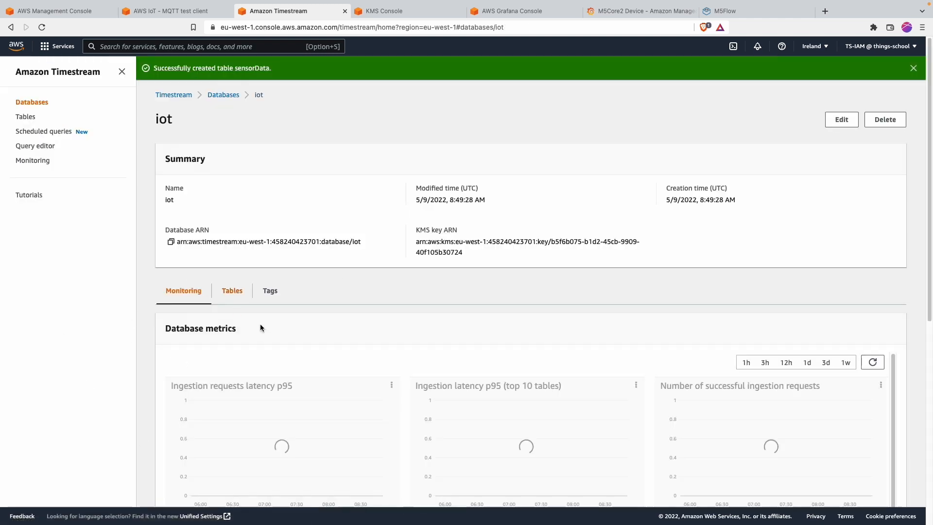
click(232, 290)
click(208, 392)
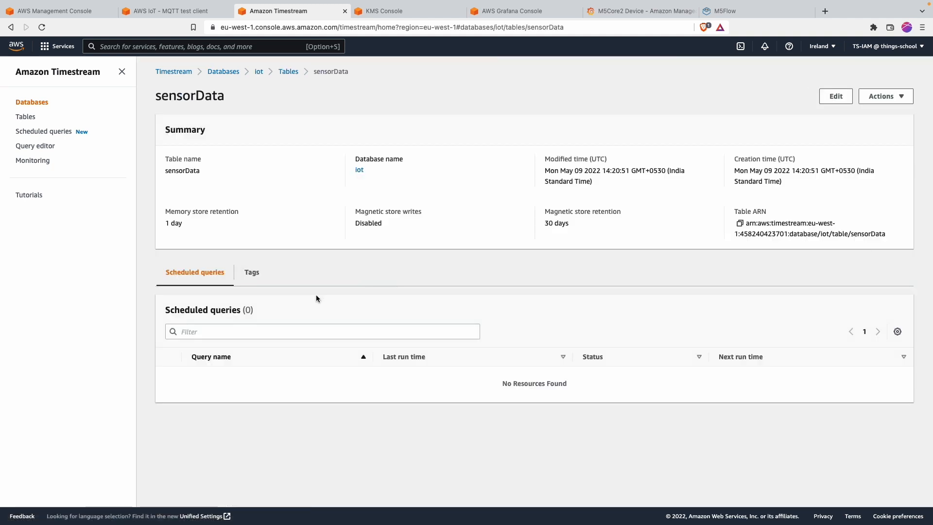
click(905, 96)
Step: Run select * from iot."sensorData" in the Query editor and review the empty result
click(847, 113)
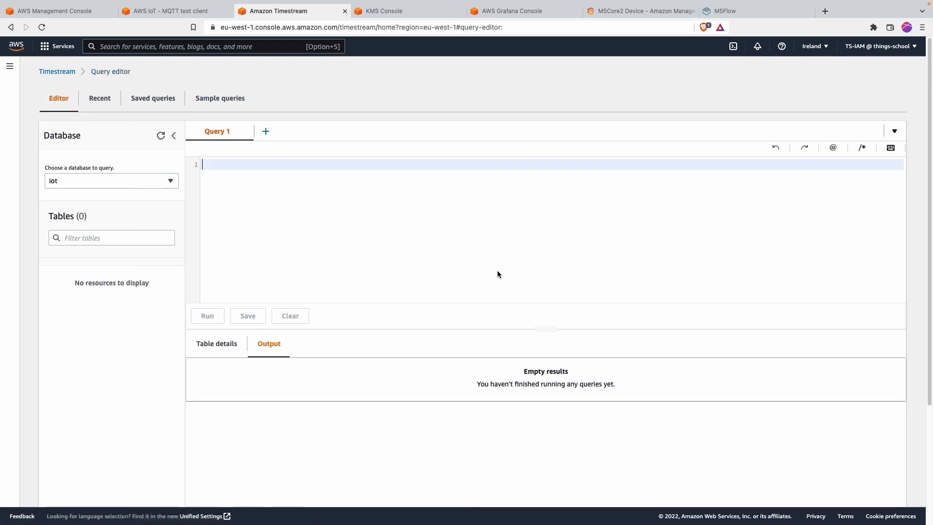
text(select )
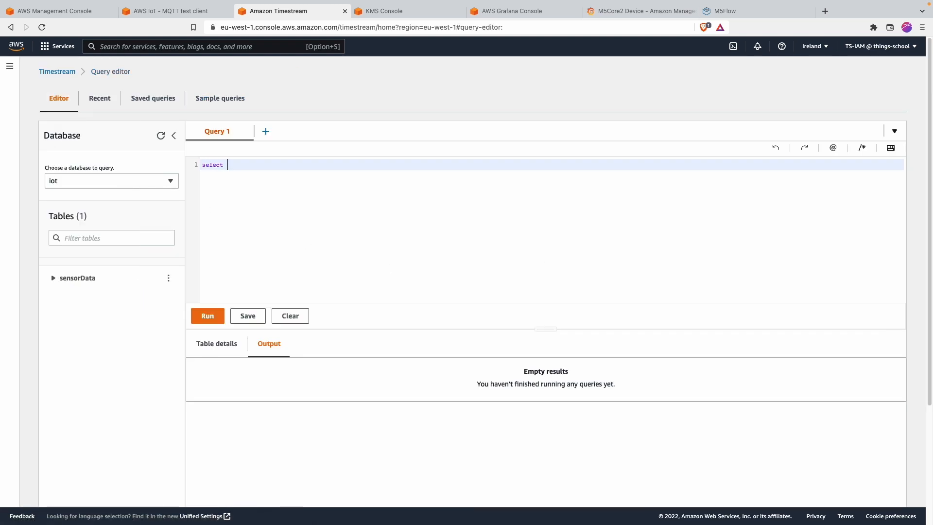
text(* from iot."senso)
key(Return)
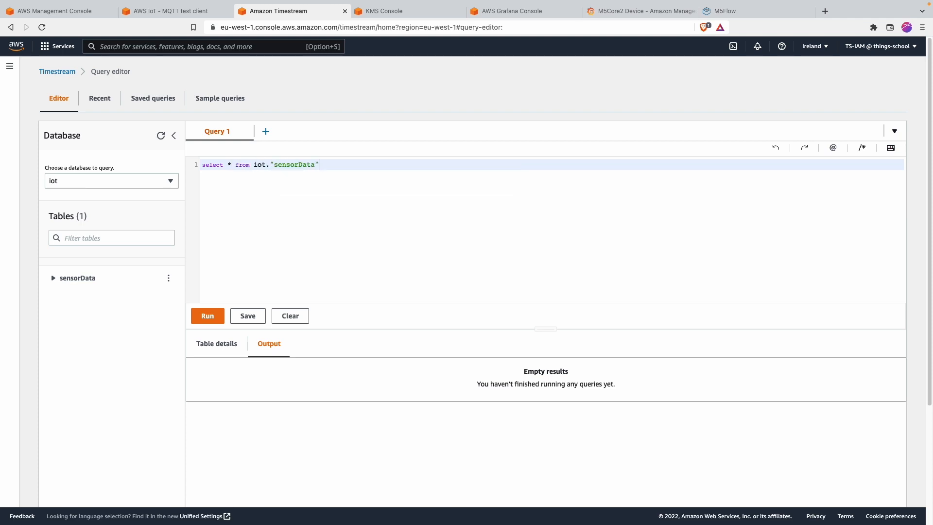
click(206, 315)
scroll(126, 339, down, 3)
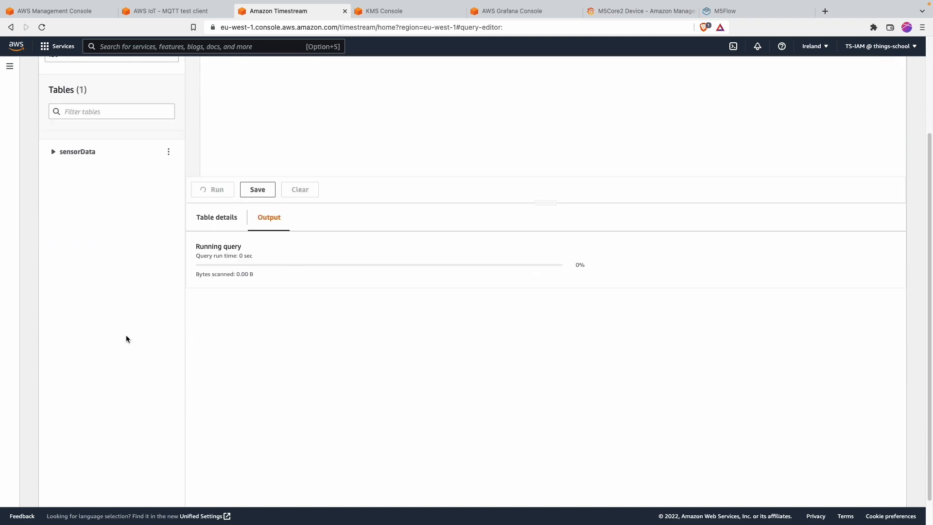
scroll(126, 339, up, 1)
click(368, 323)
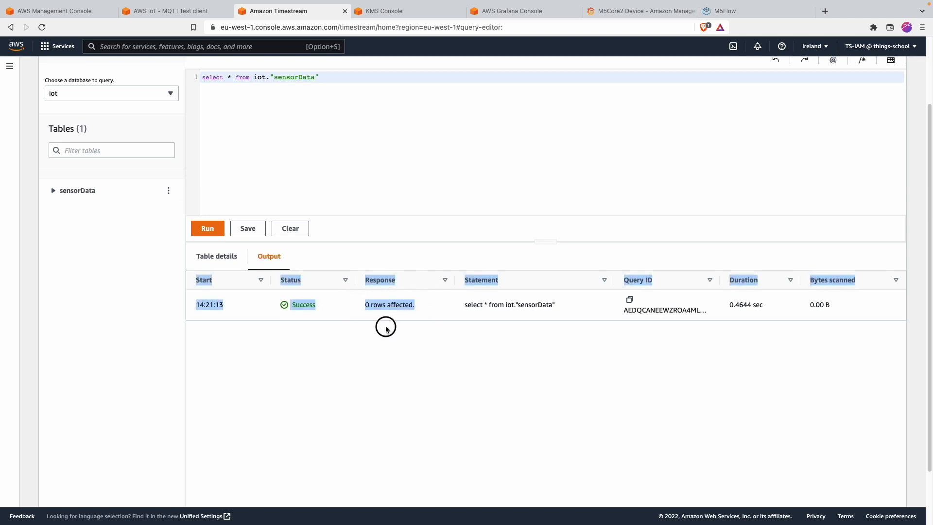
scroll(306, 327, up, 2)
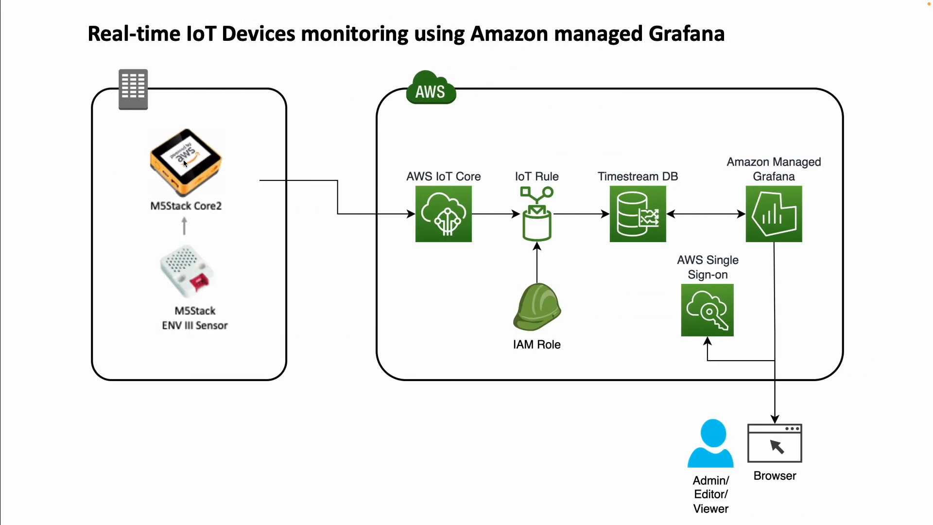
Step: Annotate the diagram's AWS IoT Core, Timestream DB and the IoT Rule link between them
key(super+shift+a)
mouse_move(440, 156)
mouse_down()
mouse_move(483, 223)
mouse_move(454, 155)
mouse_up()
mouse_move(660, 157)
mouse_down()
mouse_move(631, 246)
mouse_move(657, 156)
mouse_up()
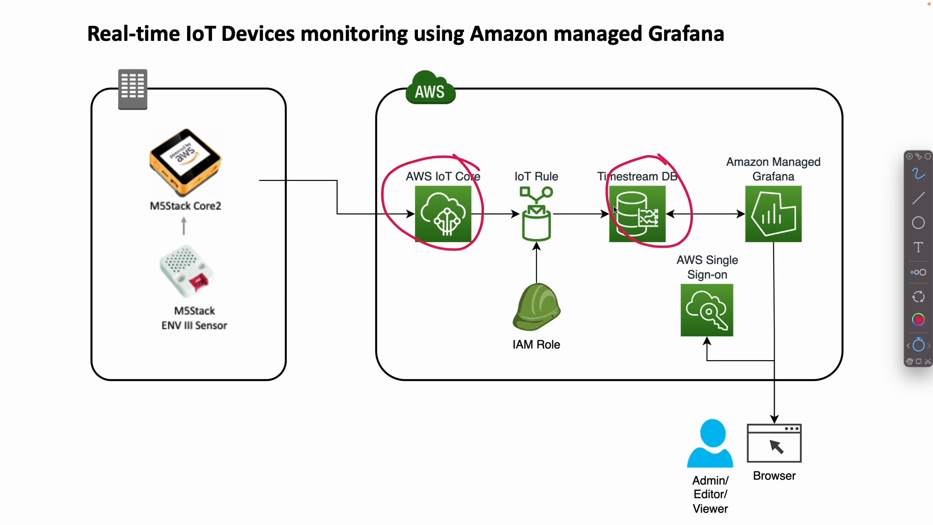
drag(577, 173, 586, 179)
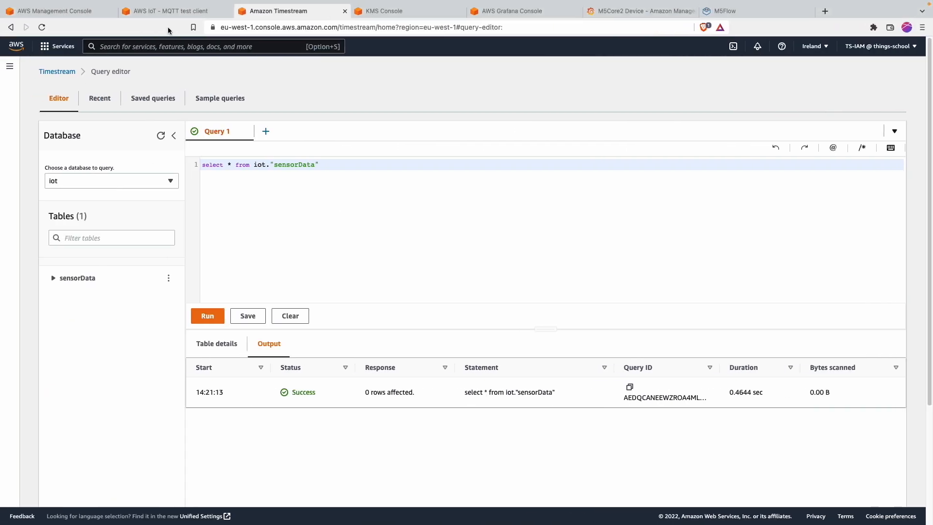
Step: Return to AWS IoT and start a new rule from the Rules list
click(170, 11)
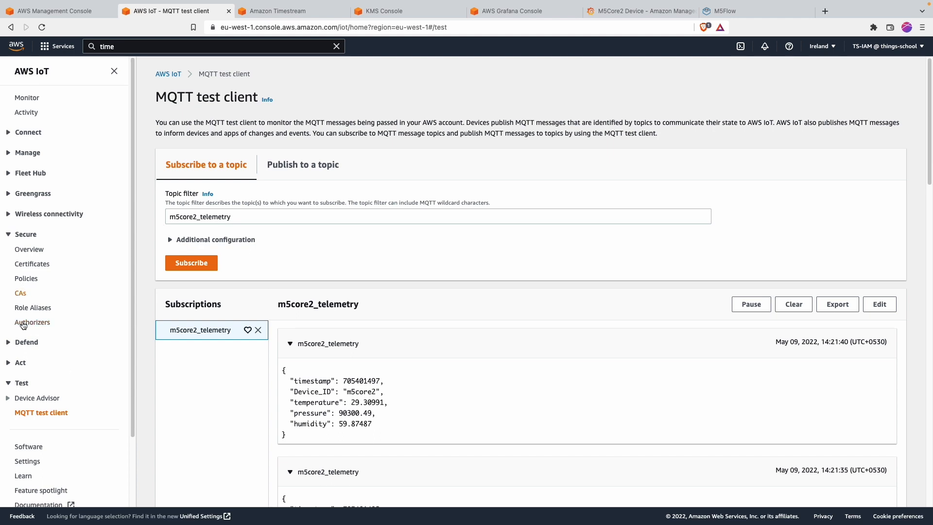
click(20, 362)
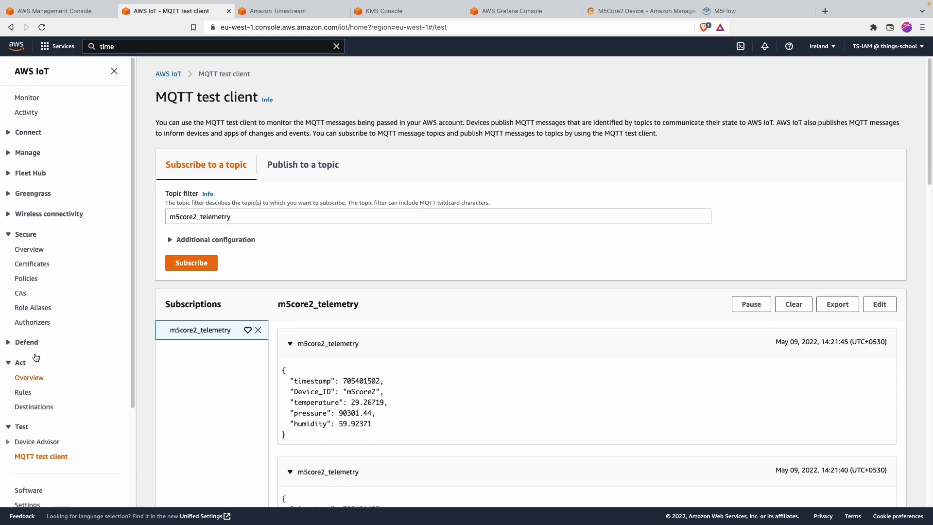
click(26, 394)
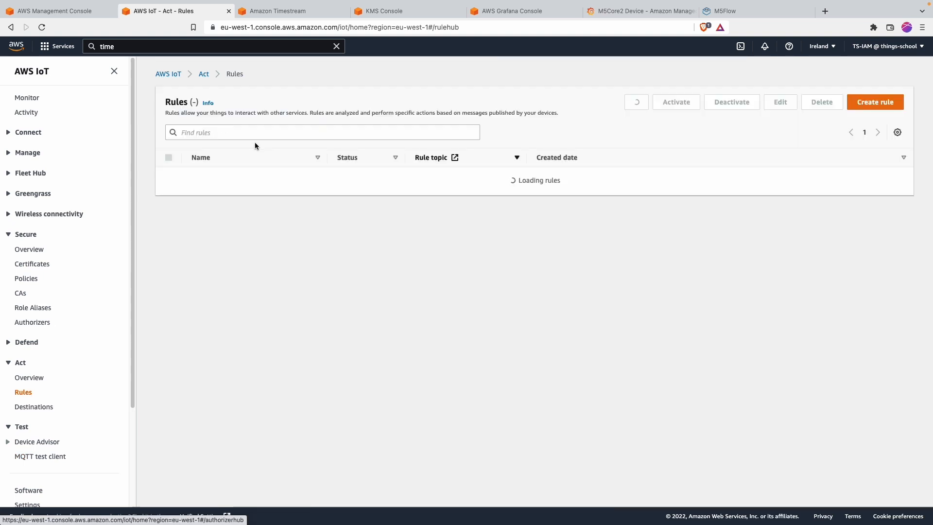
click(526, 210)
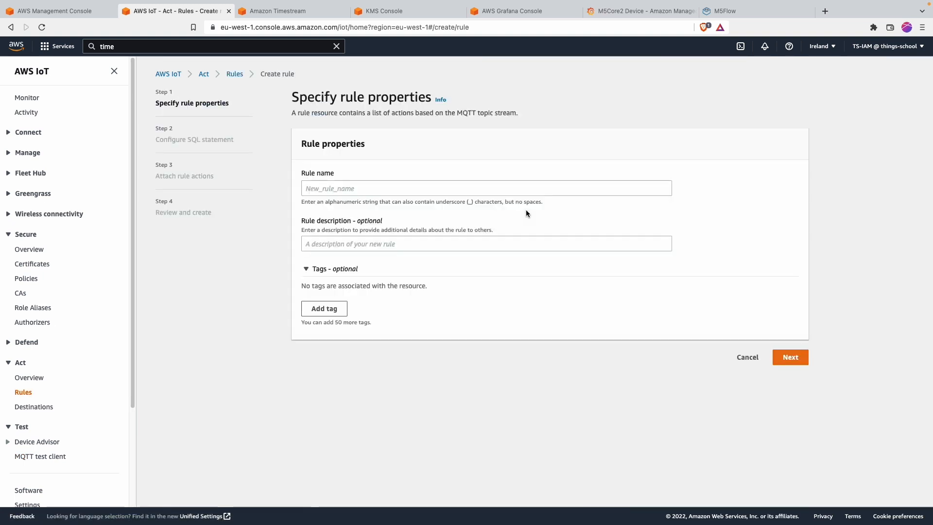
Step: Enter iotCore2Timestream as the rule name and continue to the SQL statement
click(346, 190)
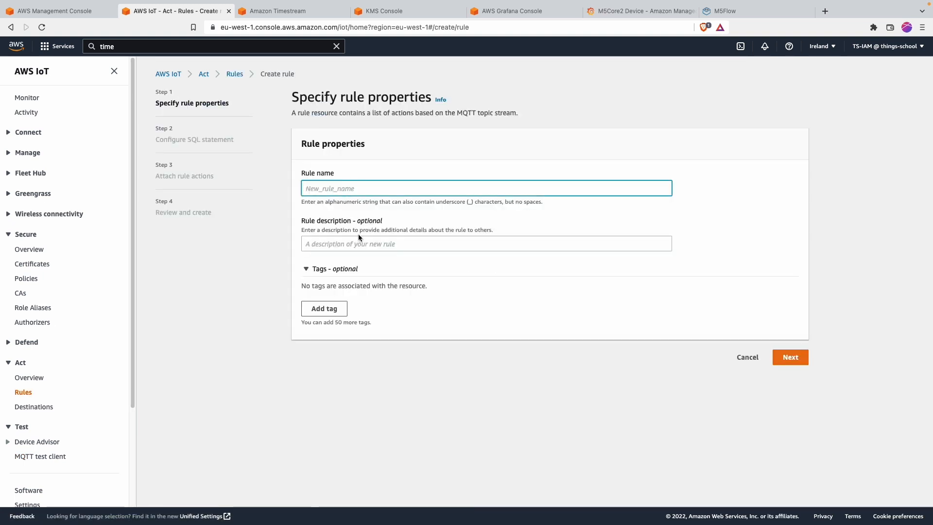
text(iotCore2Timestream)
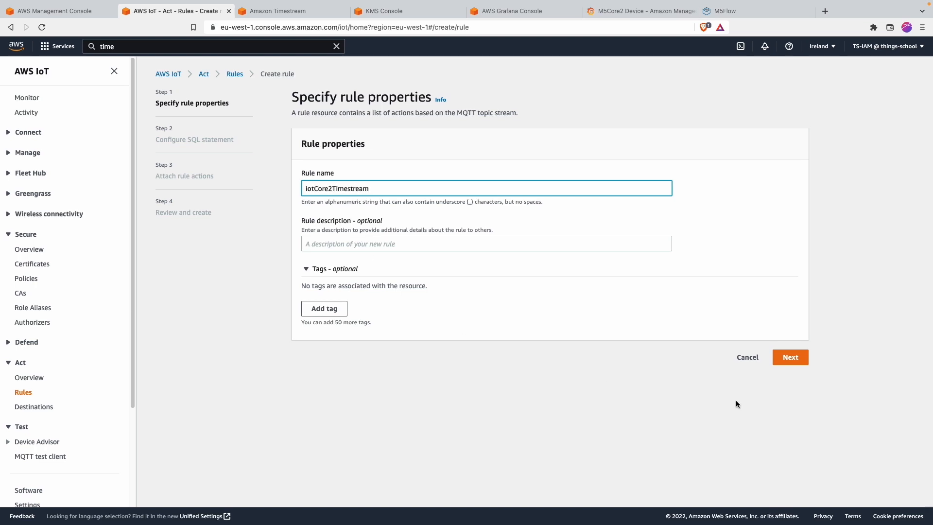
click(786, 358)
Step: Rewrite the rule query as SELECT * FROM m5core2_telemetry, removing the WHERE clause
scroll(366, 267, down, 1)
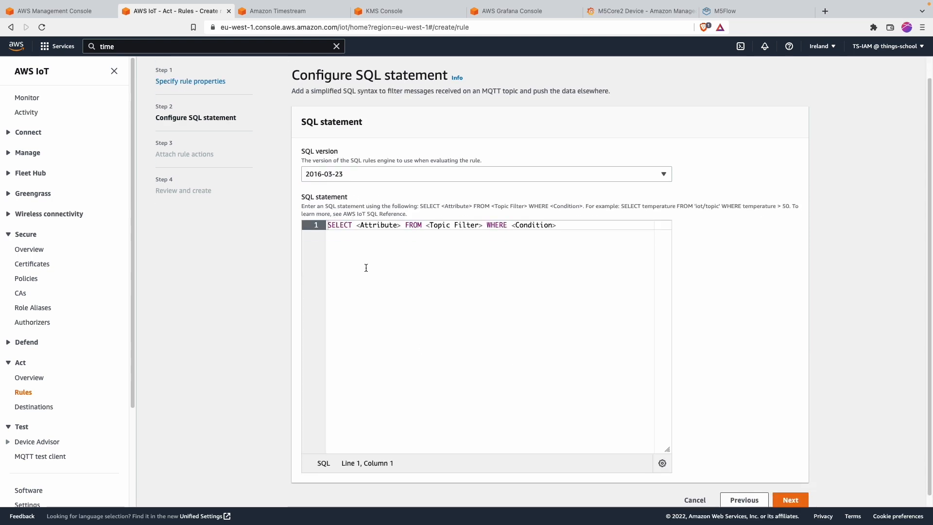
drag(357, 225, 400, 227)
text(*)
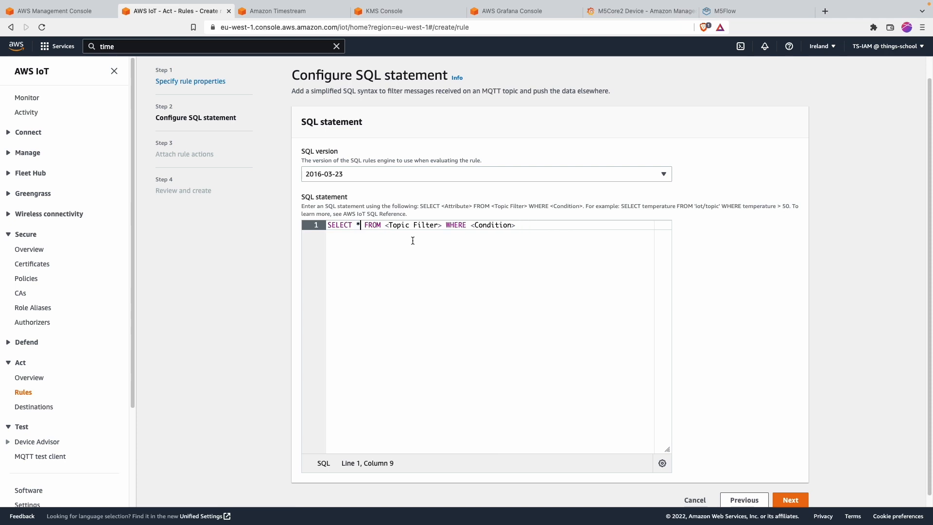
drag(386, 226, 442, 227)
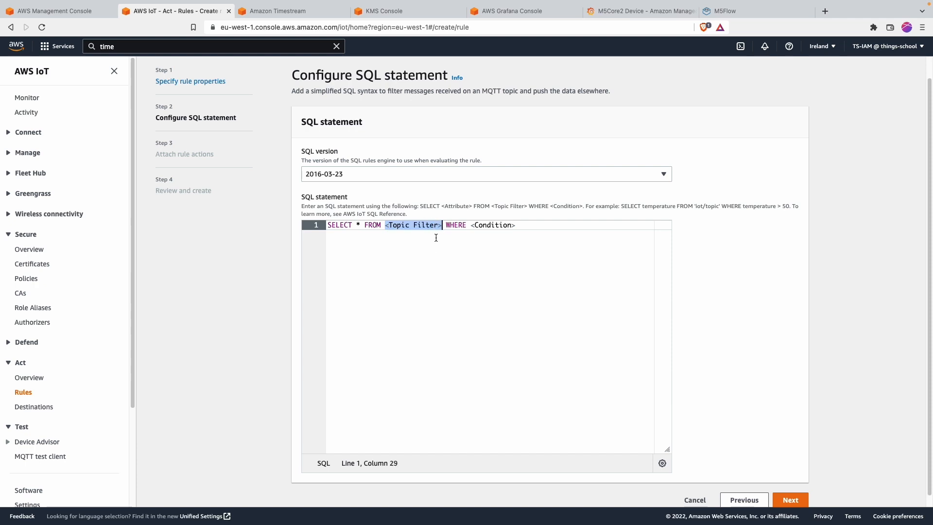
text(m5core2_telel)
key(BackSpace)
text(metry)
key(shift+End)
key(BackSpace)
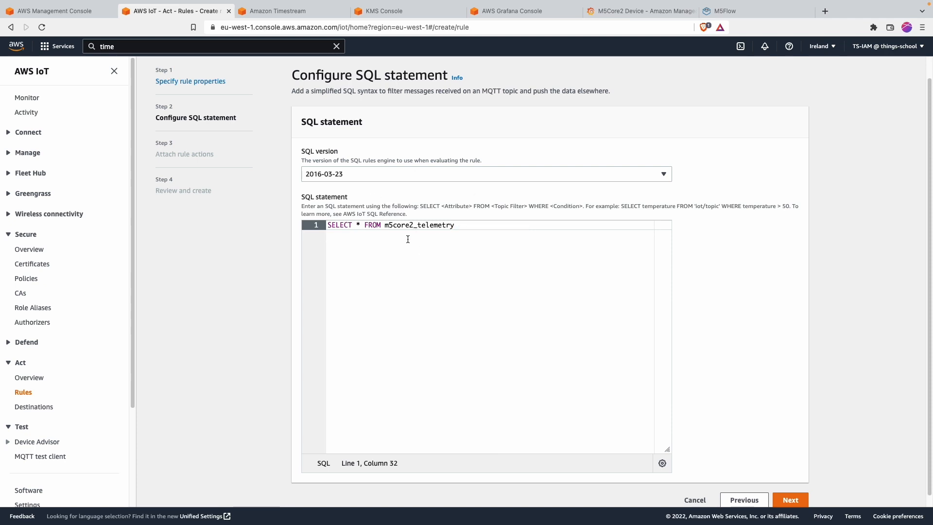
scroll(408, 236, down, 1)
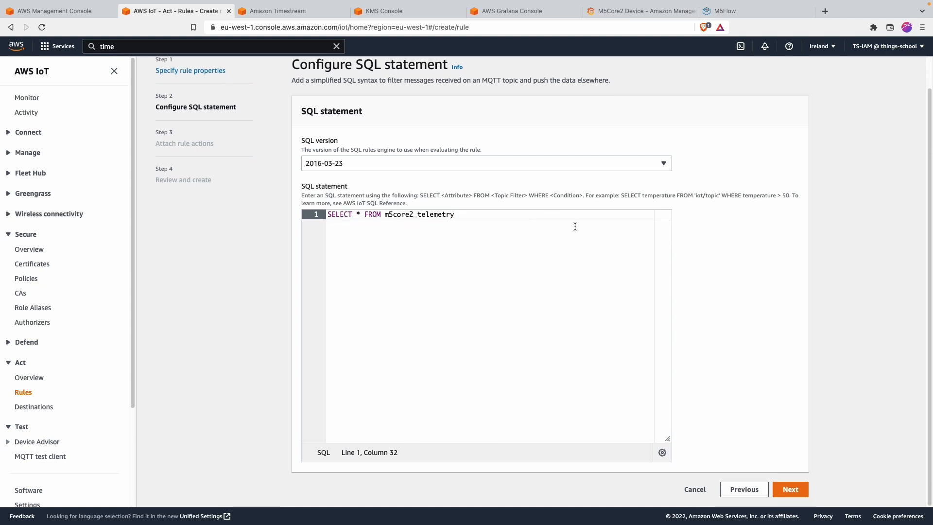
click(797, 490)
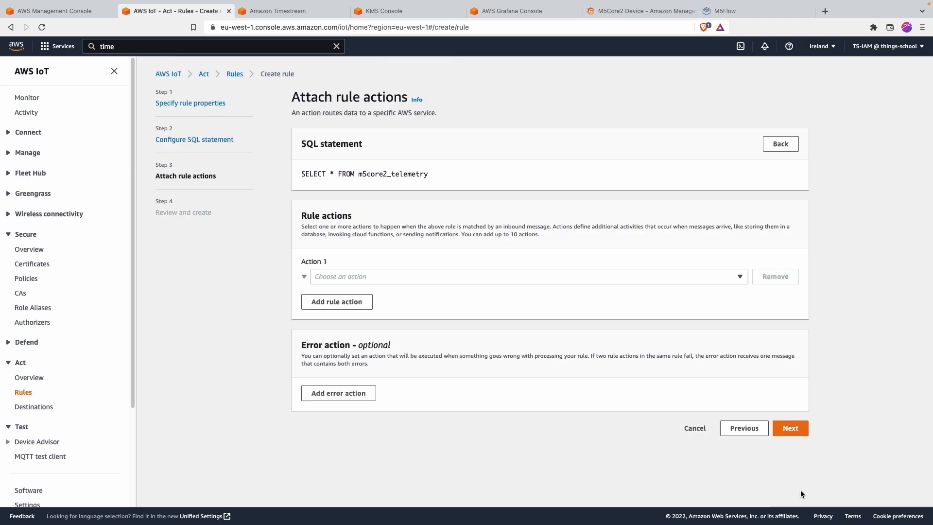
Step: Add a Timestream table action targeting database iot and table sensorData
click(362, 276)
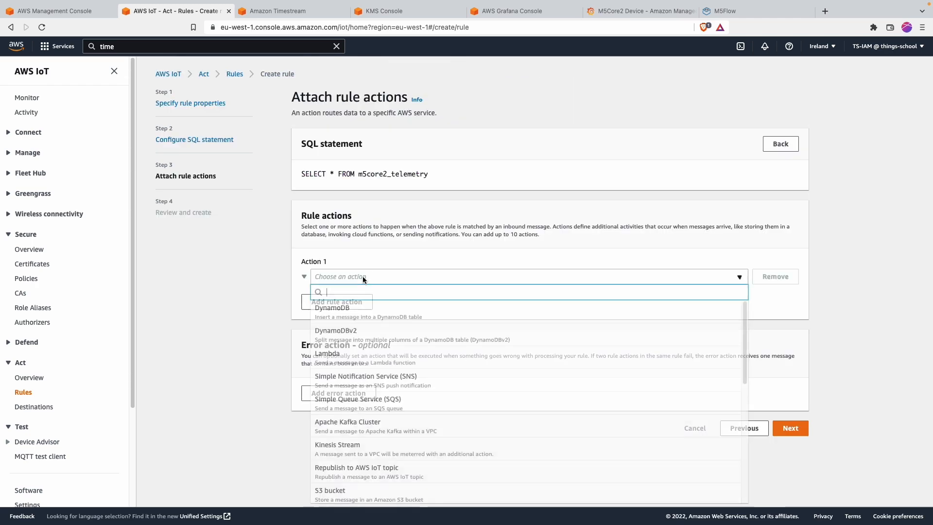
scroll(378, 350, down, 5)
scroll(378, 350, down, 3)
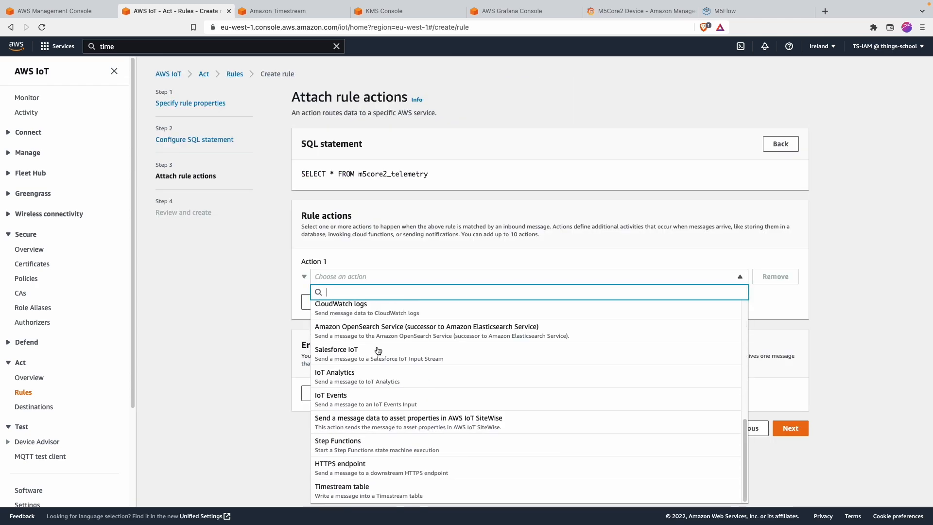
click(365, 490)
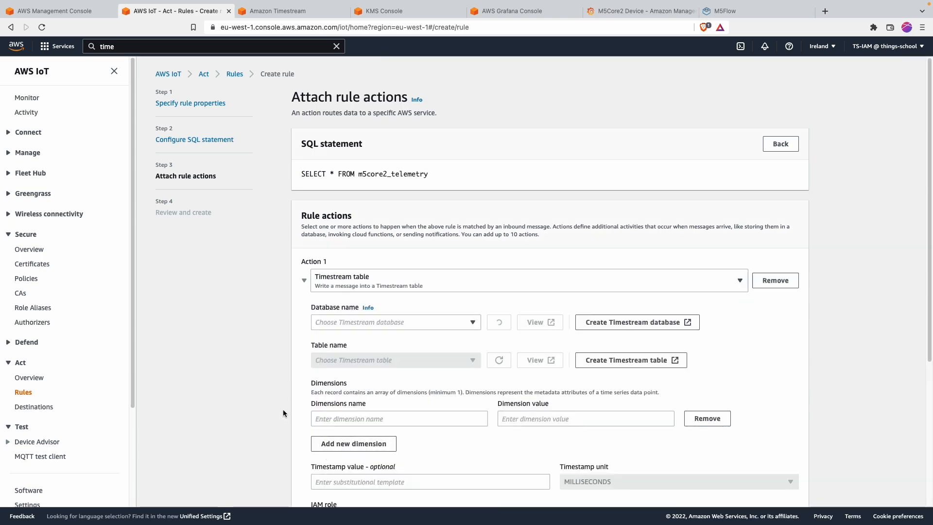
scroll(267, 378, down, 3)
click(354, 187)
click(350, 217)
click(347, 225)
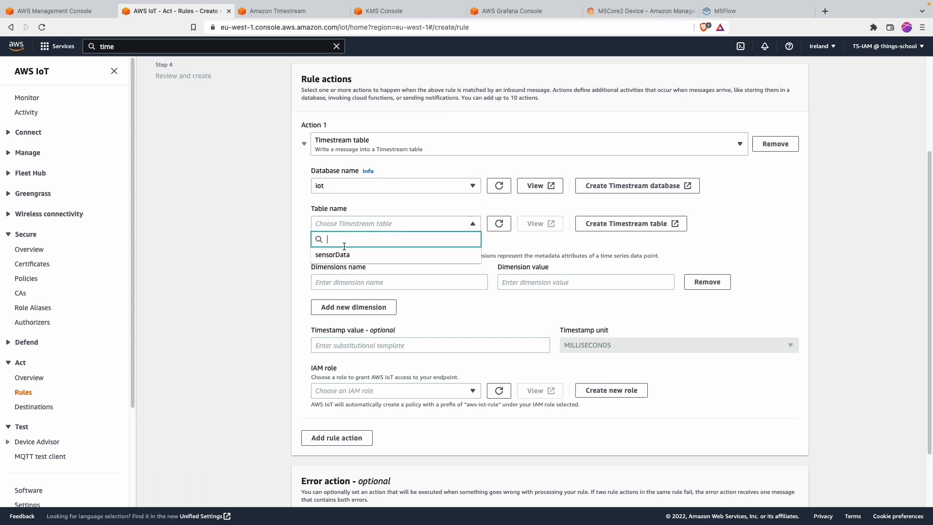
click(343, 254)
scroll(302, 304, down, 2)
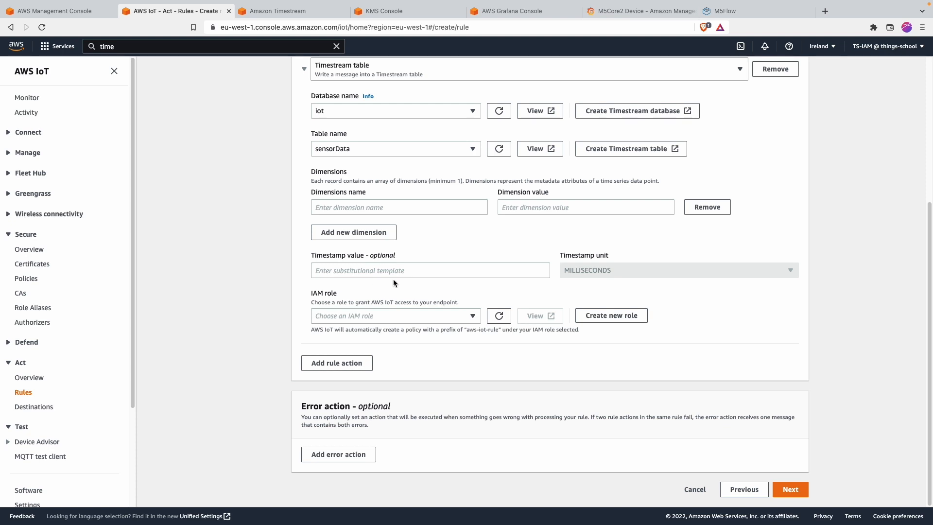
Step: Add the dimension Device_ID with value ${Device_ID}
click(376, 206)
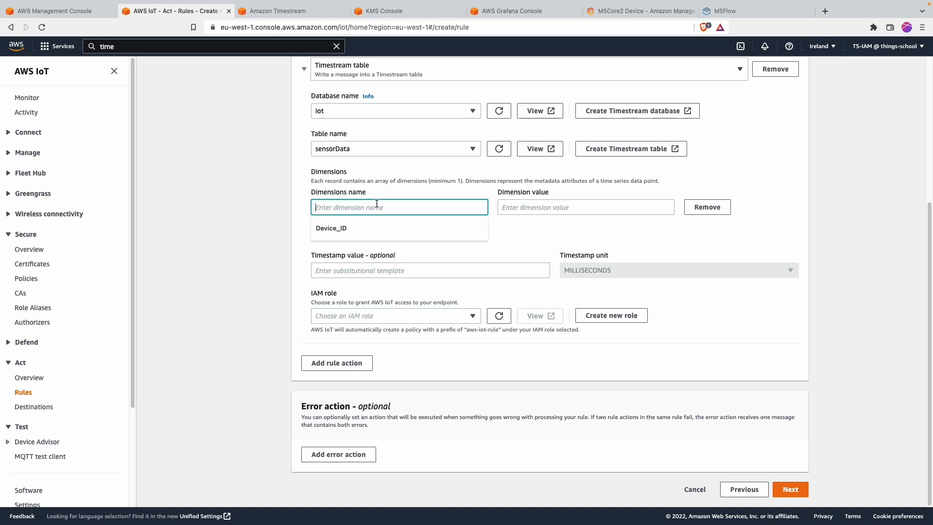
click(378, 233)
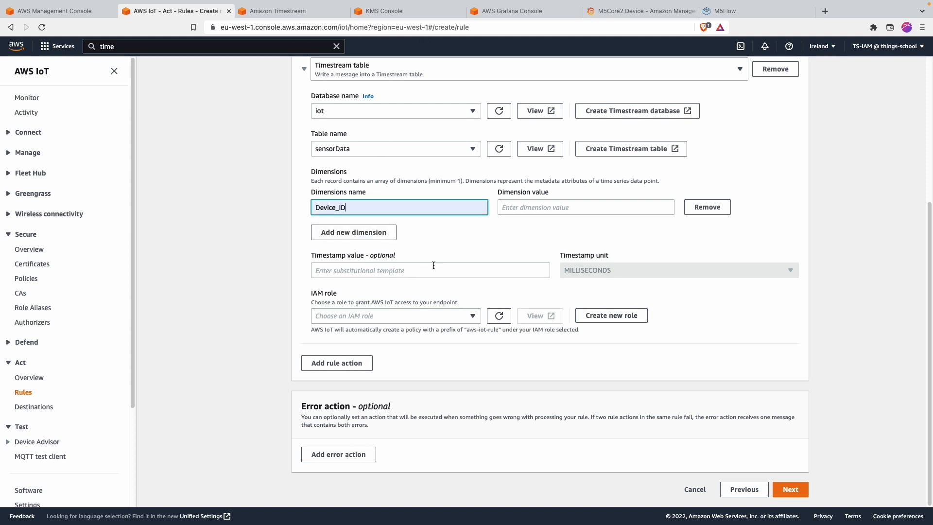
click(513, 211)
click(529, 228)
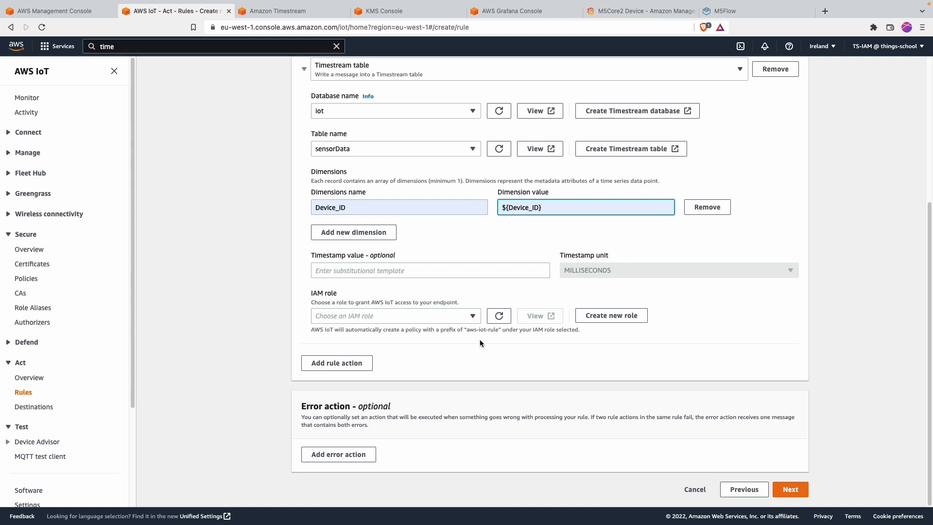
Step: Create a new IAM role named IoTCore2Timestream for the Timestream action
click(611, 315)
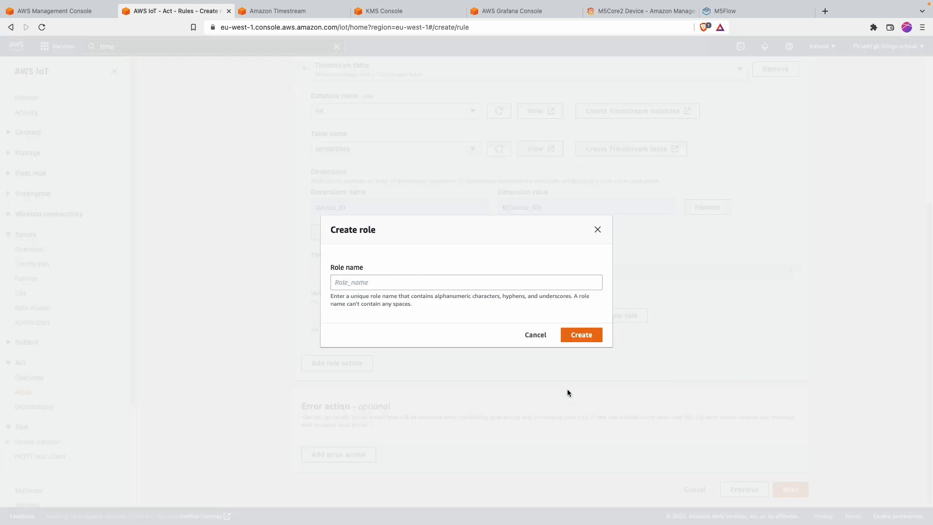
click(403, 284)
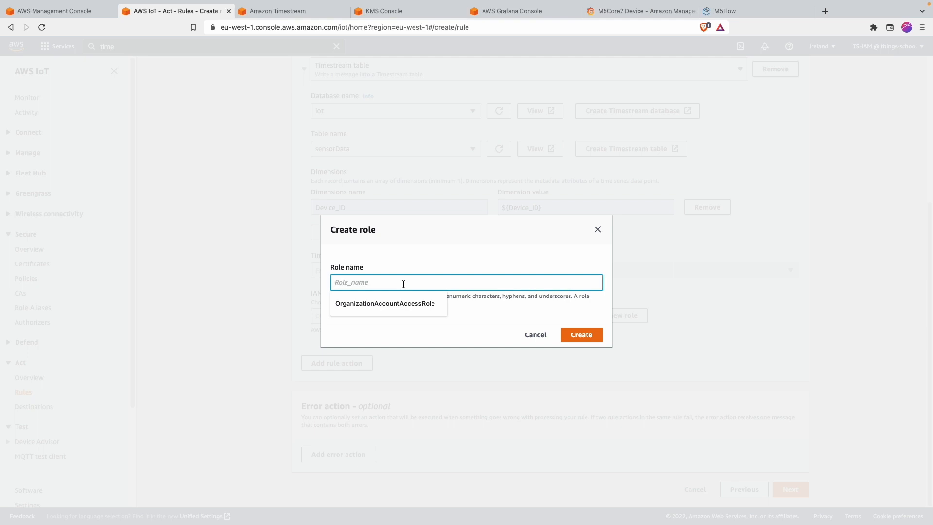
text(Io)
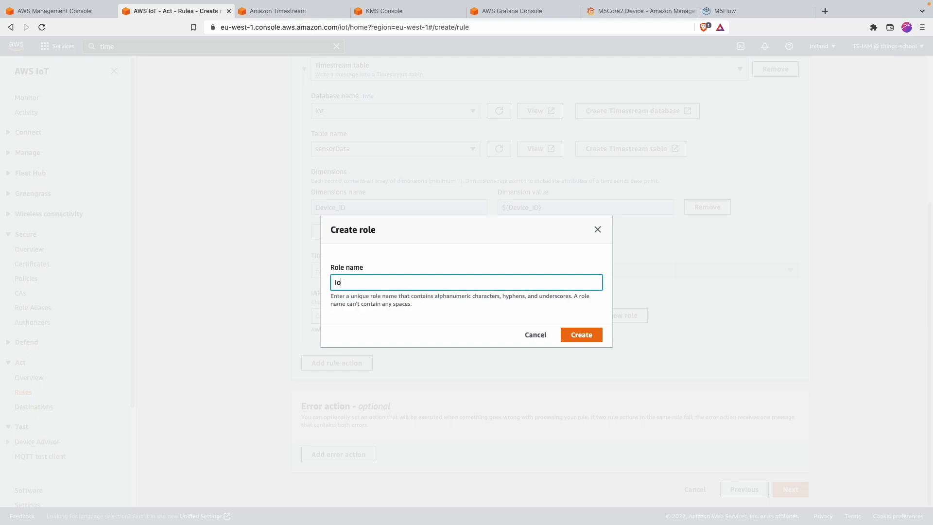
text(TCore2Timestream)
click(570, 341)
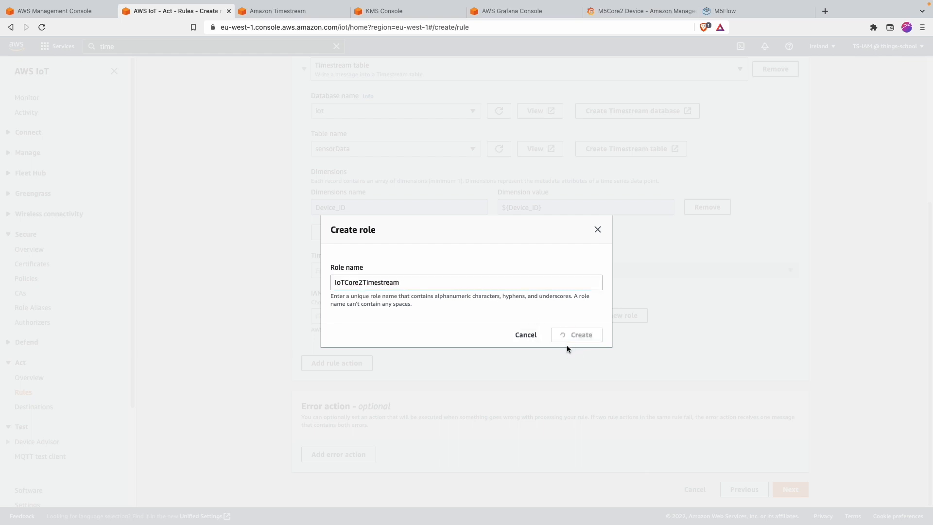
Step: Continue to the review step and submit the rule, which returns an InvalidRequestException
scroll(475, 373, down, 1)
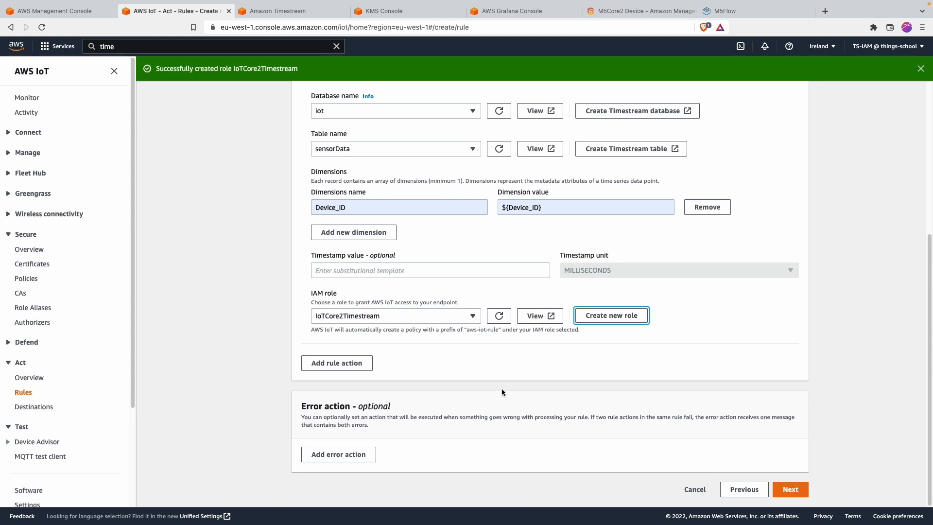
click(790, 489)
scroll(467, 407, down, 6)
click(788, 490)
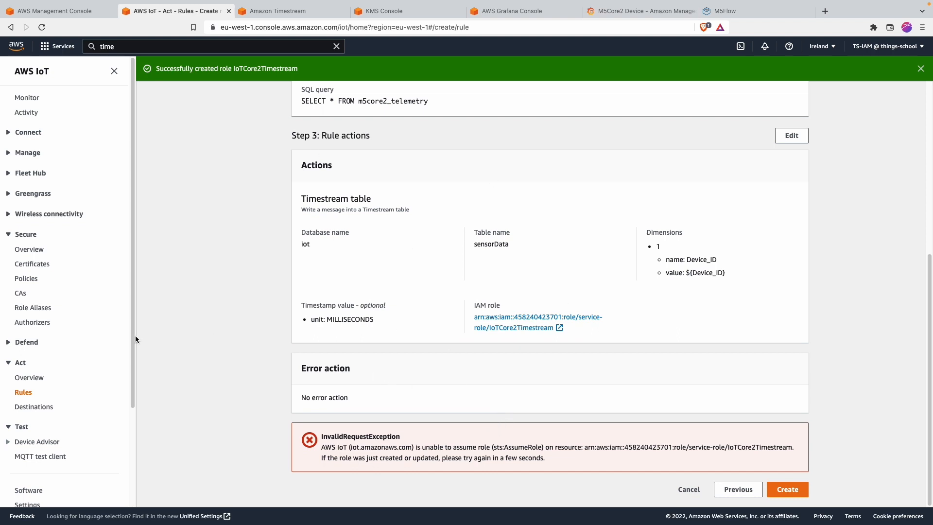
Step: Collapse the Secure navigation section and circle the InvalidRequestException error message
scroll(136, 340, down, 1)
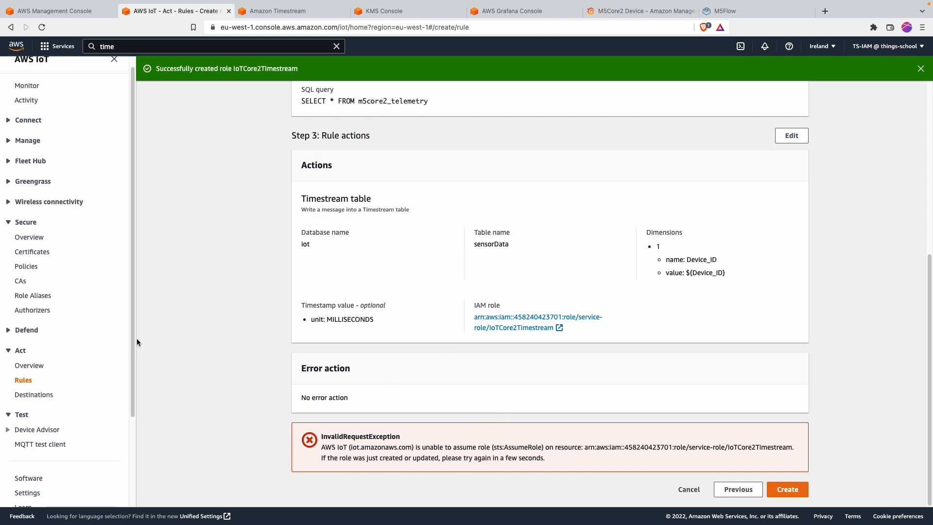
click(13, 222)
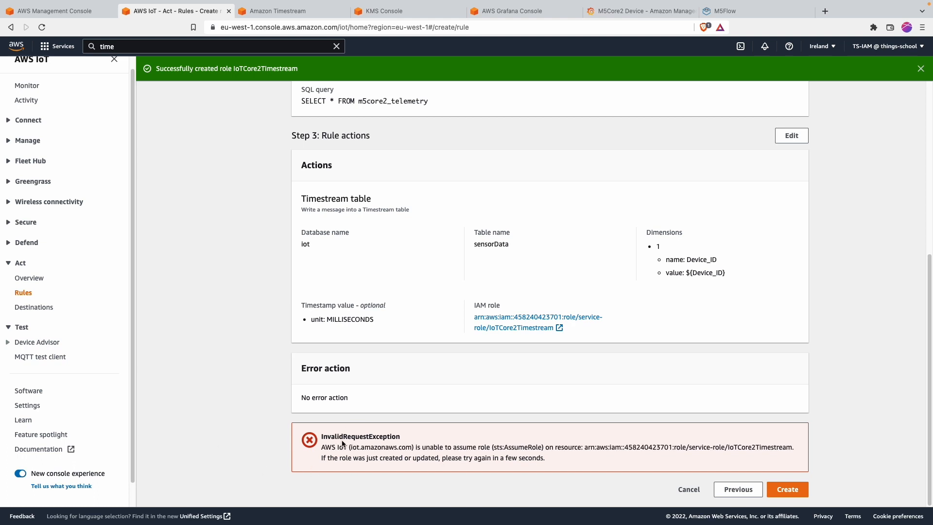
key(ctrl+shift+a)
mouse_move(388, 421)
mouse_down()
mouse_move(308, 440)
mouse_move(343, 428)
mouse_up()
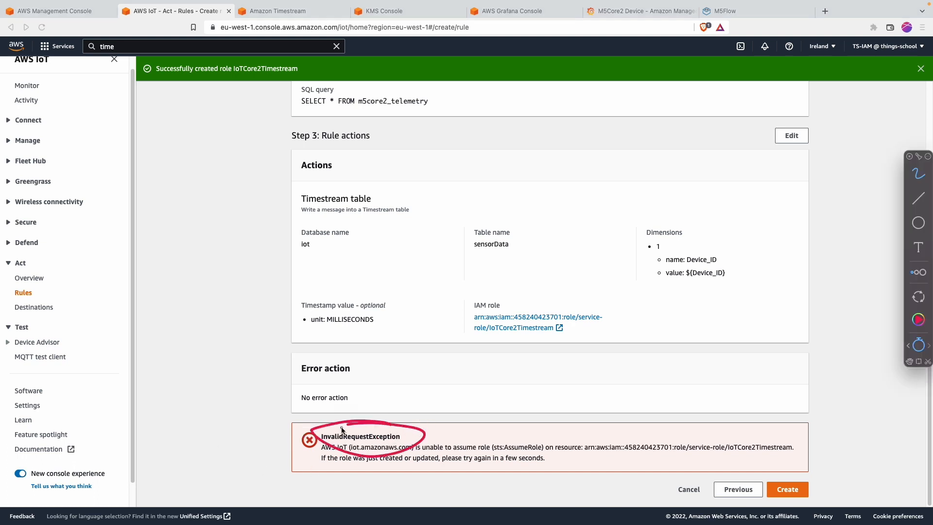
key(Escape)
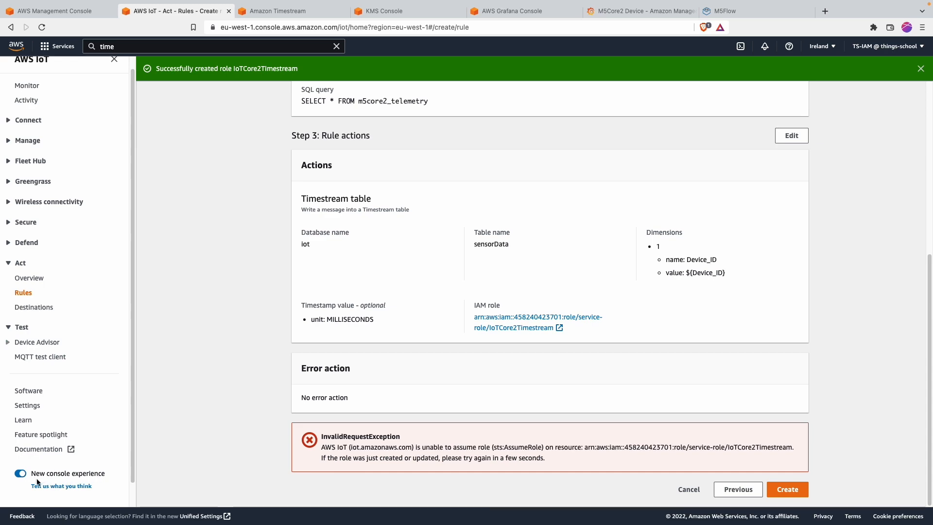
Step: Cancel the failed rule and switch to the original console experience
click(15, 474)
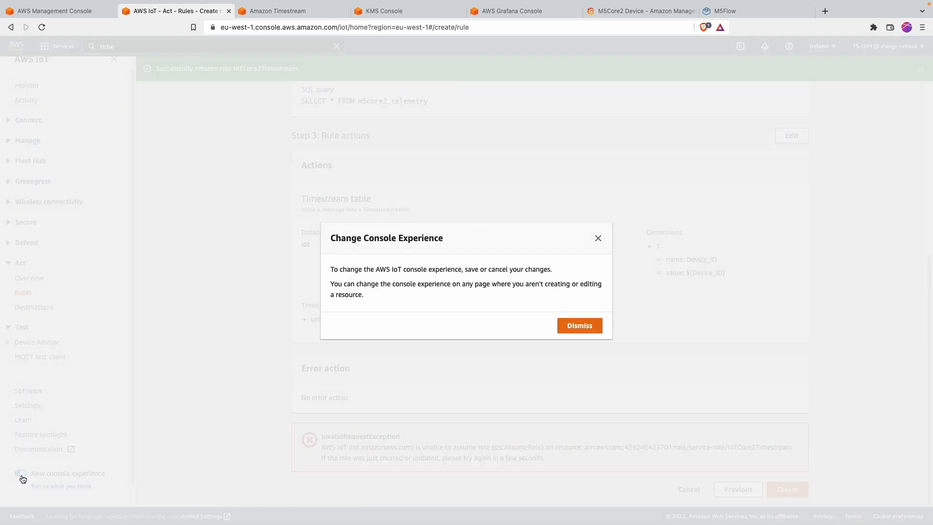
click(577, 326)
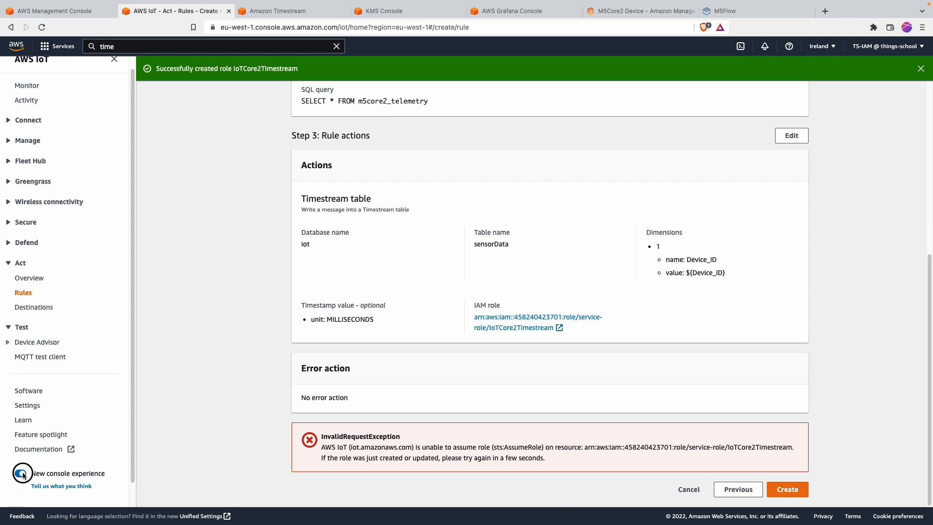
click(22, 474)
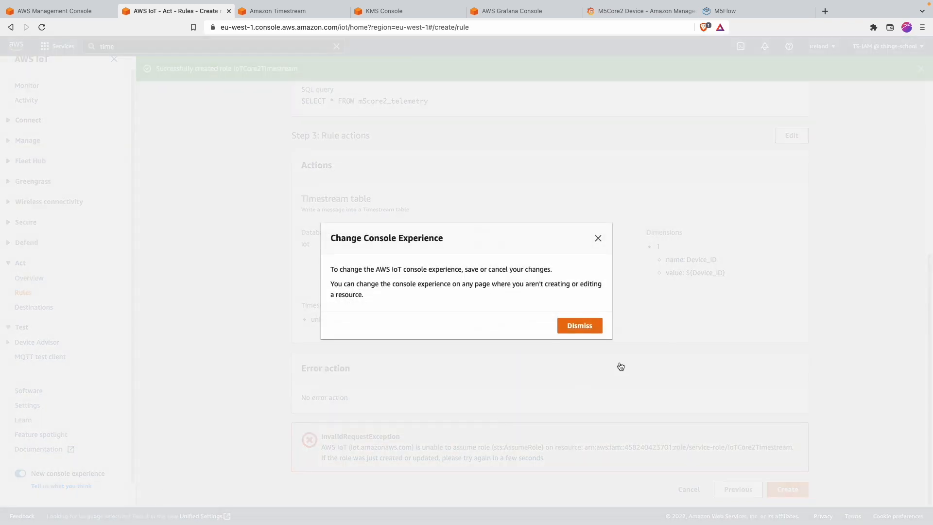
click(588, 326)
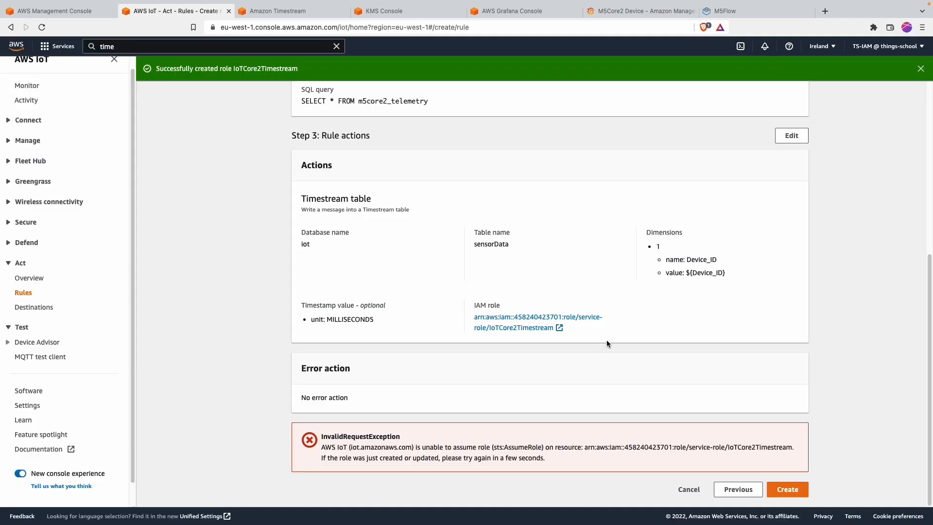
click(734, 488)
scroll(682, 486, down, 5)
click(689, 487)
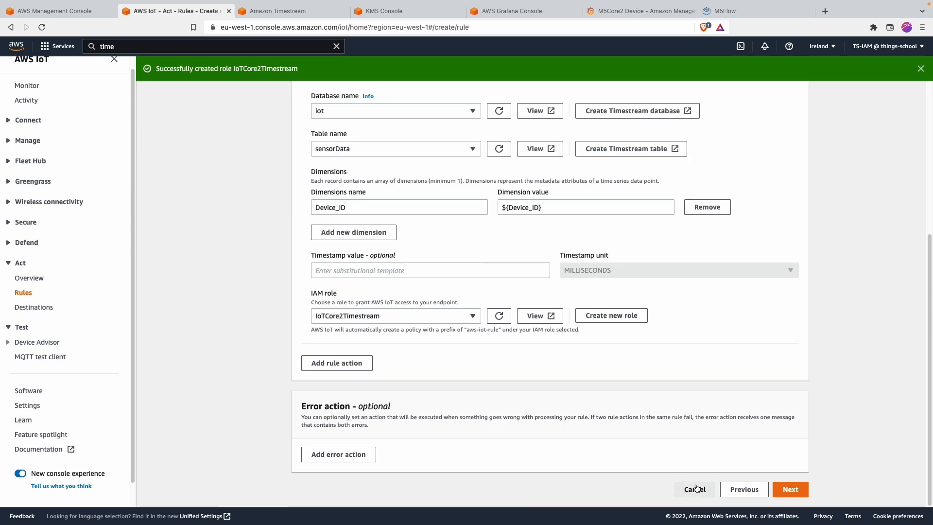
click(24, 448)
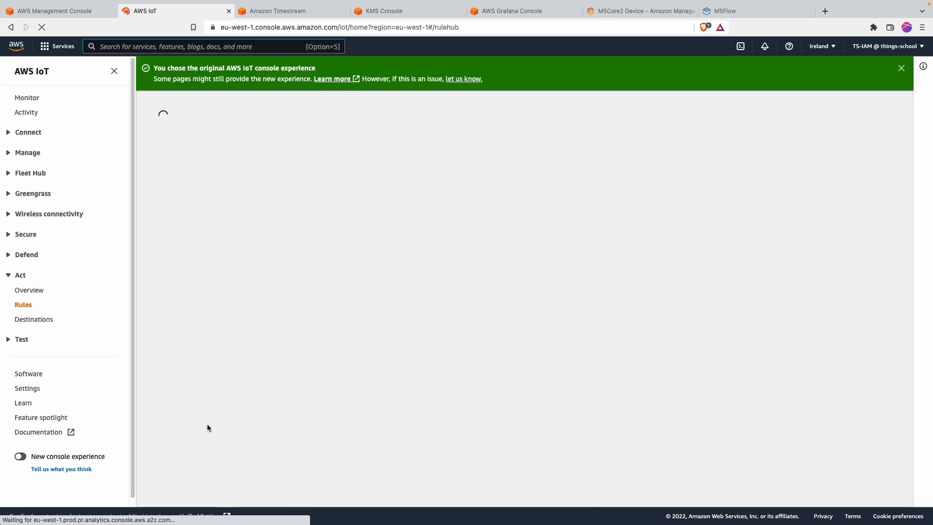
Step: Start a new rule named ToTimestream
click(421, 351)
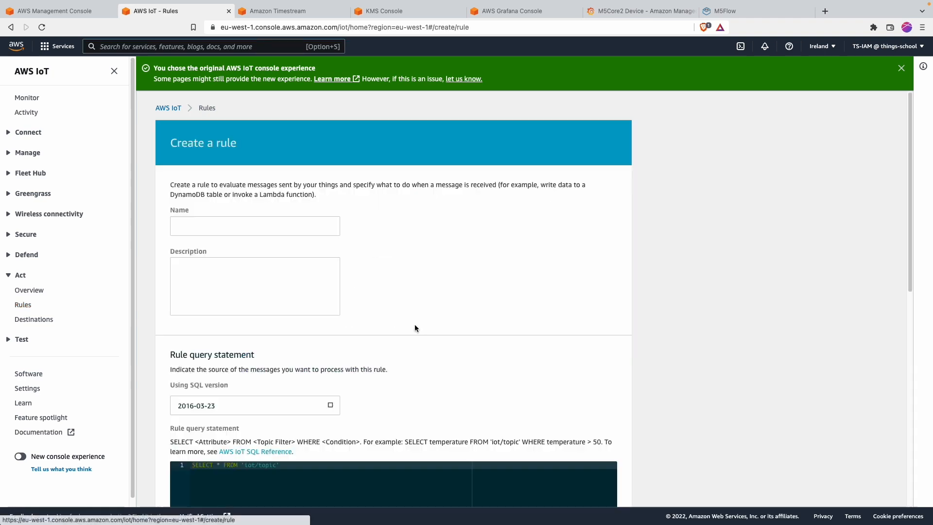
click(314, 230)
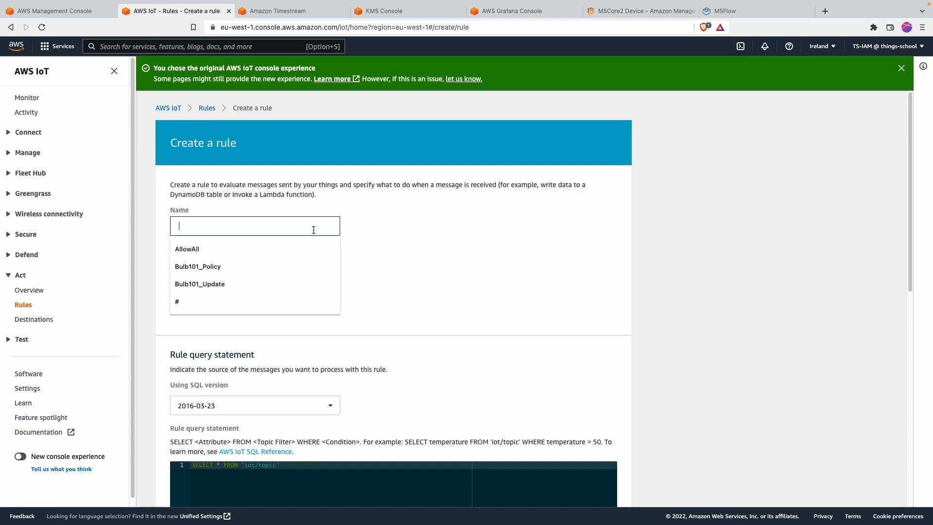
text(ToTimestream)
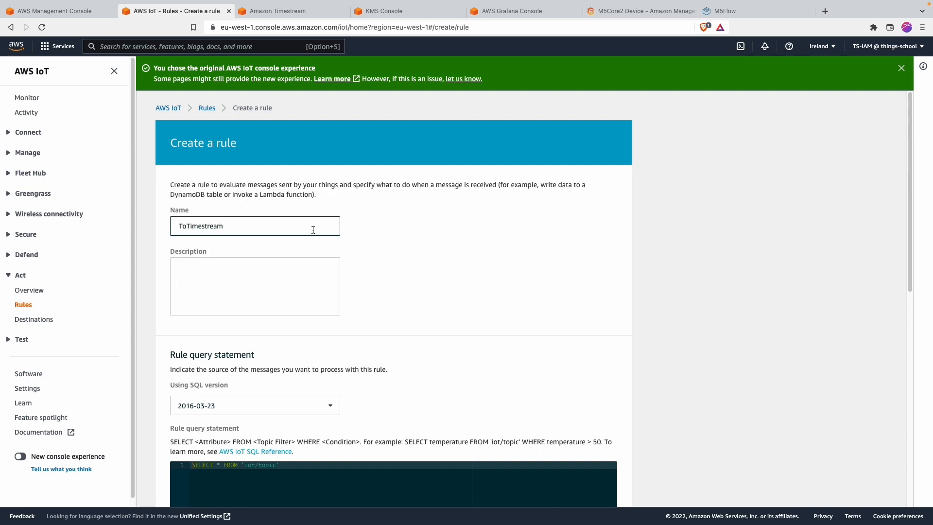
Step: Remove 'iot/topic' so the query reads SELECT * FROM 'M5Core2_telemetry', then add an action
scroll(360, 329, down, 6)
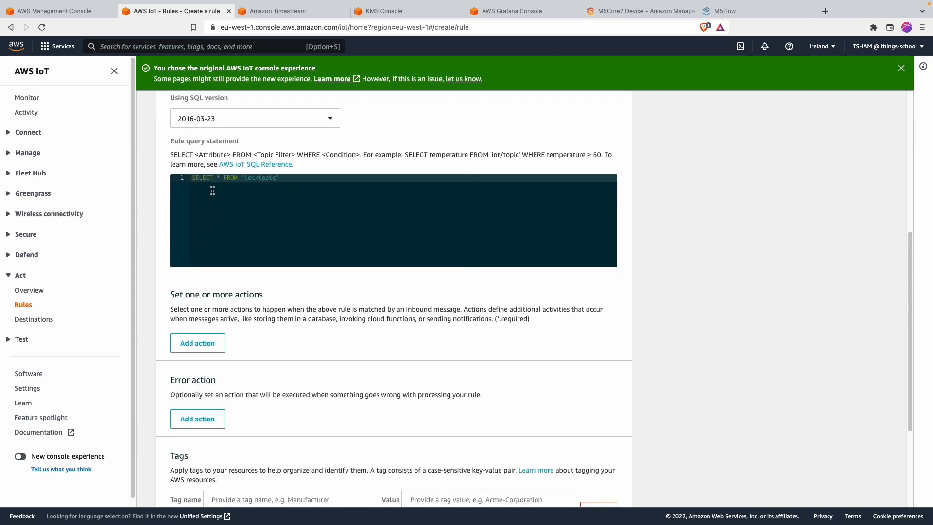
drag(242, 179, 310, 177)
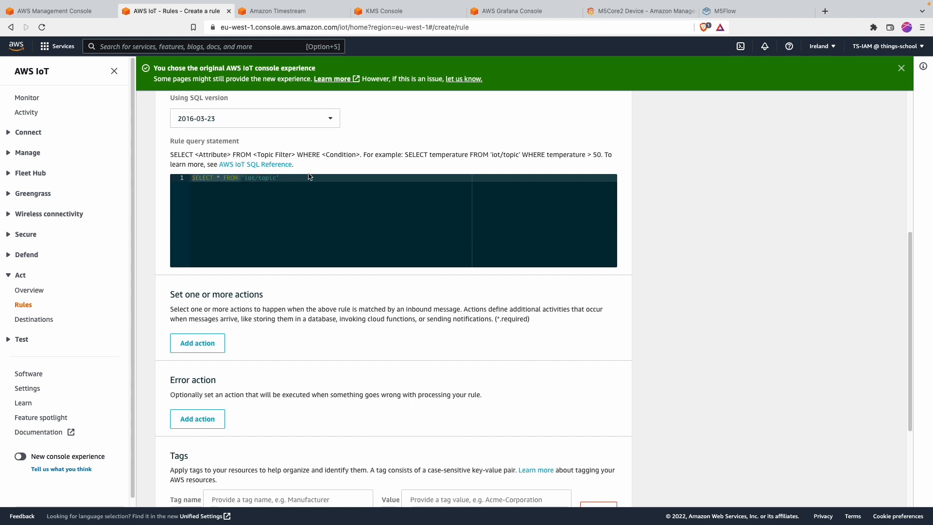
text(')
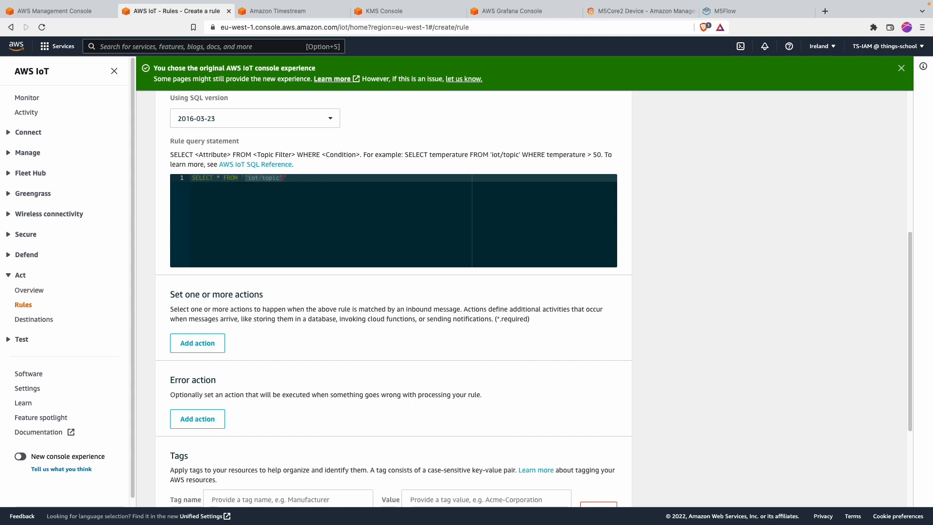
key(BackSpace)
scroll(320, 332, down, 3)
click(207, 243)
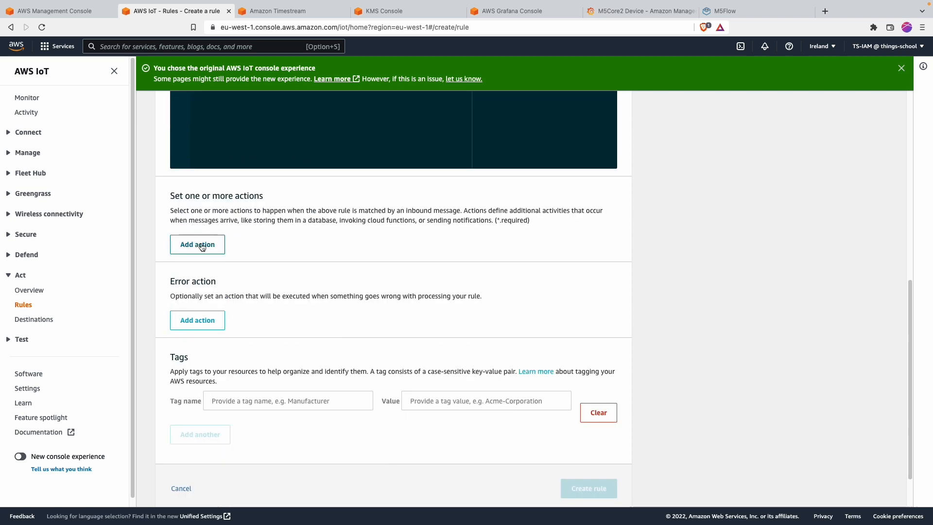
Step: Choose the Timestream table action with database iot and table sensorData
scroll(249, 252, down, 10)
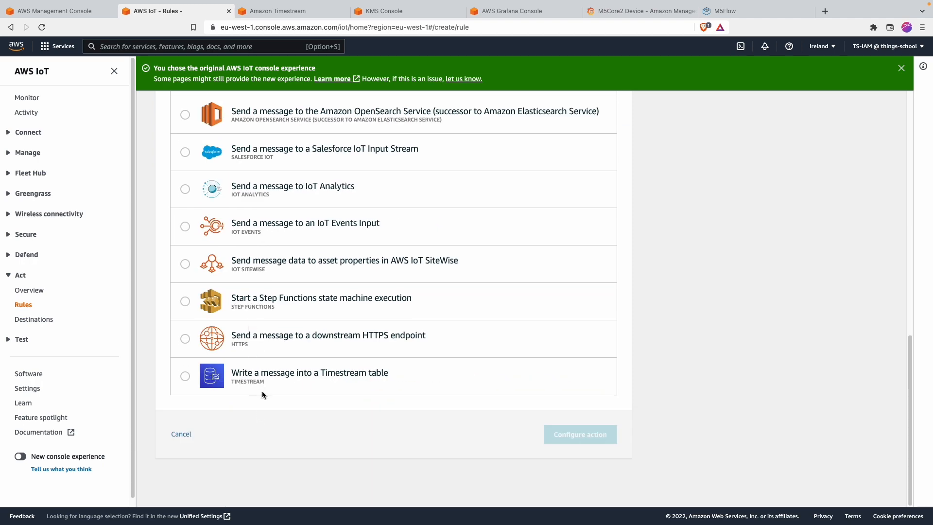
click(263, 387)
click(581, 434)
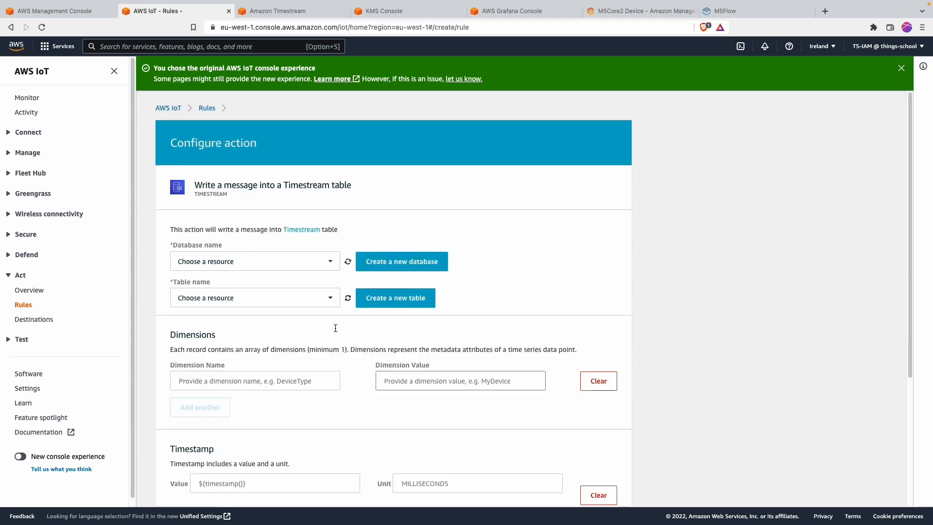
click(242, 264)
click(240, 278)
click(241, 298)
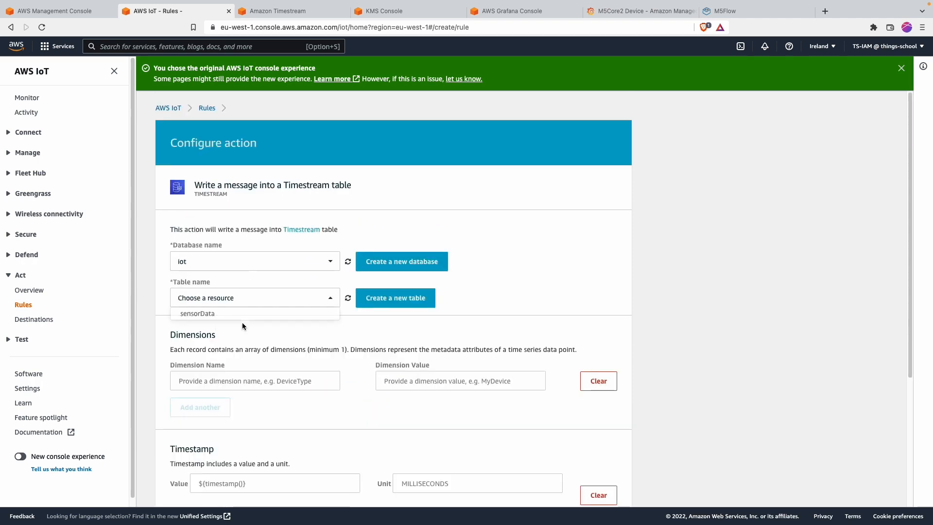
click(242, 314)
scroll(243, 291, down, 2)
Step: Add the dimension Device_ID with value ${Device_ID}
click(242, 273)
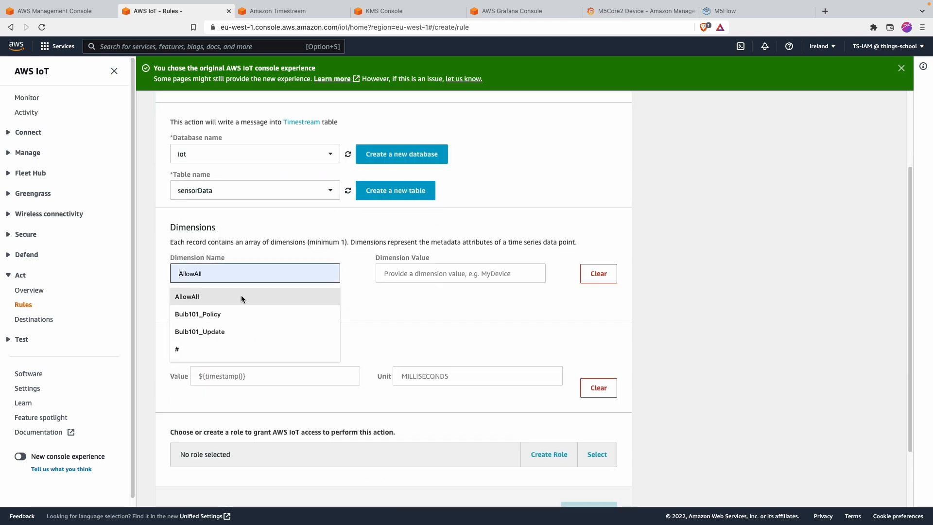
text(De)
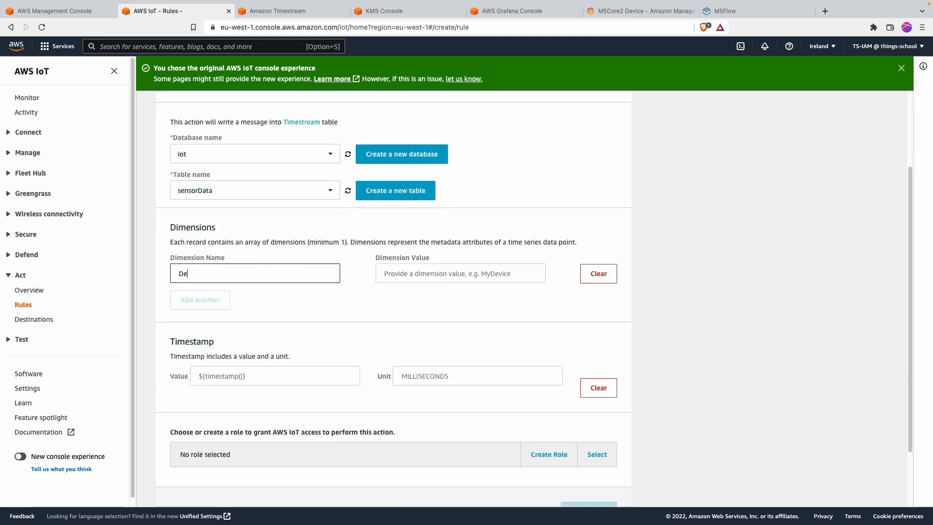
text(vice_ID)
key(Tab)
text($)
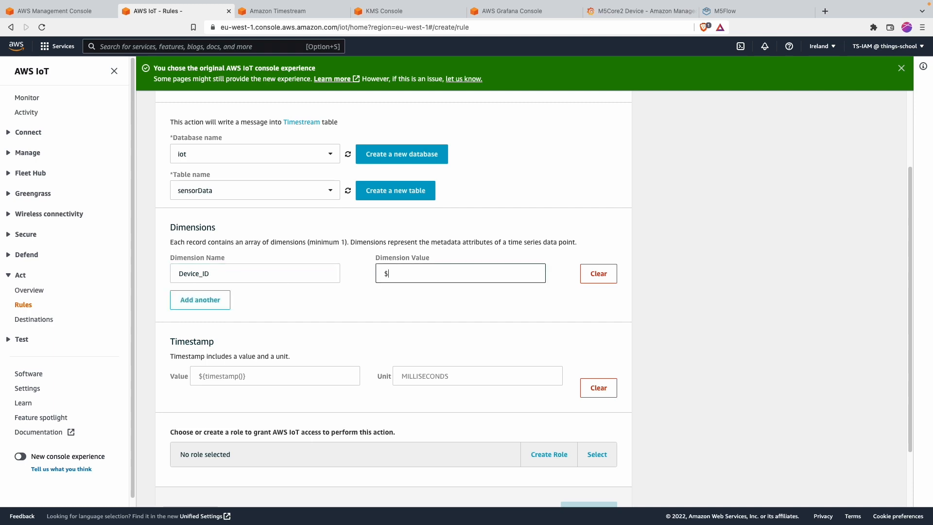
text({}Device_ID)
scroll(246, 368, down, 3)
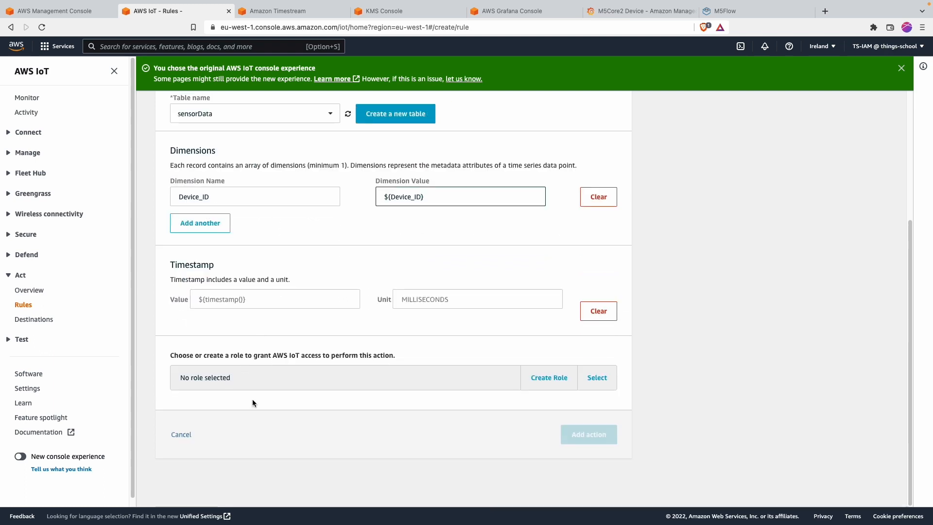
Step: Assign the IoTCore2Timestream role and add the Timestream action to the rule
click(597, 378)
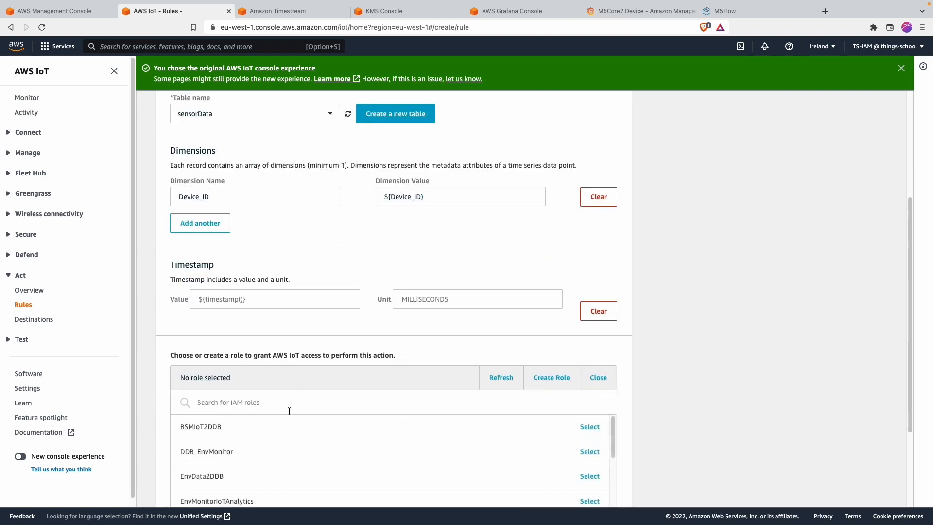
scroll(289, 411, down, 1)
click(260, 380)
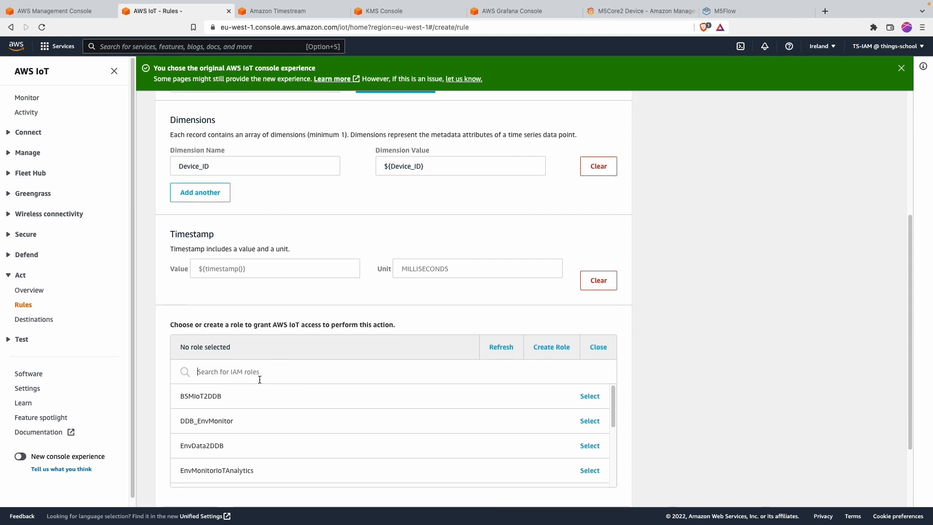
text(time)
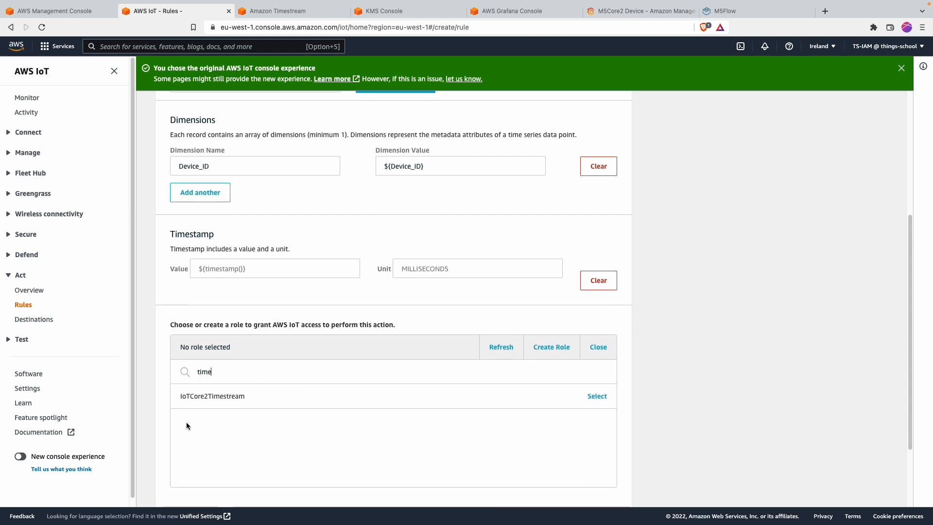
click(197, 397)
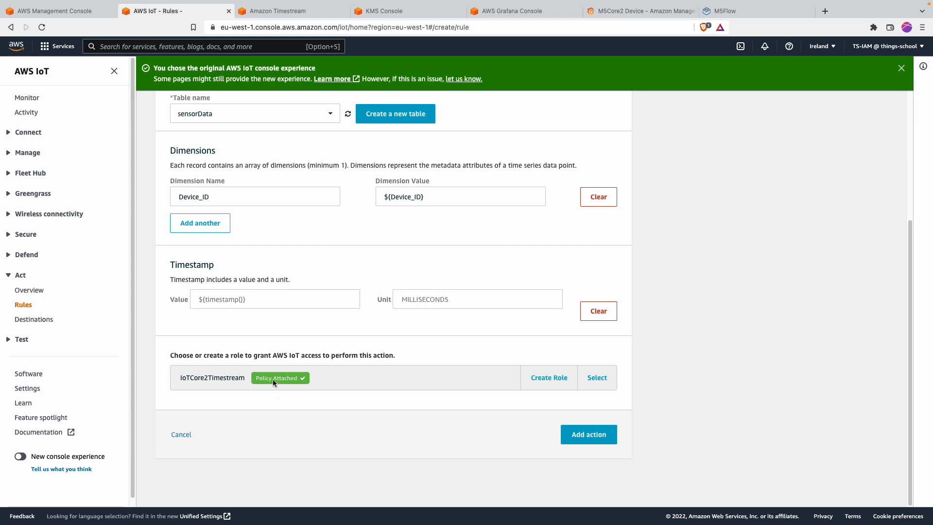
click(589, 434)
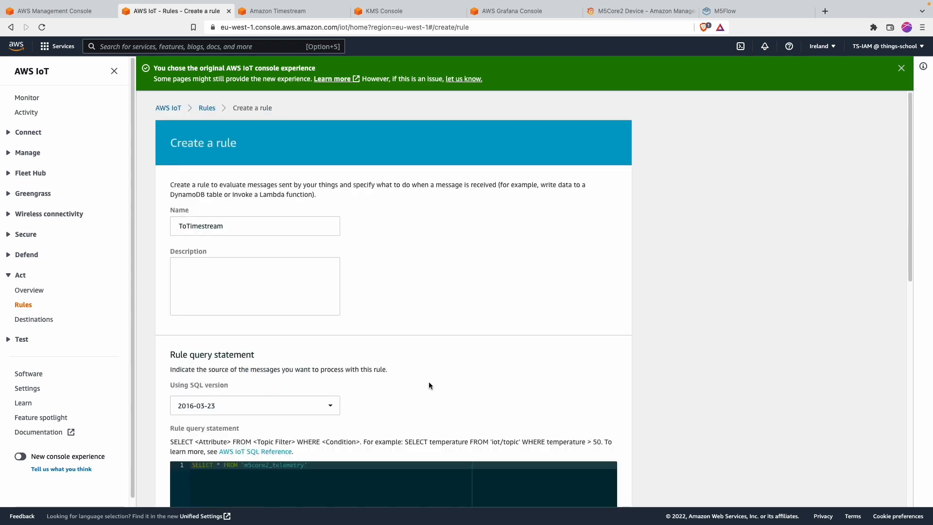
Step: Create the ToTimestream rule and enable it
scroll(429, 381, down, 3)
scroll(429, 385, down, 8)
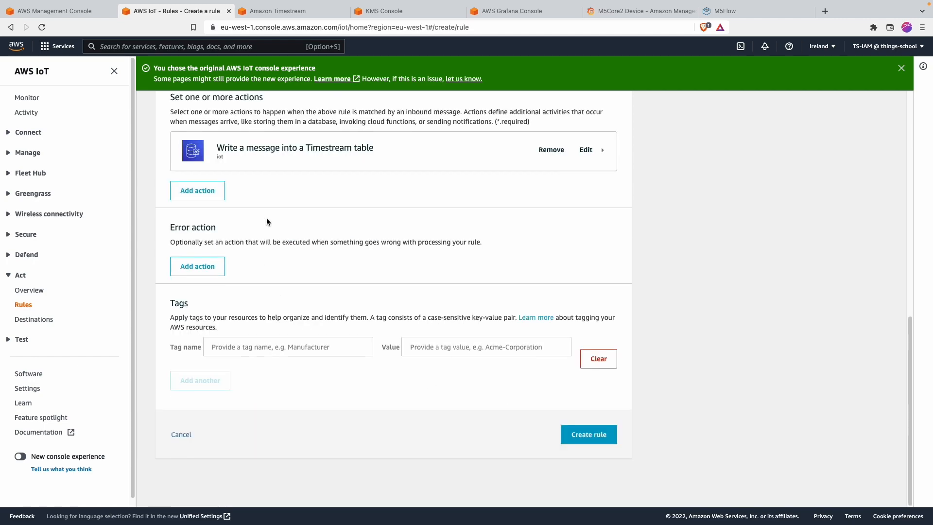
click(587, 426)
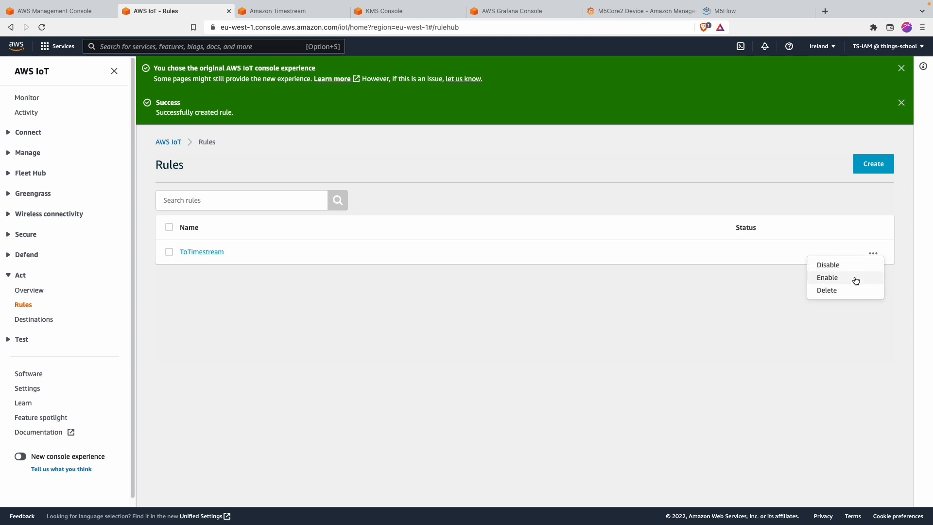
click(853, 279)
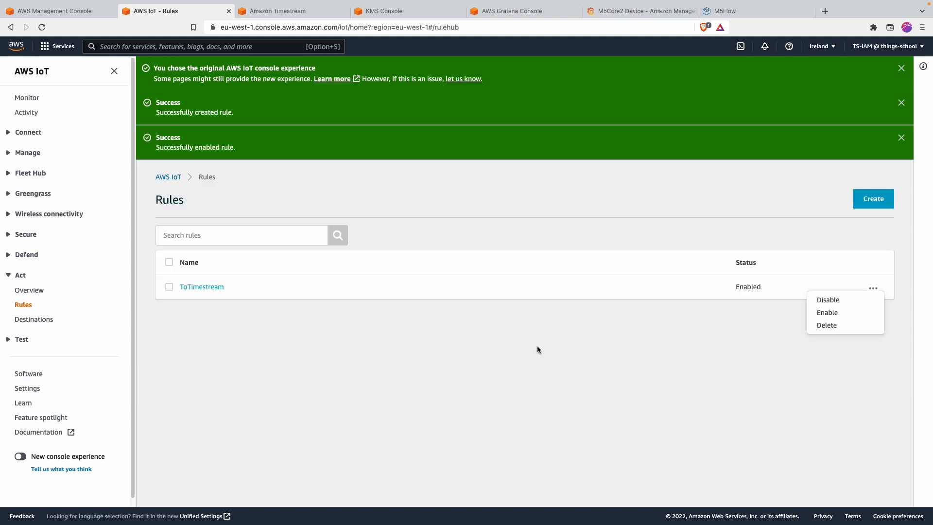
Step: Close the notification banners and move to the Timestream query editor
click(902, 68)
click(902, 68)
click(902, 68)
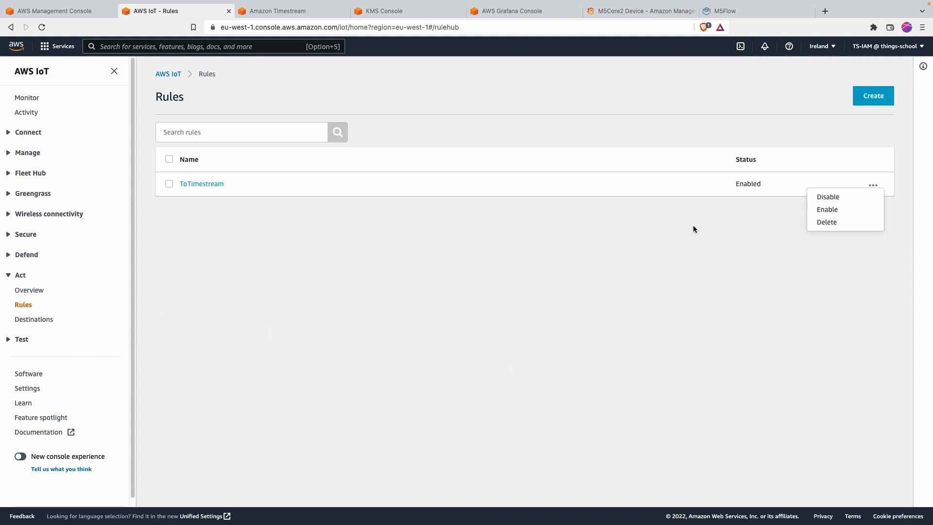
click(304, 15)
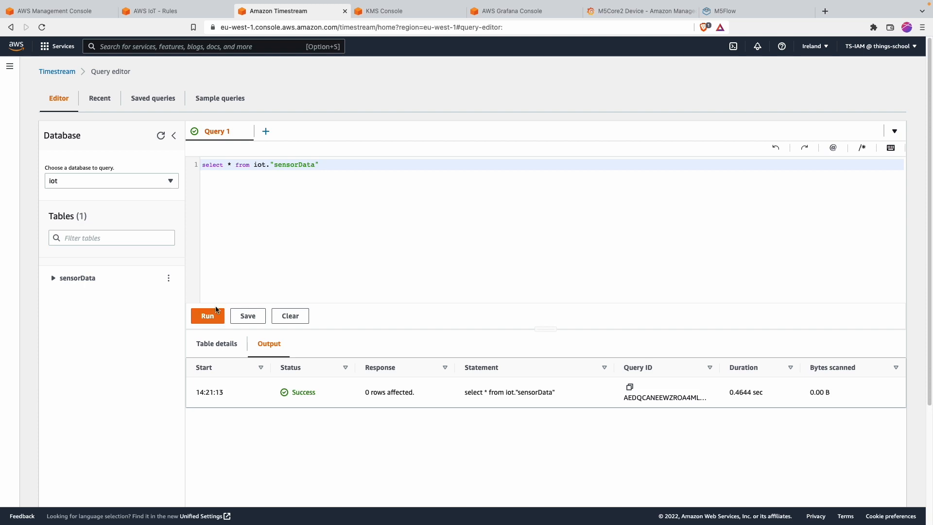
Step: Run select * from iot."sensorData" and highlight the returned sensor readings
click(212, 321)
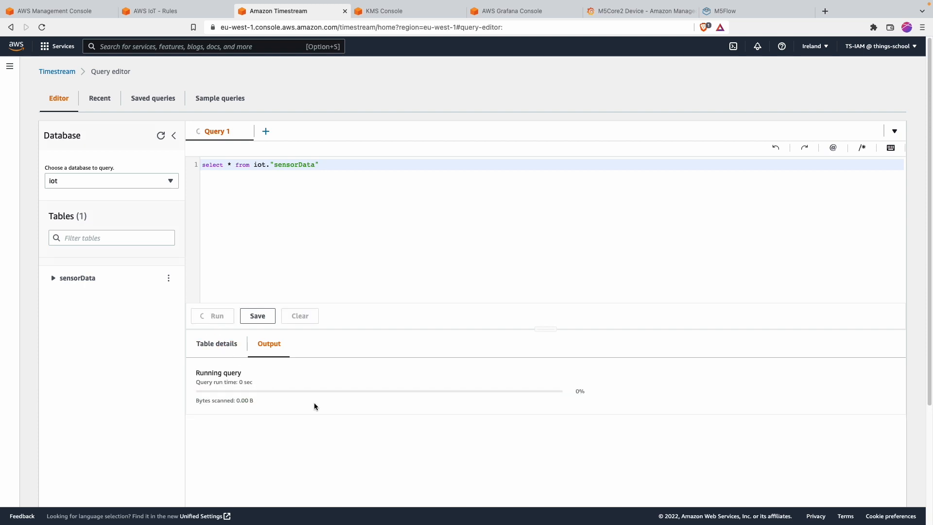
scroll(281, 396, down, 3)
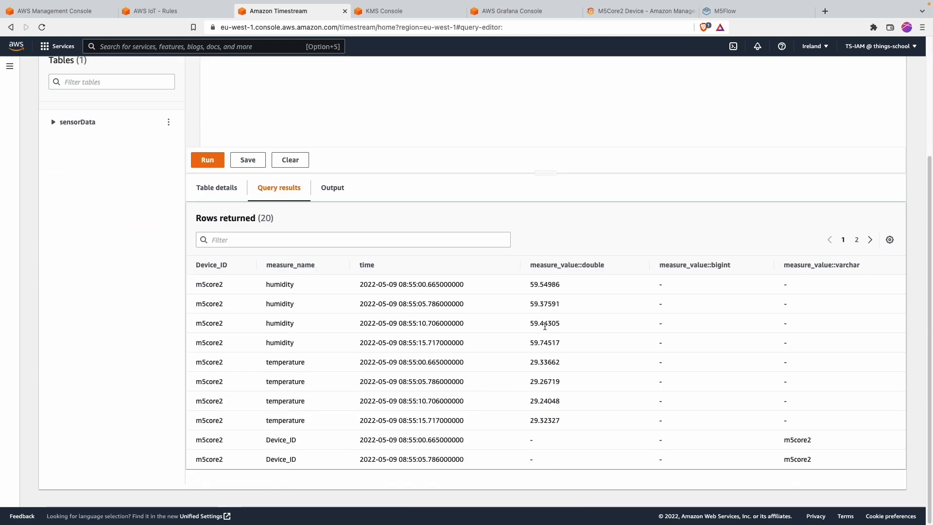
key(alt+Tab)
mouse_move(180, 272)
mouse_down()
mouse_move(211, 278)
mouse_move(183, 266)
mouse_move(186, 273)
mouse_up()
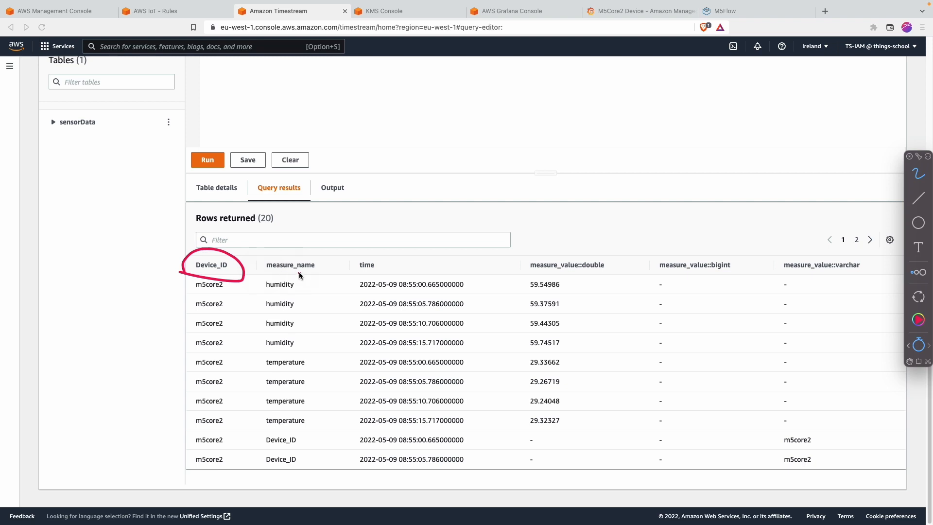
mouse_move(265, 272)
mouse_down()
mouse_move(287, 275)
mouse_move(305, 254)
mouse_move(261, 264)
mouse_up()
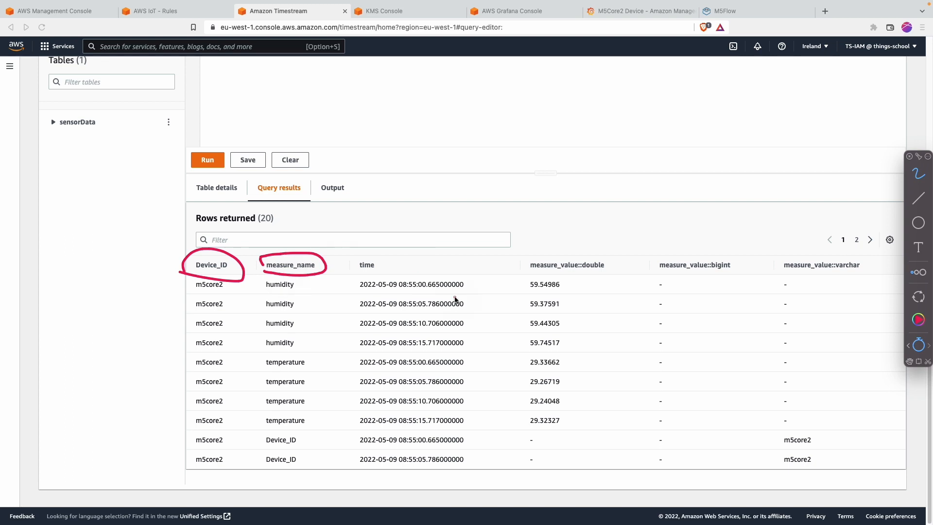
mouse_move(539, 275)
mouse_down()
mouse_move(529, 272)
mouse_move(608, 256)
mouse_move(522, 277)
mouse_up()
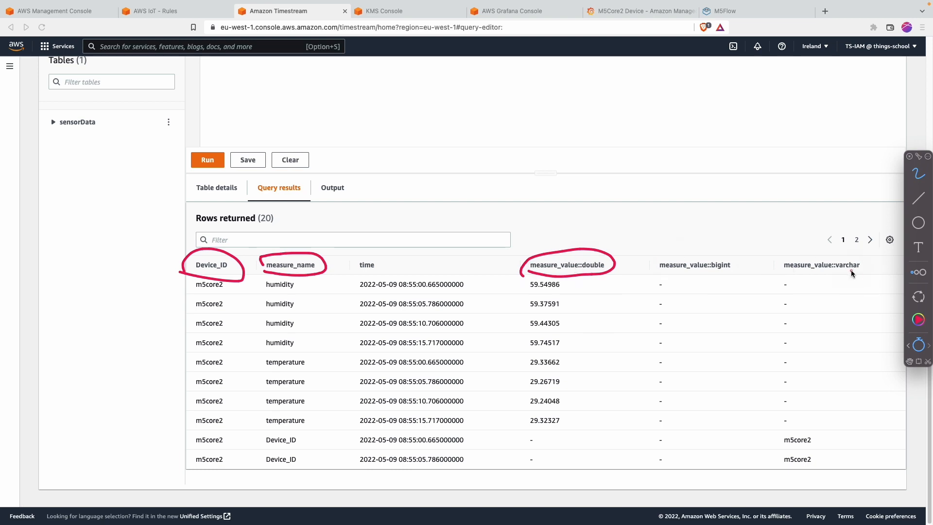
mouse_move(368, 250)
mouse_down()
mouse_move(362, 279)
mouse_move(379, 270)
mouse_up()
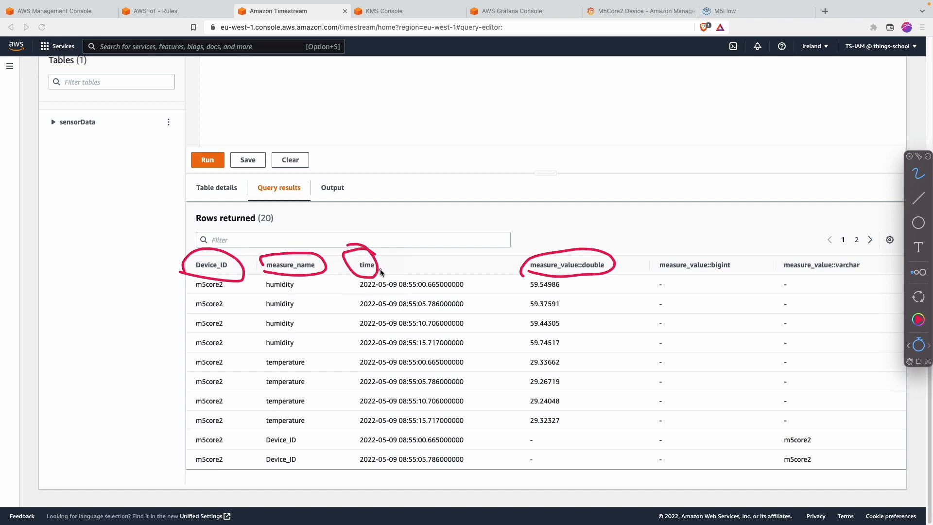
key(Escape)
key(Escape)
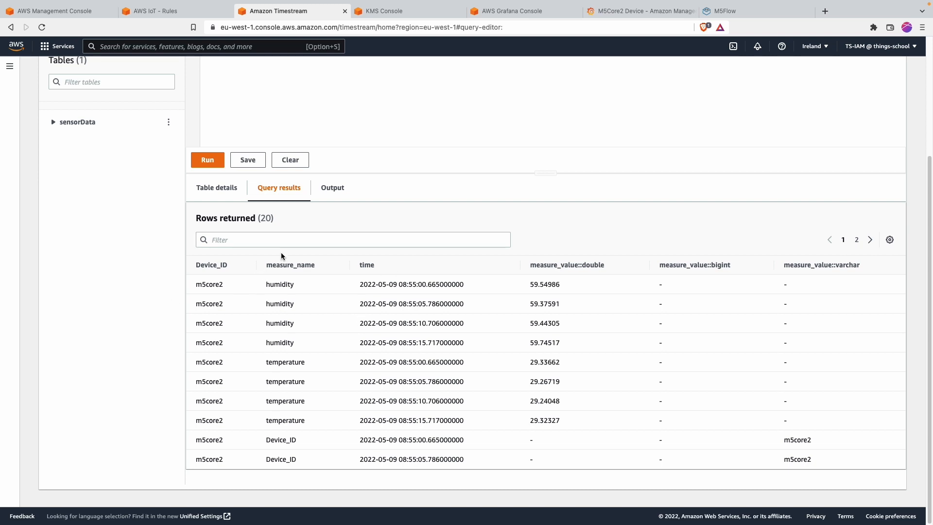
Step: Page through the results, rerun the query for fresh rows, and go to Amazon Managed Grafana
click(869, 239)
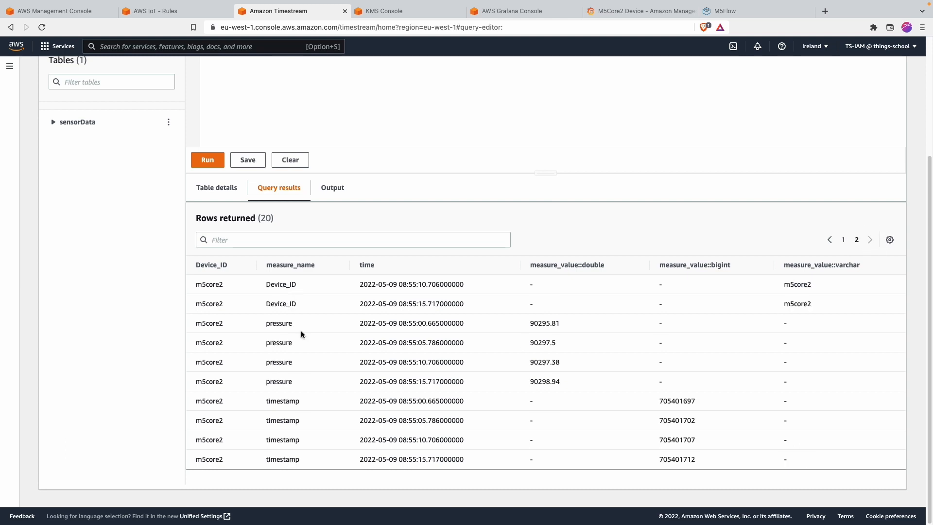
click(829, 240)
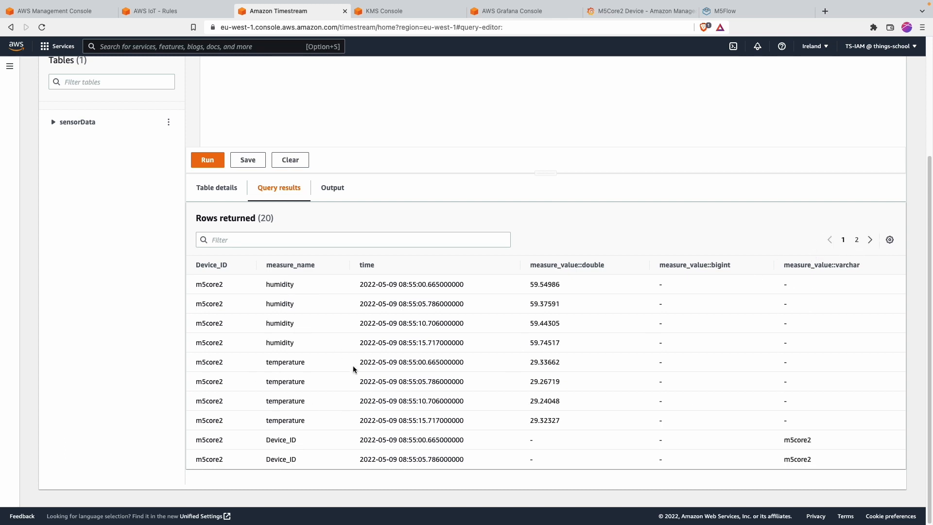
scroll(353, 366, up, 5)
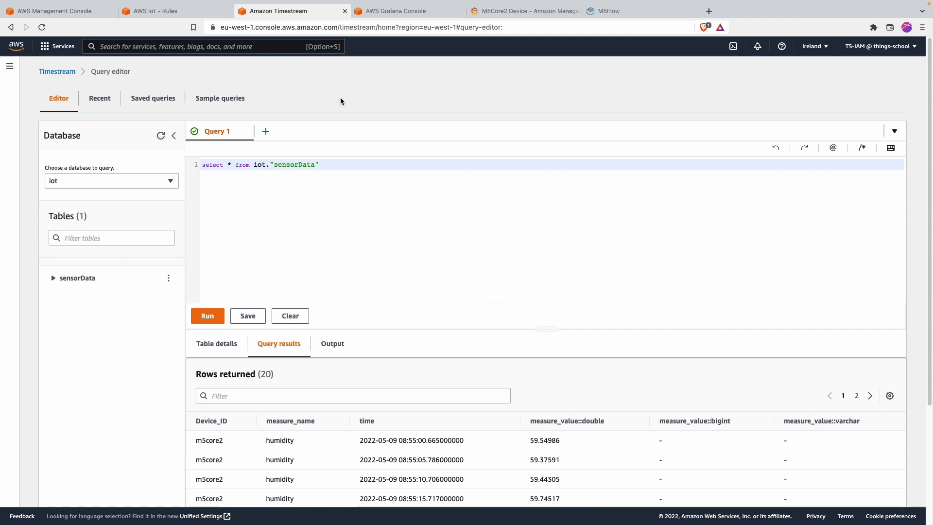
scroll(227, 279, down, 5)
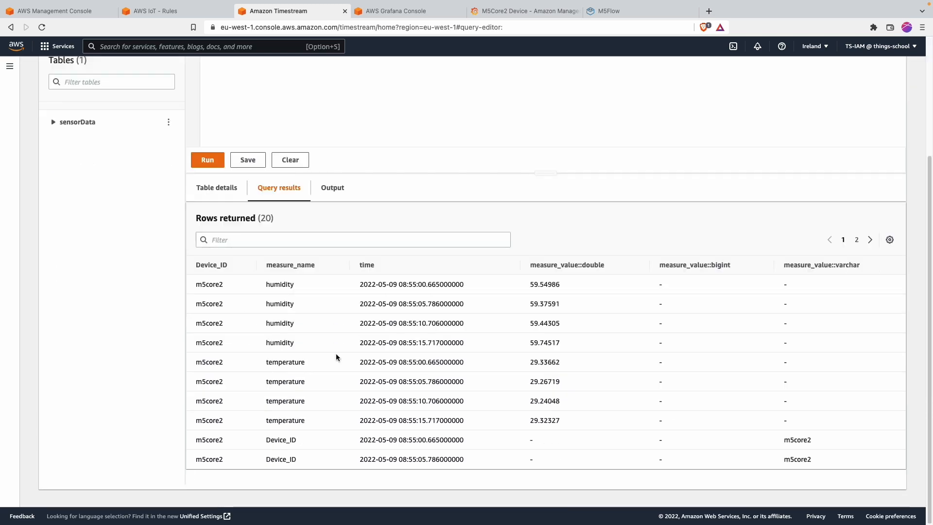
click(212, 160)
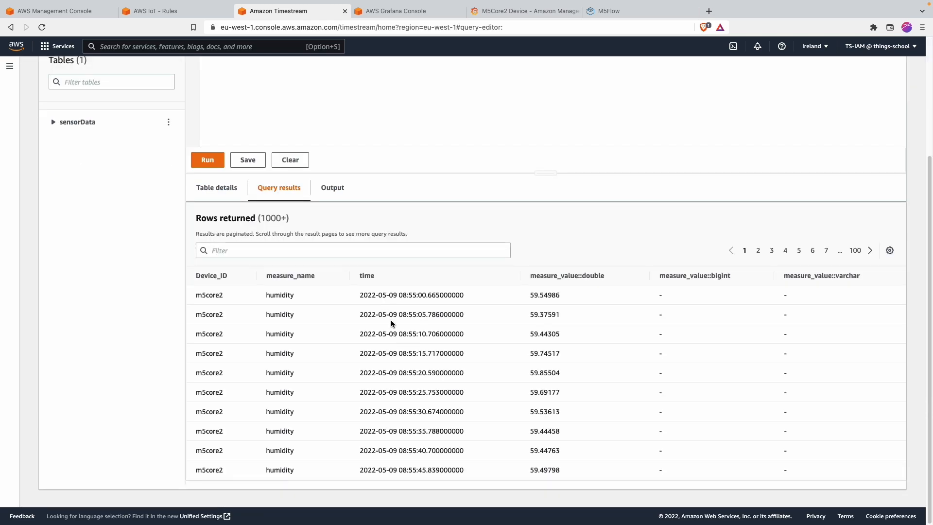
scroll(422, 275, up, 5)
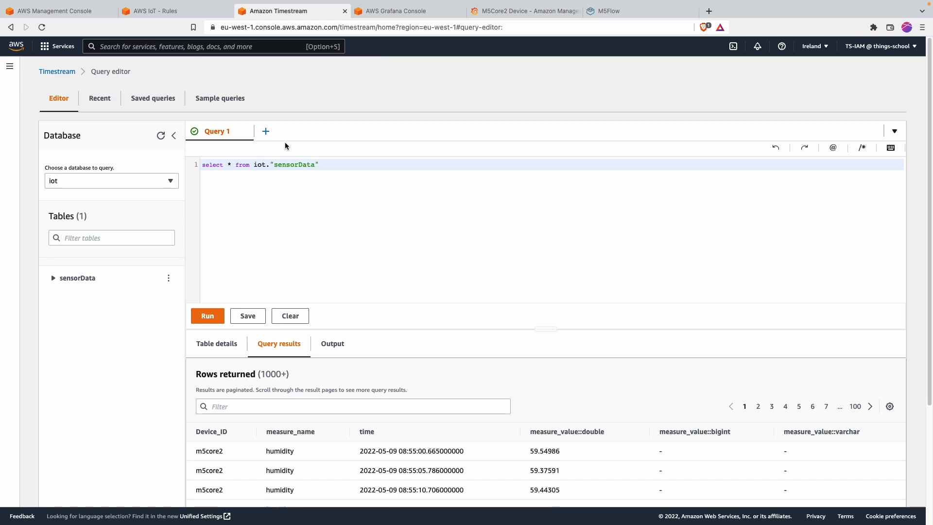
click(410, 39)
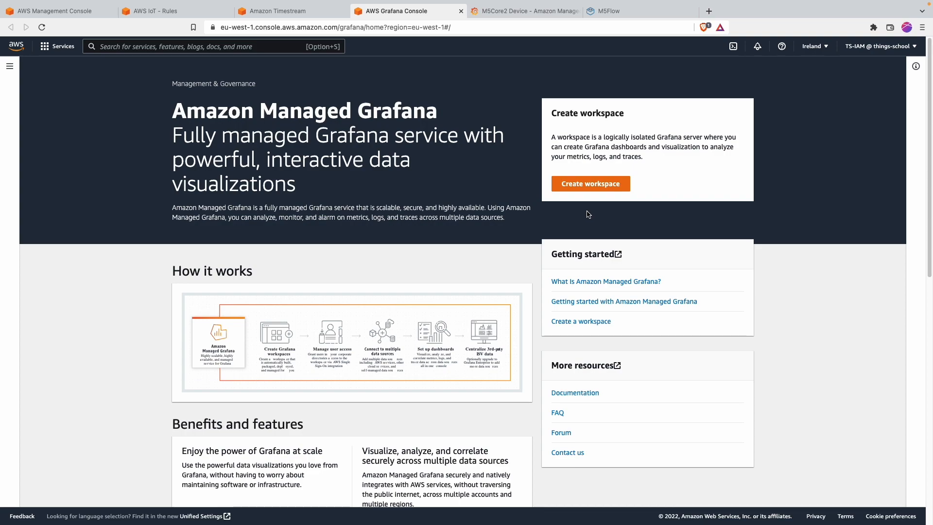
Step: Close the M5Core2 device and M5Flow project pages, confirming the leave prompt
scroll(587, 212, down, 2)
scroll(587, 211, down, 10)
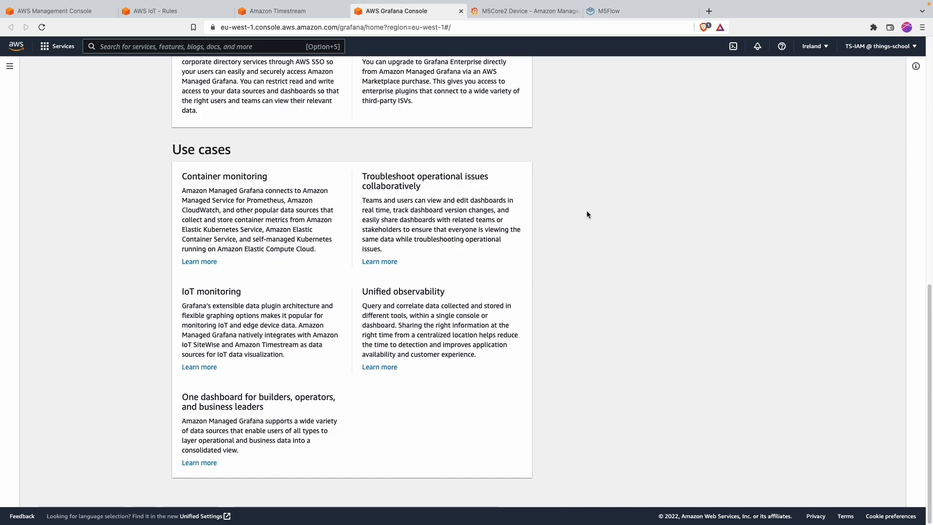
scroll(587, 211, up, 12)
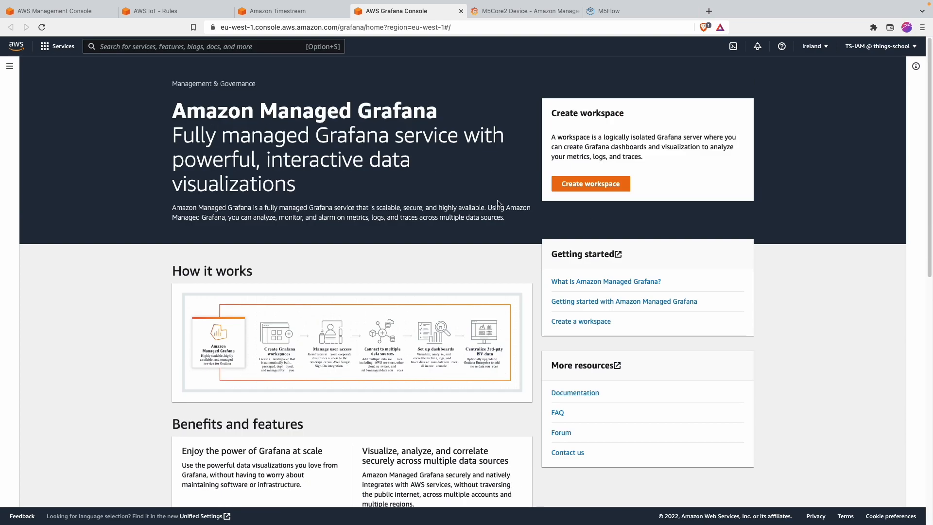
click(578, 10)
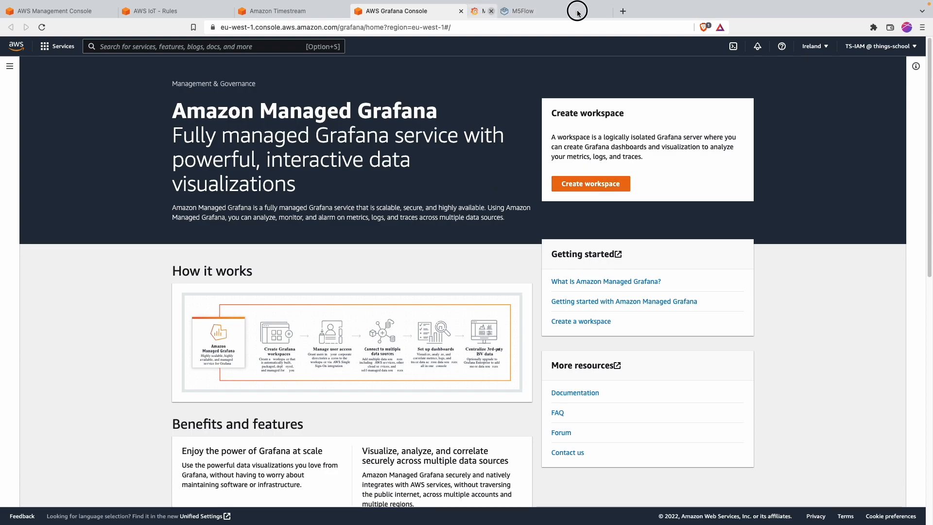
click(578, 11)
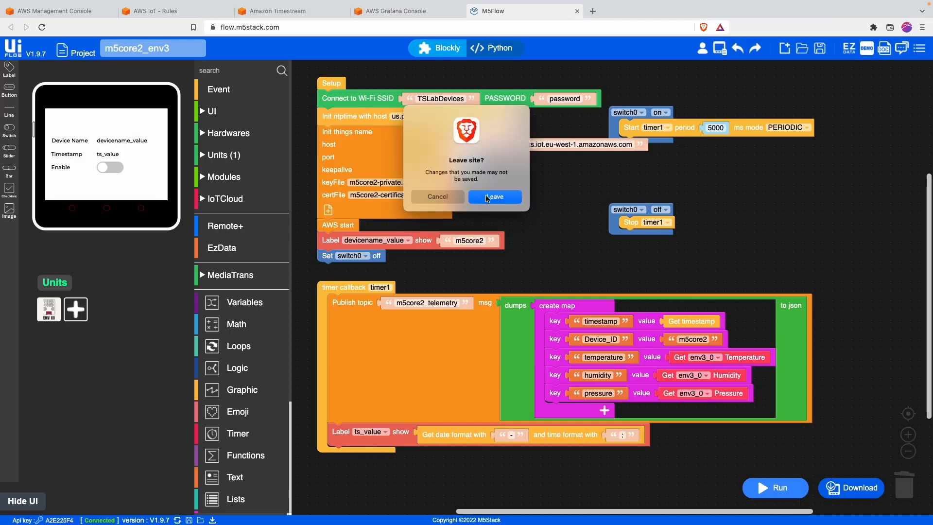
click(487, 198)
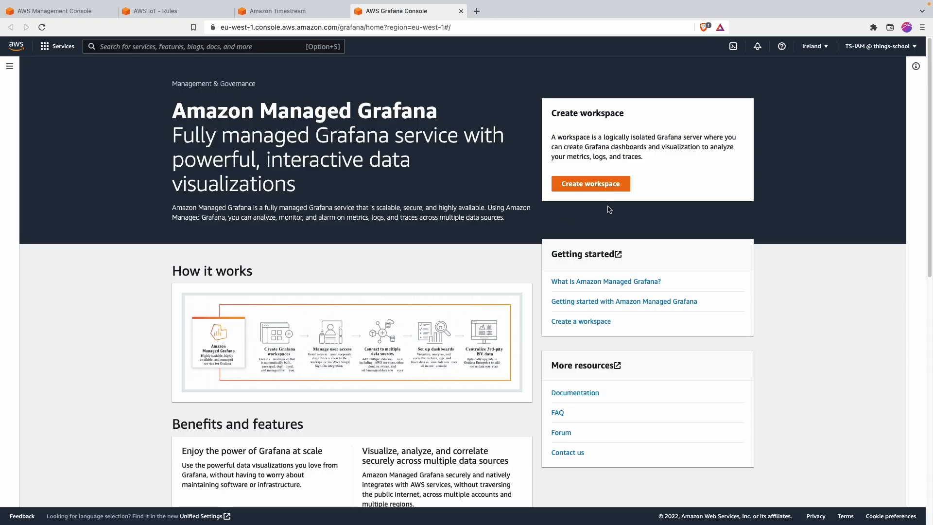
Step: Start a new Grafana workspace named iotdashboard and advance to the settings step
click(607, 184)
click(318, 221)
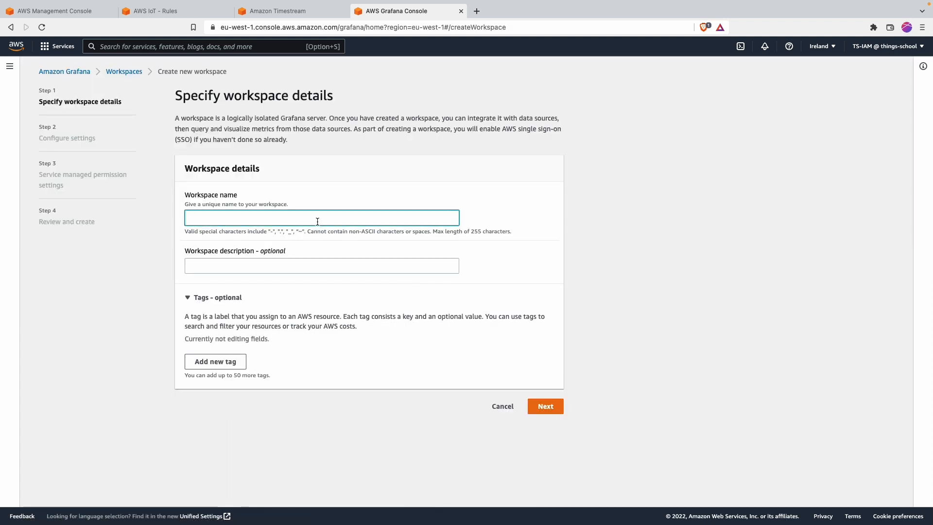
text(iotdashboard)
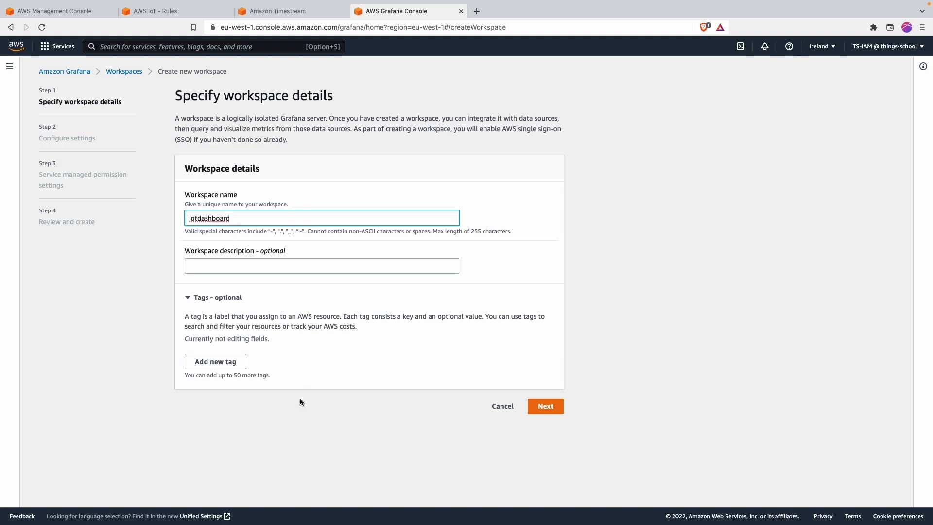
click(562, 405)
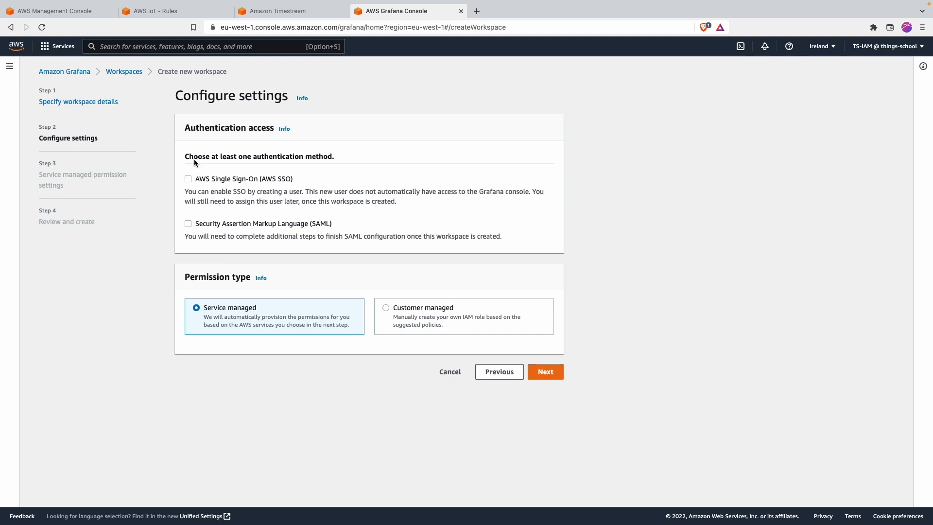
Step: Choose AWS Single Sign-On authentication and continue to permission settings
click(188, 178)
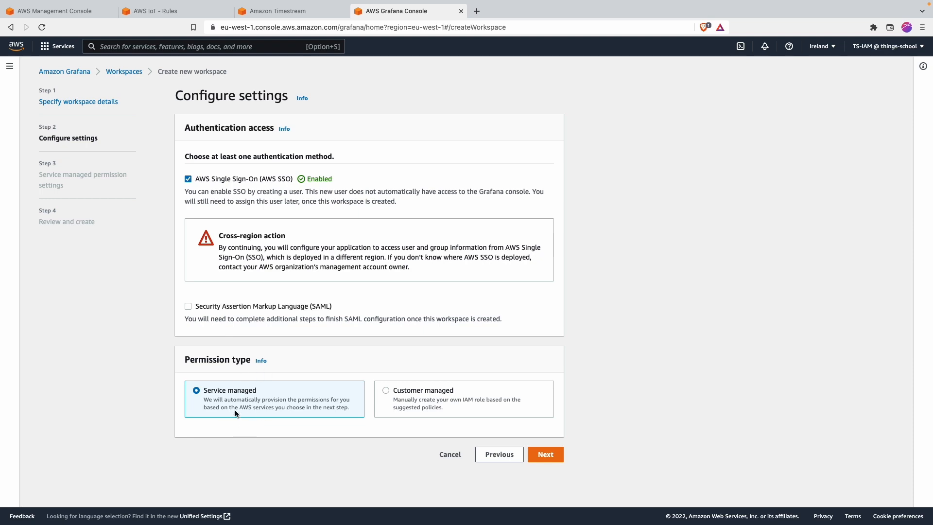
click(546, 455)
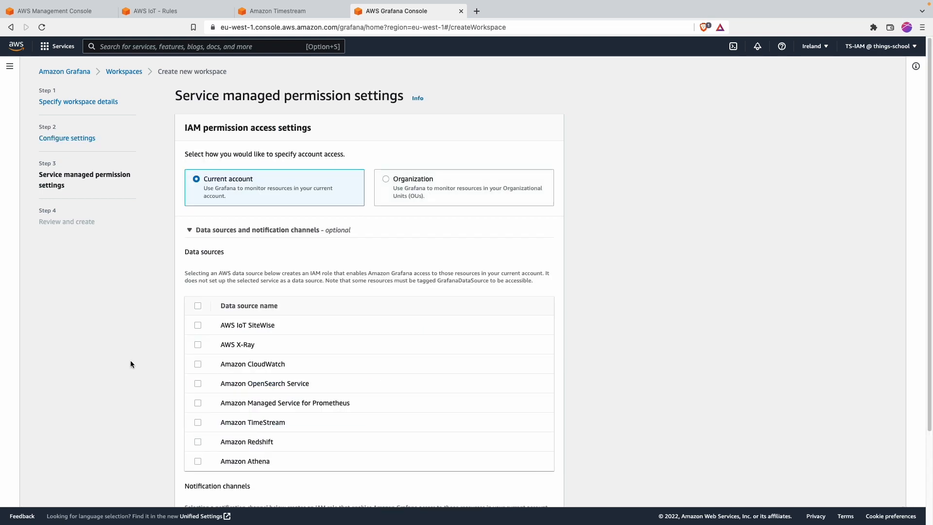
scroll(131, 362, down, 2)
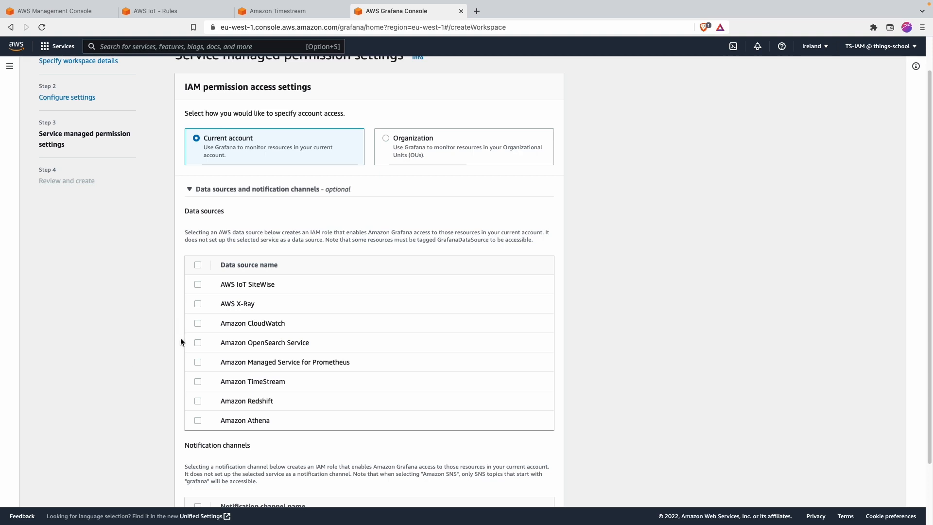
scroll(180, 340, down, 2)
Step: Grant access to all eight data sources and Amazon SNS notifications, then proceed to review
click(198, 339)
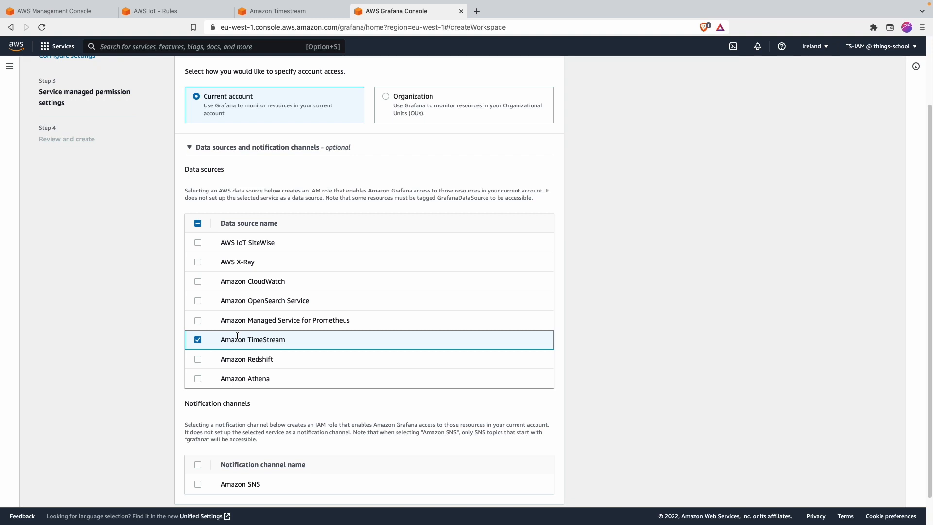
scroll(179, 295, down, 1)
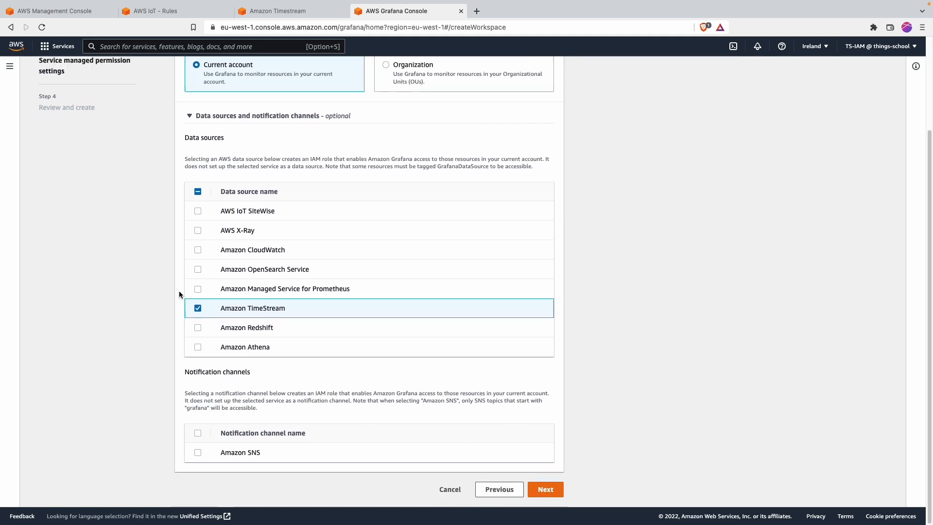
click(197, 192)
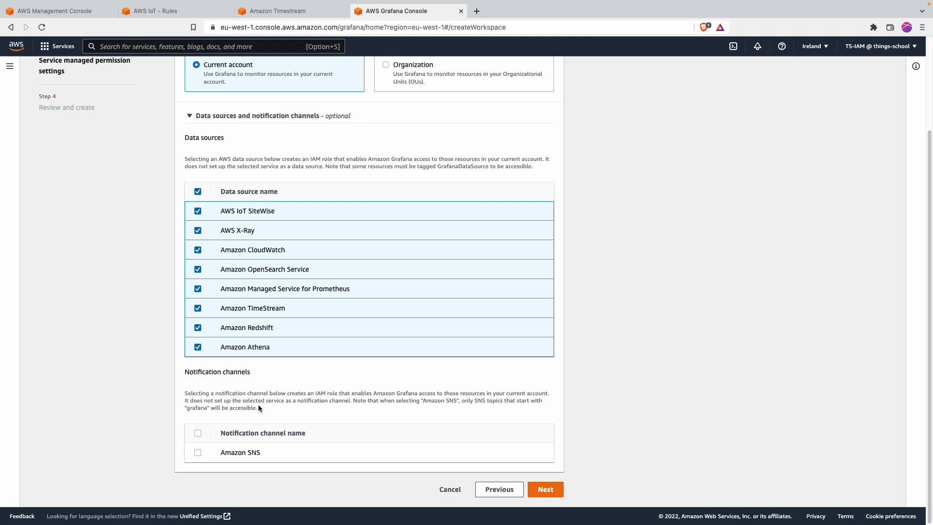
click(198, 433)
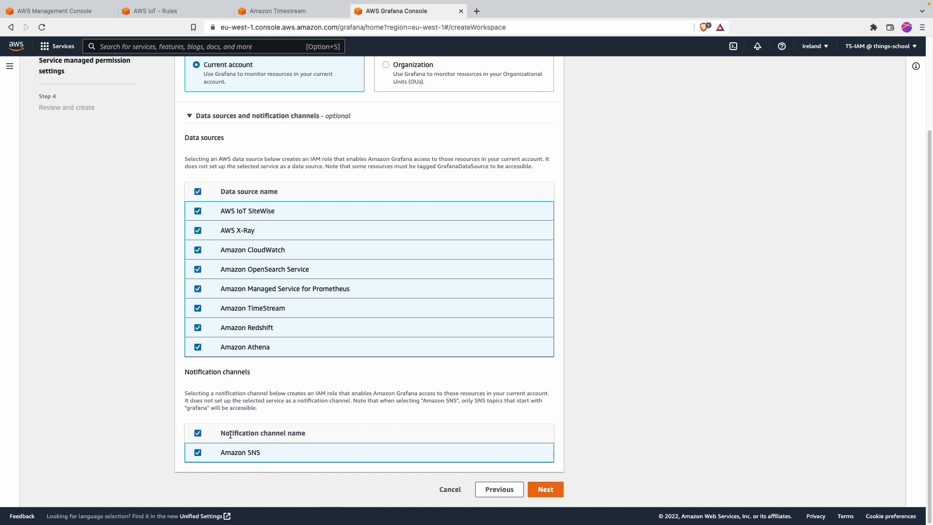
click(544, 489)
scroll(342, 322, down, 1)
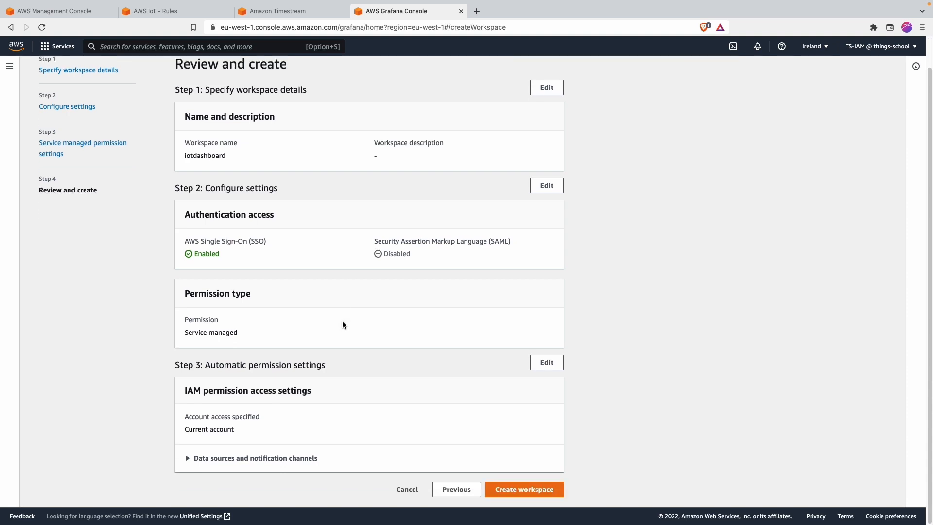
Step: Create the iotdashboard workspace and open AWS Single Sign-On in a new tab via a 'single' search
click(527, 490)
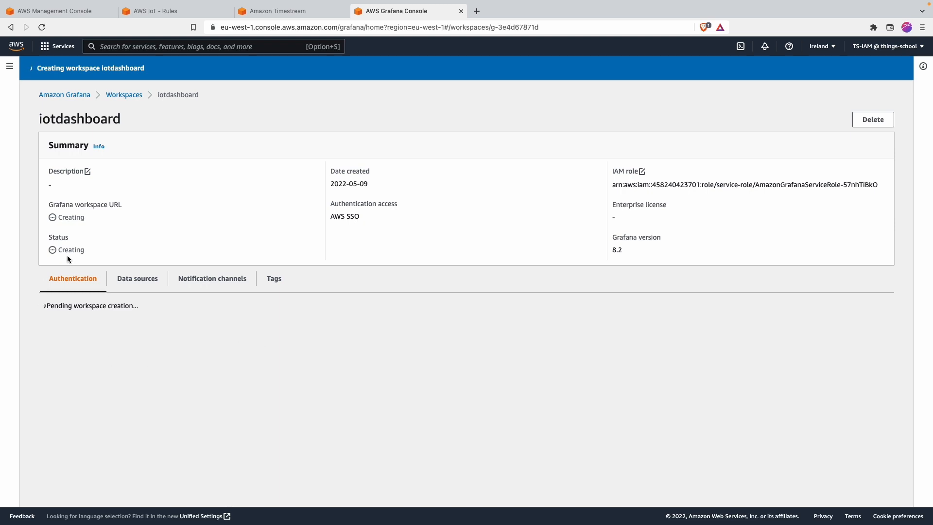
double_click(352, 216)
click(138, 49)
text(single)
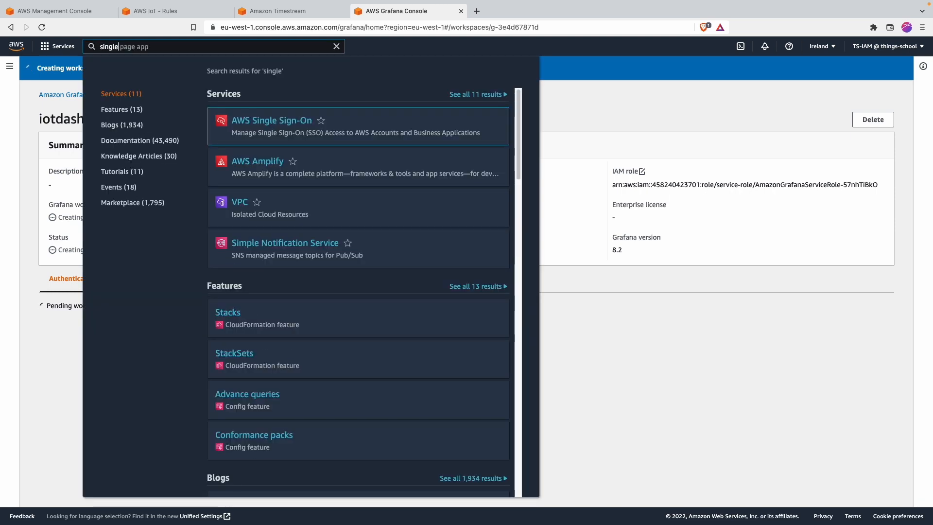
super+click(287, 124)
click(587, 103)
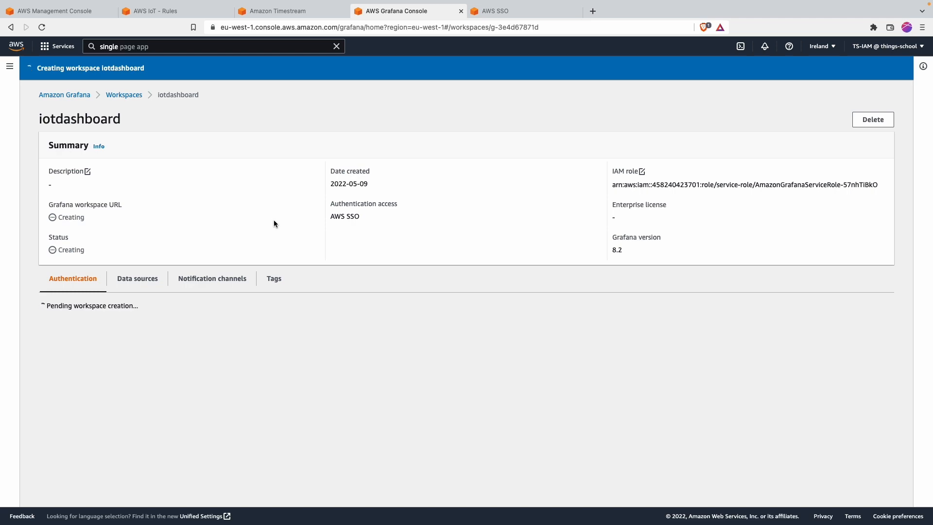
click(544, 12)
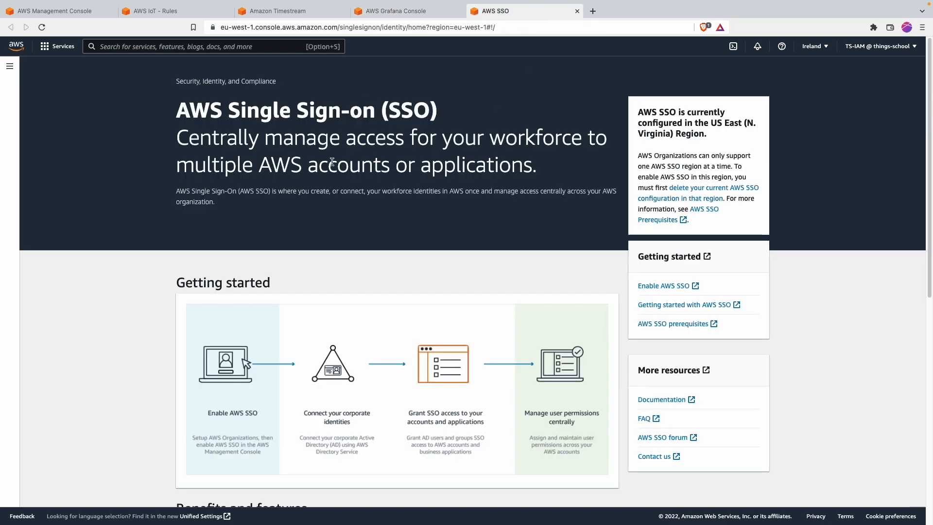
scroll(230, 231, down, 3)
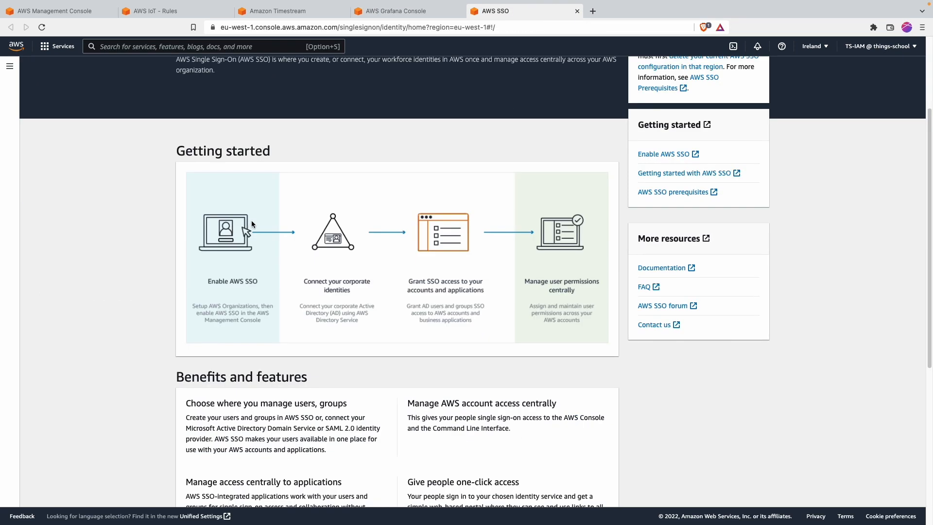
scroll(252, 220, up, 3)
click(10, 67)
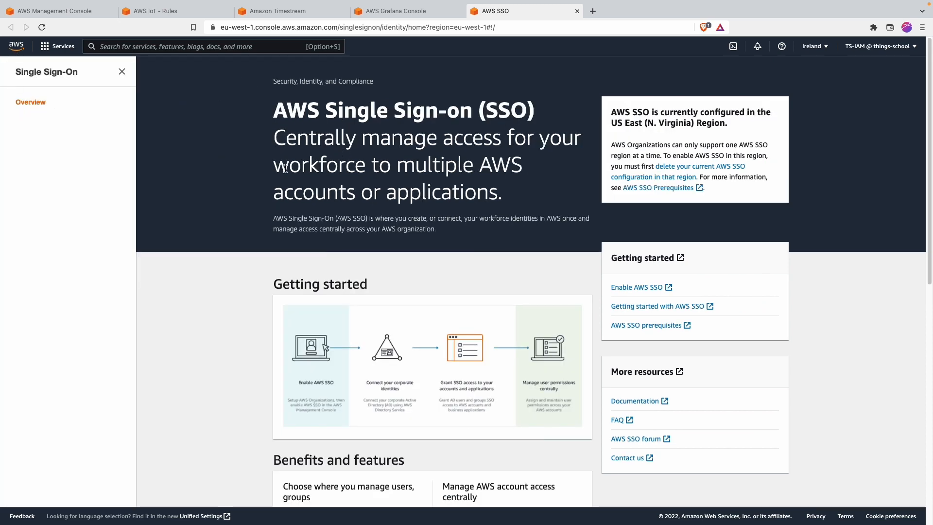
scroll(286, 168, down, 9)
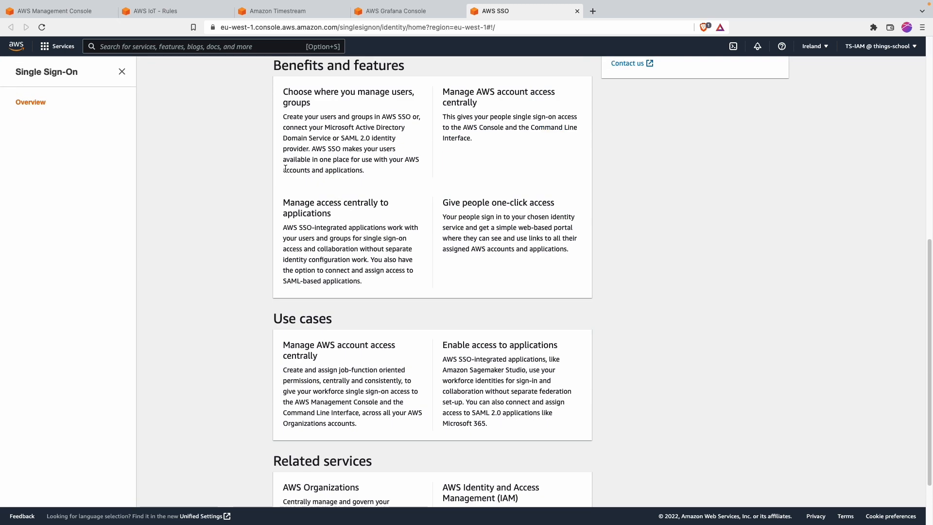
scroll(286, 168, down, 2)
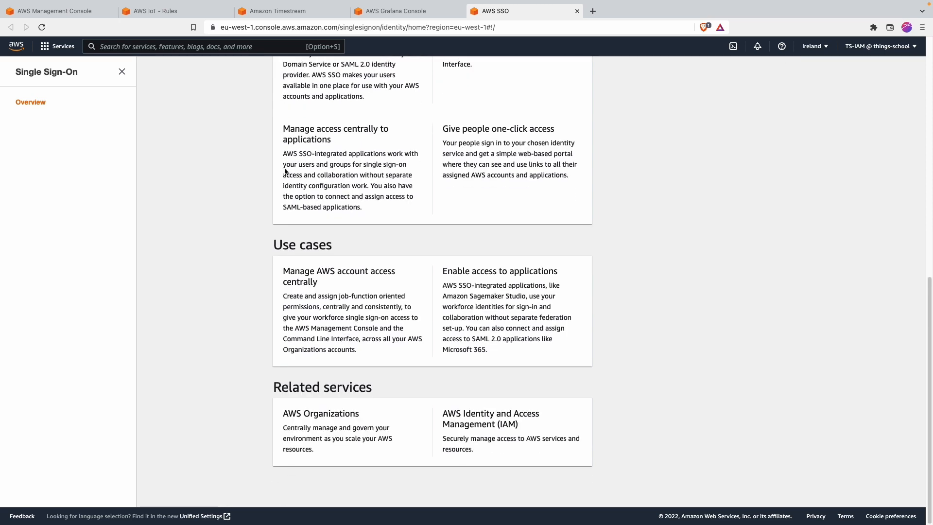
scroll(285, 170, up, 12)
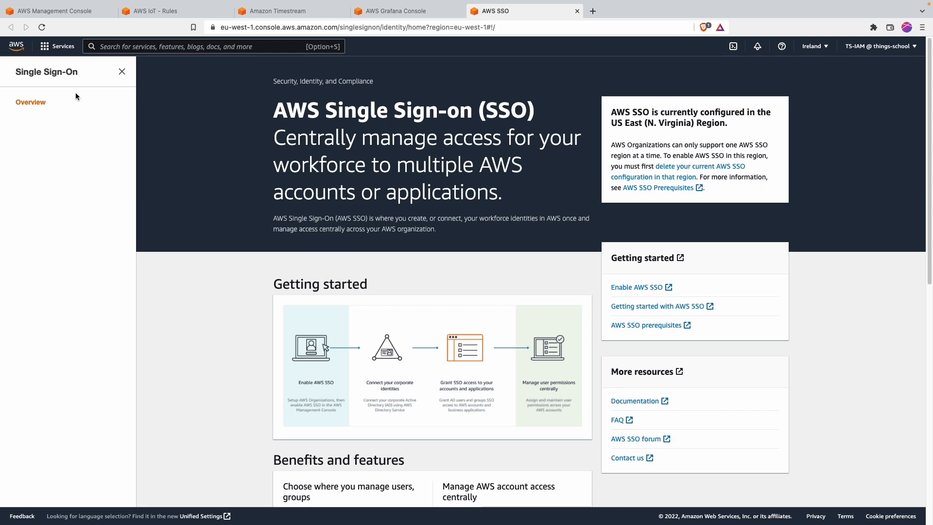
click(121, 73)
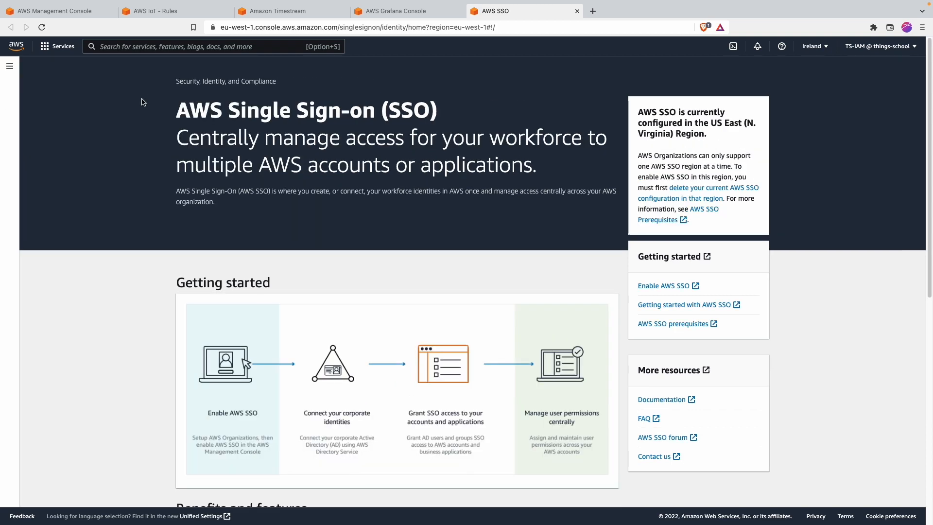
drag(133, 90, 270, 189)
click(206, 165)
scroll(158, 172, down, 3)
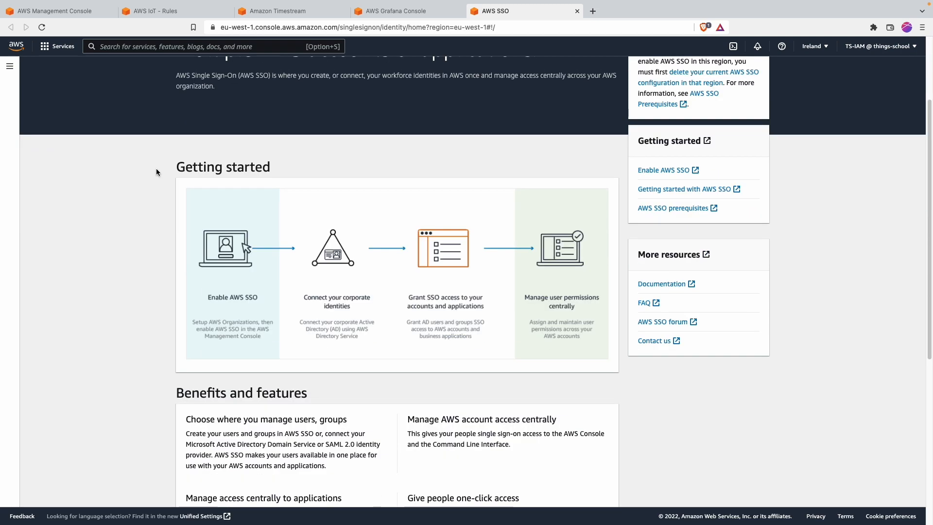
scroll(158, 172, up, 3)
click(42, 27)
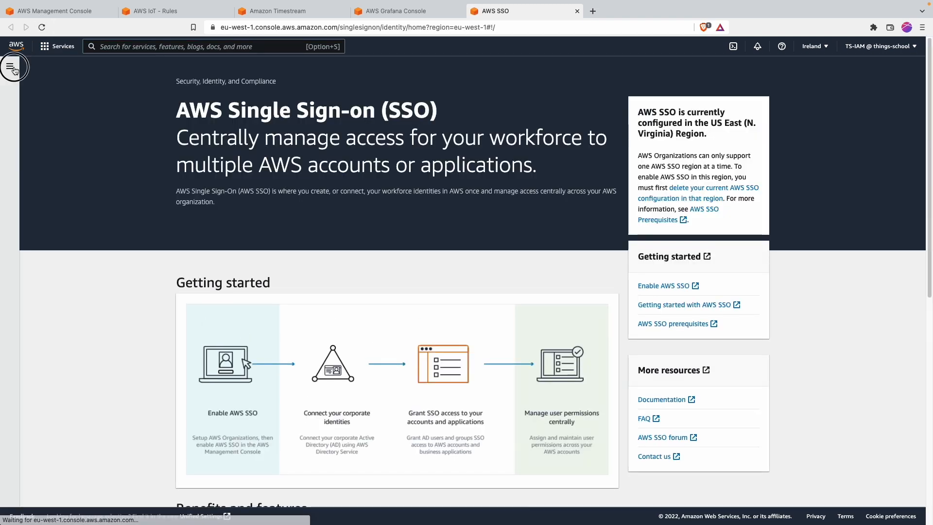
click(11, 66)
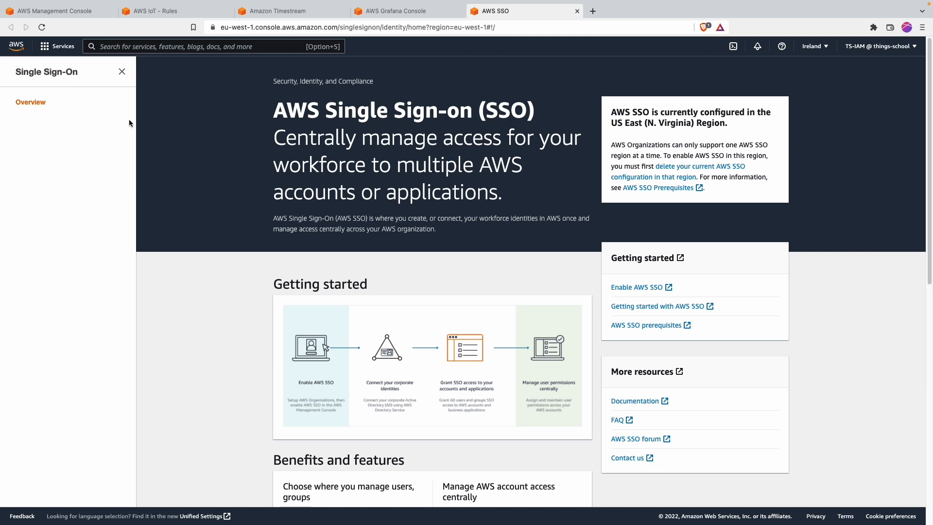
click(122, 73)
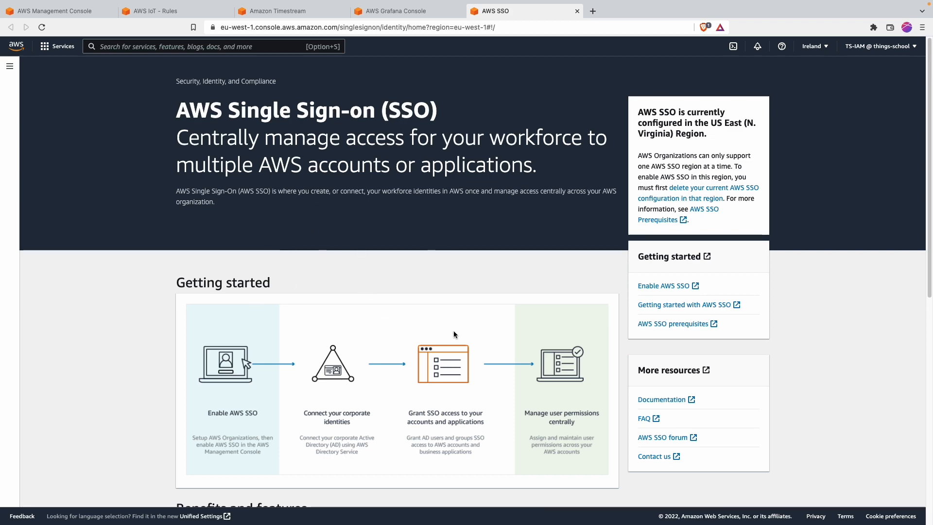
scroll(446, 334, down, 5)
scroll(370, 293, down, 5)
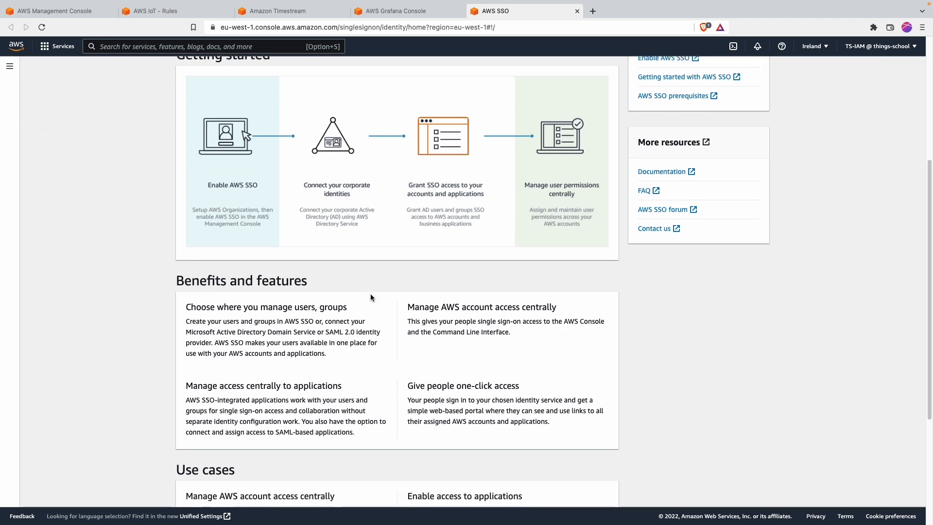
scroll(371, 294, up, 6)
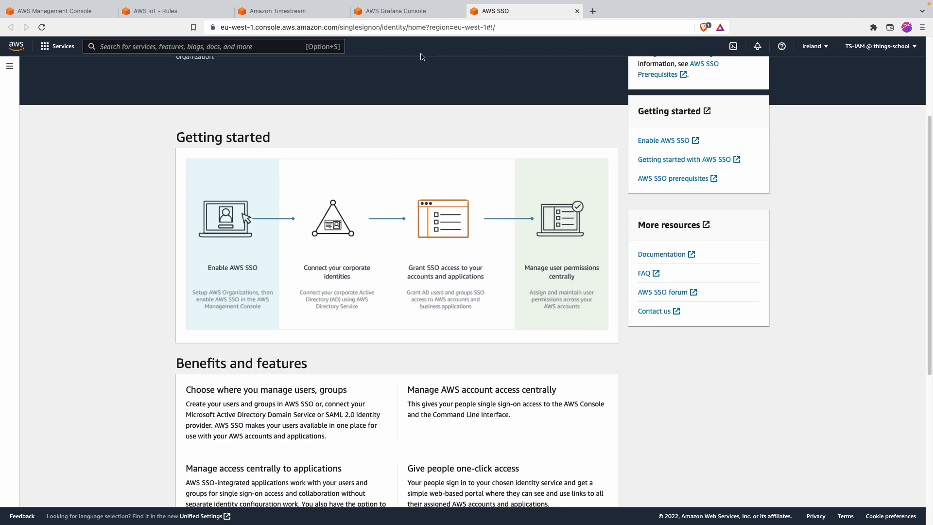
click(410, 11)
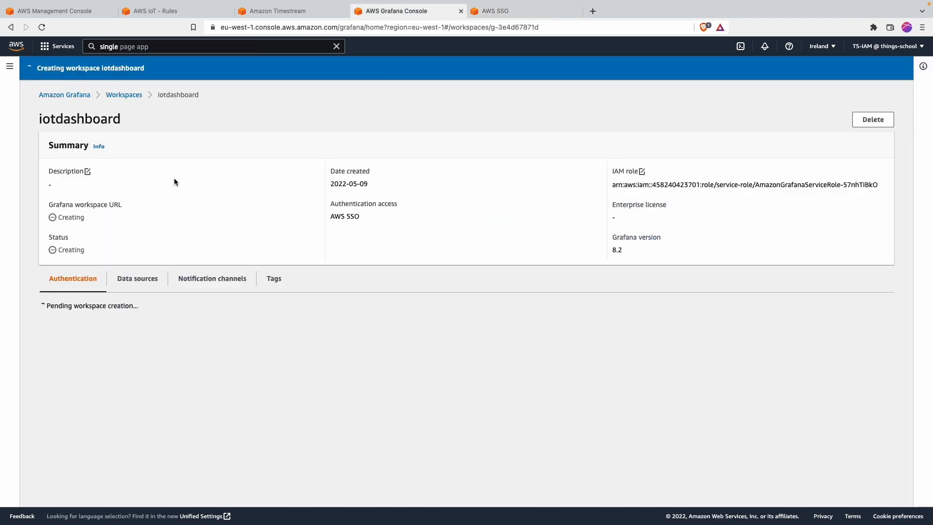
Step: Open the iotdashboard workspace and review its data sources, notification channels and tags
click(133, 95)
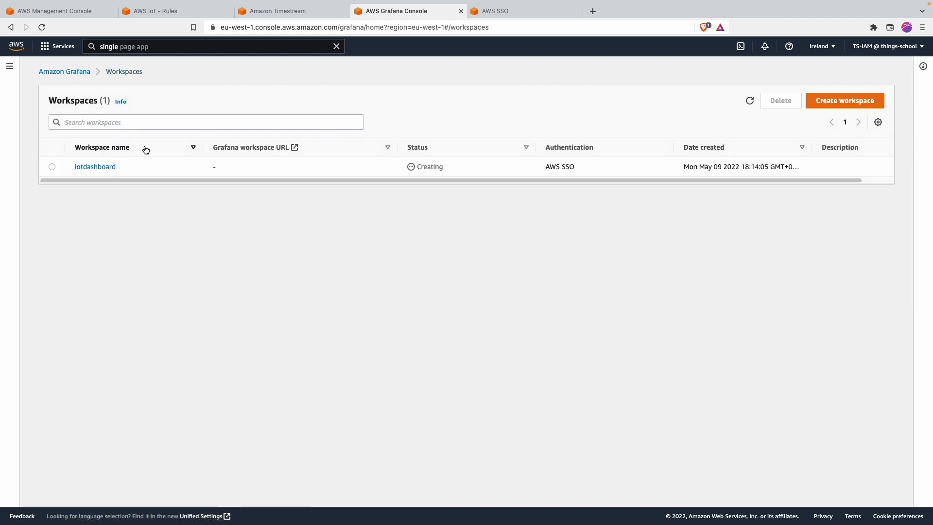
click(103, 167)
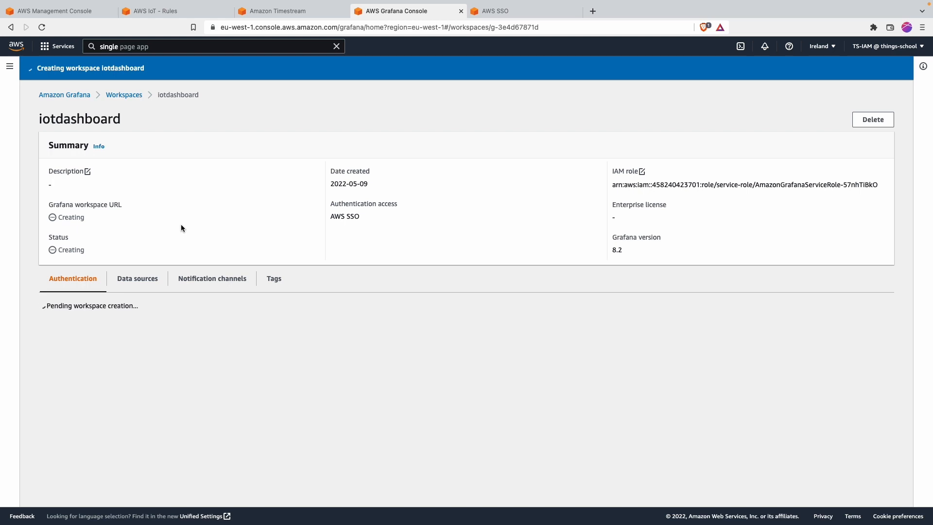
click(153, 279)
scroll(185, 262, down, 3)
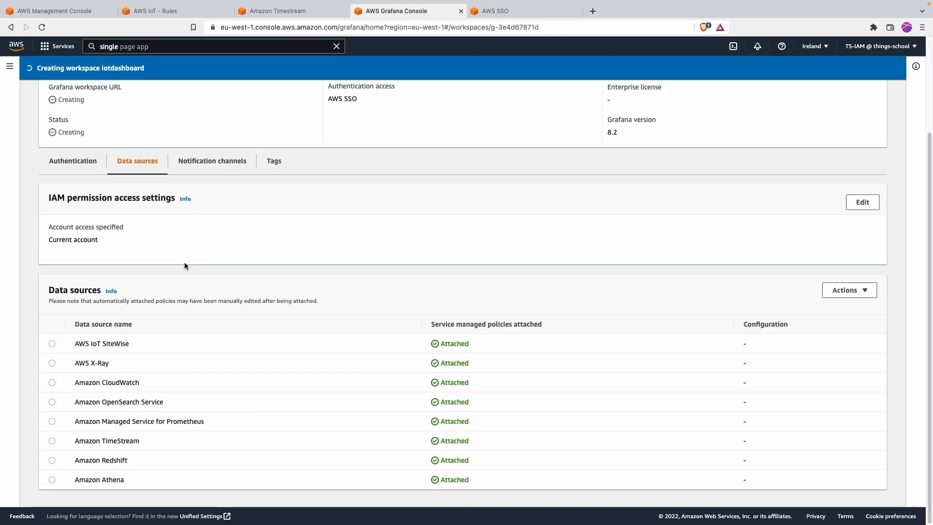
click(194, 168)
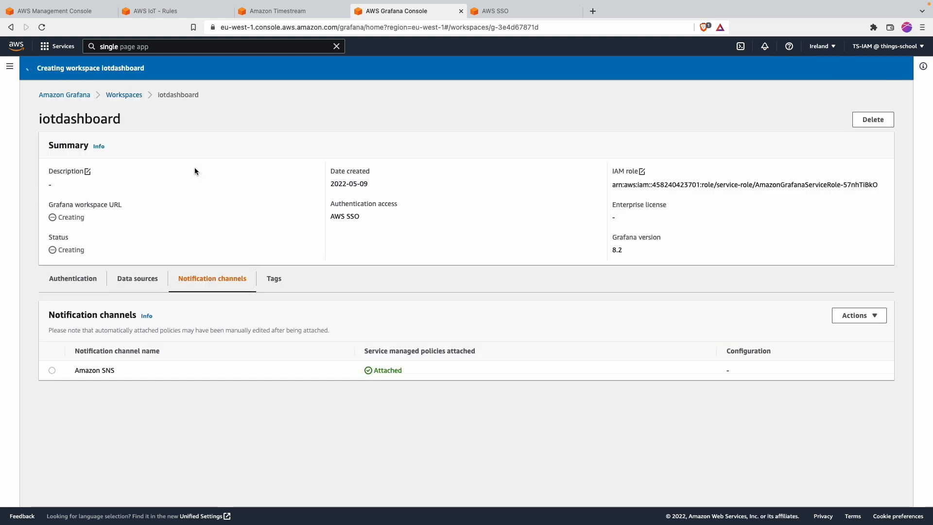
click(281, 278)
Step: Inspect the Authentication tab's AWS SSO section, still awaiting user assignment
click(77, 287)
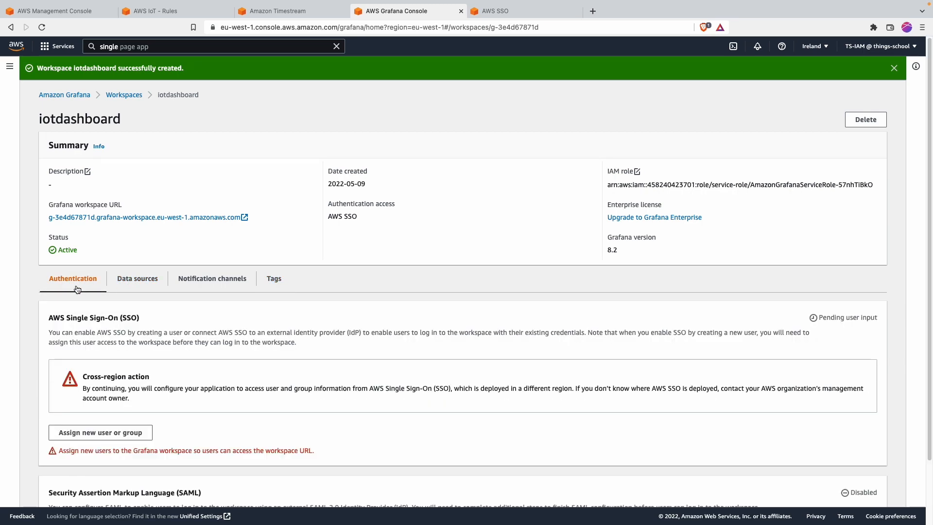
scroll(77, 289, down, 3)
drag(71, 245, 149, 258)
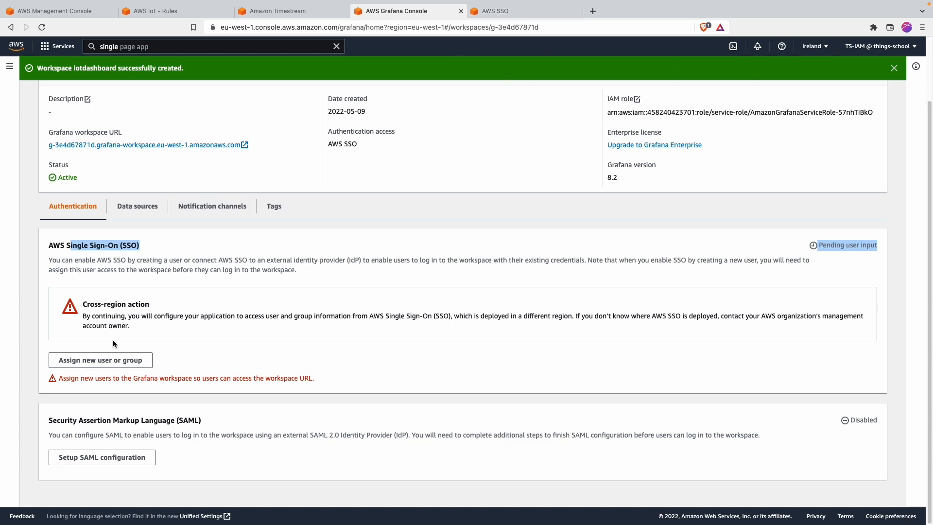
scroll(107, 333, up, 3)
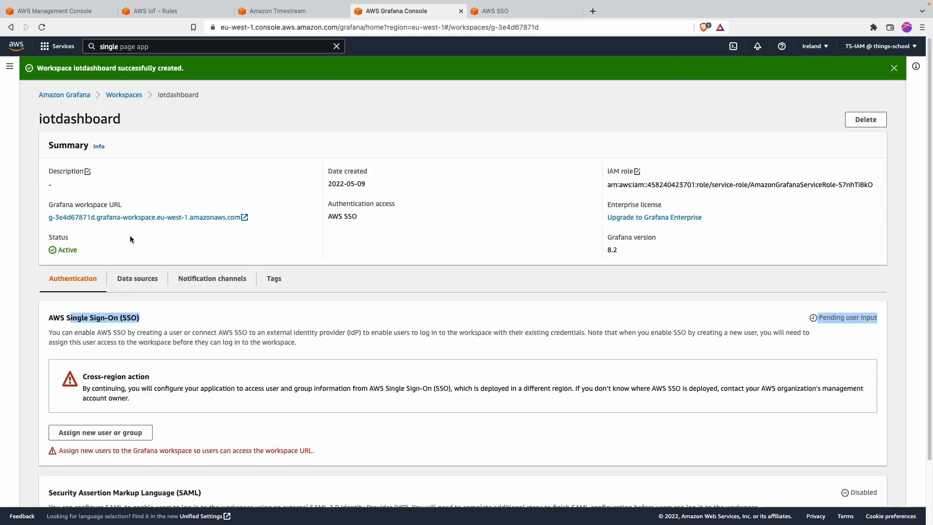
scroll(106, 291, down, 1)
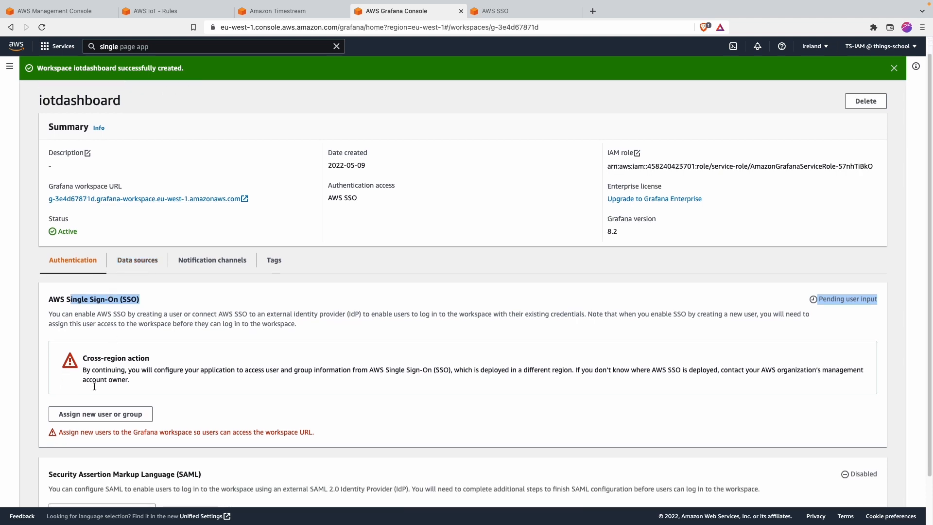
scroll(125, 340, down, 1)
Step: Start assigning a user to the workspace and switch to the AWS SSO console tab
click(78, 396)
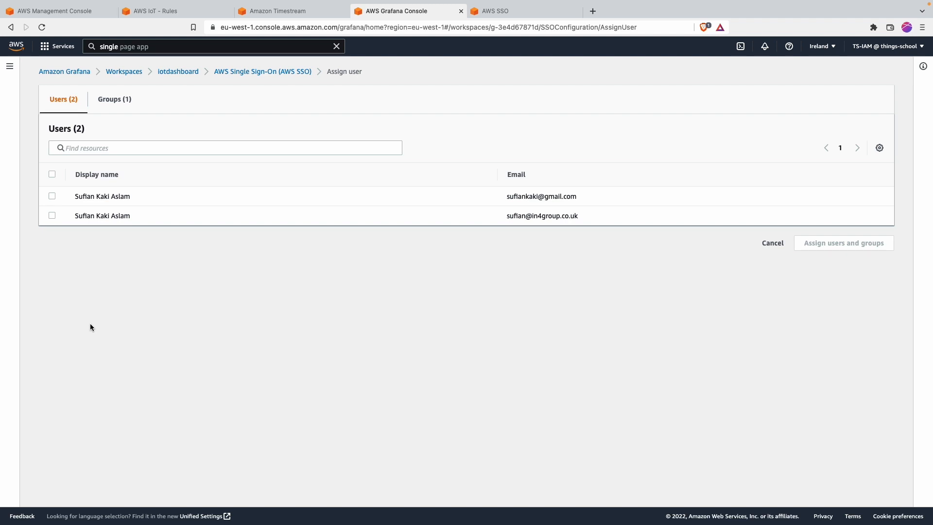
click(495, 9)
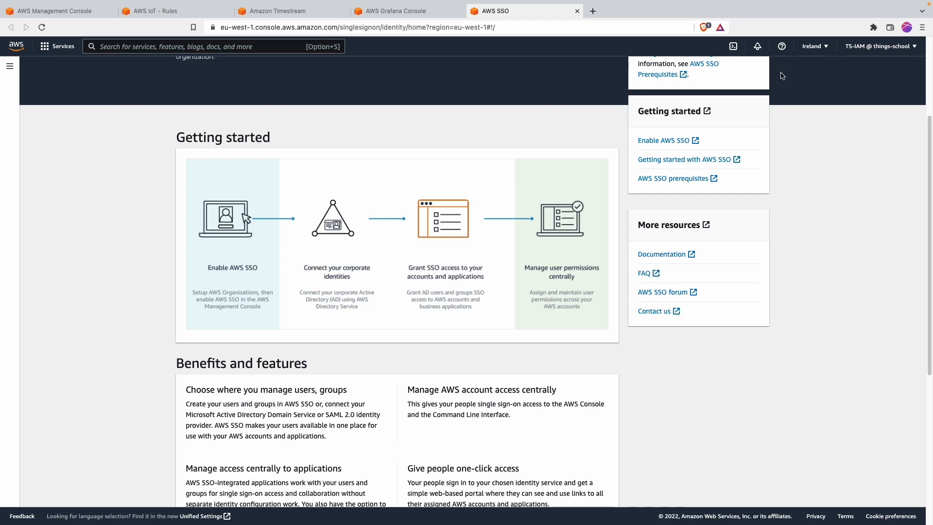
click(6, 72)
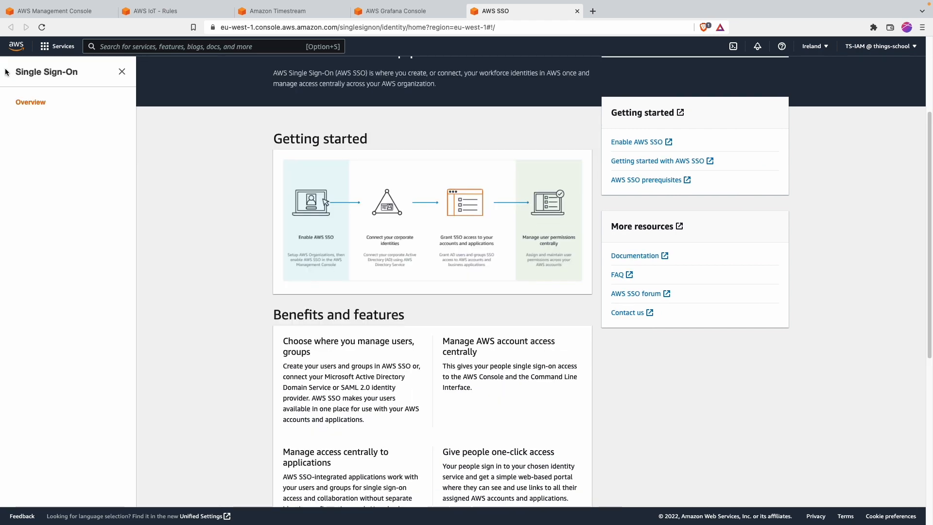
click(125, 67)
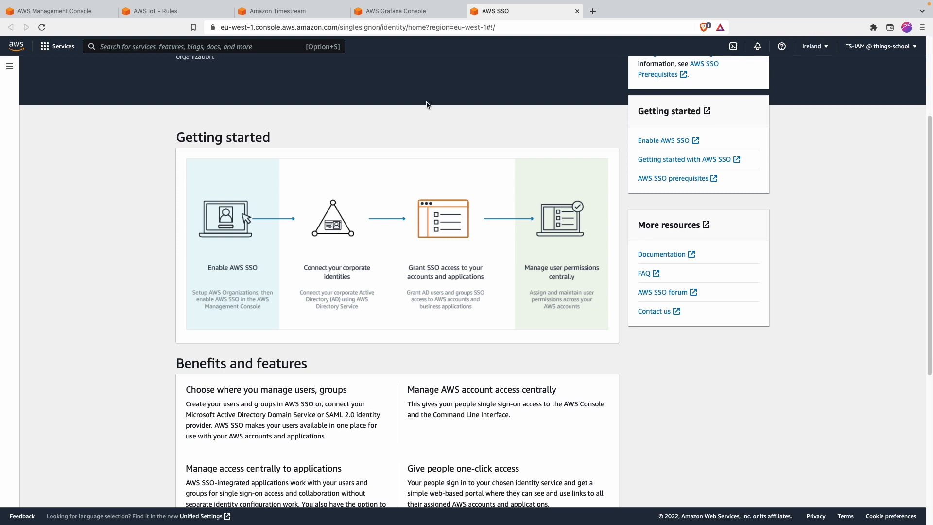
Step: Switch to the US East (N. Virginia) region and open the SSO AWS accounts page
click(815, 46)
click(755, 75)
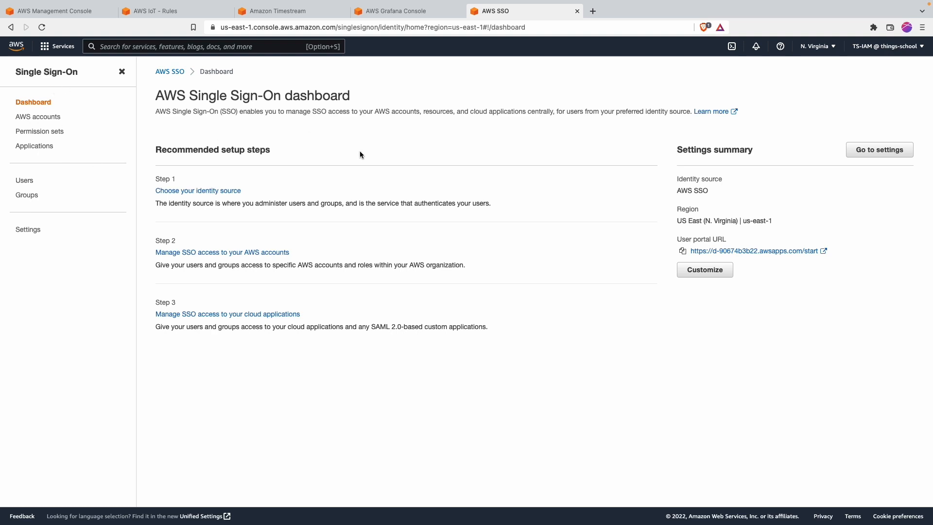
click(30, 116)
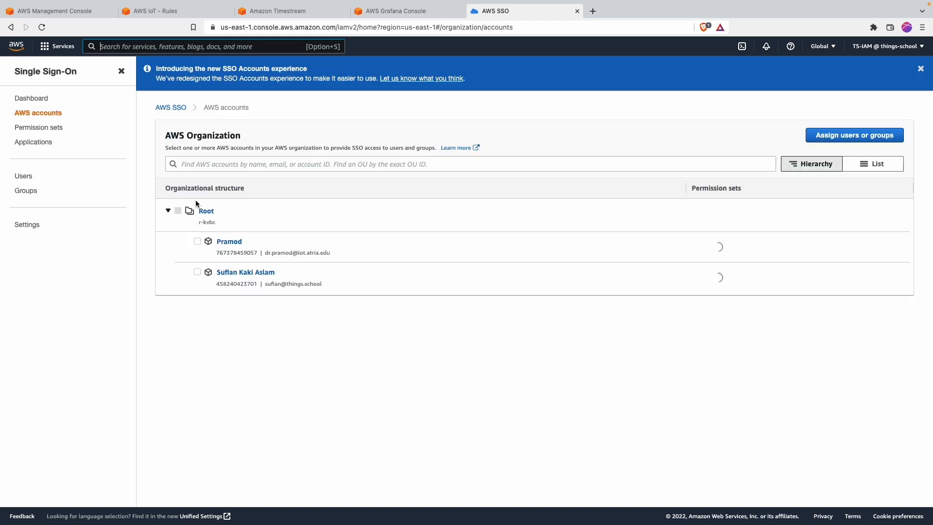
Step: Check the Amazon Grafana-iotdashboard SSO application's Assigned users, then open the SSO Users list
click(51, 129)
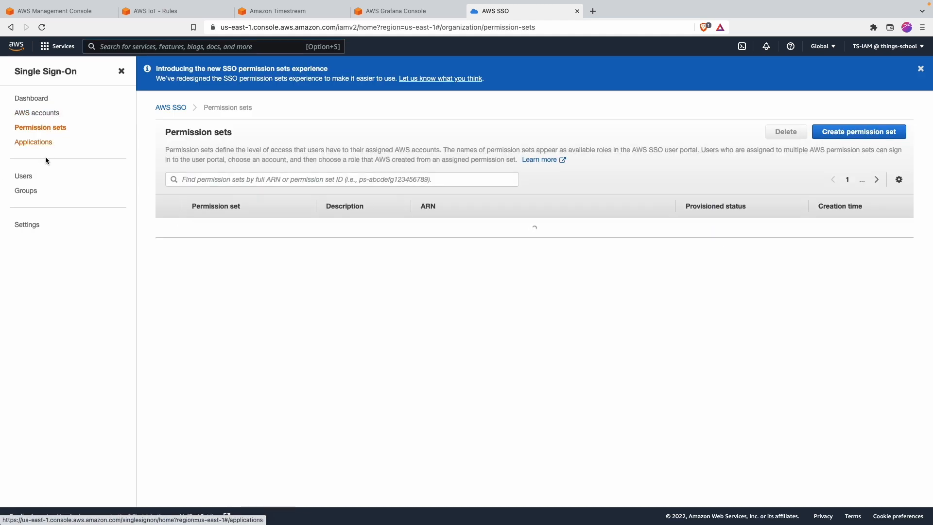
click(34, 146)
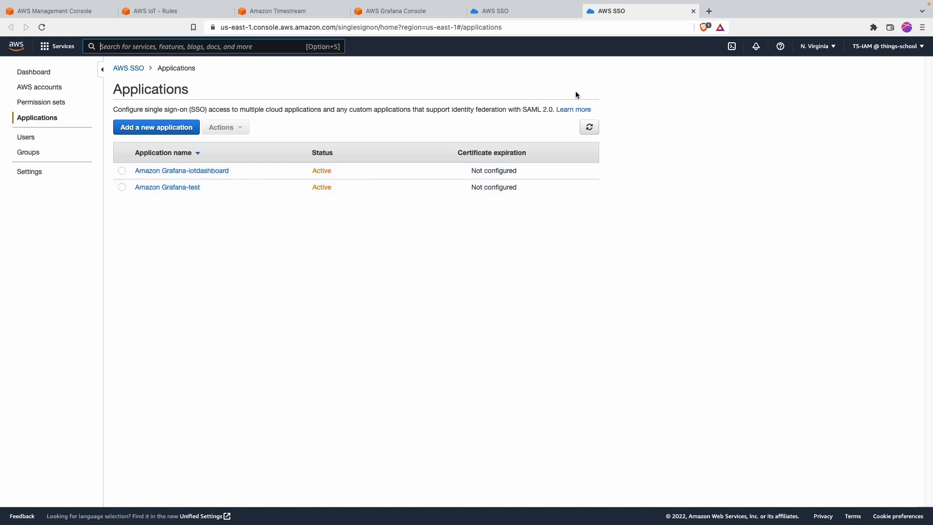
click(207, 177)
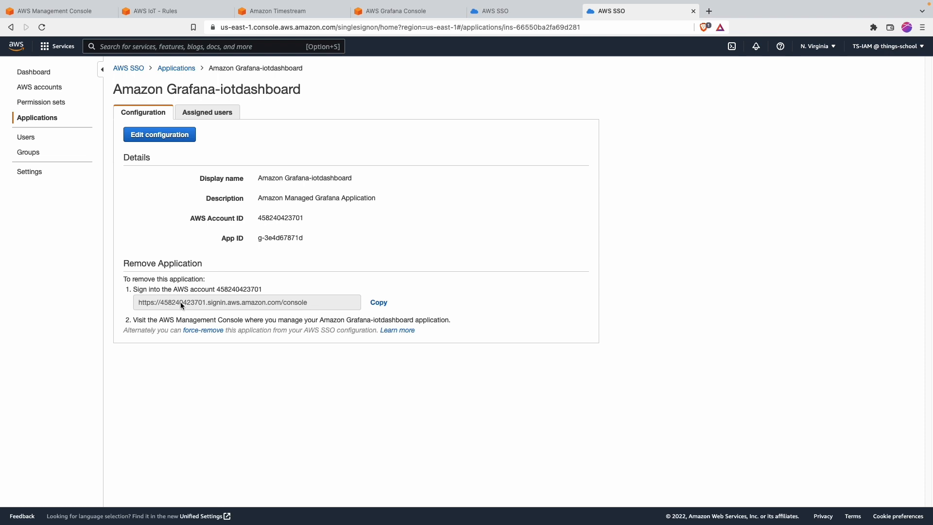
drag(139, 302, 300, 302)
click(203, 112)
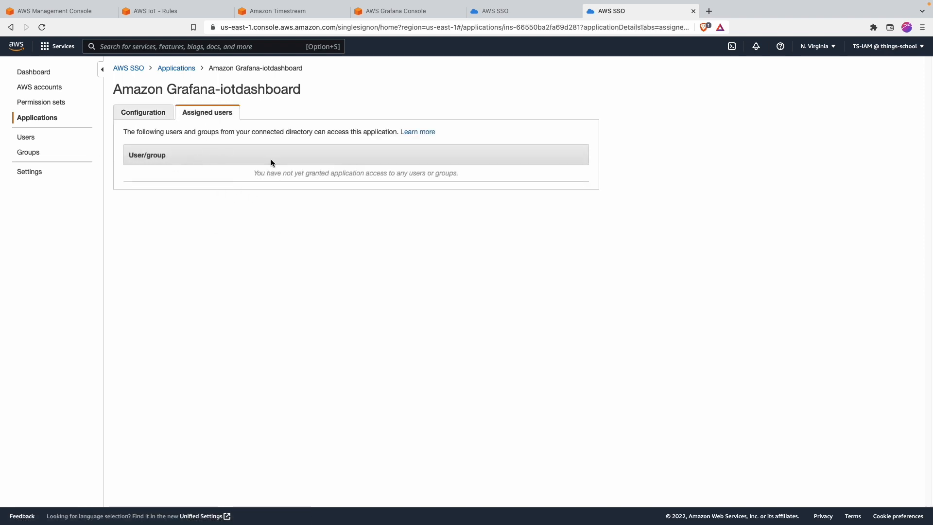
click(23, 140)
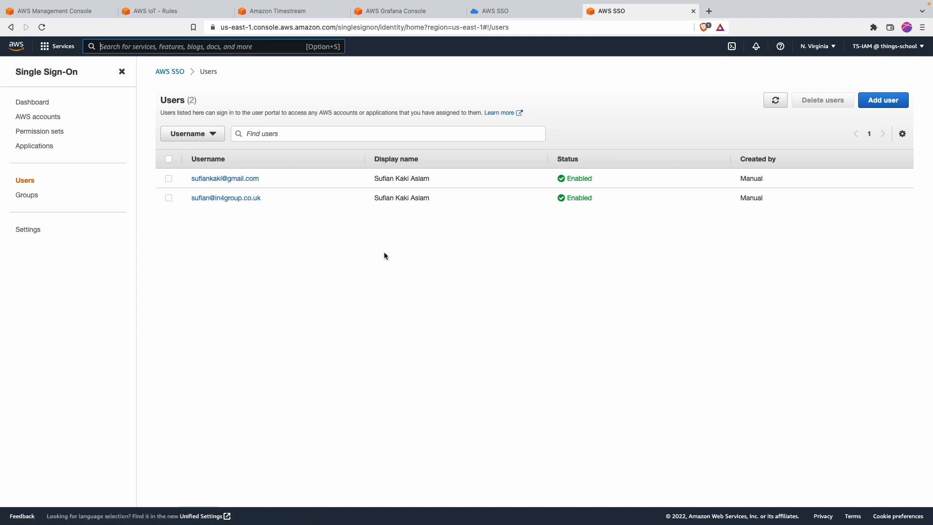
Step: Reopen the Amazon Grafana-iotdashboard application and confirm no users are assigned to it
key(alt+s)
click(34, 148)
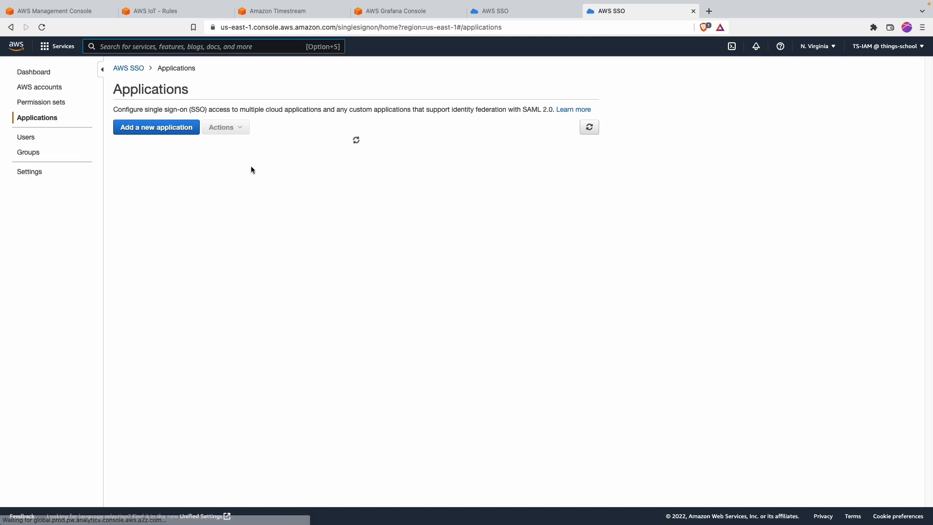
click(174, 170)
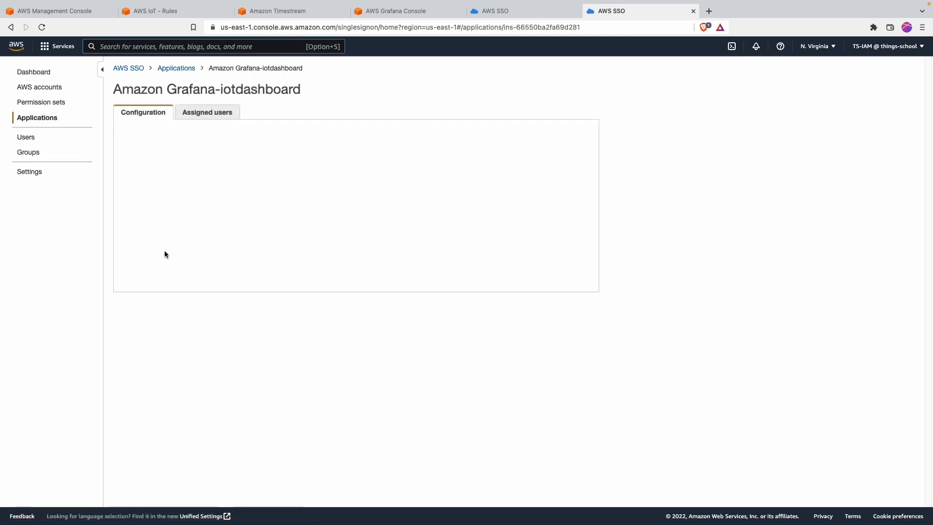
click(214, 114)
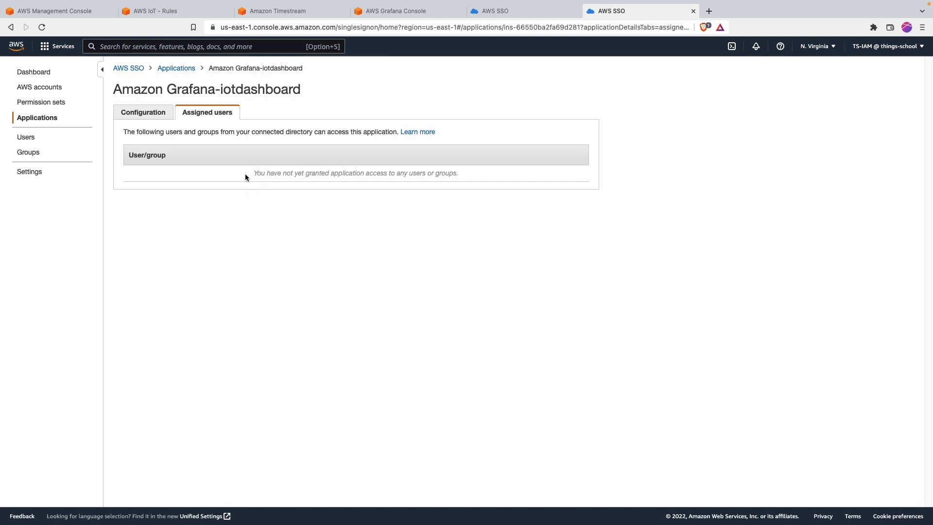
drag(340, 175, 500, 181)
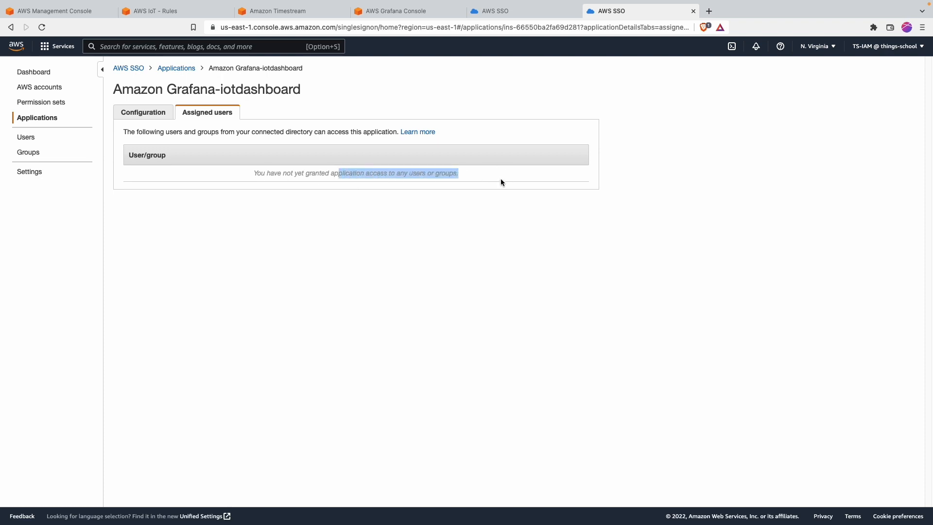
click(311, 225)
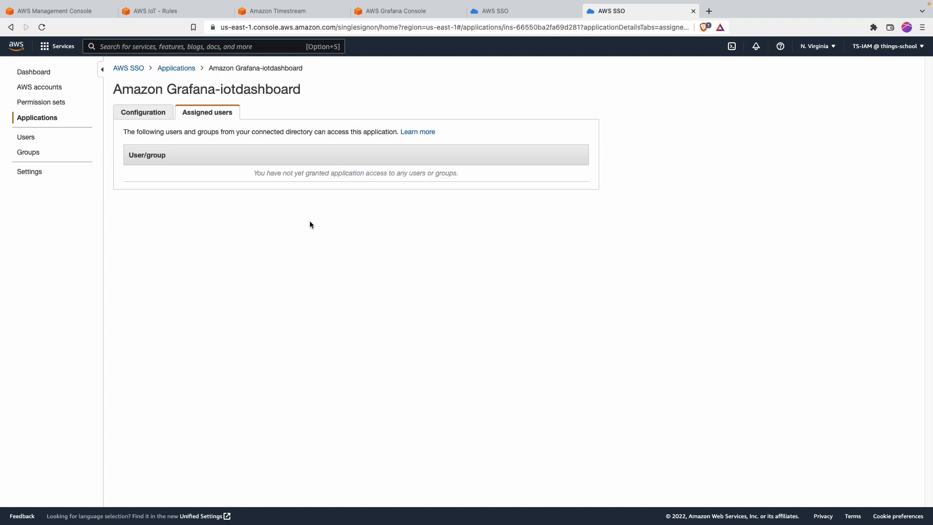
Step: Review the second SSO user's profile details, then return to the Amazon Grafana console
click(29, 138)
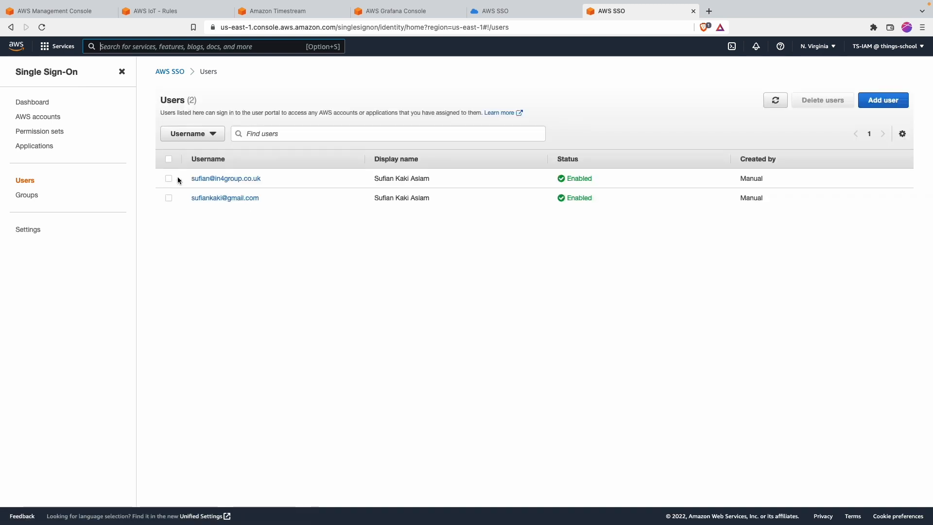
click(168, 197)
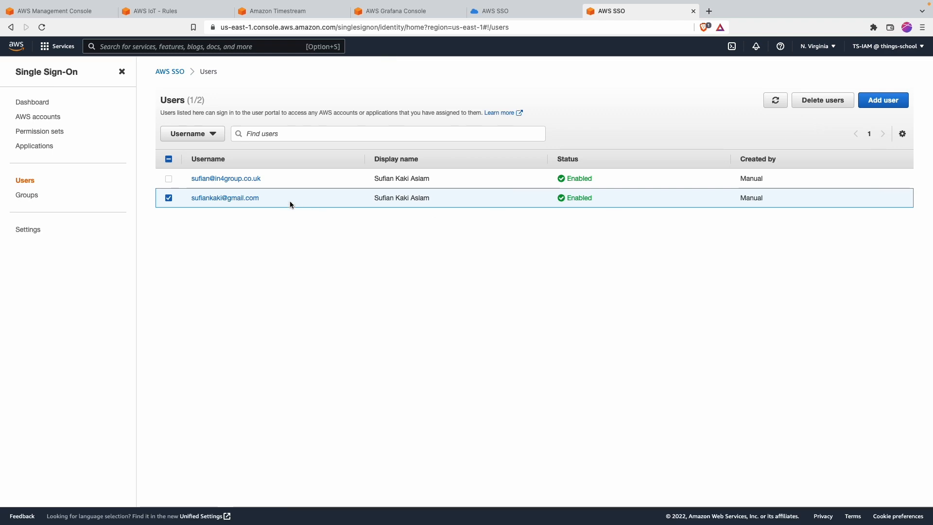
click(246, 198)
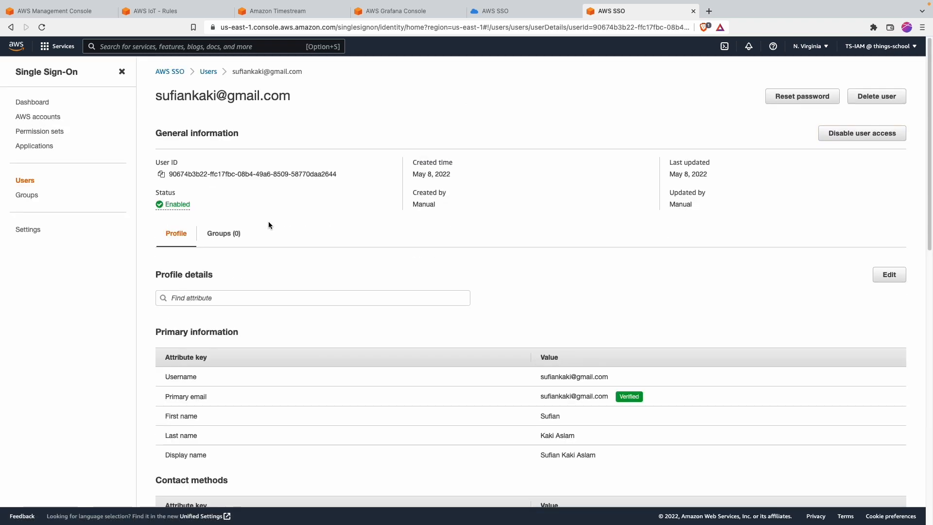
scroll(269, 222, down, 10)
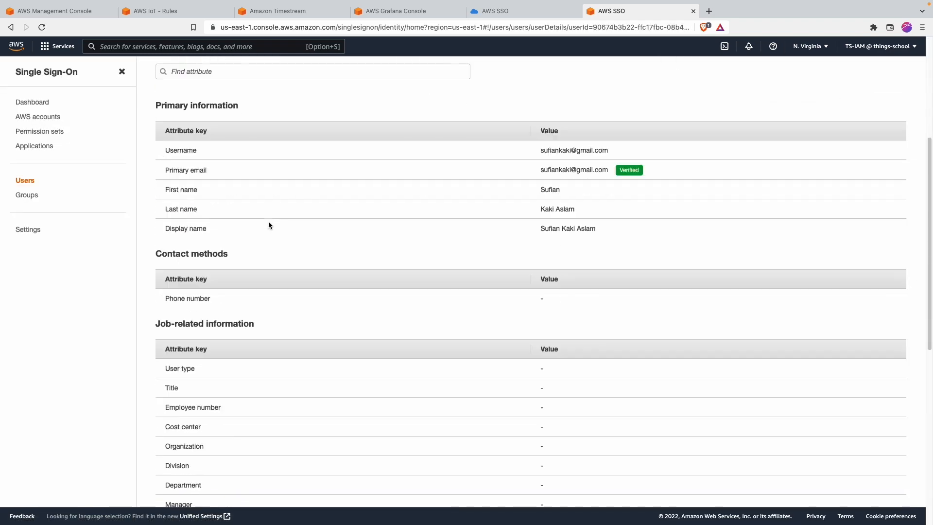
scroll(269, 221, up, 10)
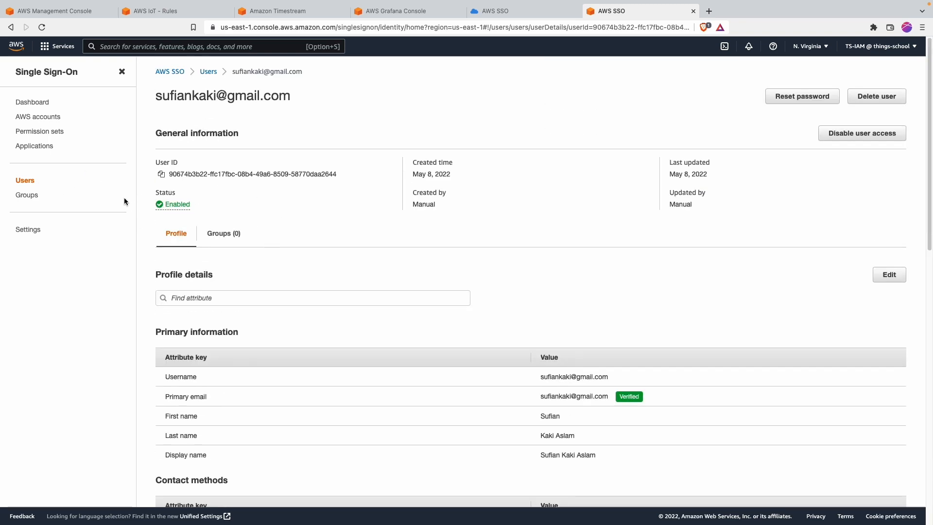
click(403, 11)
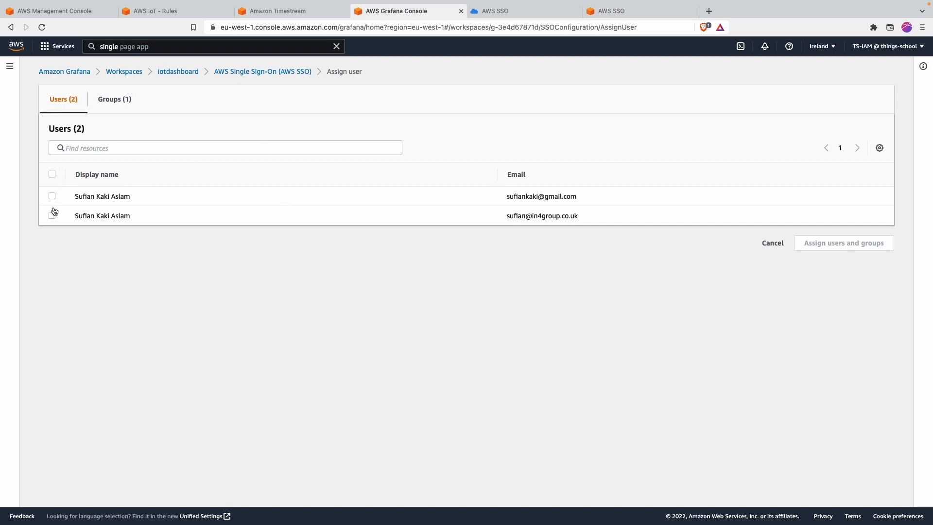
click(79, 73)
Step: Open the iotdashboard workspace details from the Grafana workspaces list
click(9, 66)
click(38, 113)
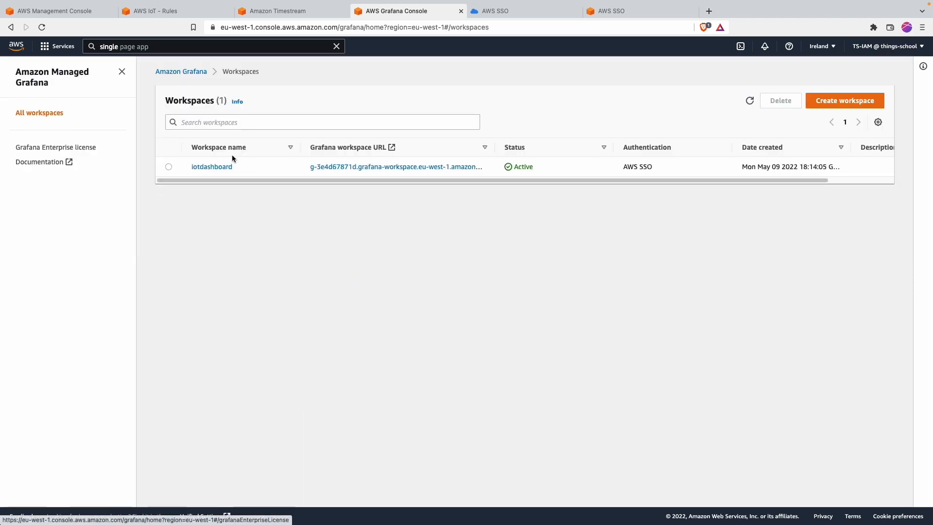
click(210, 166)
scroll(211, 371, down, 2)
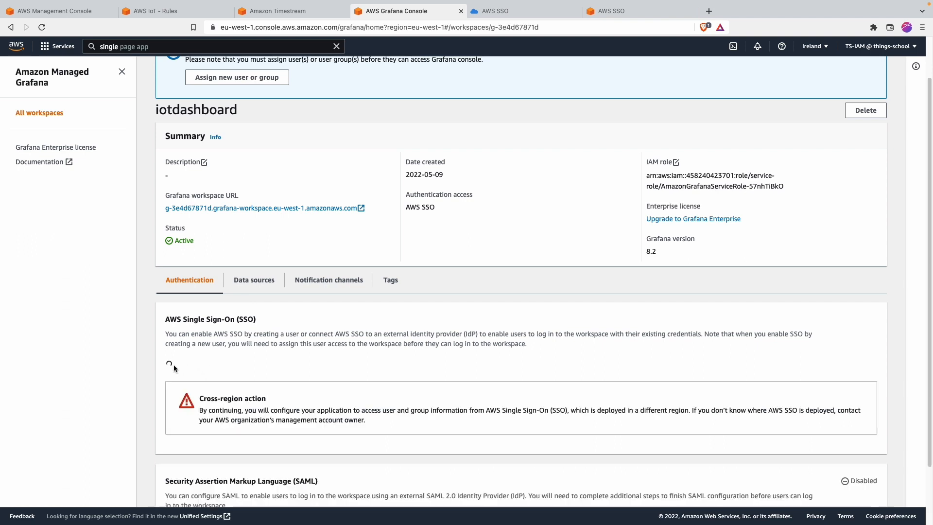
scroll(220, 407, down, 1)
Step: Assign the first SSO user to the iotdashboard workspace and make them an Admin
click(221, 421)
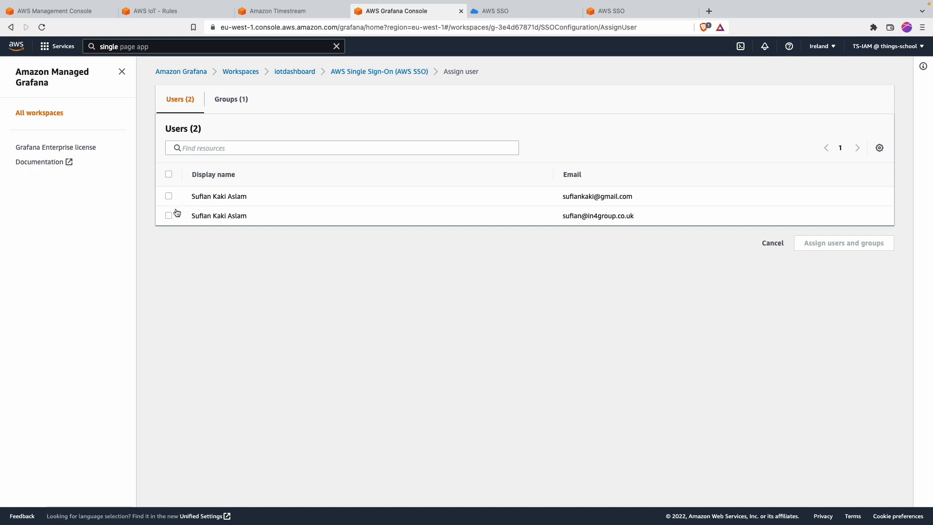
click(168, 196)
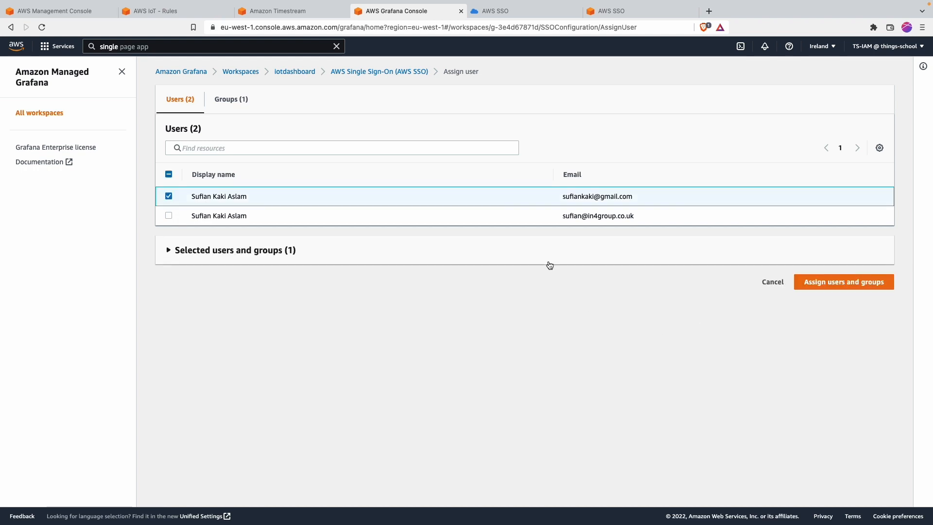
click(563, 253)
click(834, 331)
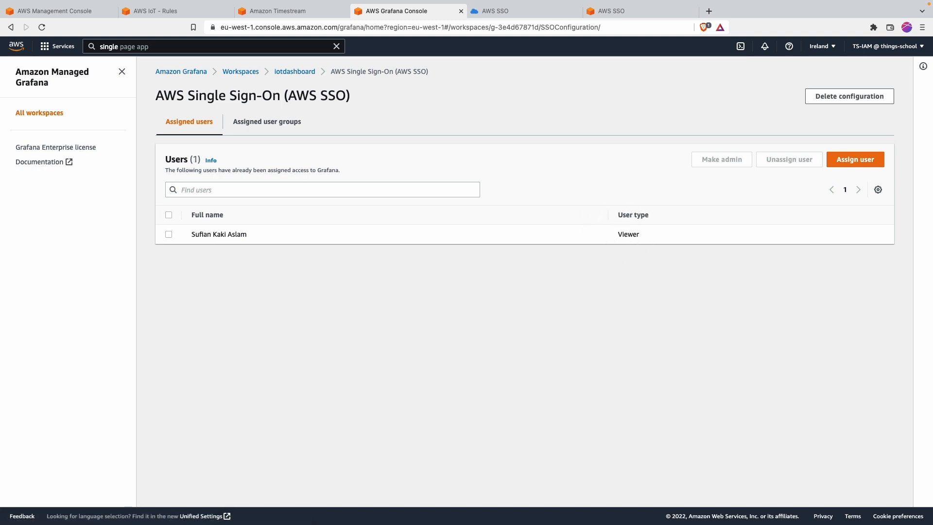
click(169, 235)
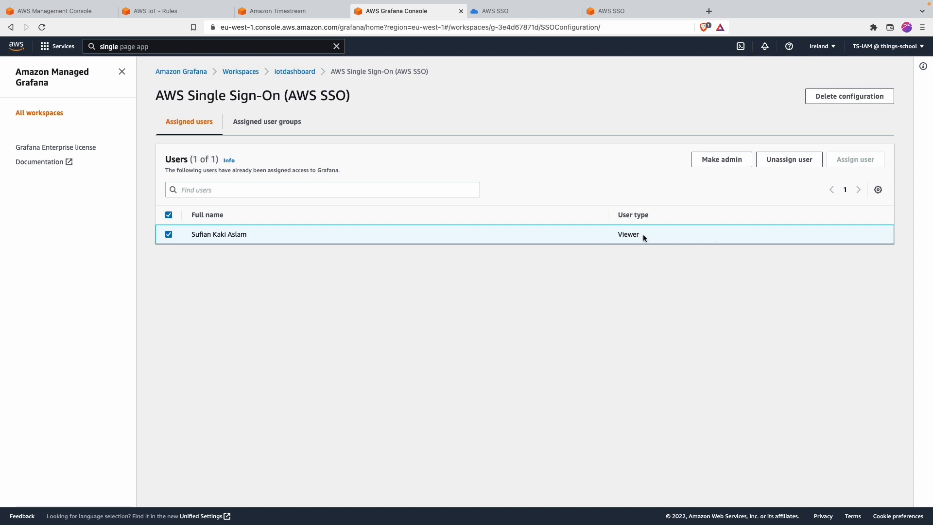
click(727, 160)
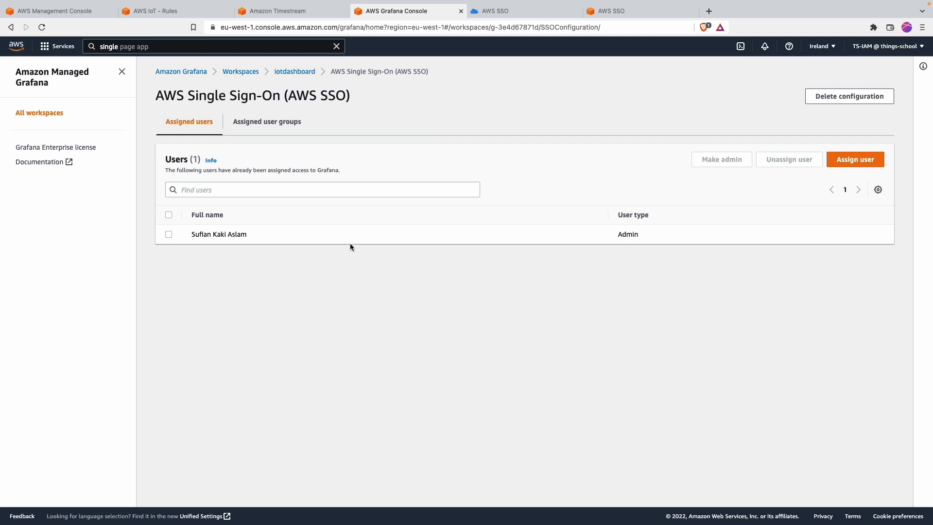
click(241, 73)
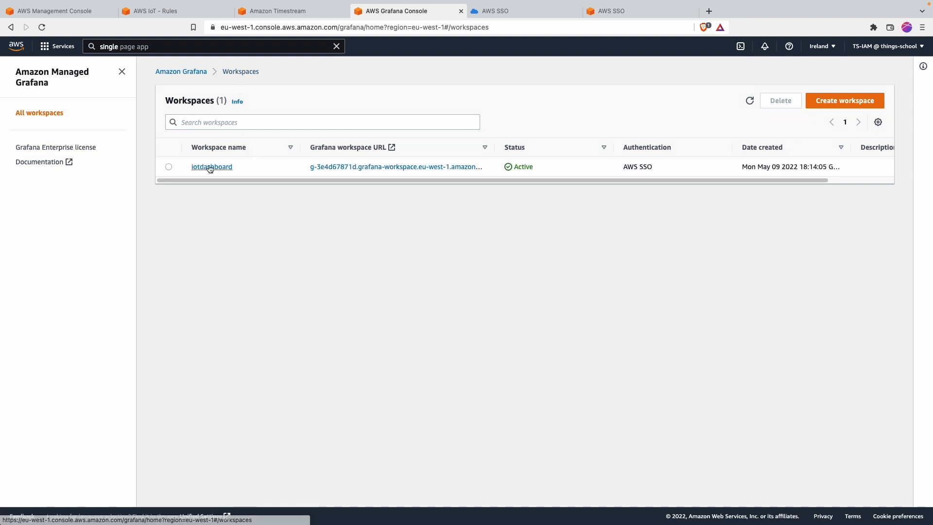
Step: Open the iotdashboard workspace URL in a new tab and sign in with AWS SSO
right_click(355, 167)
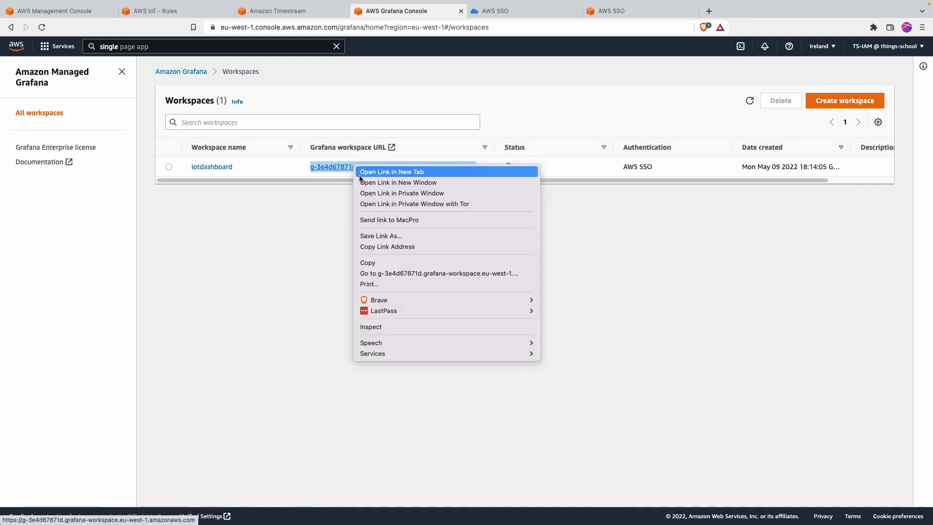
click(361, 174)
click(535, 10)
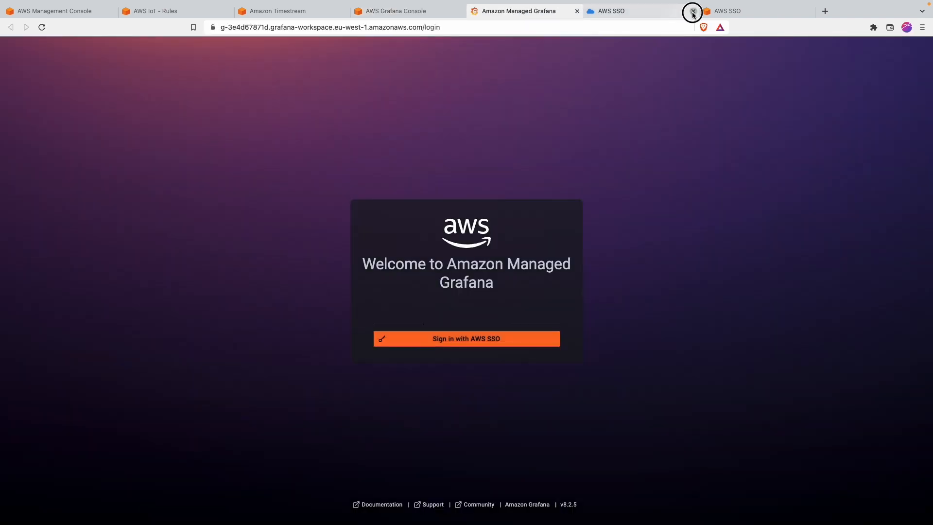
click(693, 12)
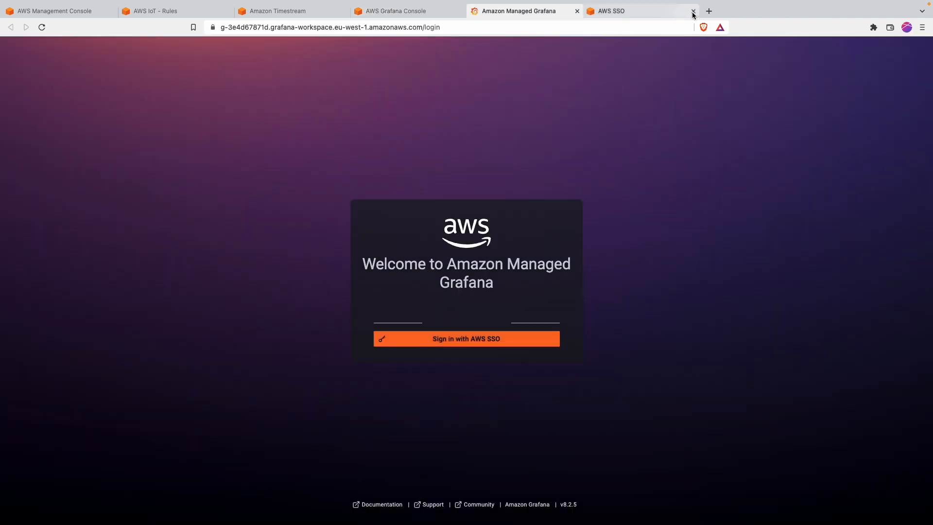
click(438, 338)
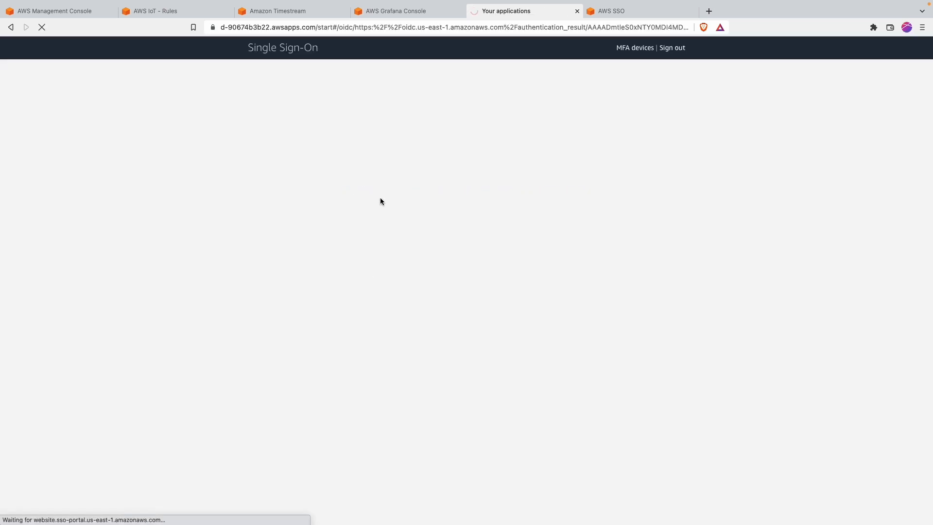
click(610, 13)
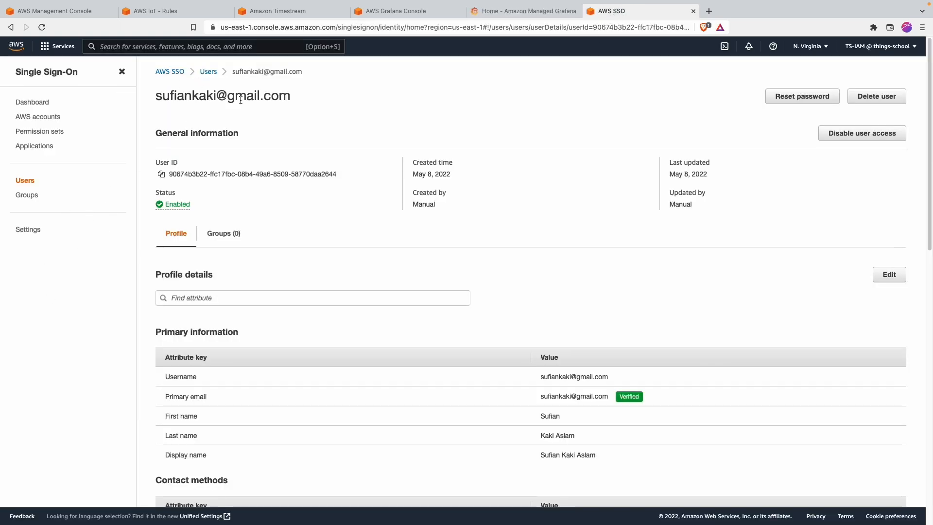
Step: Begin adding a new SSO user, cancel it, and return to the Grafana workspace Home tab
click(29, 185)
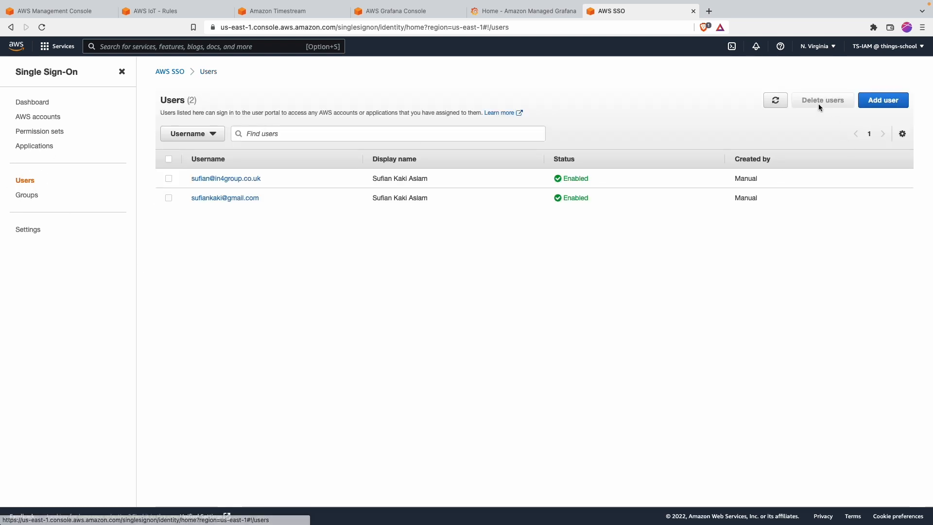
click(883, 100)
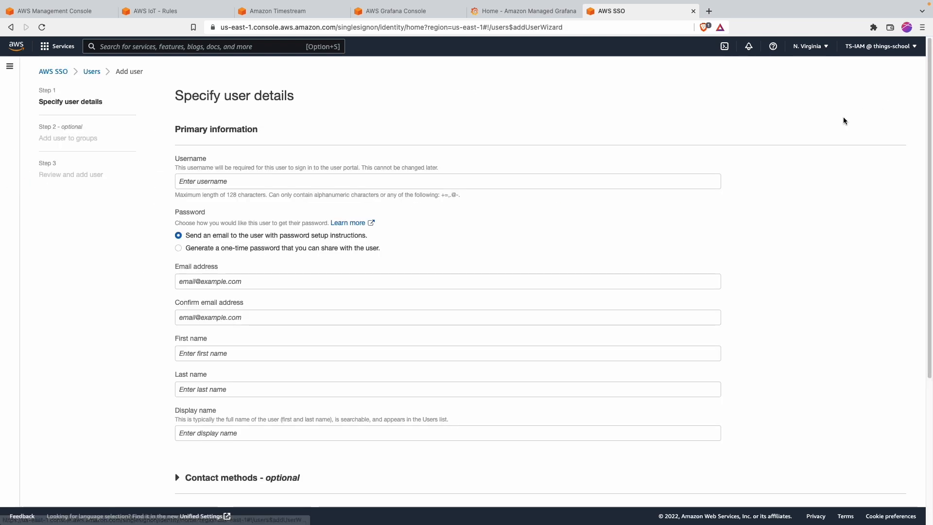
click(234, 184)
scroll(243, 316, down, 2)
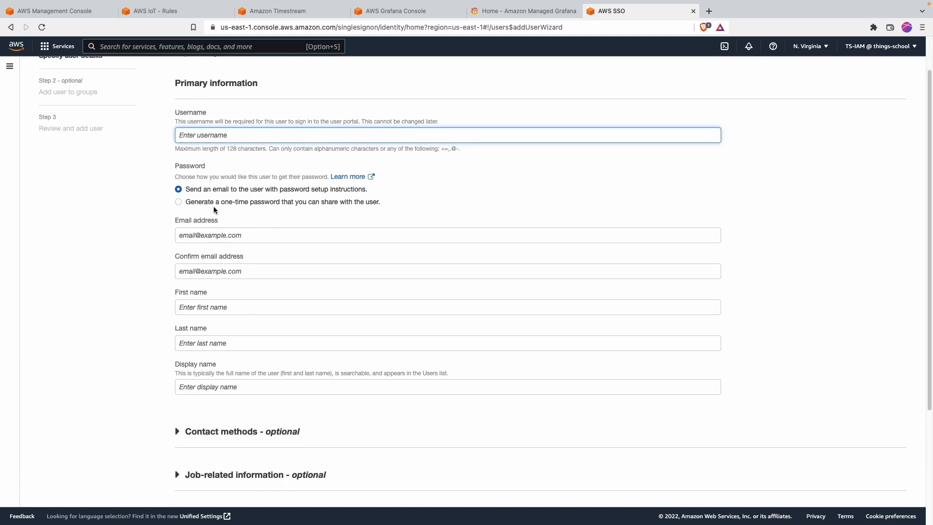
scroll(203, 247, down, 1)
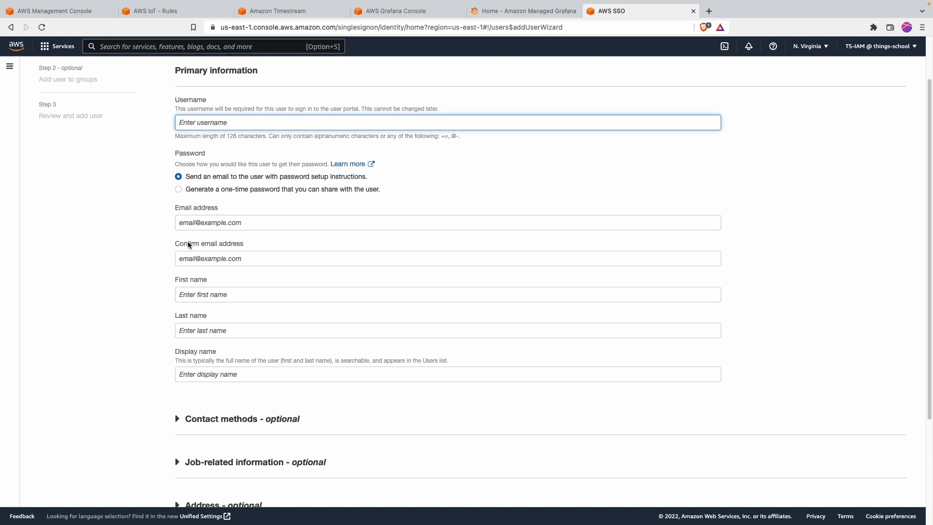
scroll(208, 346, down, 1)
scroll(212, 369, down, 5)
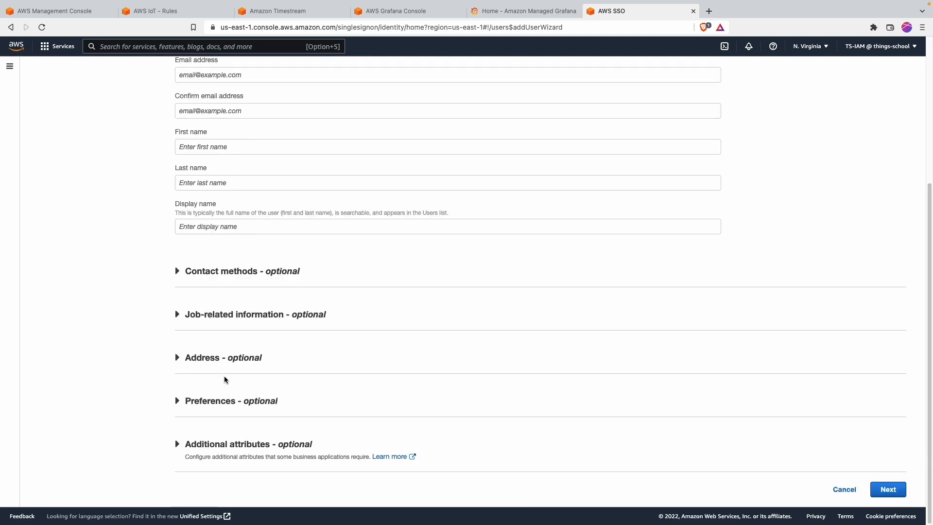
click(844, 489)
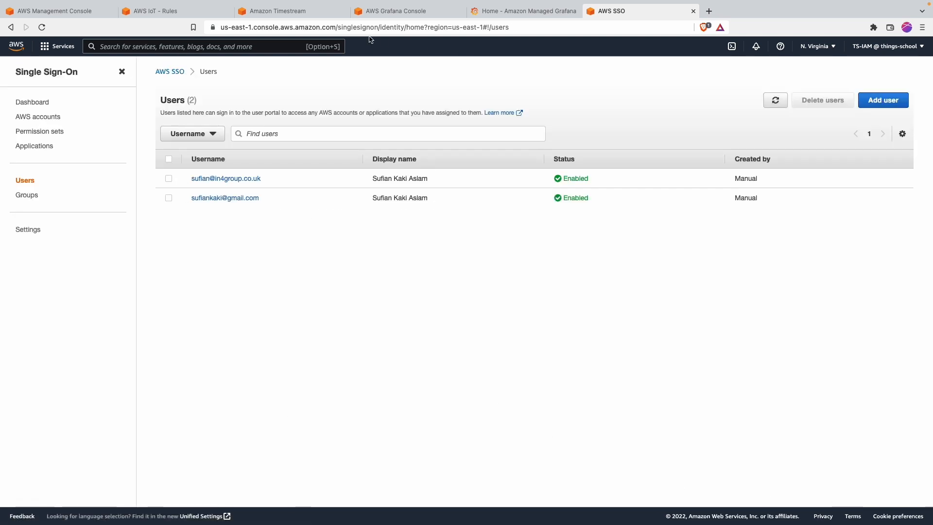
click(396, 12)
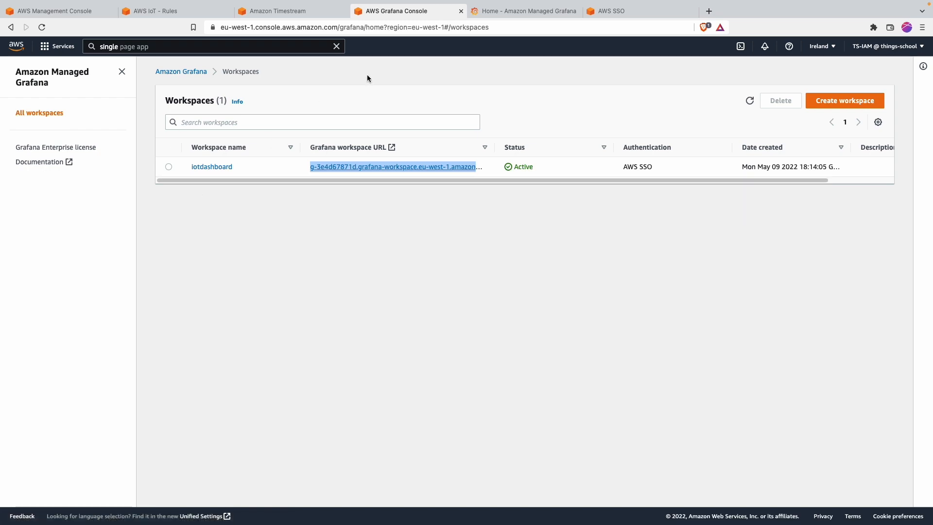
click(545, 12)
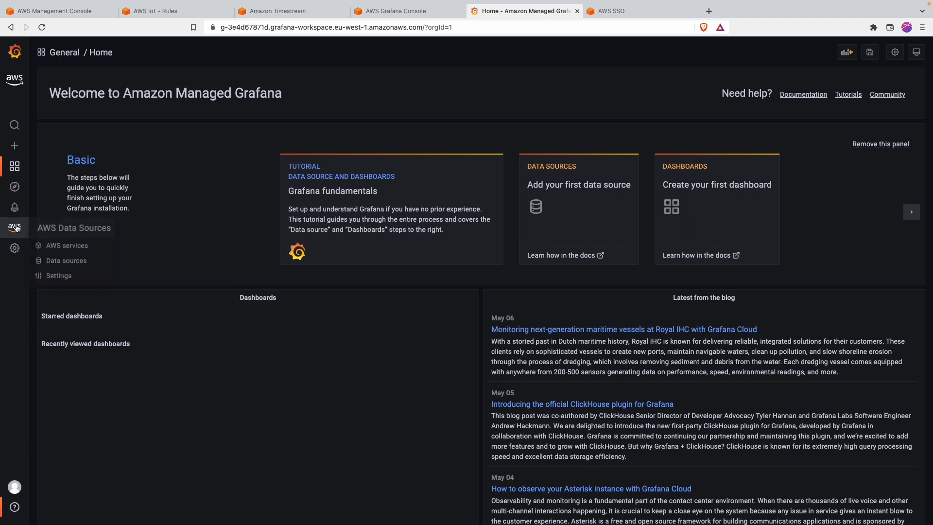
Step: Go to Configuration > Data sources, start adding one, and browse the available types
mouse_move(14, 251)
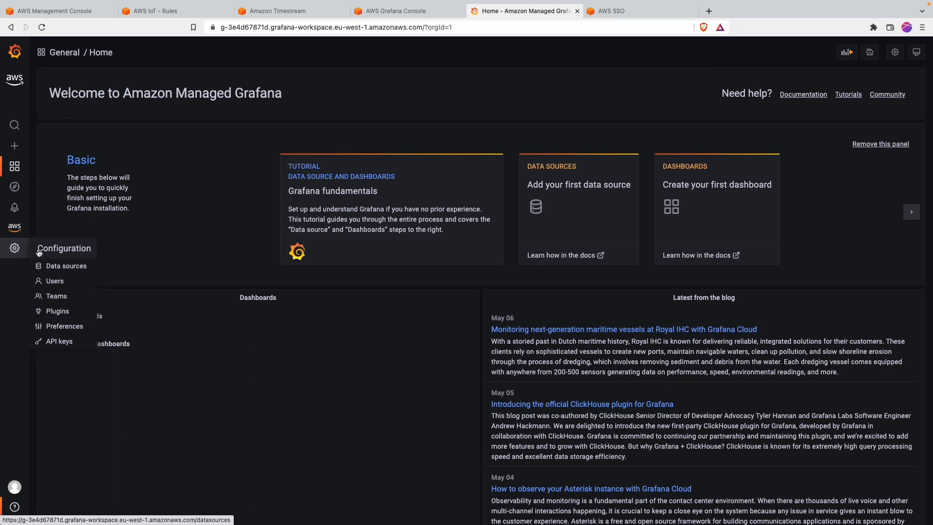
click(60, 271)
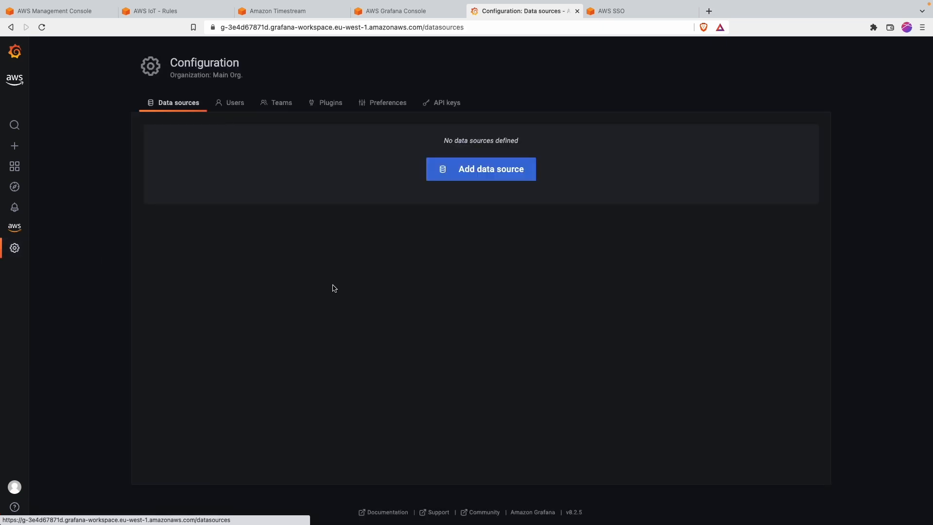
click(500, 178)
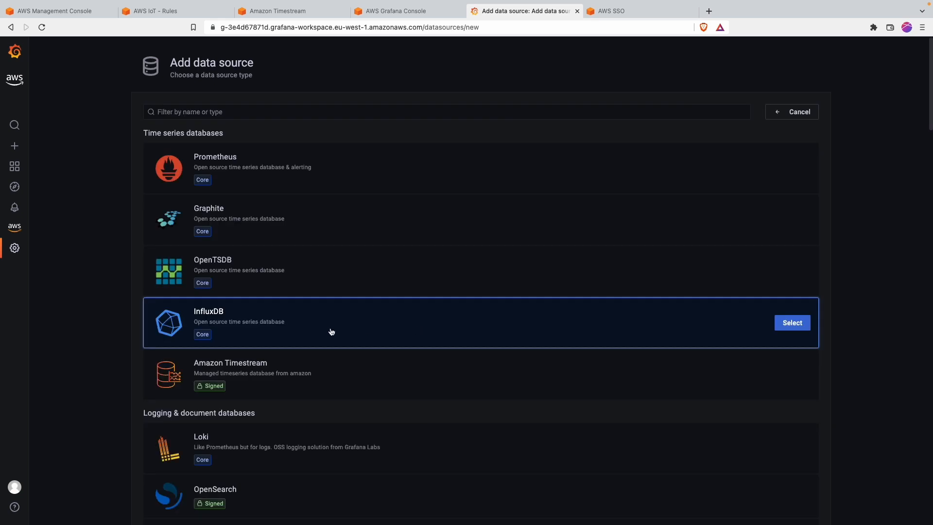
scroll(224, 289, down, 1)
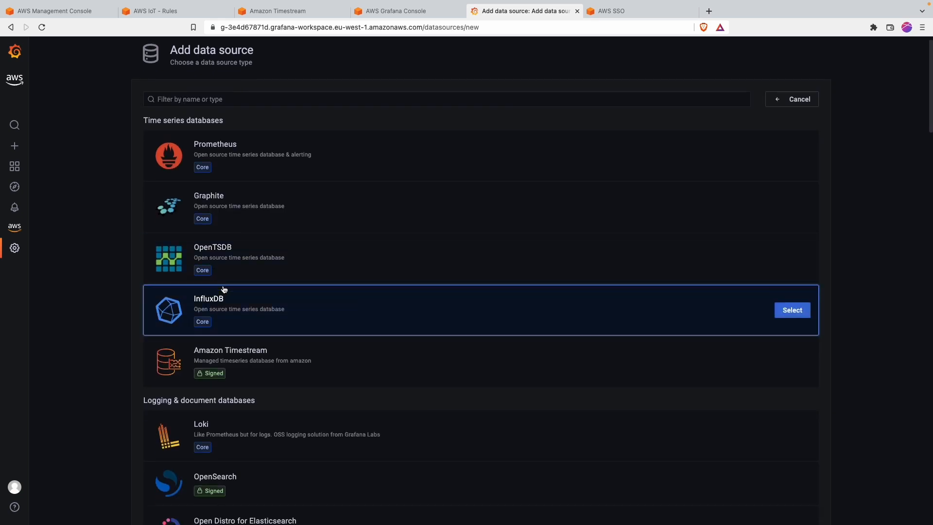
scroll(224, 290, down, 5)
scroll(224, 289, down, 20)
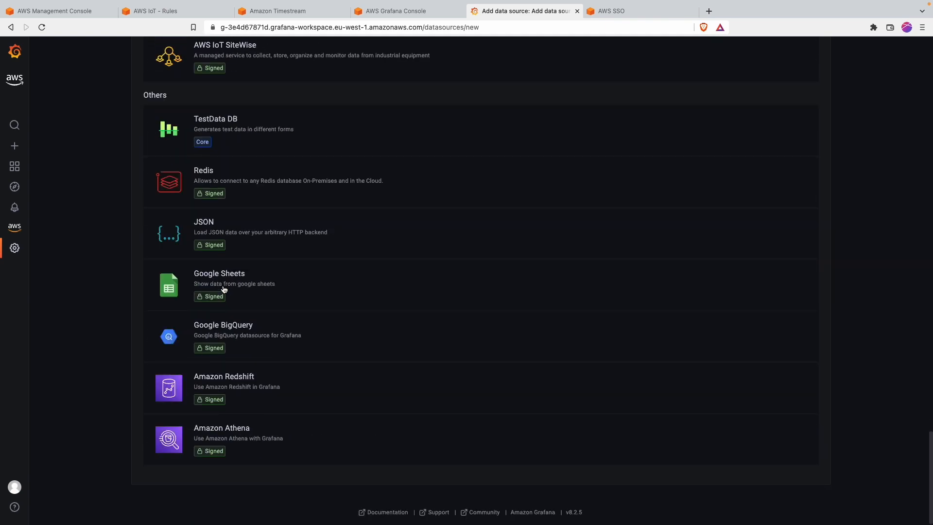
scroll(224, 289, up, 20)
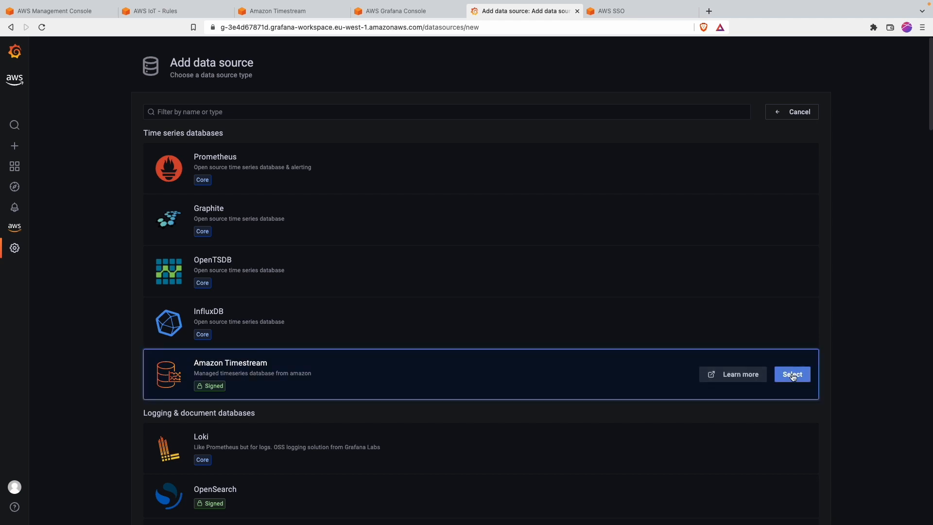
Step: Add an Amazon Timestream data source with default region eu-west-1 and save & test it
click(416, 321)
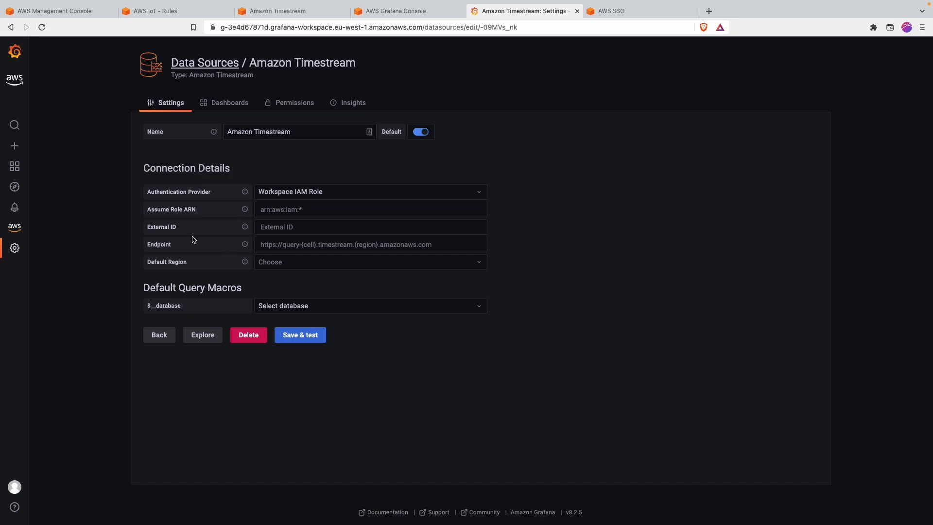
click(325, 311)
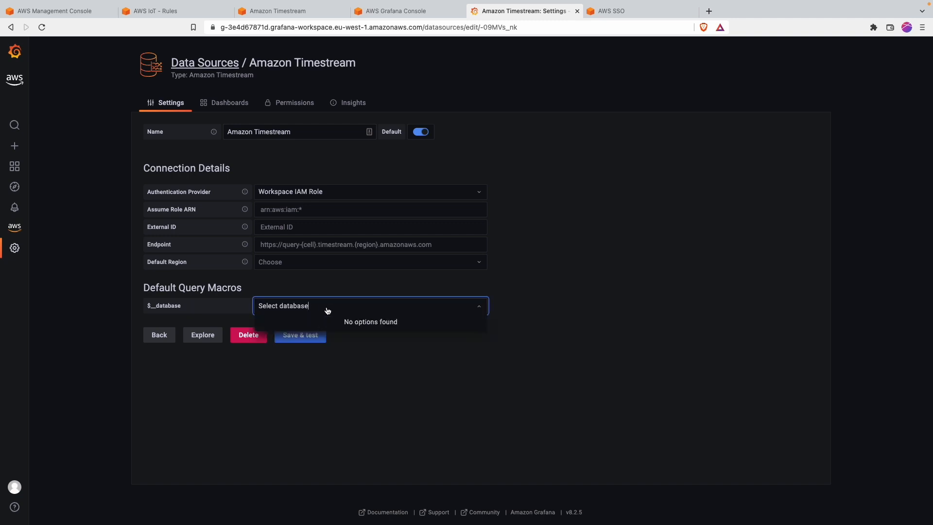
click(328, 310)
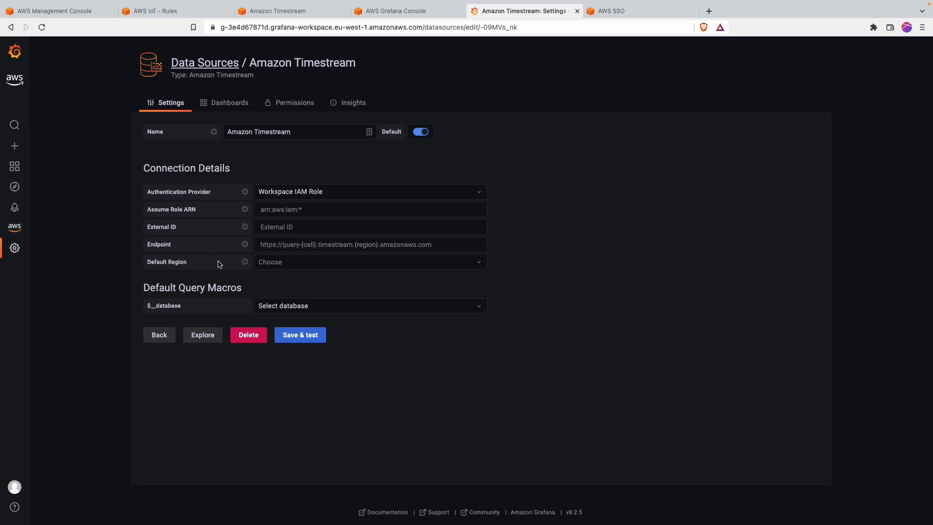
click(309, 264)
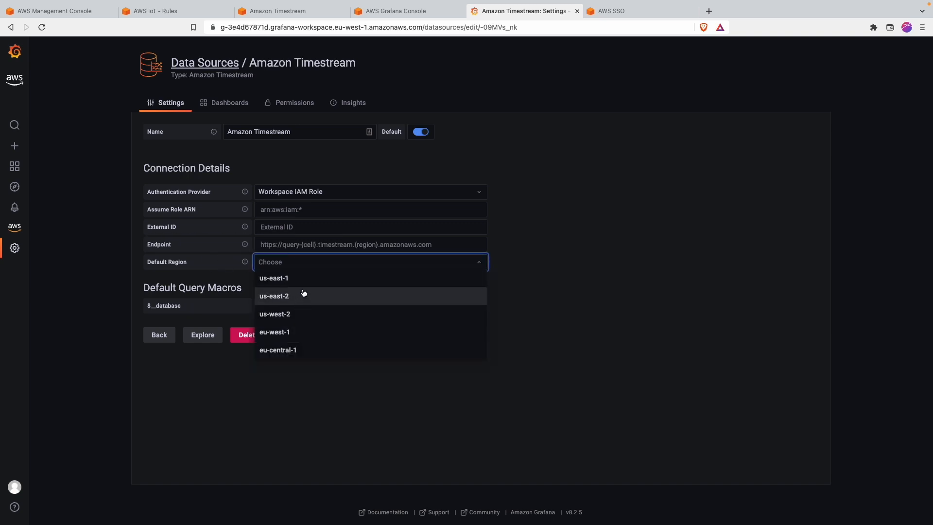
click(279, 335)
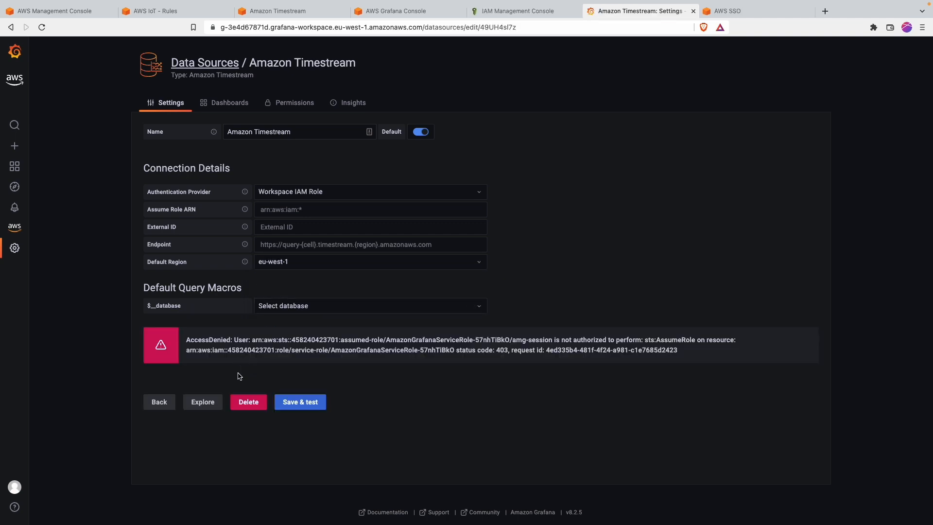
click(287, 403)
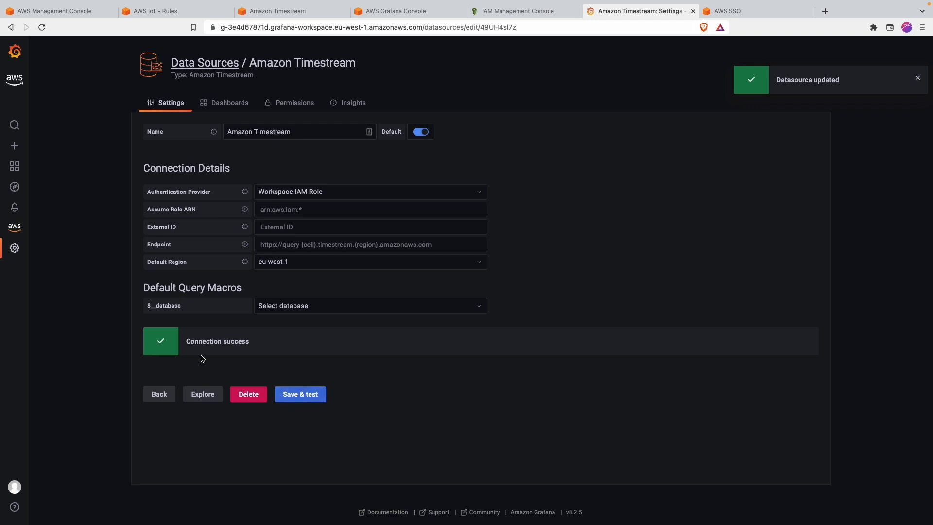
Step: Recheck the empty default database list, save & test again, then go to Grafana Home
click(297, 307)
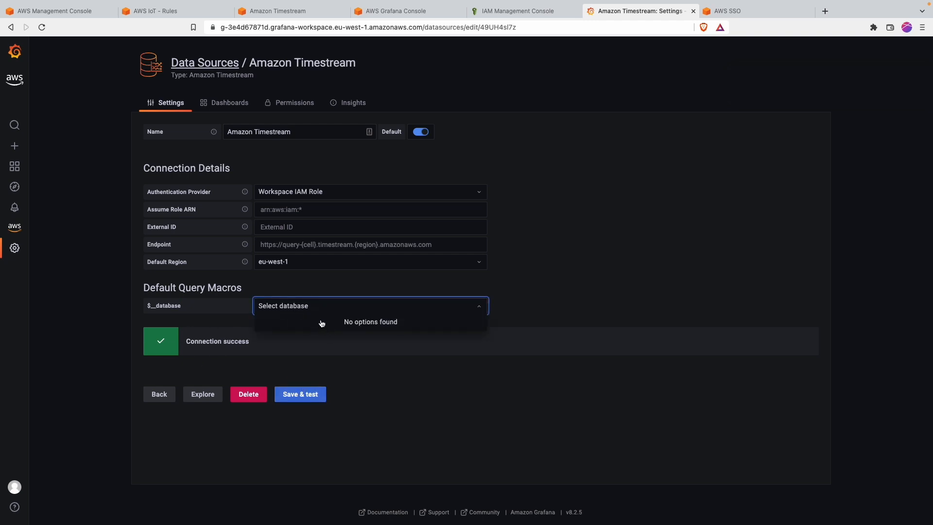
click(303, 281)
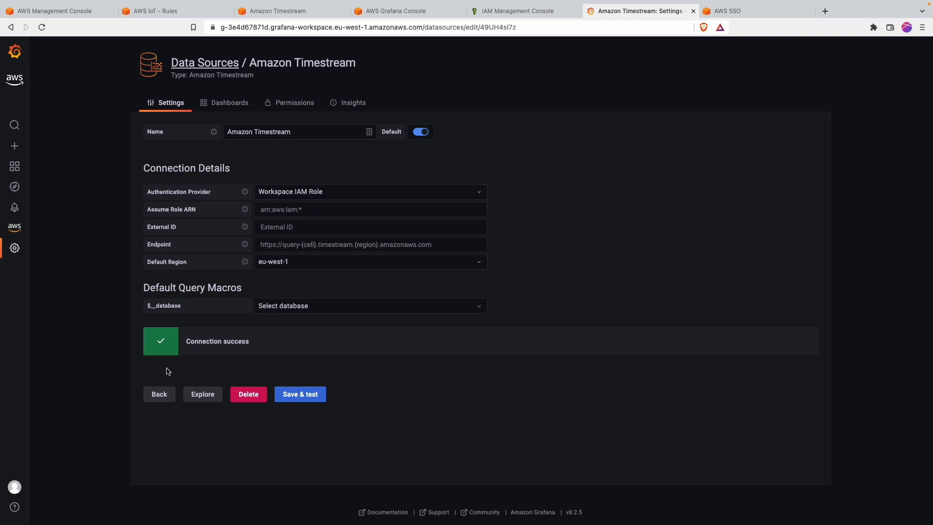
click(334, 310)
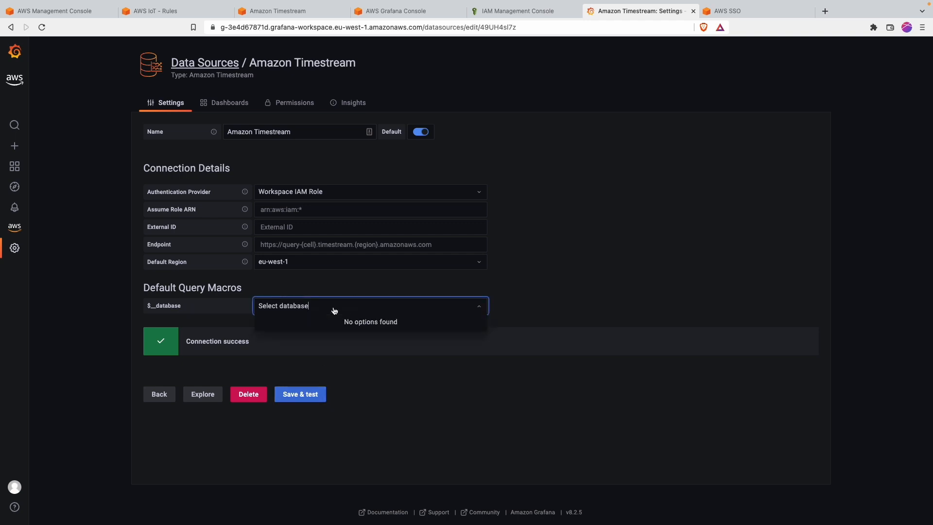
click(325, 353)
click(314, 304)
click(303, 282)
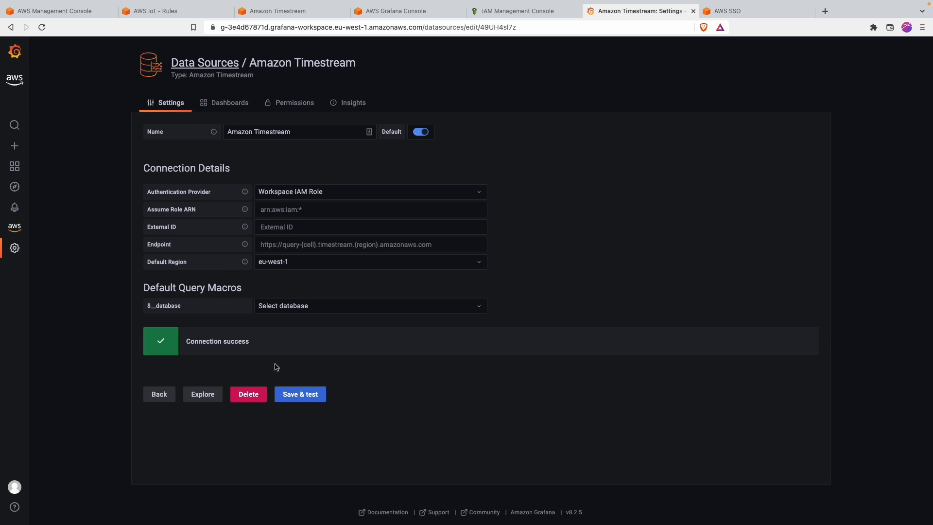
click(286, 402)
mouse_move(16, 167)
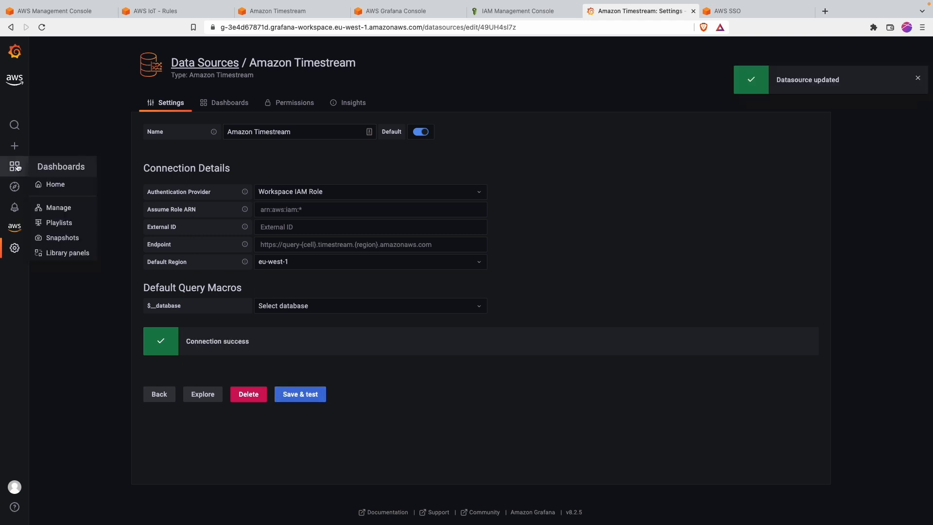
click(66, 182)
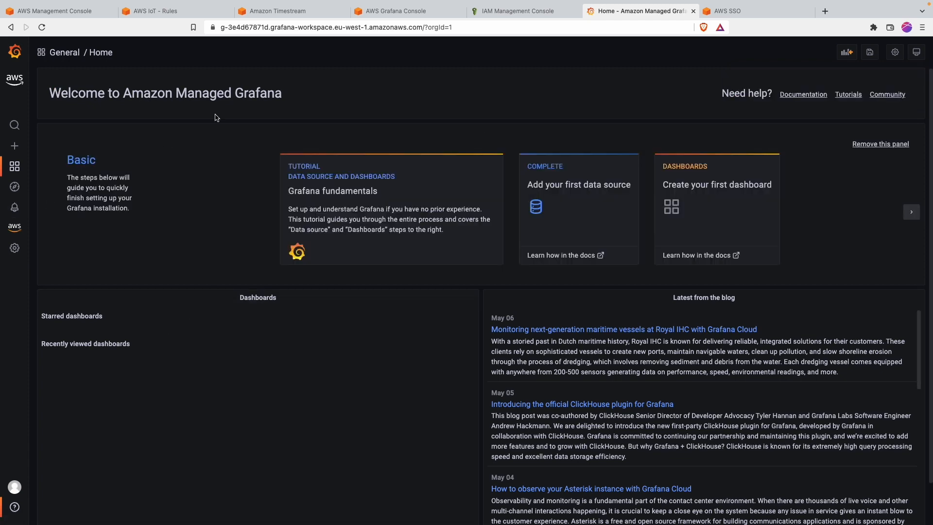
click(272, 10)
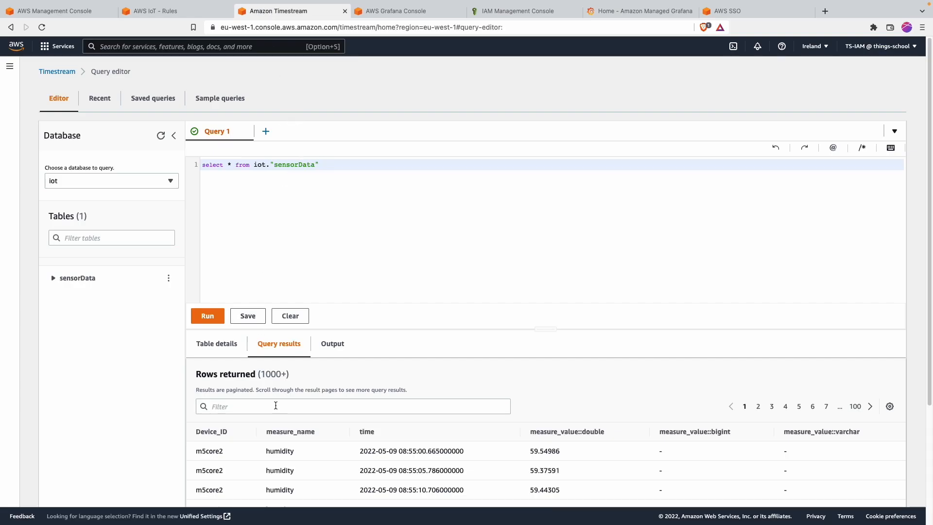
scroll(275, 405, down, 3)
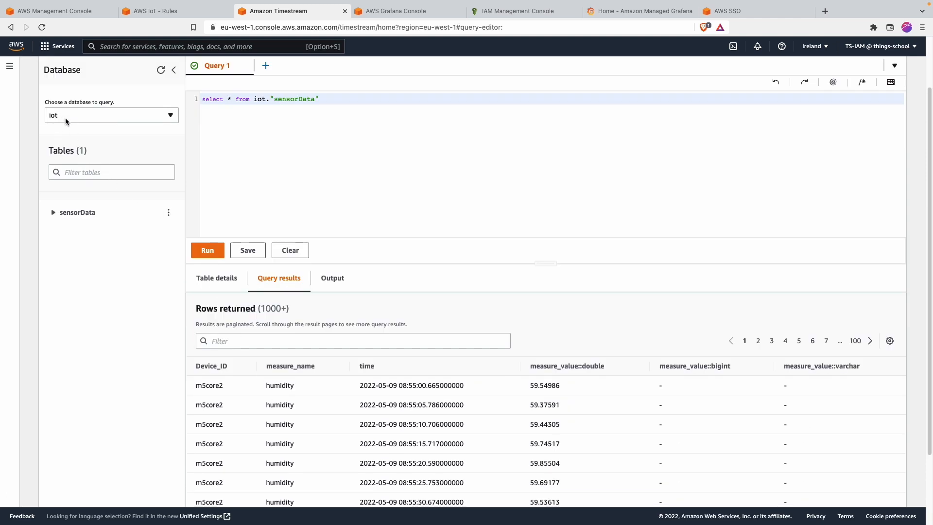
scroll(90, 245, up, 1)
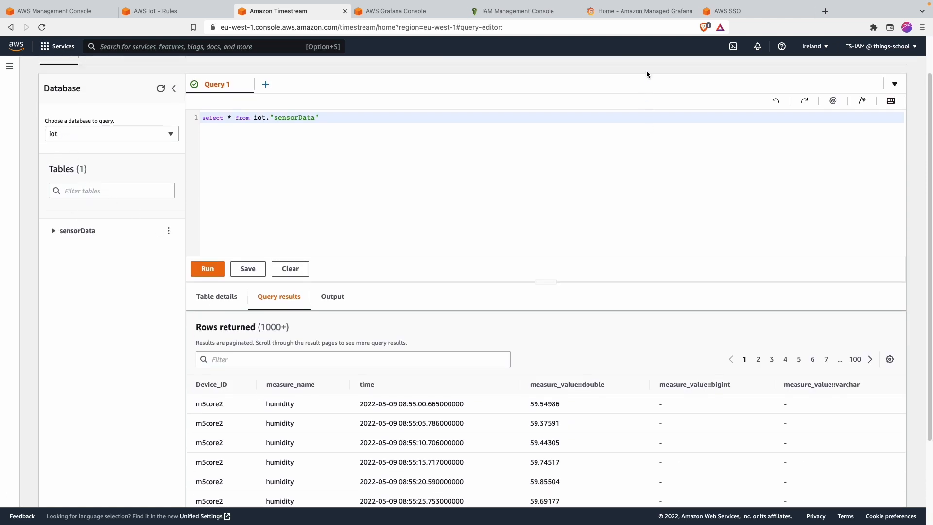
click(731, 10)
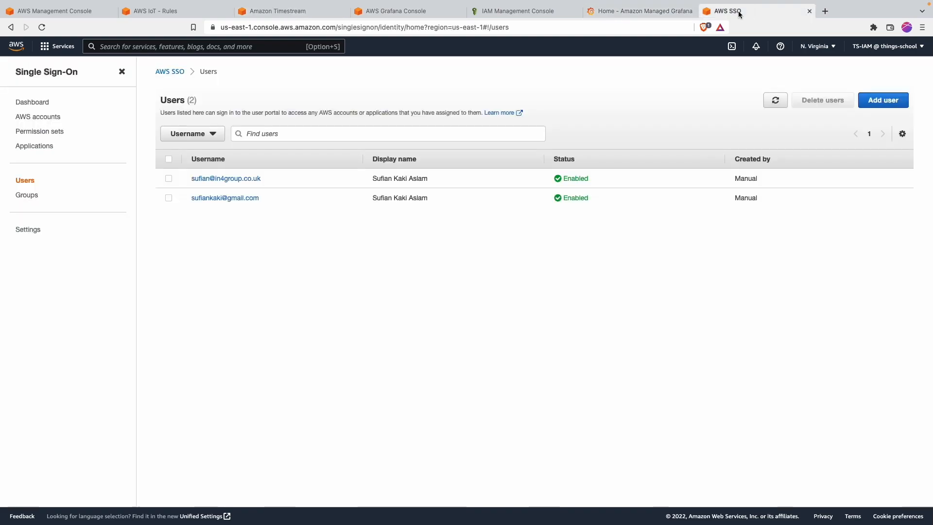
click(627, 11)
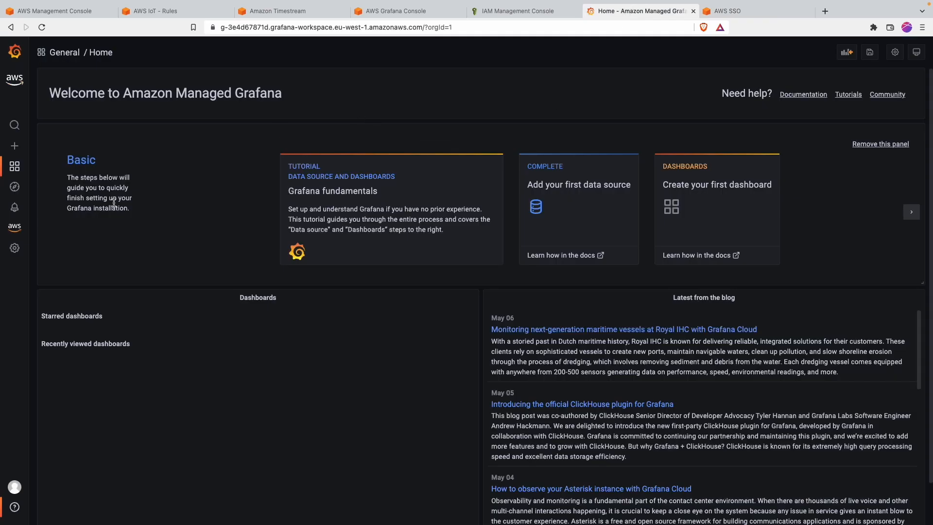
Step: Create a new dashboard with an empty panel and inspect the database and table macro choices
mouse_move(21, 162)
click(21, 146)
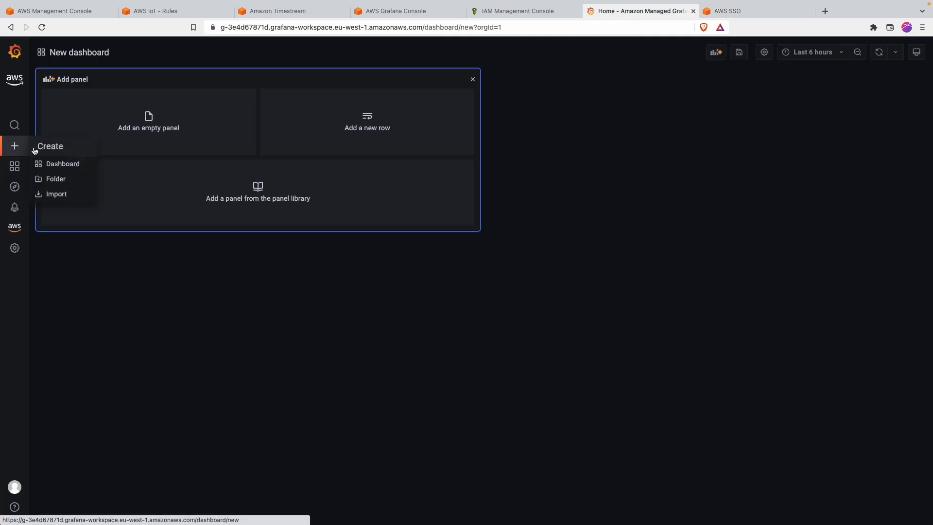
click(240, 110)
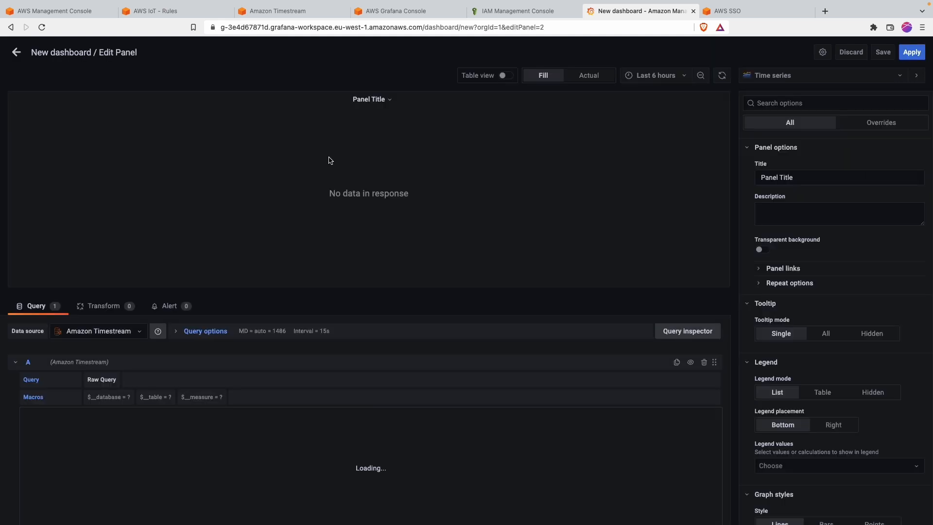
click(120, 402)
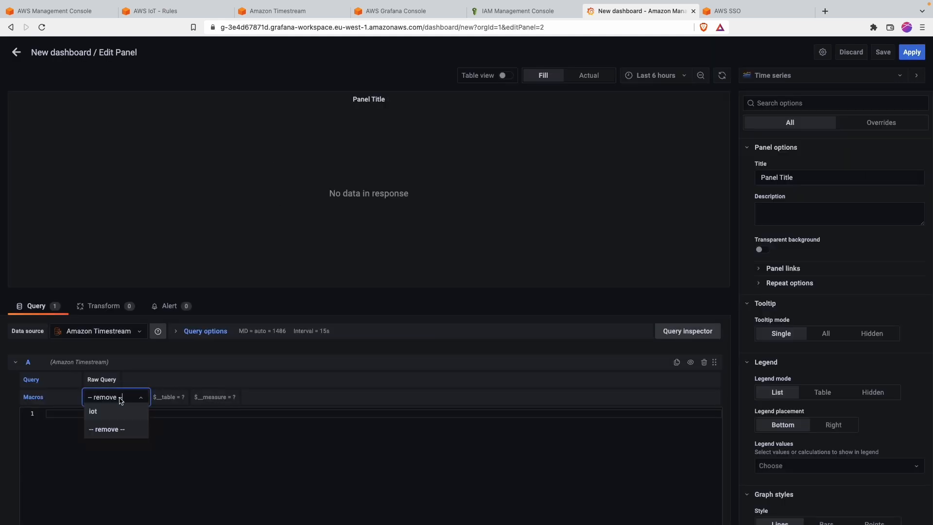
click(177, 421)
click(109, 407)
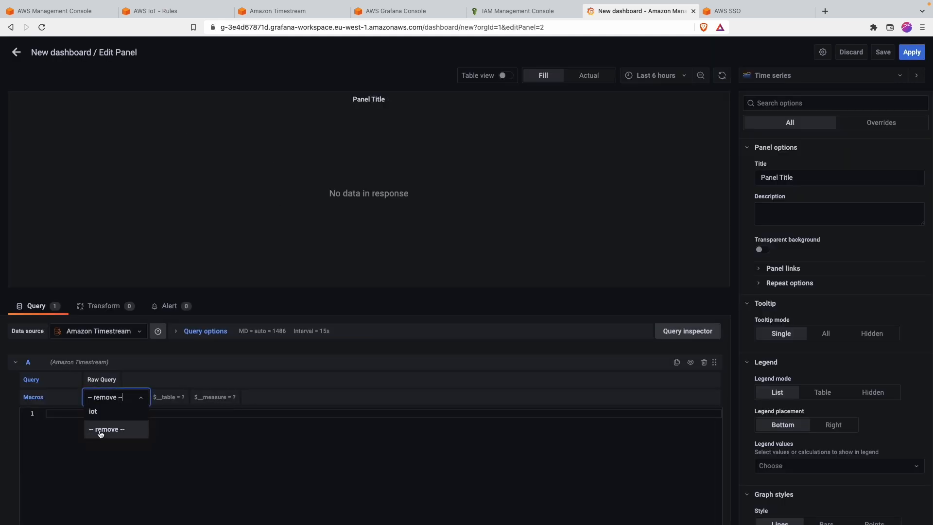
click(165, 407)
click(164, 406)
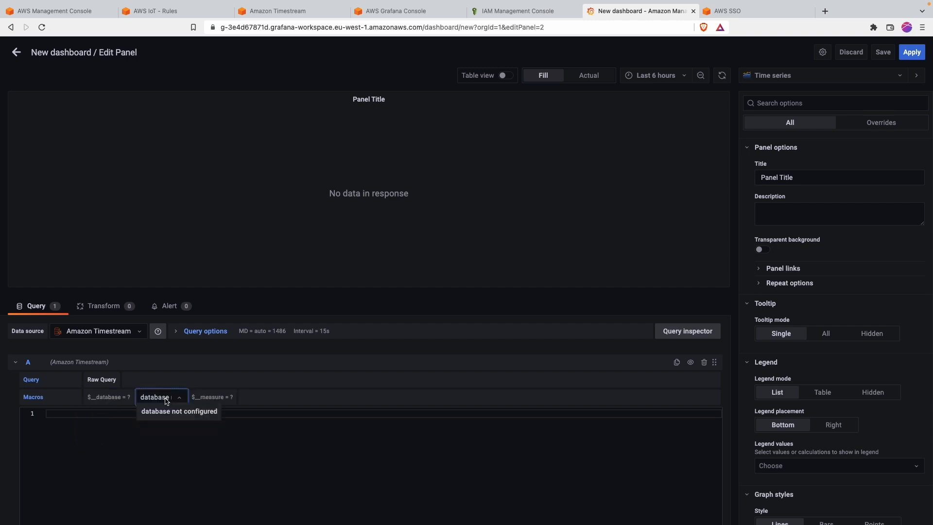
click(148, 434)
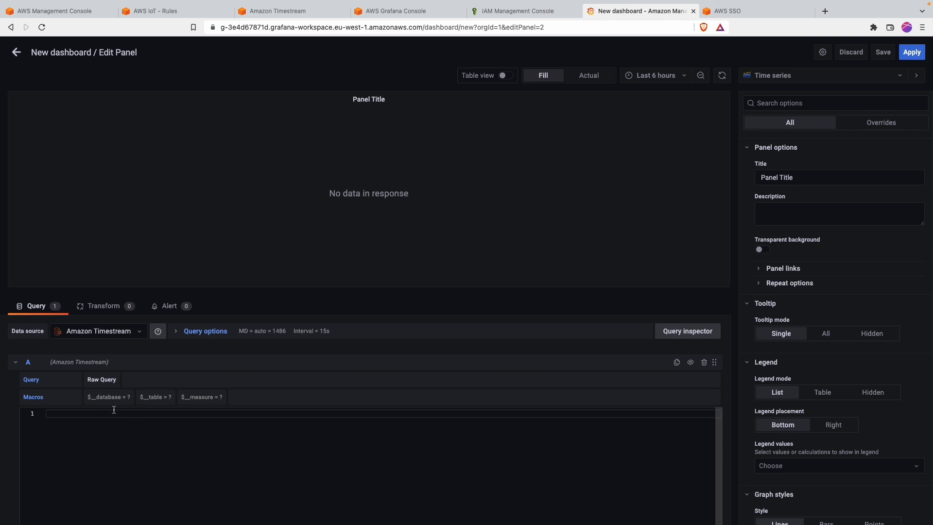
Step: Set the $__database macro to iot and the $__table macro to sensorData
click(109, 399)
click(106, 399)
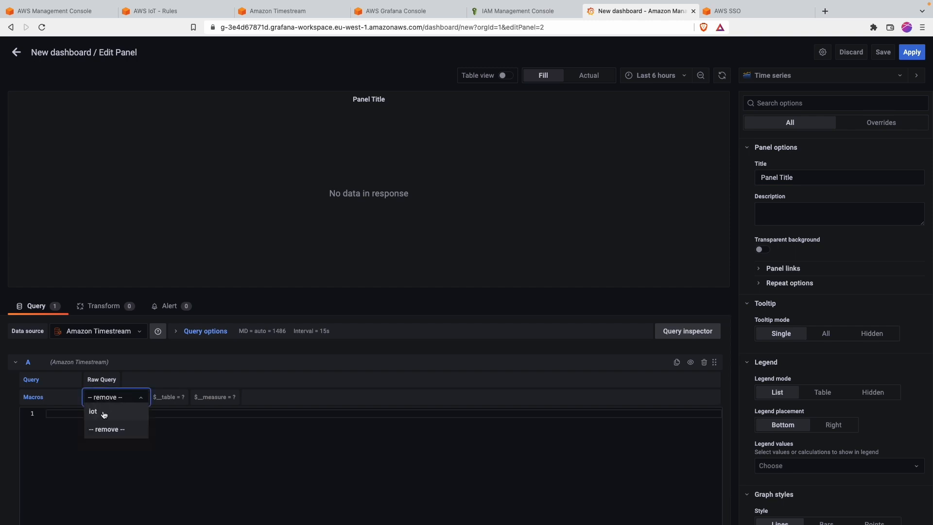
click(94, 424)
click(163, 400)
click(166, 426)
click(163, 397)
click(155, 412)
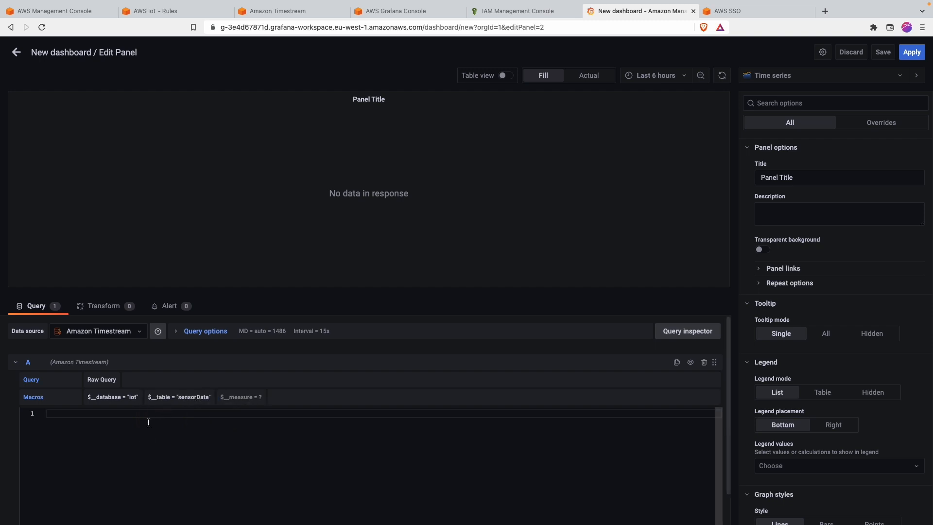
Step: Write the raw query select * from $__database.$__table using the macro suggestions
text(select)
text( time)
text(from)
text( $)
key(Return)
text(.$)
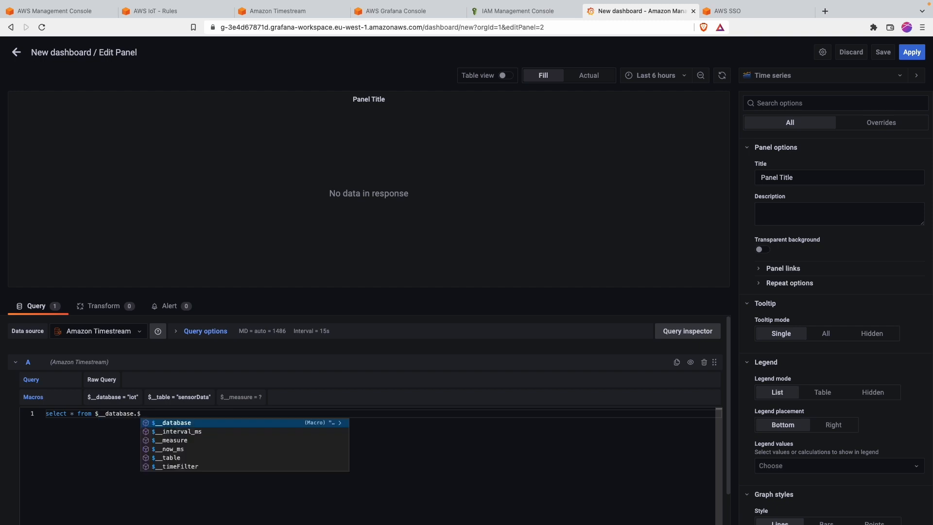
key(Down)
key(Down)
key(Down)
key(Down)
key(Return)
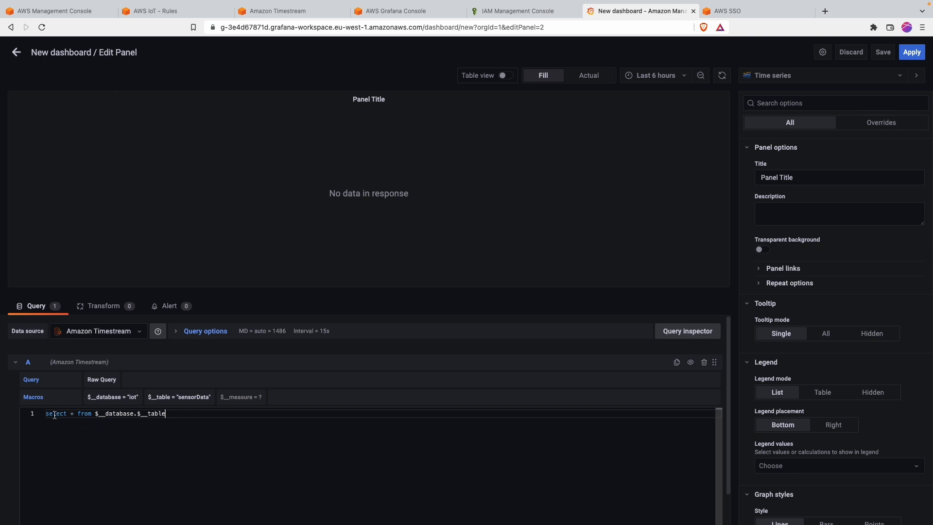
drag(54, 415, 203, 418)
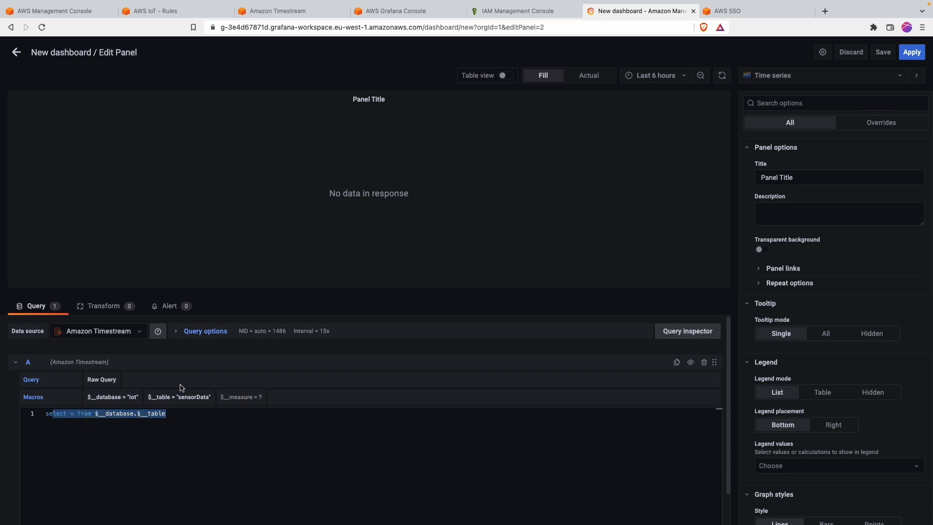
Step: Run the query and view the returned sensorData temperature readings in Table view
click(294, 347)
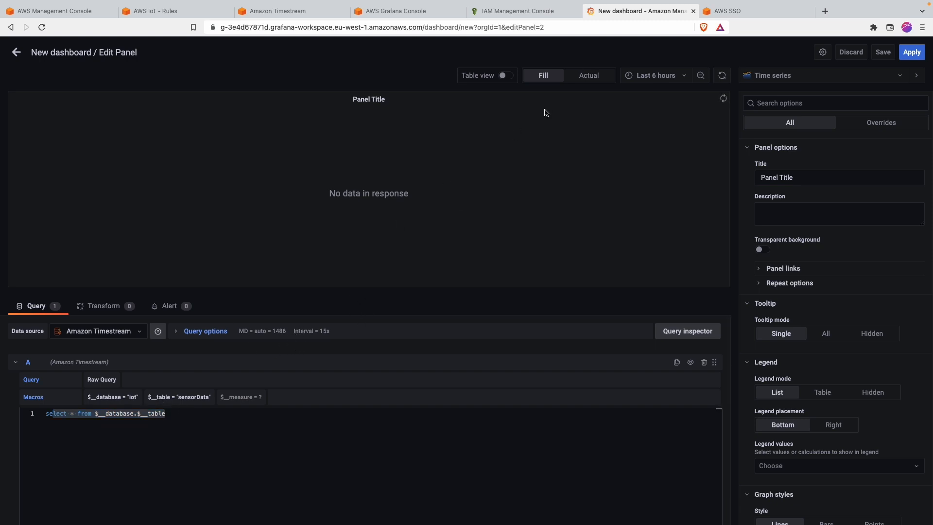
click(502, 77)
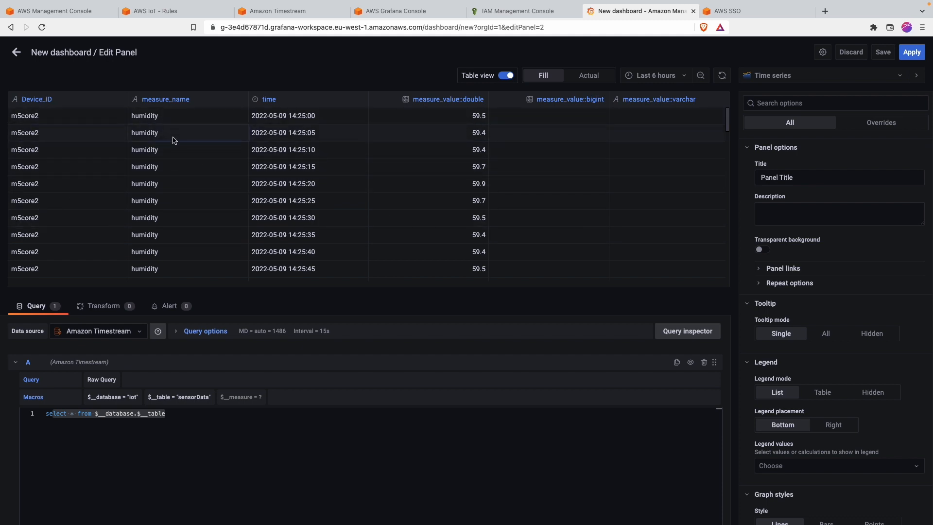
scroll(204, 221, down, 2)
scroll(151, 194, down, 15)
scroll(153, 195, down, 5)
scroll(153, 195, down, 10)
scroll(153, 196, up, 10)
scroll(154, 196, up, 20)
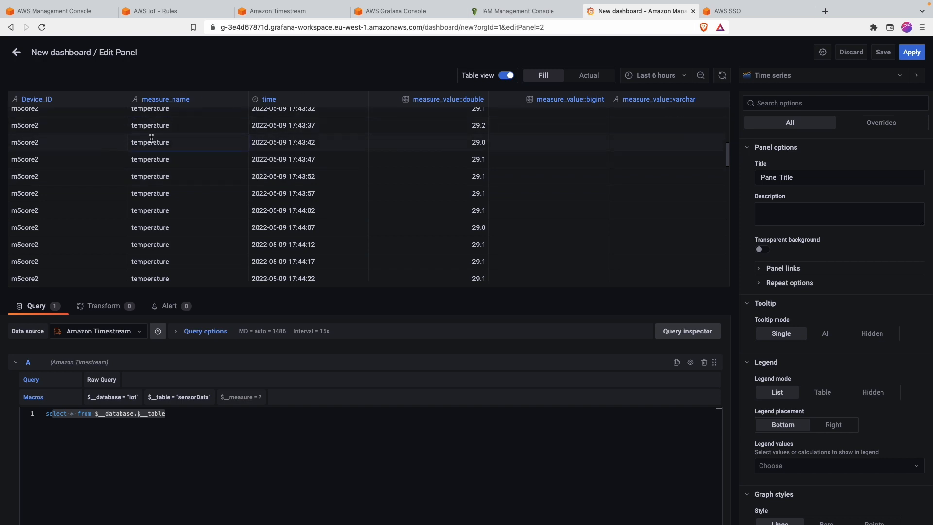
Step: Rewrite the query to select time, measure_value::double where measure_name like 'temp', and run it
click(76, 413)
key(BackSpace)
text(time,.)
key(BackSpace)
key(BackSpace)
text(measure)
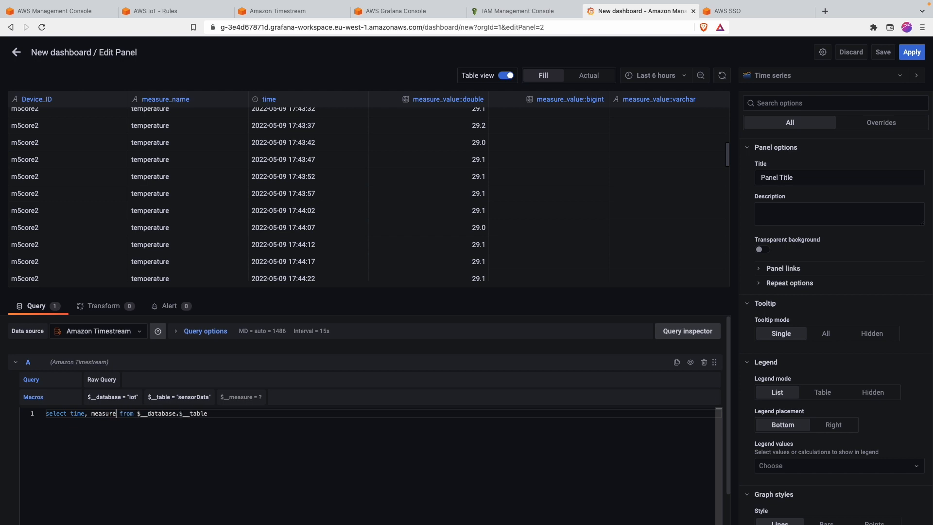
text(_value)
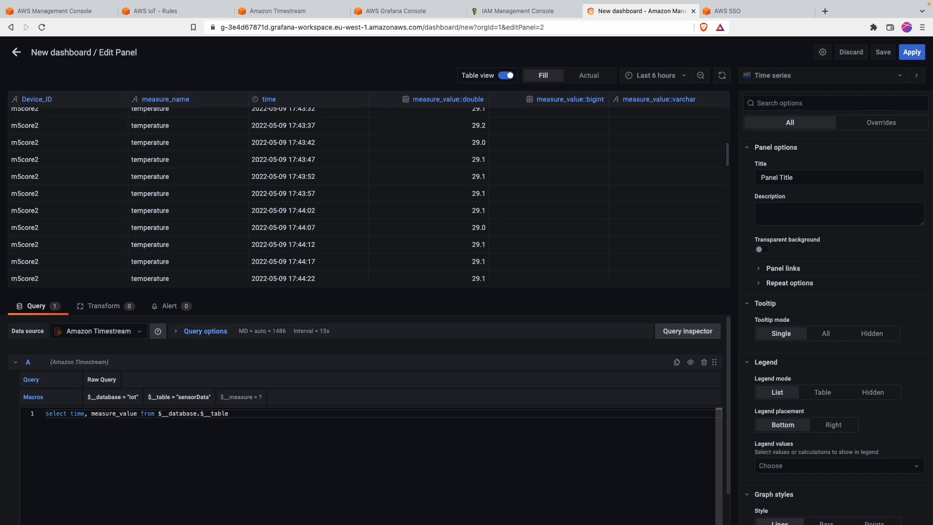
text(::double from $__database.$__table where measu)
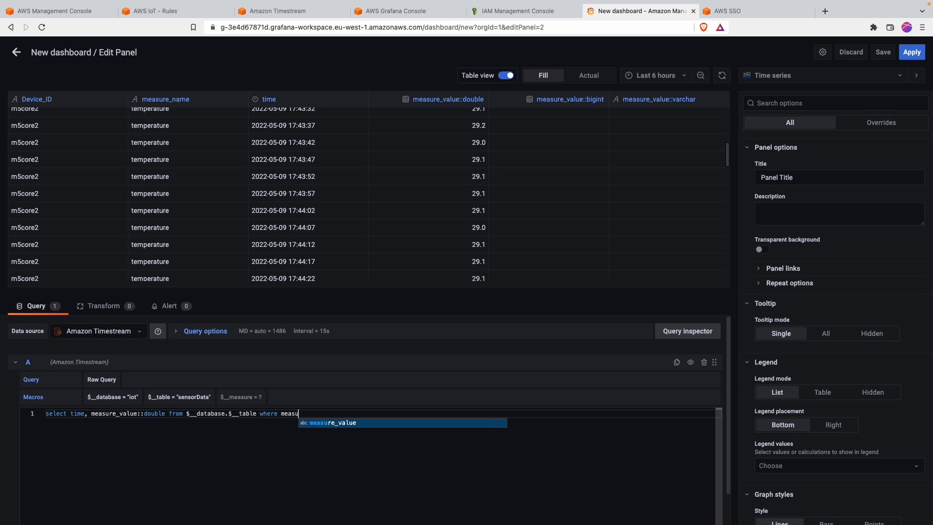
text(re_name)
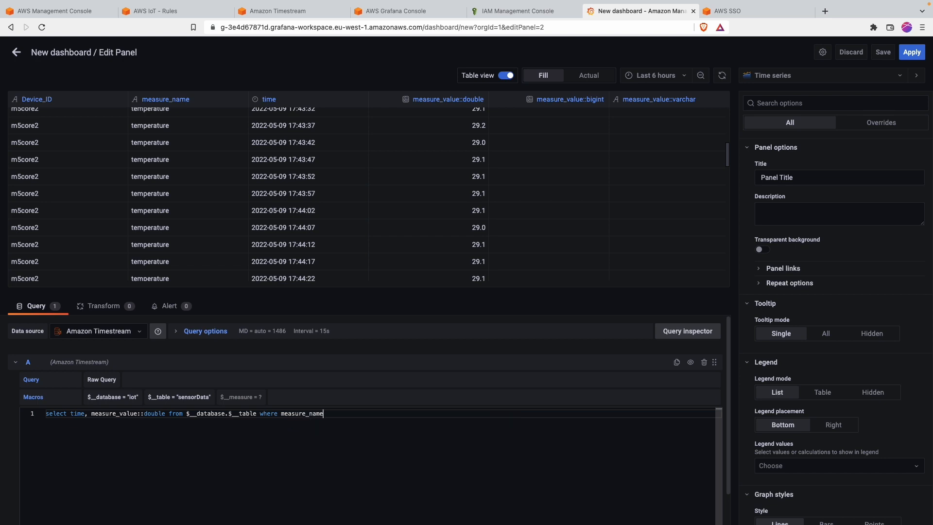
text( like 'temperature)
click(315, 336)
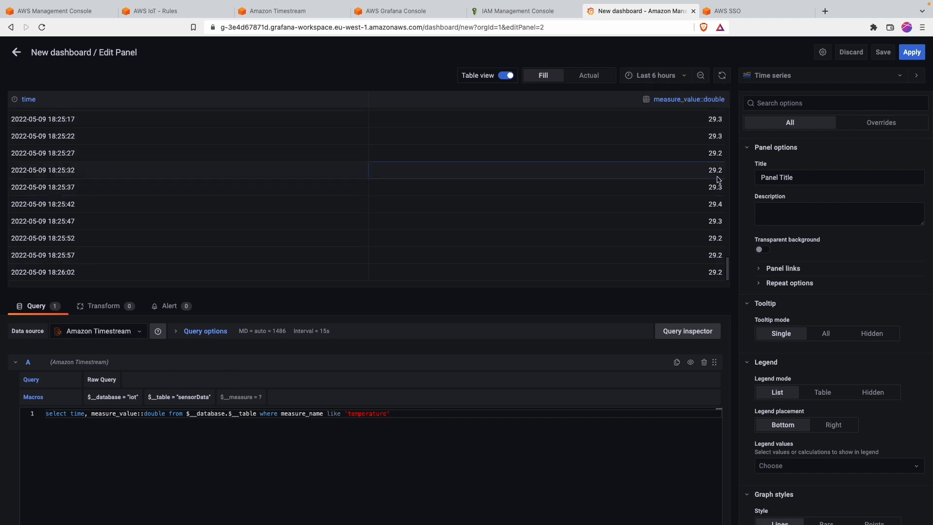
Step: Show the result as a graph over the last 30 minutes and select the panel title
click(508, 77)
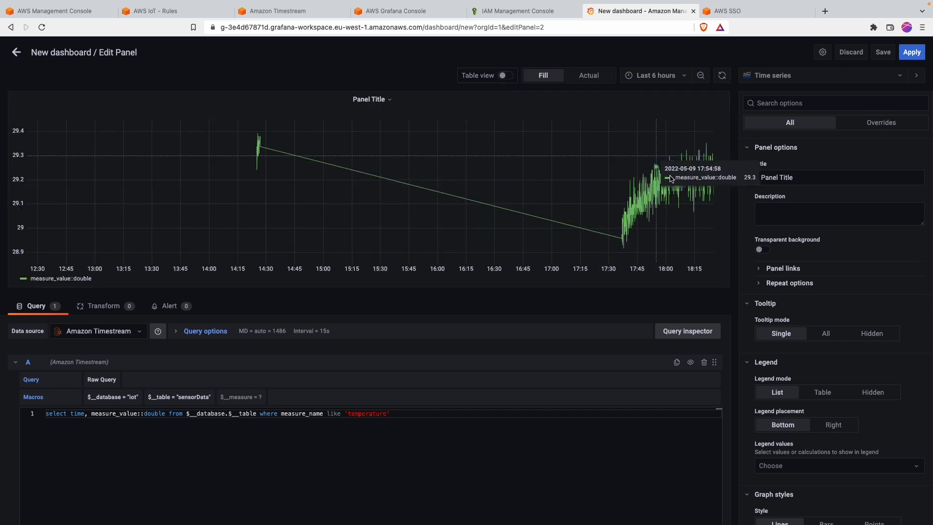
click(650, 77)
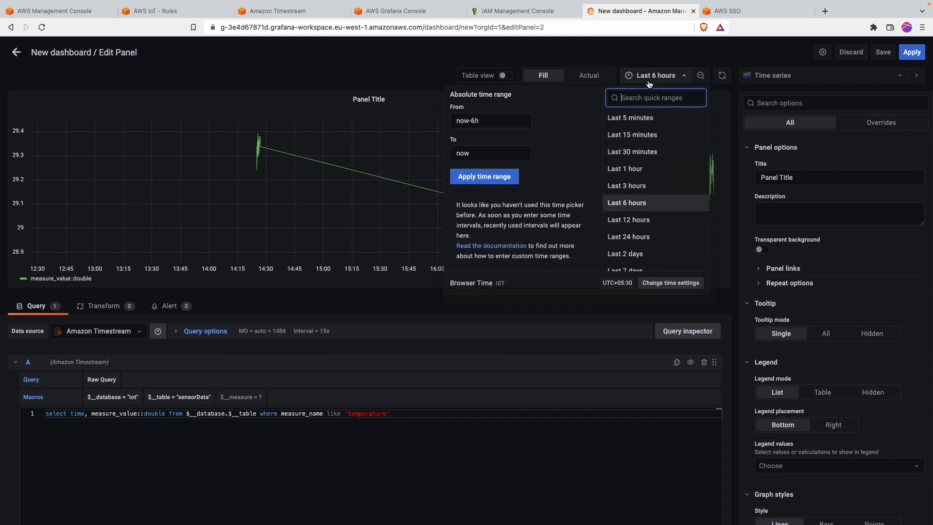
click(664, 148)
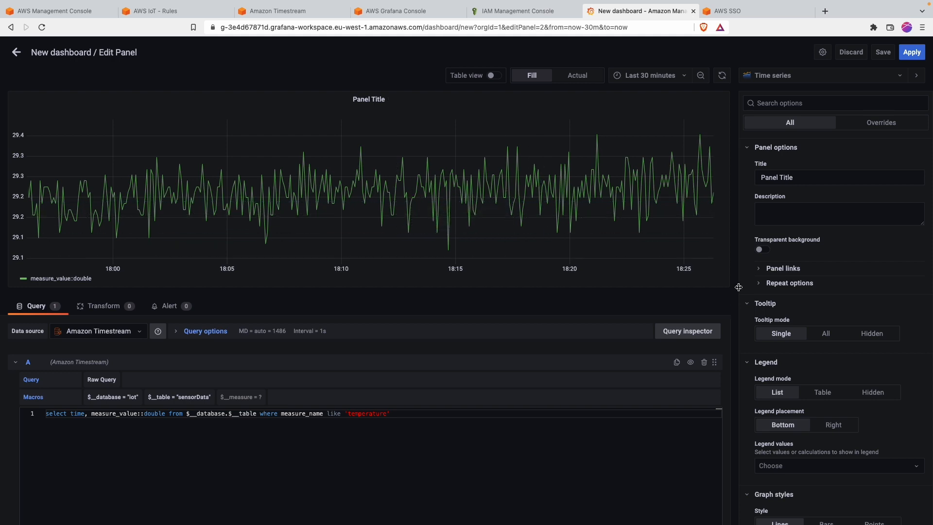
click(783, 177)
triple_click(783, 177)
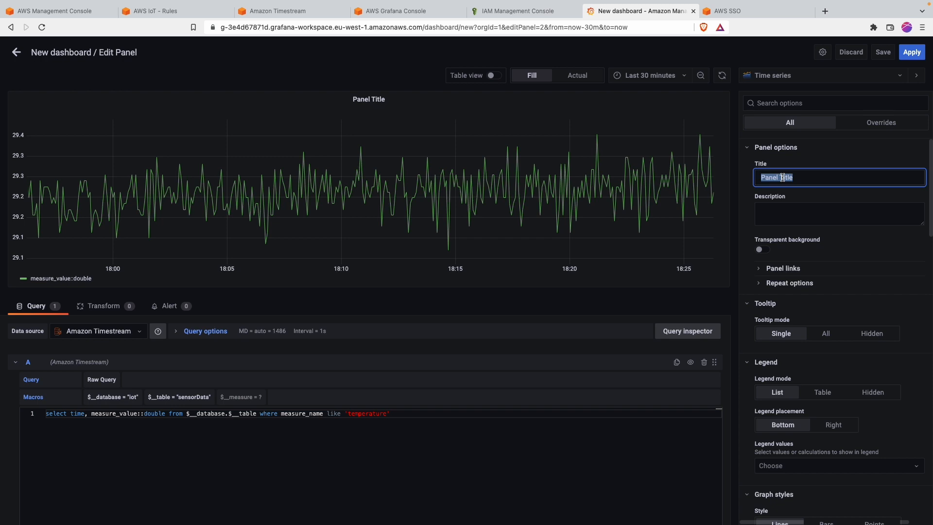
Step: Name the panel Temperature Graph and apply it to the new dashboard
text(Temperatyure Graph)
click(912, 52)
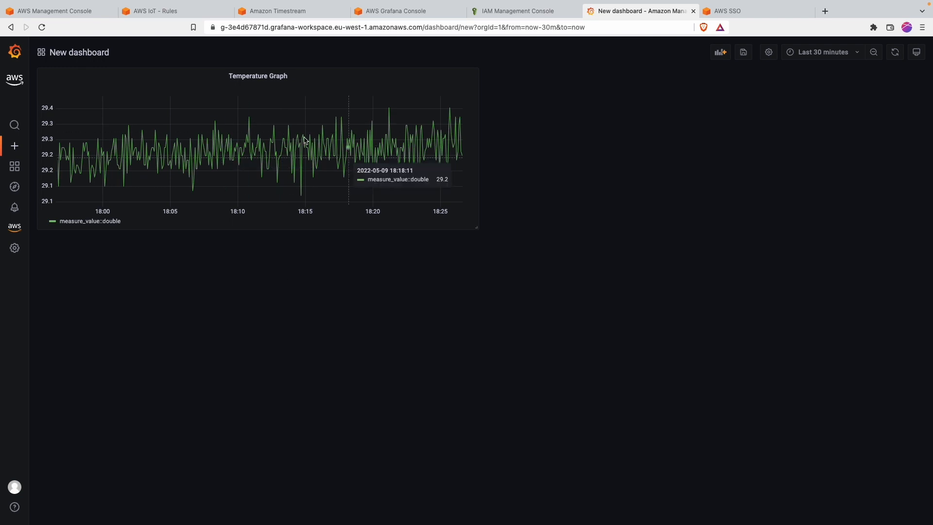
Step: Duplicate the Temperature Graph panel from its title menu
click(293, 81)
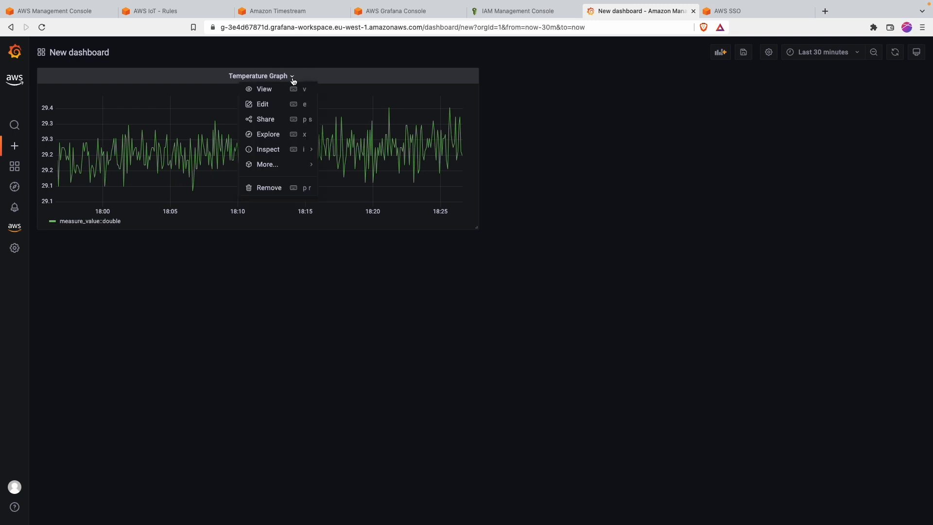
mouse_move(270, 151)
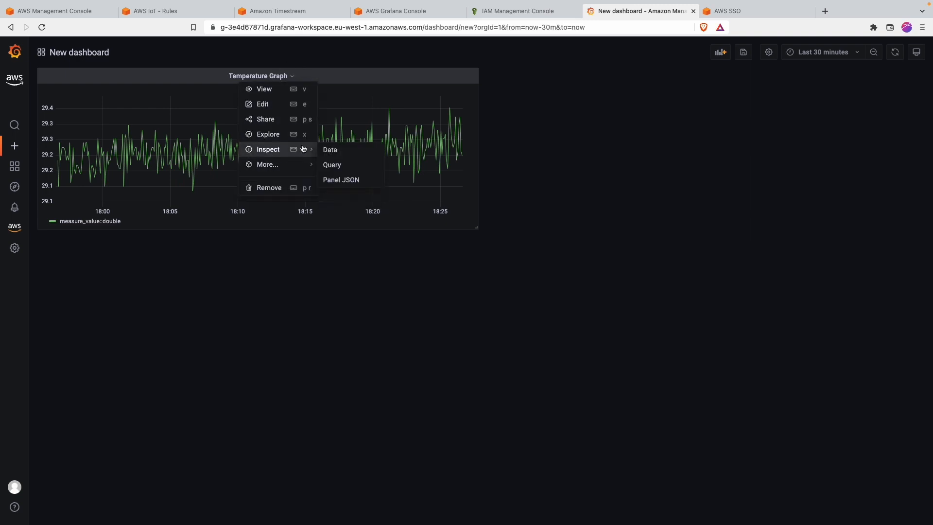
click(420, 269)
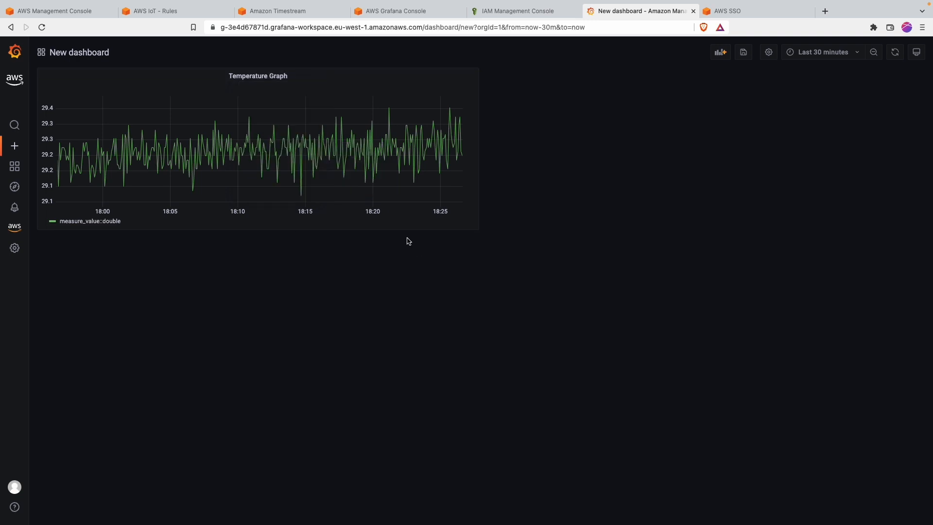
right_click(331, 79)
click(317, 88)
click(286, 81)
click(286, 79)
click(285, 79)
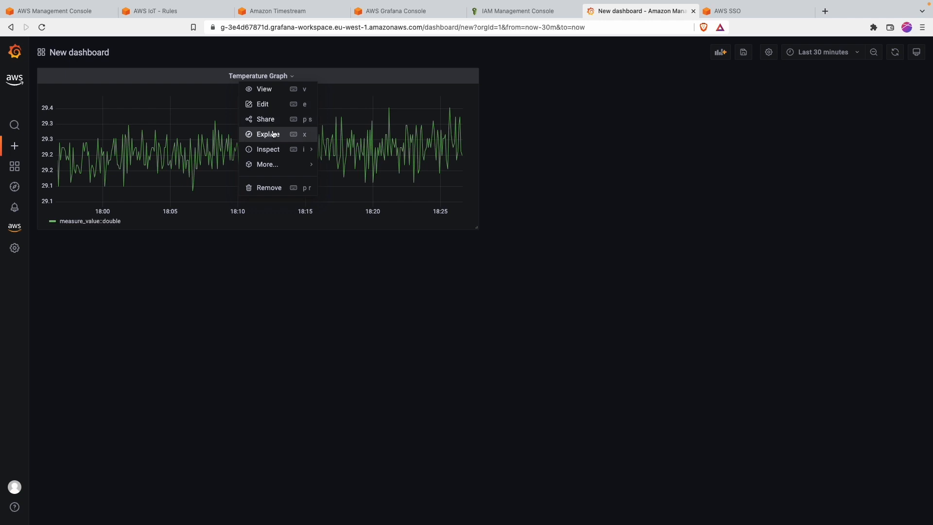
mouse_move(281, 165)
click(374, 166)
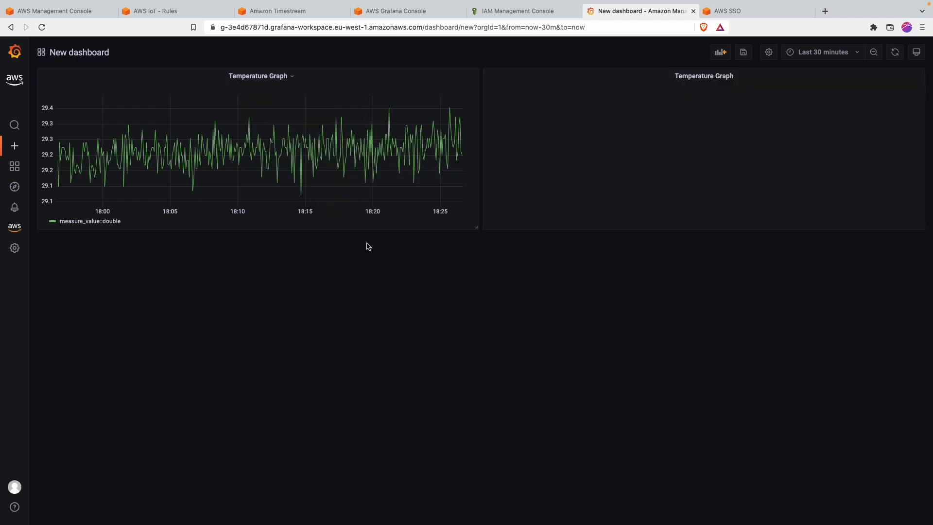
Step: Place the copy below the original and open it in the panel editor
drag(764, 74, 319, 254)
click(277, 245)
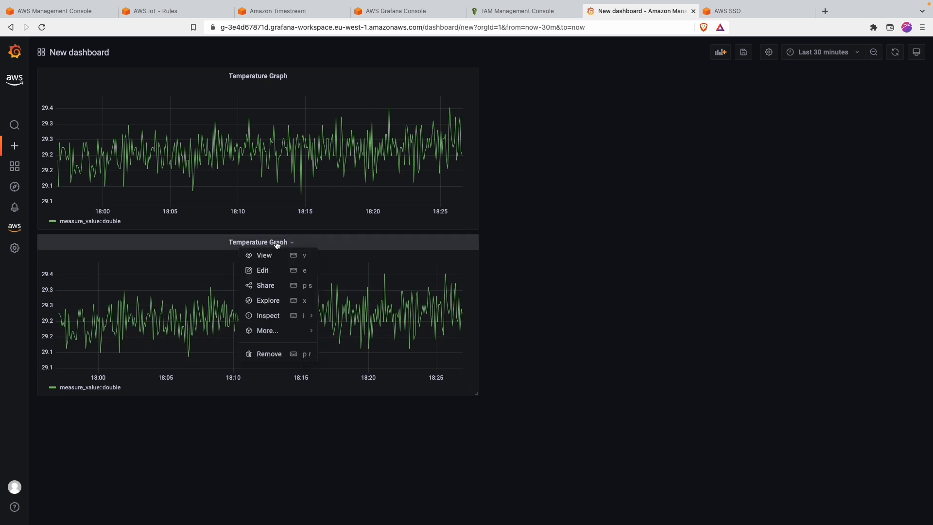
click(274, 270)
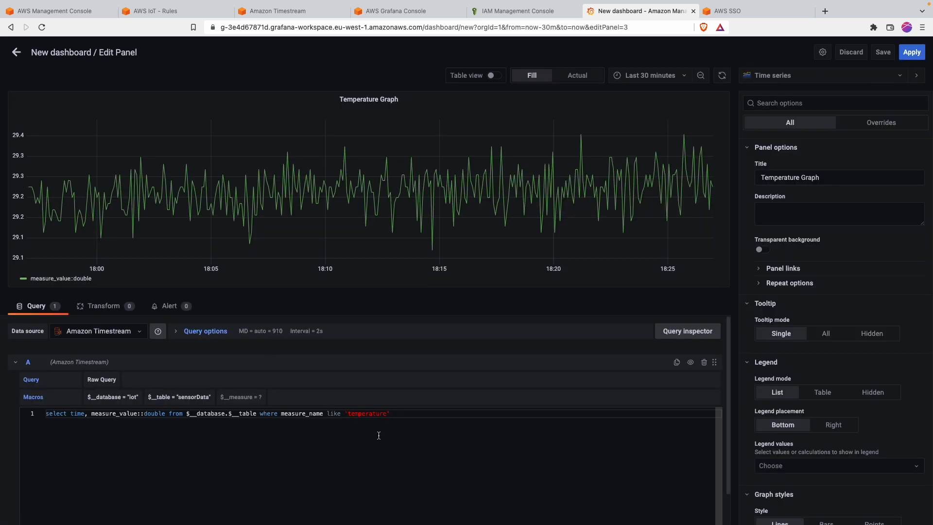
Step: Change the copied panel's query from temperature to humidity, run it and apply
double_click(365, 413)
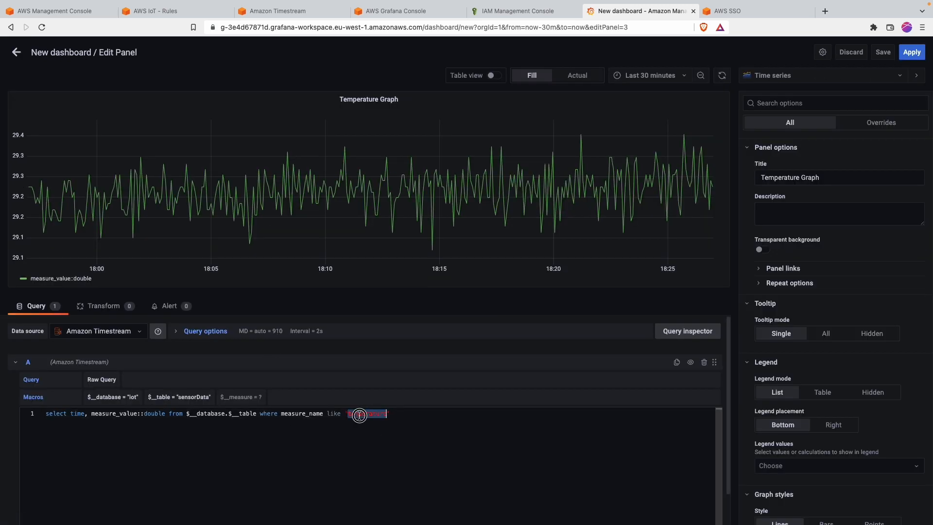
text(humidity)
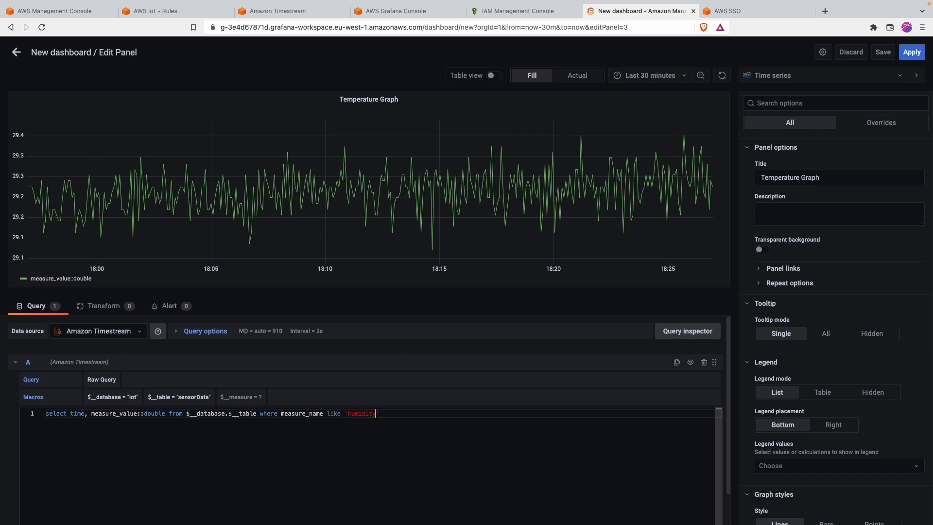
click(380, 300)
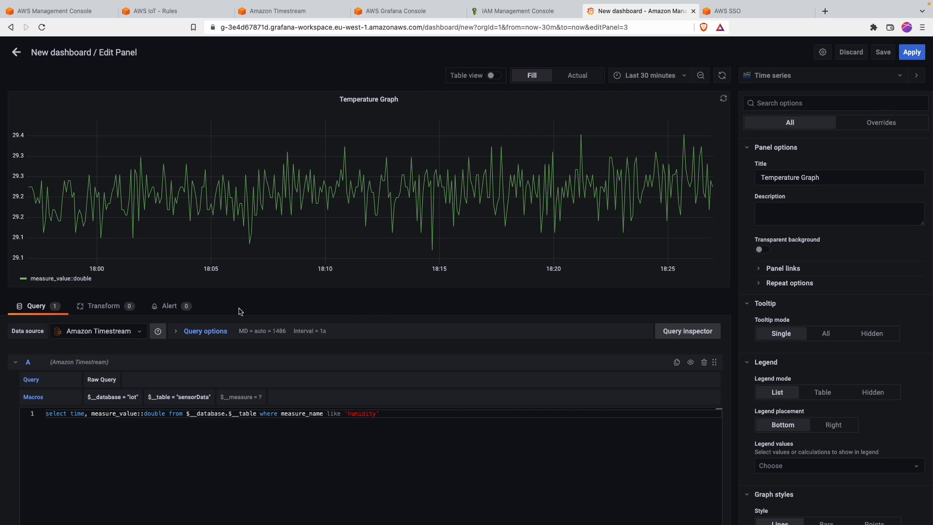
mouse_move(453, 172)
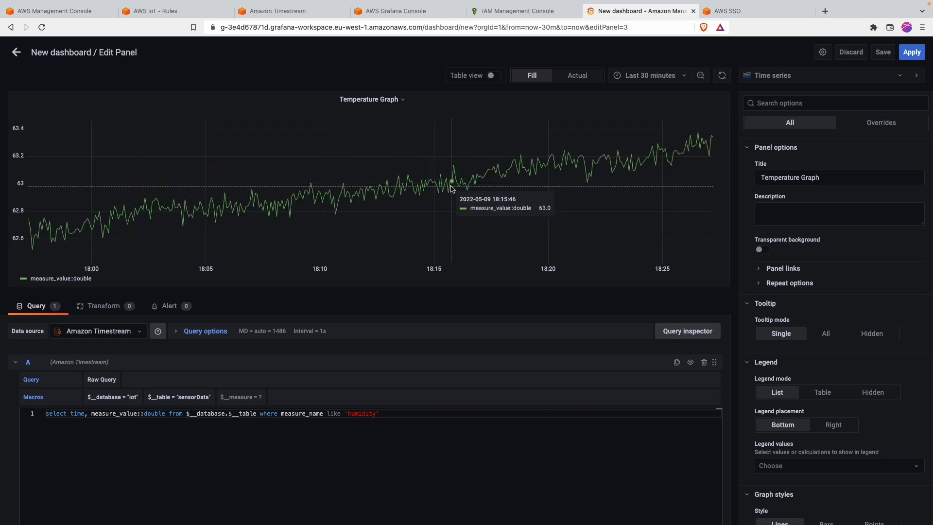
click(912, 52)
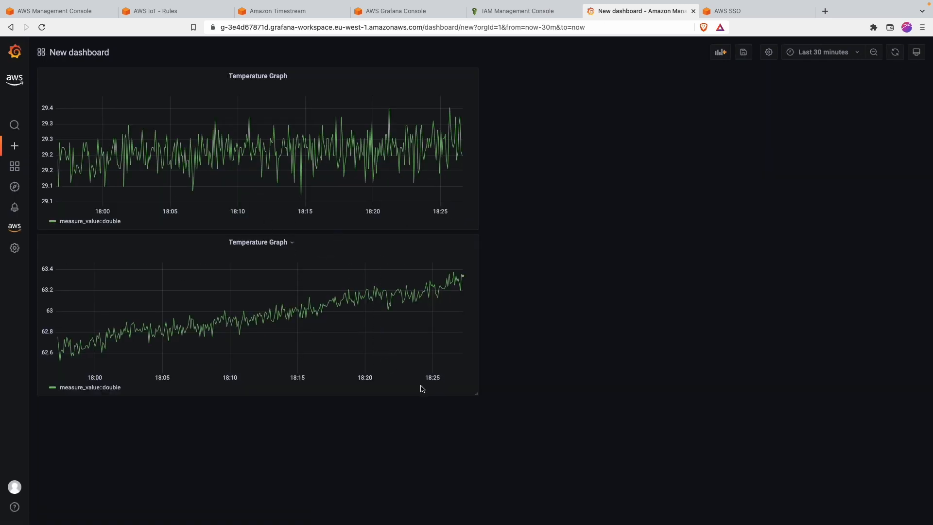
Step: Retitle the lower panel Humidity Graph and apply the change
click(293, 245)
click(277, 271)
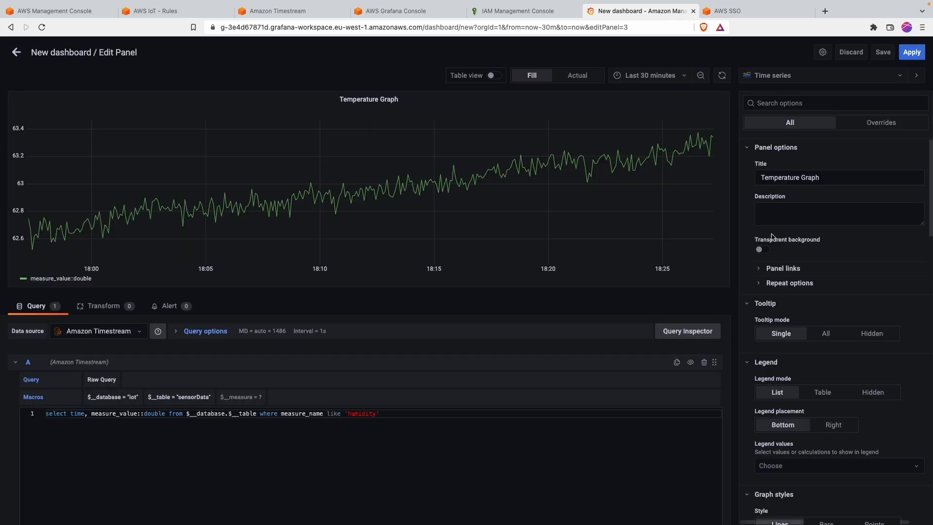
double_click(776, 178)
text(Huymi)
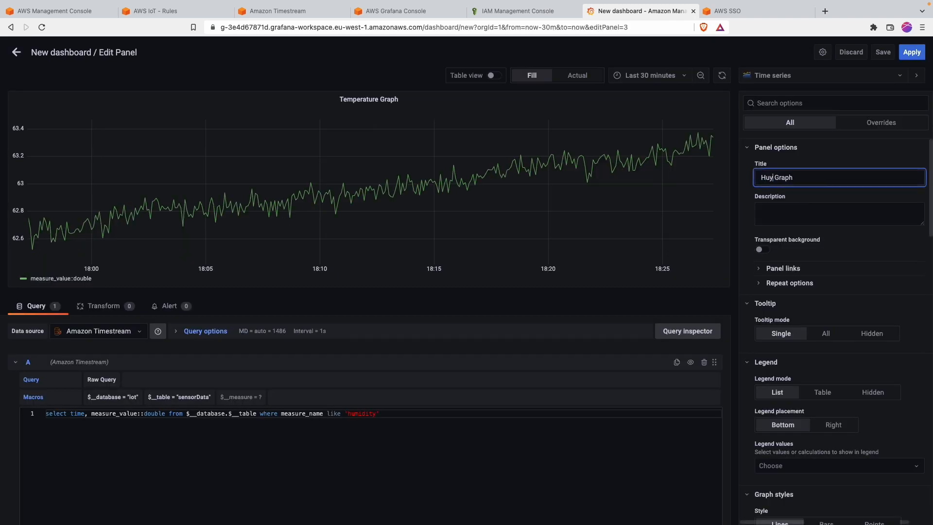
key(BackSpace)
key(BackSpace)
key(BackSpace)
text(midity)
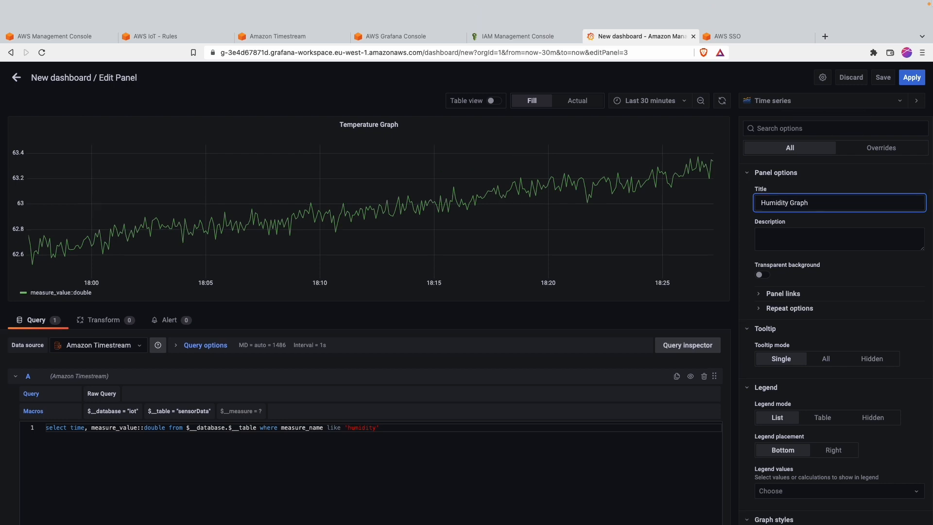
click(911, 54)
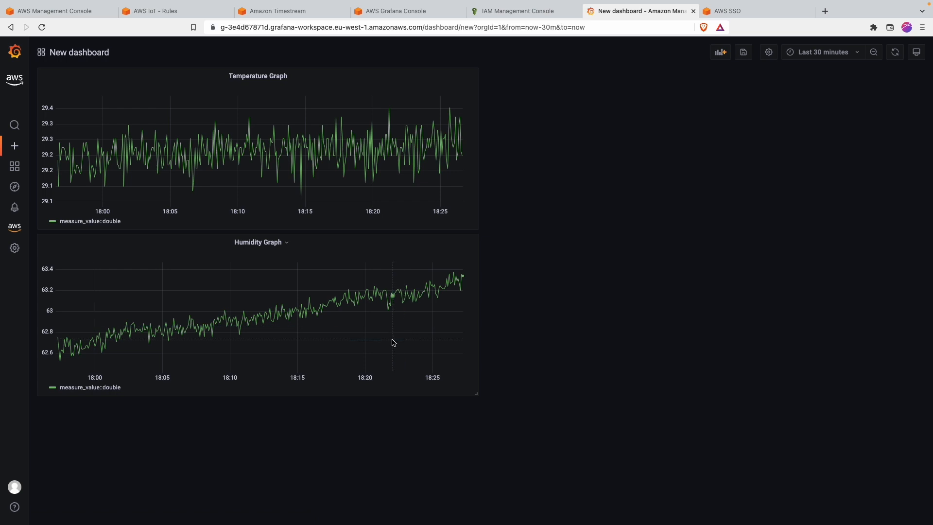
click(287, 243)
Step: Duplicate the Humidity Graph and make the copy a Pressure Graph querying pressure
mouse_move(273, 331)
click(332, 332)
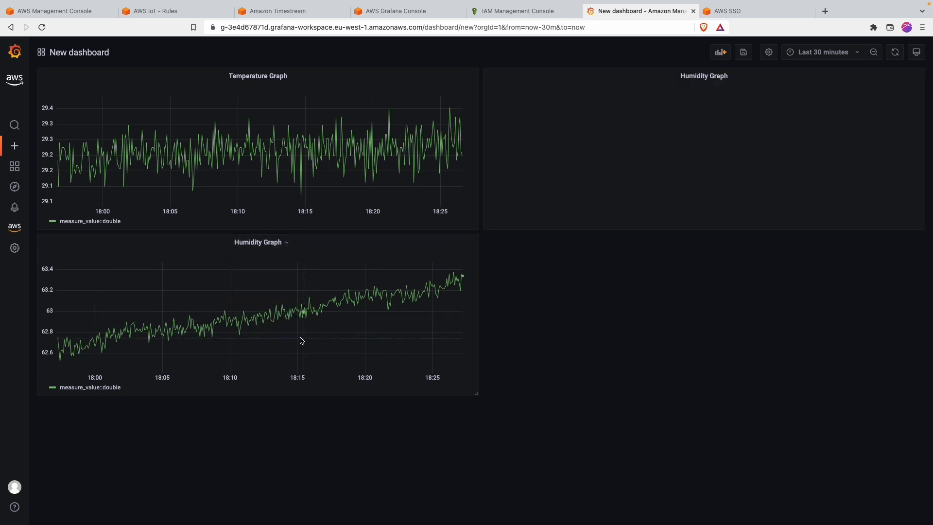
click(727, 77)
click(703, 102)
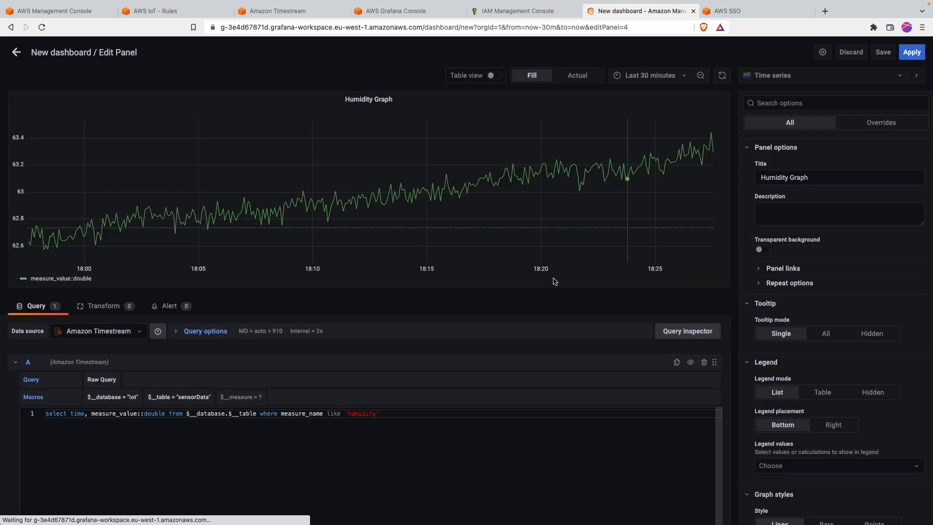
double_click(359, 413)
text(pressure)
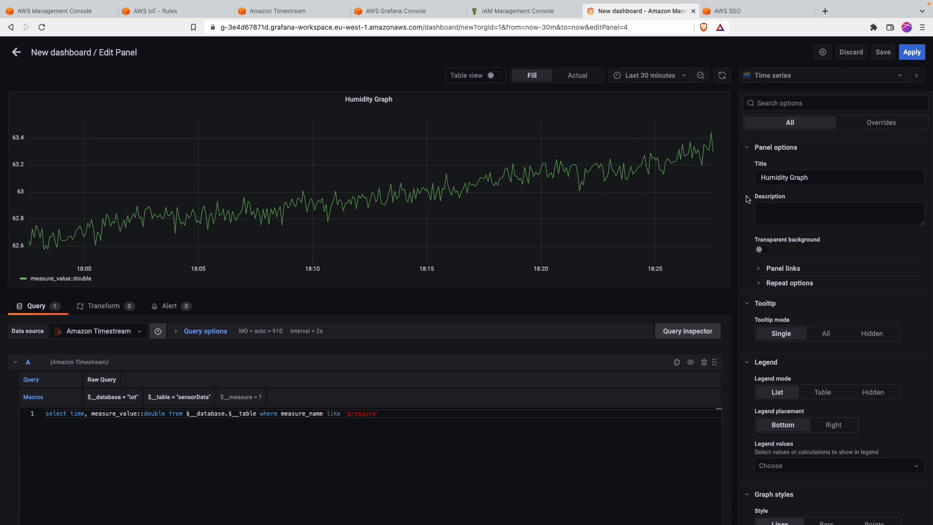
double_click(773, 177)
text(Pressure)
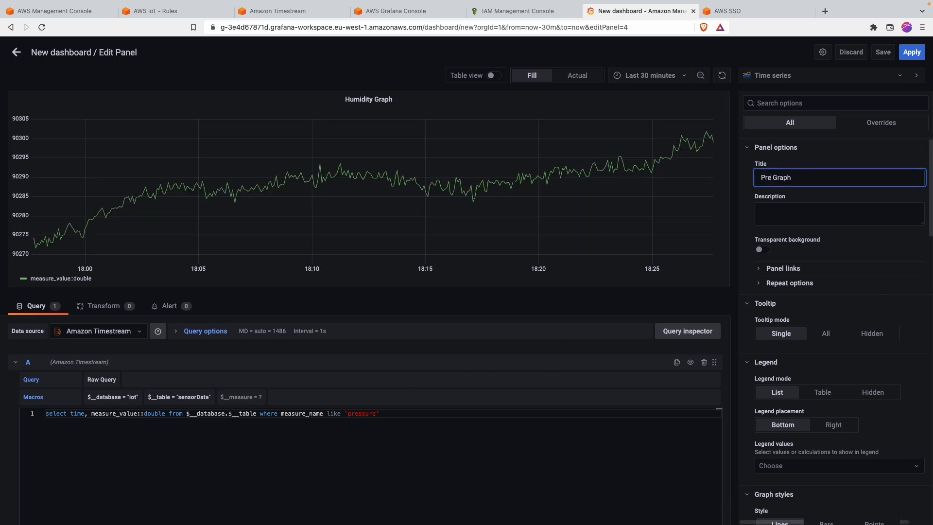
click(912, 52)
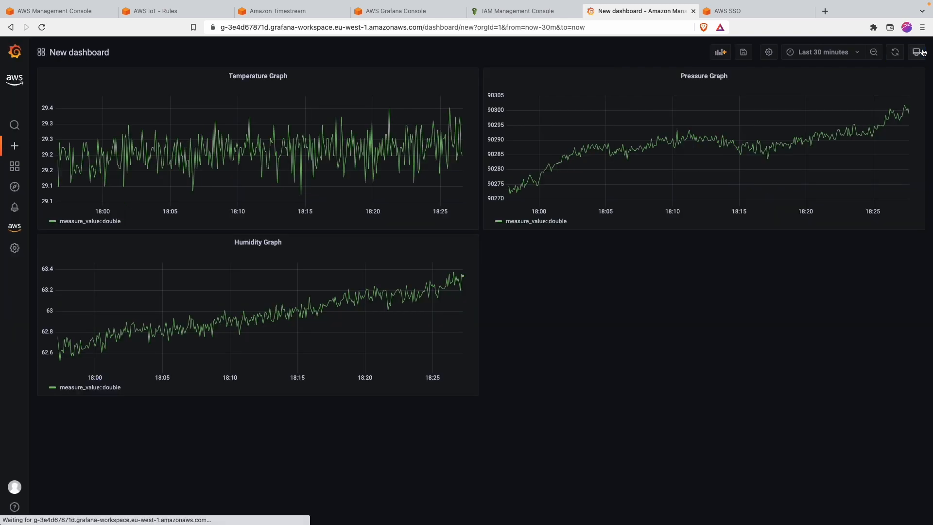
Step: Move the Pressure Graph to the bottom and make all three graphs full width and shorter
drag(599, 74, 209, 402)
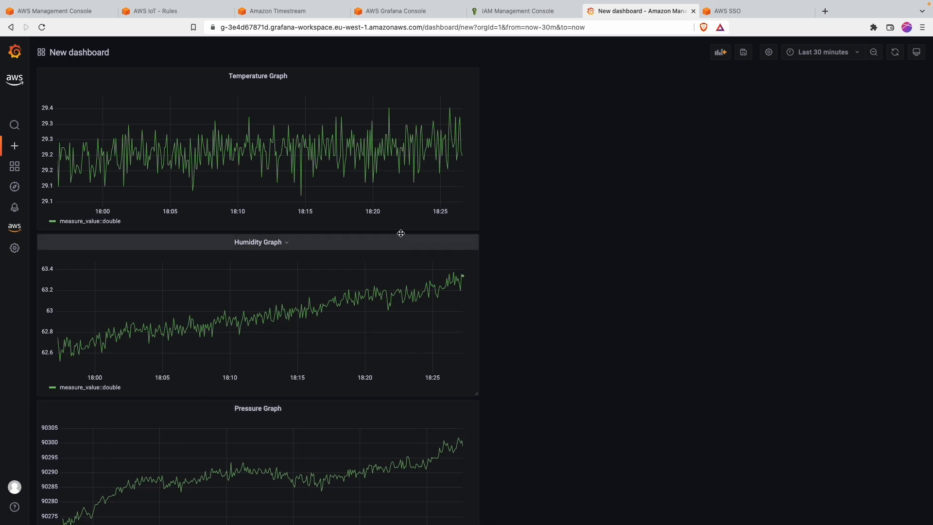
drag(477, 228, 744, 196)
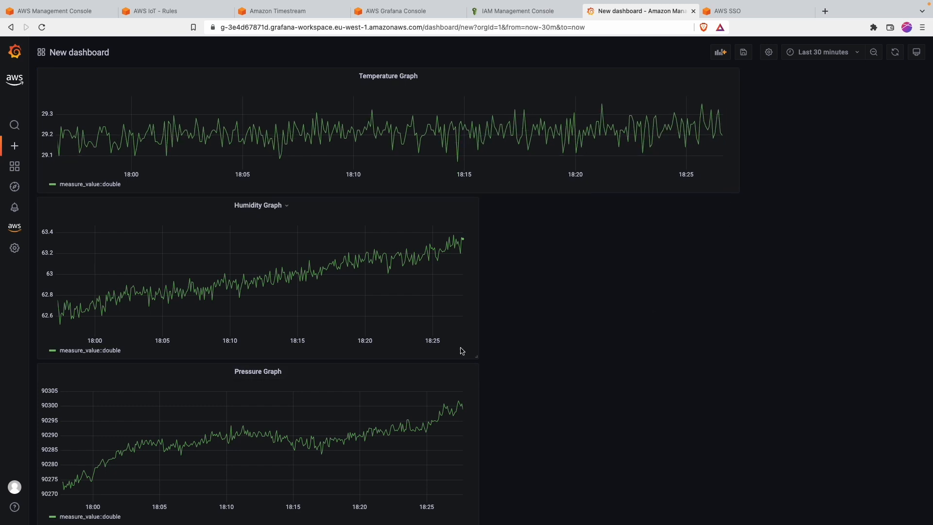
drag(476, 356, 723, 305)
drag(476, 468, 738, 421)
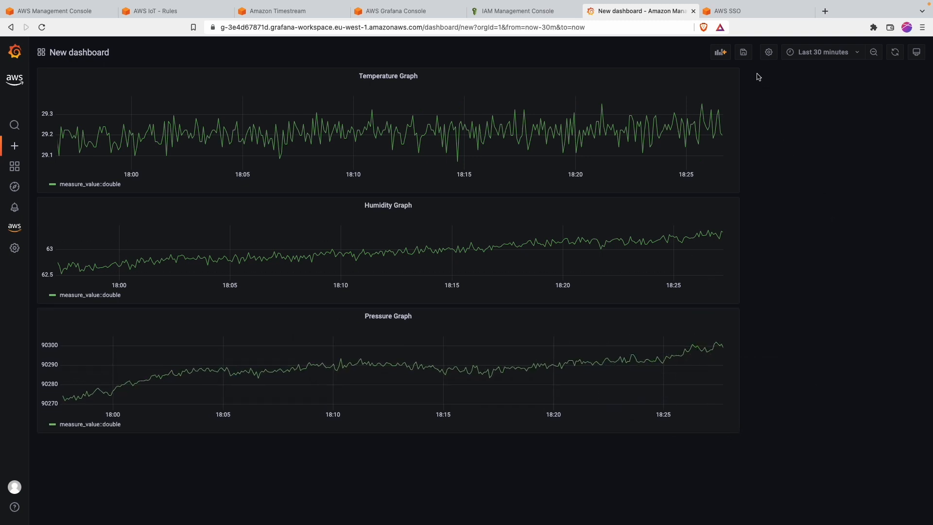
Step: Add an empty panel and choose Stat as its visualization type
click(726, 56)
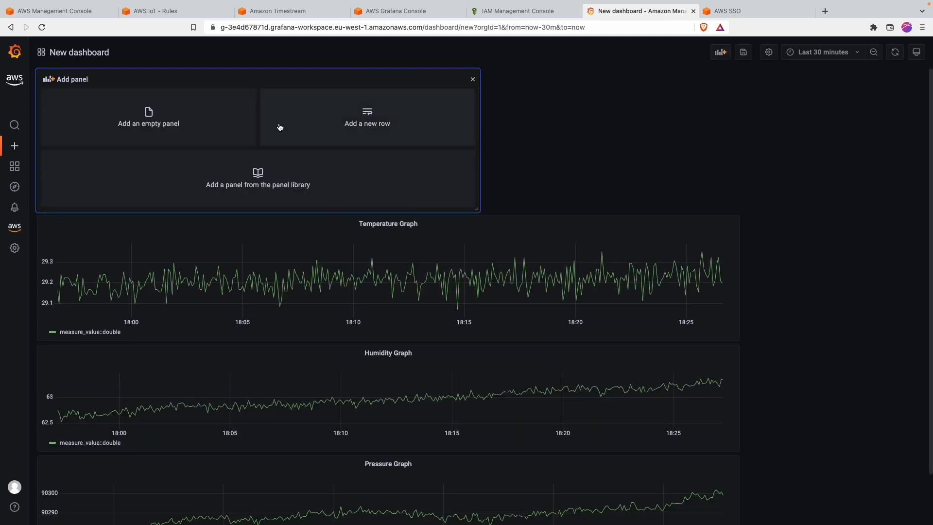
click(174, 134)
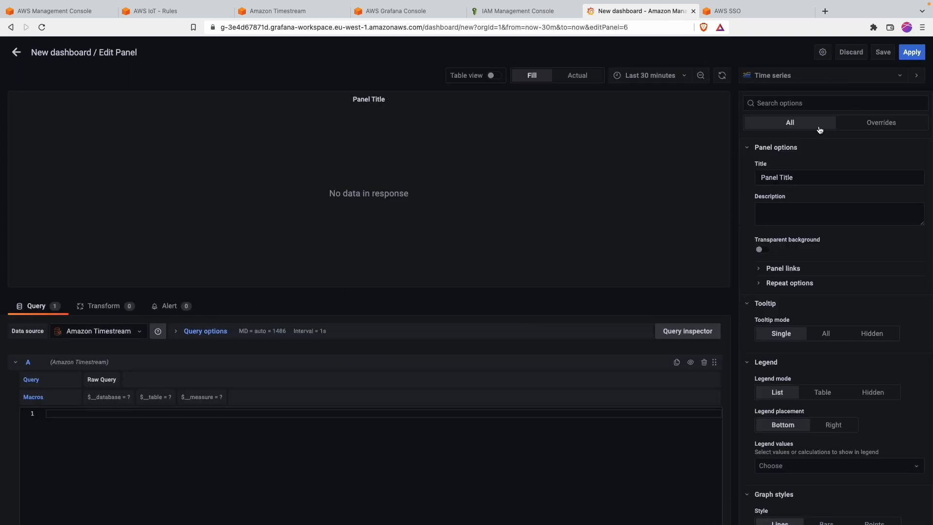
click(854, 78)
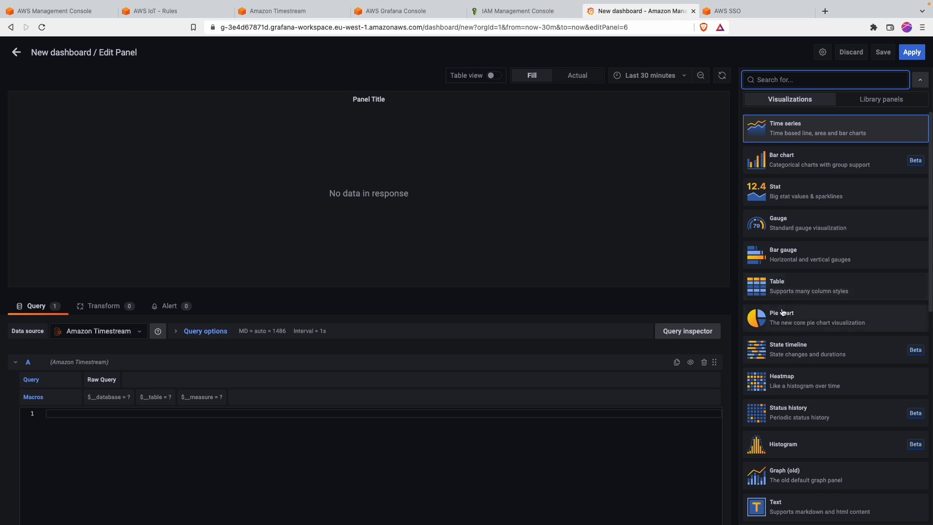
scroll(782, 356, down, 2)
scroll(783, 359, down, 3)
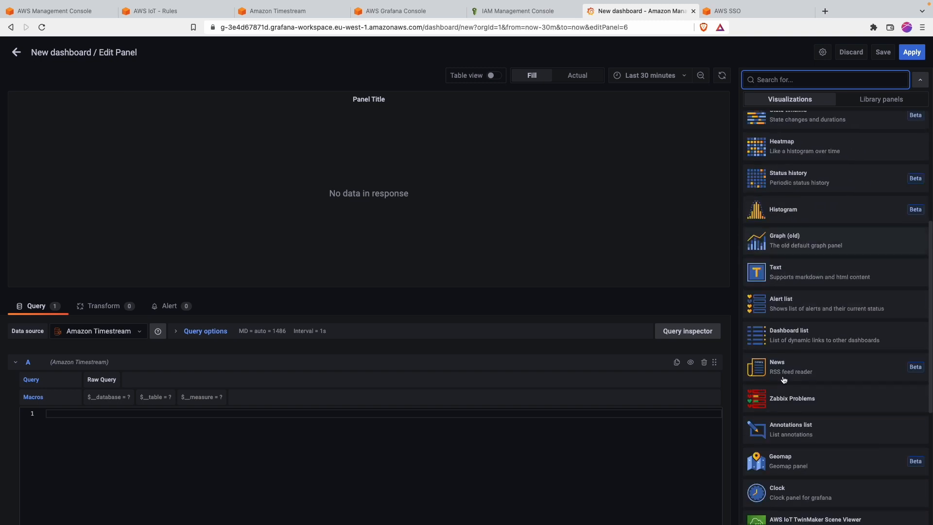
scroll(783, 380, up, 5)
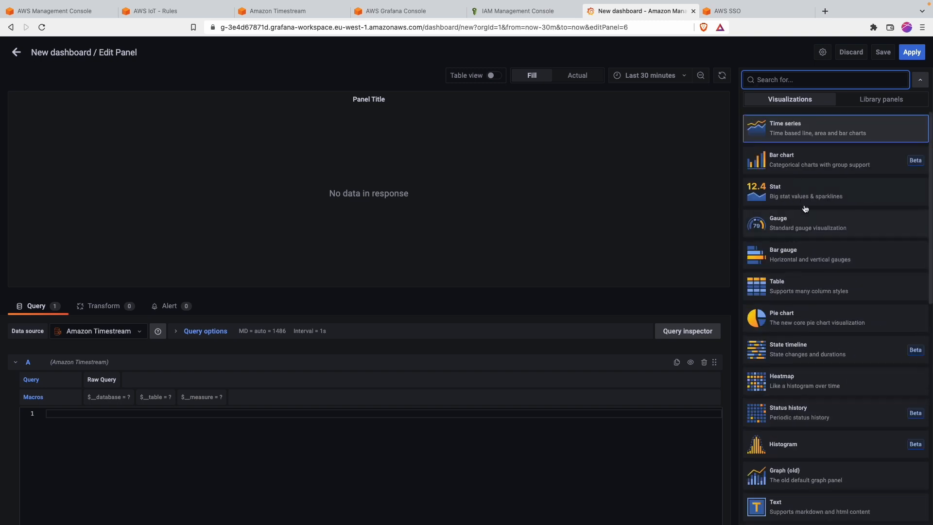
click(774, 196)
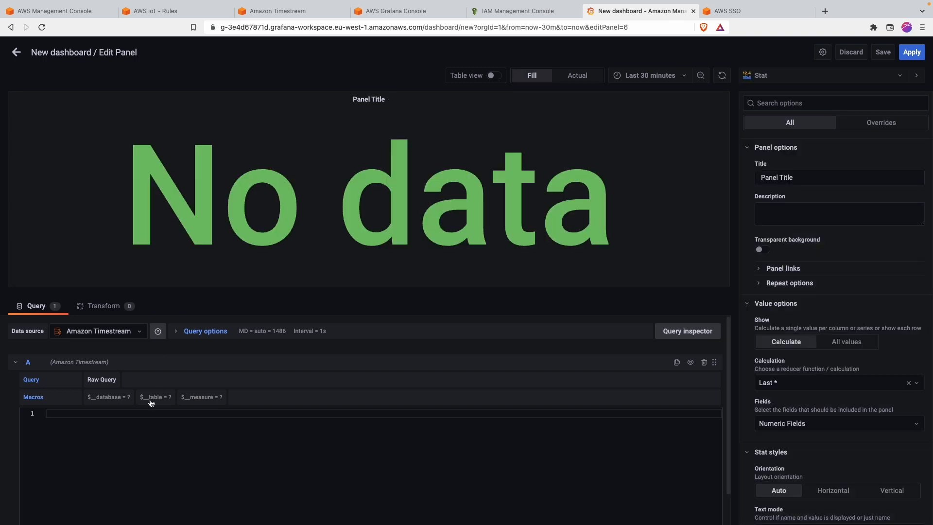
click(145, 415)
Step: Write a query for measure_value::double from $__database.$__table, ordered by time desc, limit 1
text(select)
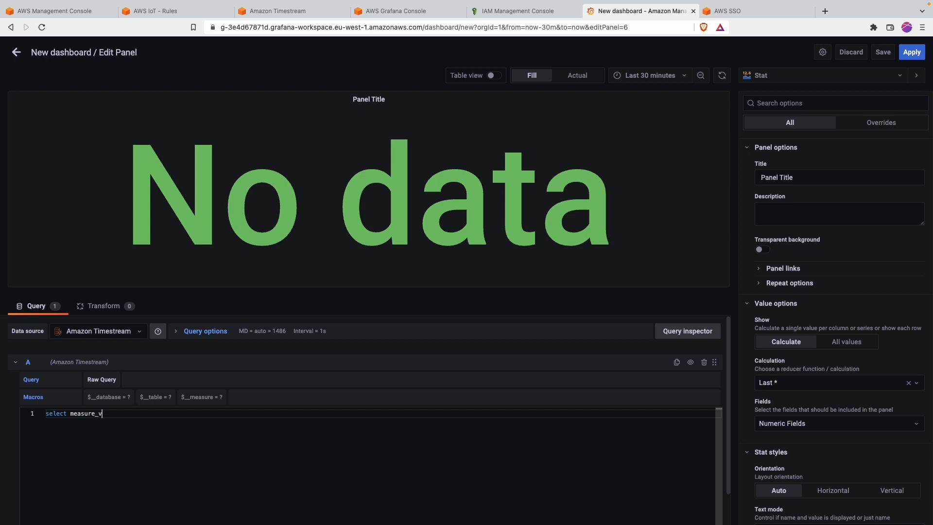
text(measure_value::double from $__database)
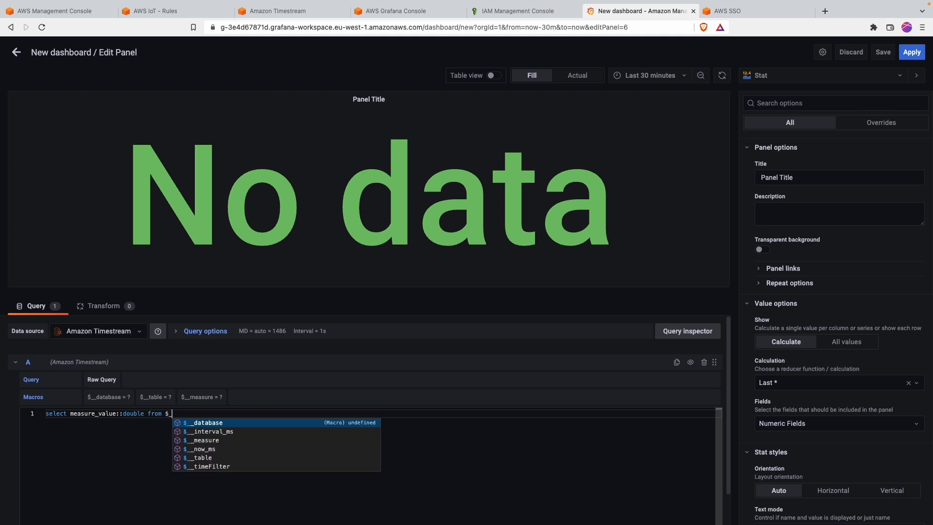
key(Return)
text(.$)
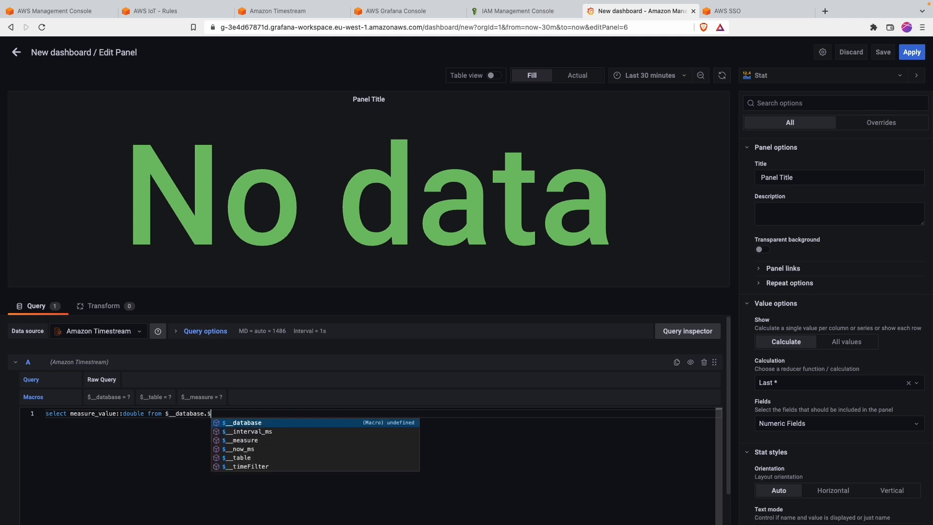
key(Down)
key(Down)
key(Down)
key(Down)
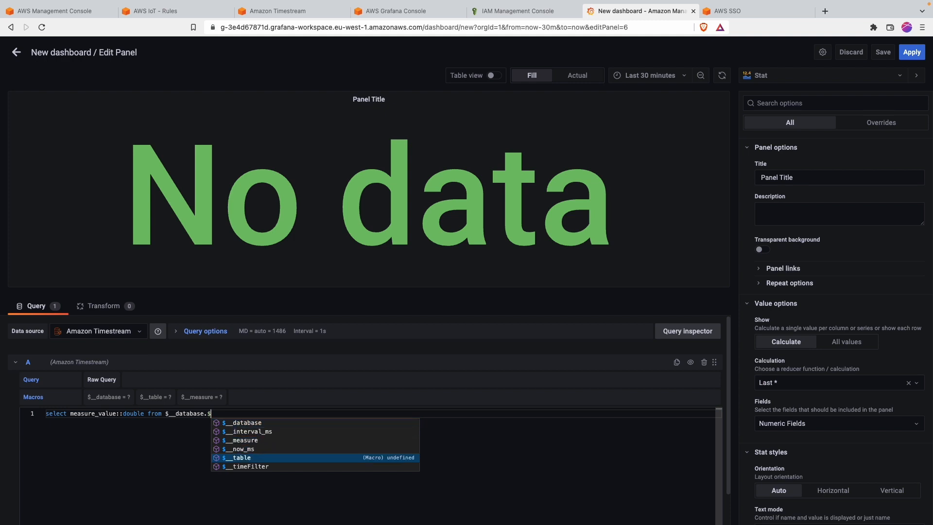
key(Return)
text(where )
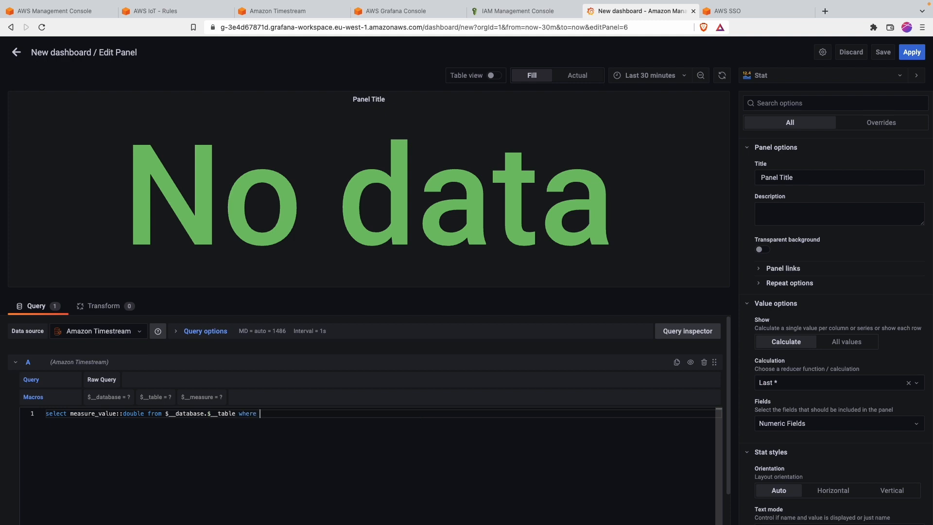
text(measure)
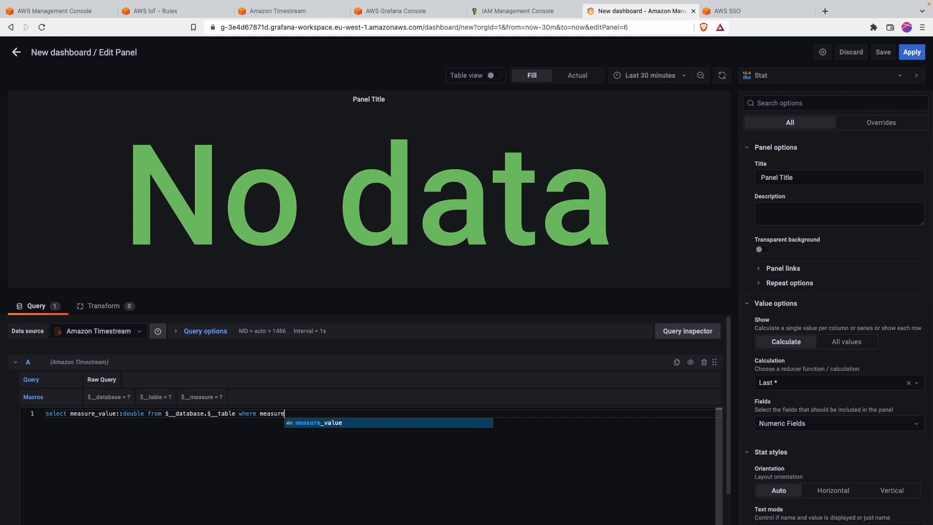
text(_na)
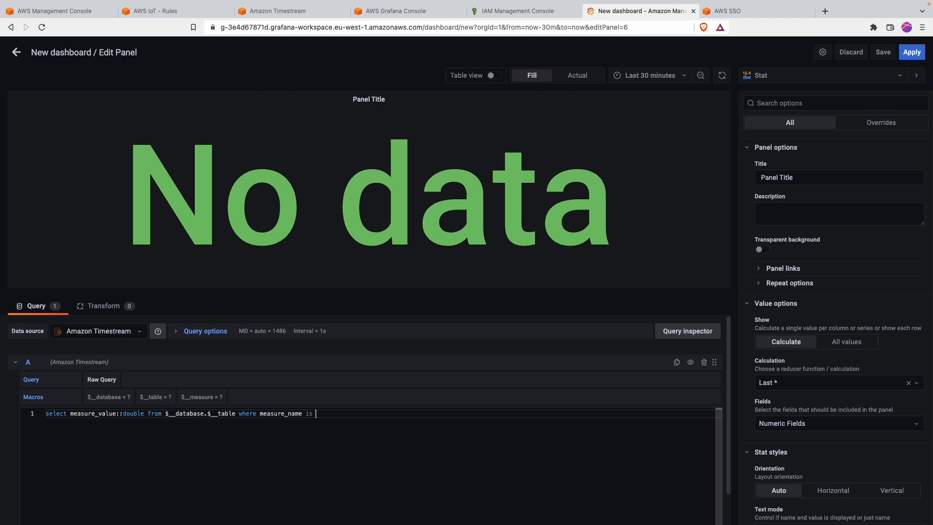
text(me like 'temperature' o)
text(rder by time des)
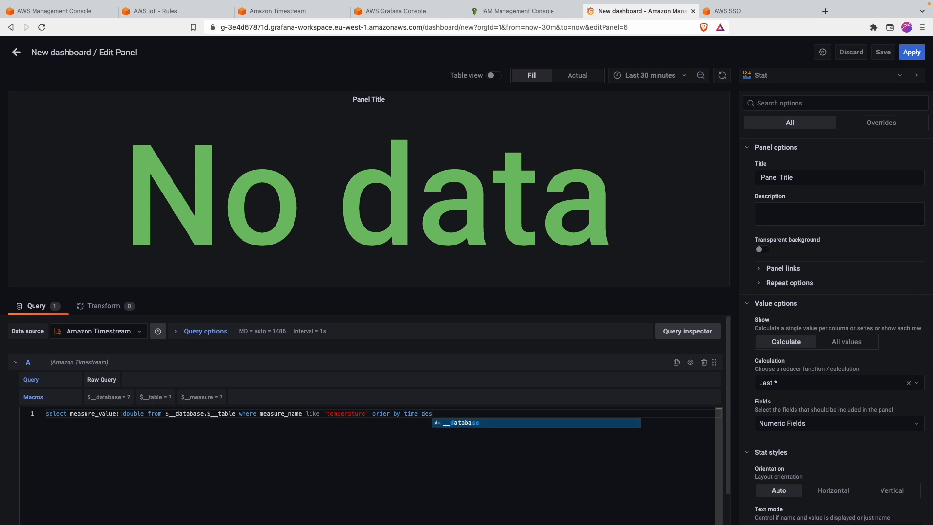
text(c limit 1)
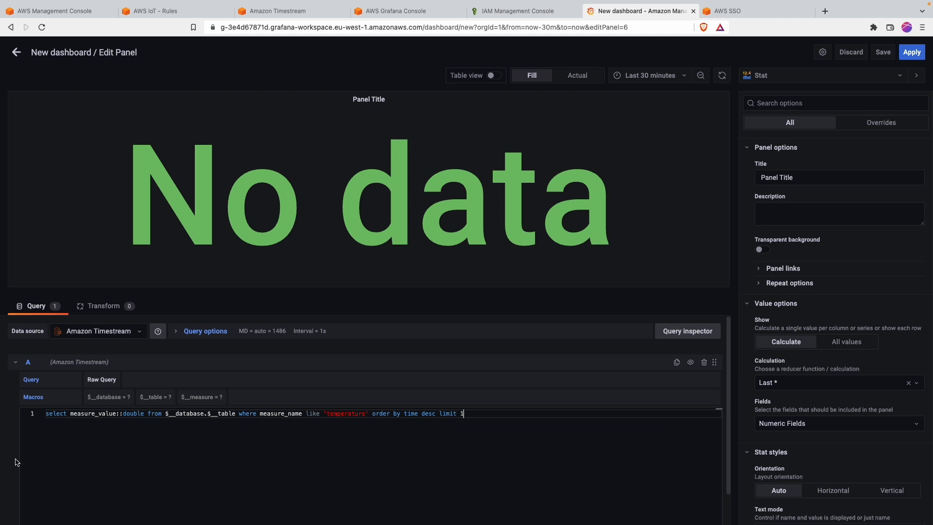
Step: Choose database iot and table sensorData, title the stat panel Temperature, and apply
click(110, 398)
click(108, 410)
click(169, 397)
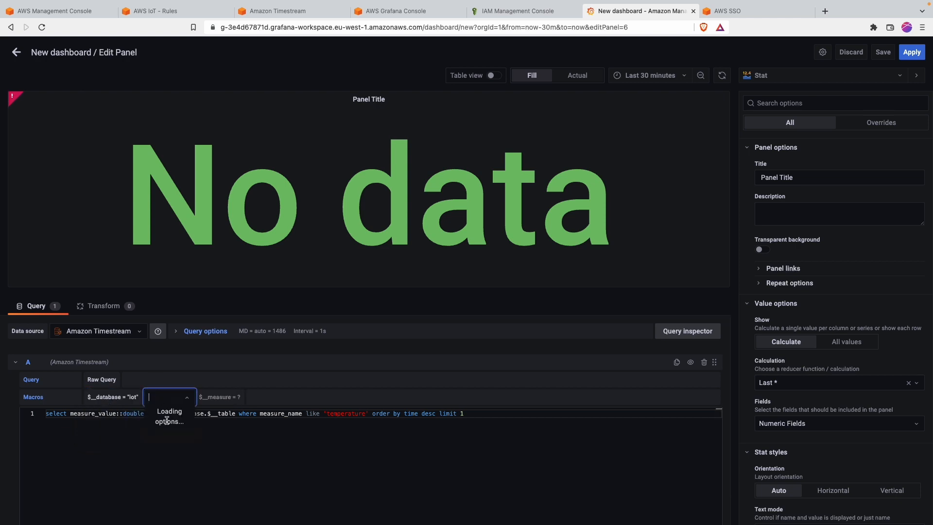
click(167, 412)
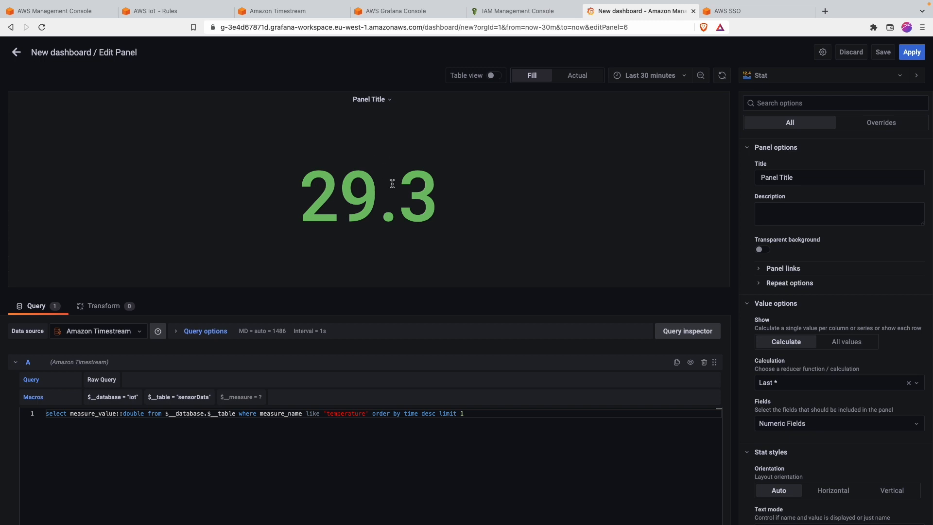
triple_click(776, 181)
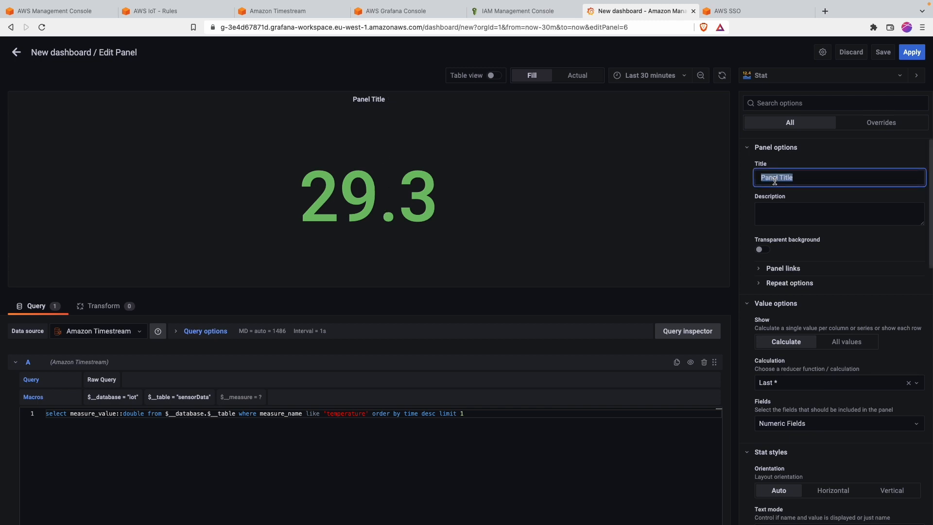
text(Te)
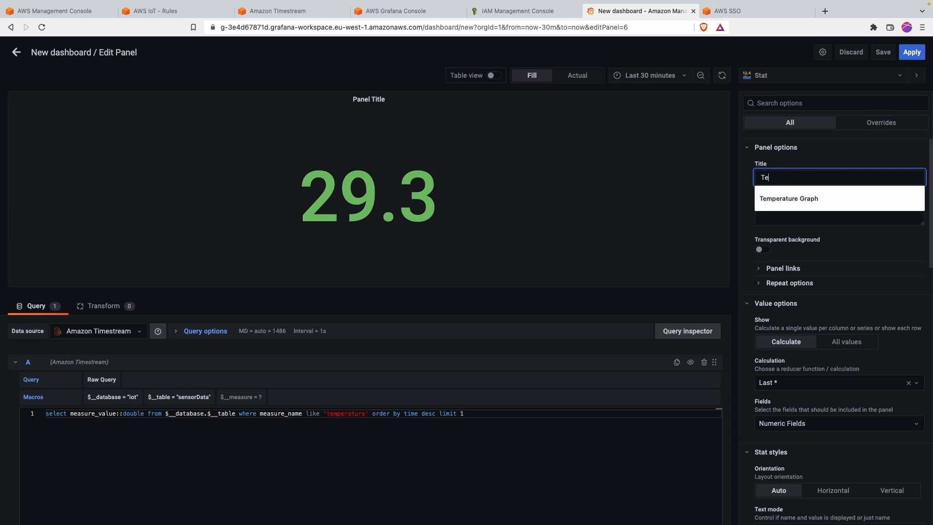
text(mperature)
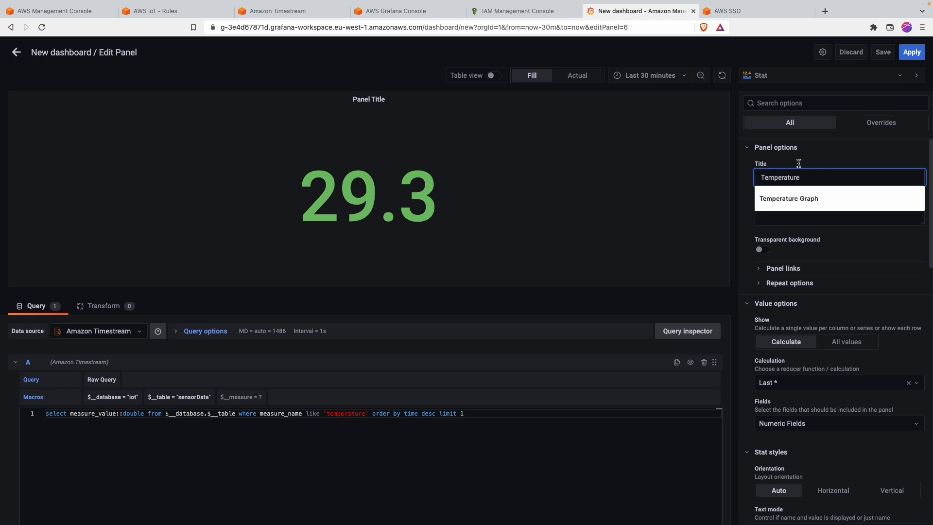
click(912, 52)
Step: Resize the Temperature stat panel to sit beside the temperature graph
drag(472, 205, 757, 87)
drag(809, 134, 879, 184)
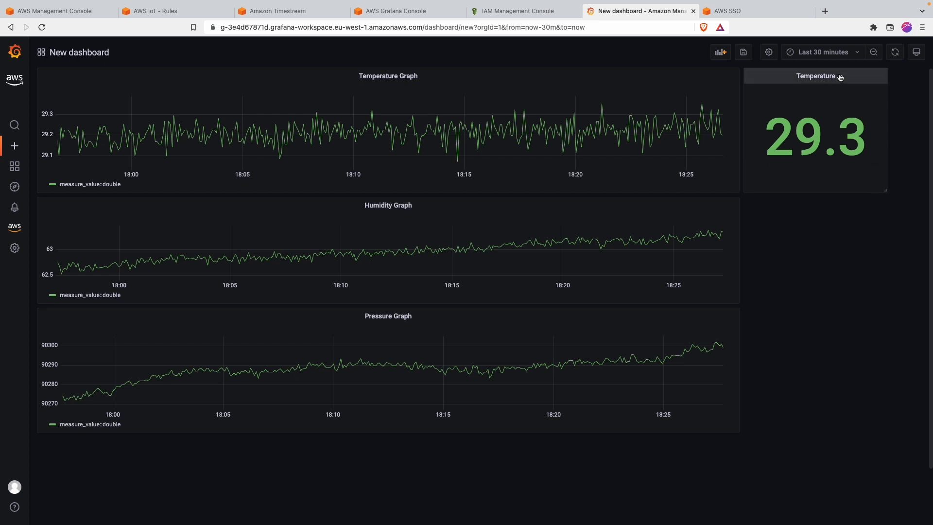
click(816, 76)
Step: Duplicate the Temperature stat, retitle it Humidity, switch its query to humidity, and apply
mouse_move(824, 170)
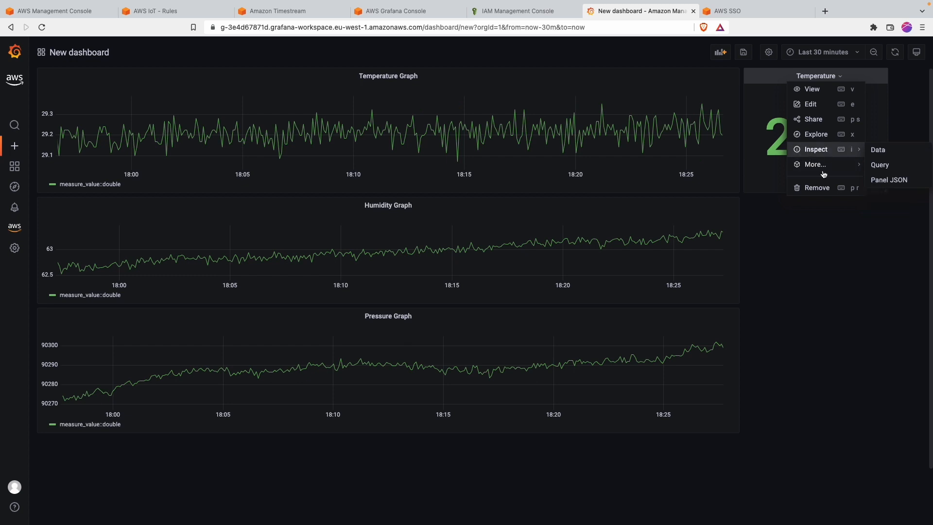
click(885, 166)
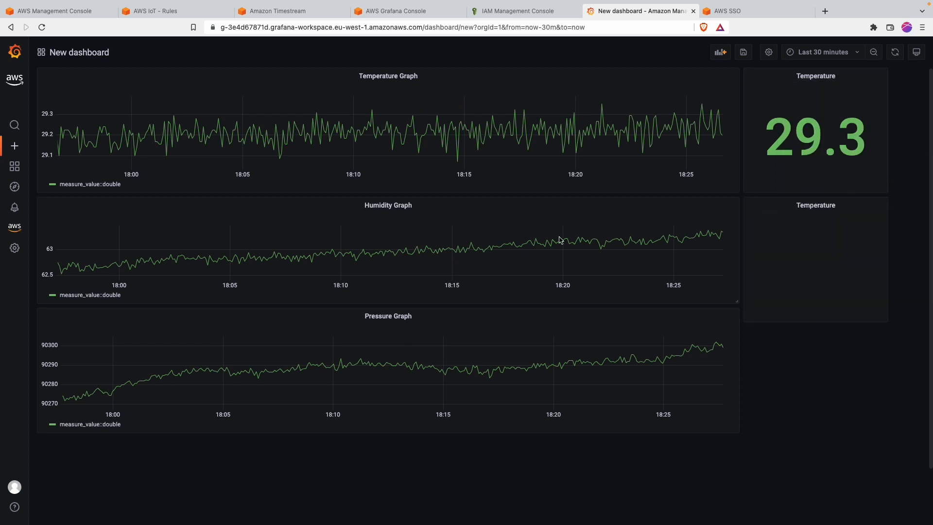
click(836, 213)
click(826, 234)
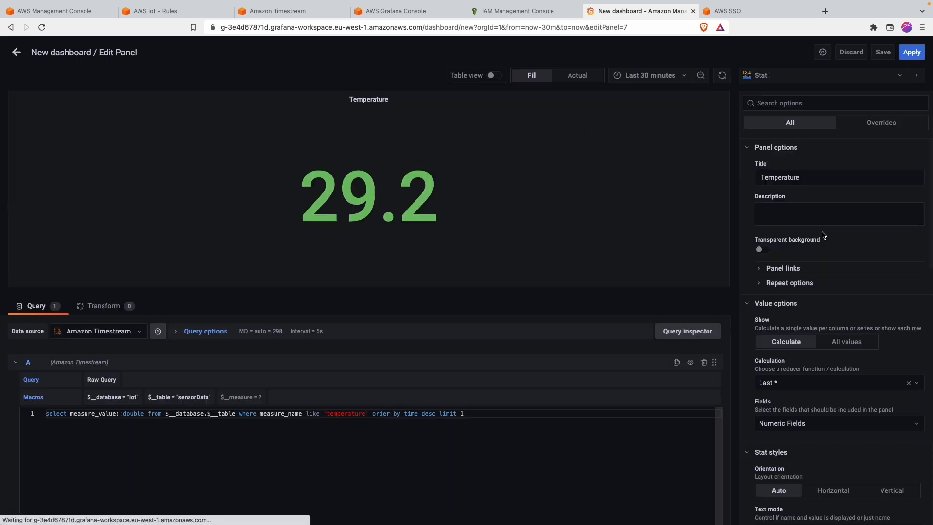
double_click(788, 179)
text(Humidity)
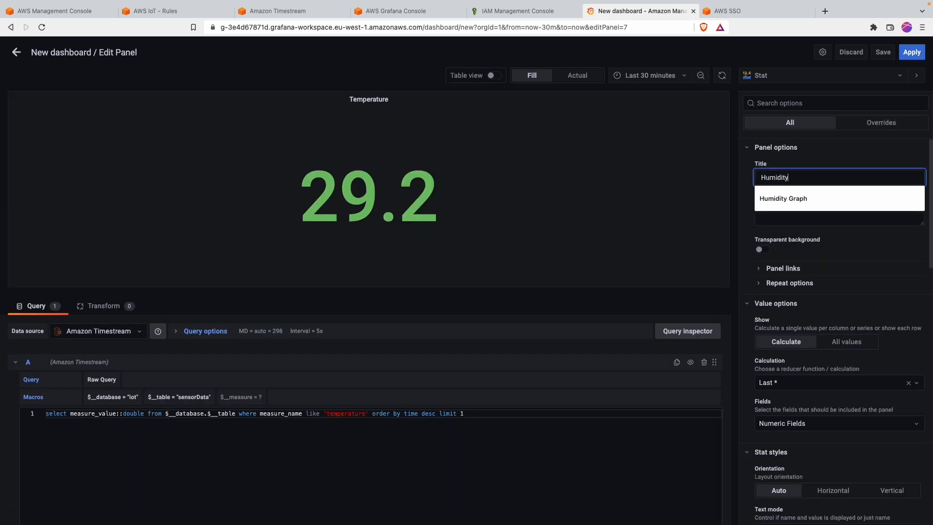
double_click(342, 413)
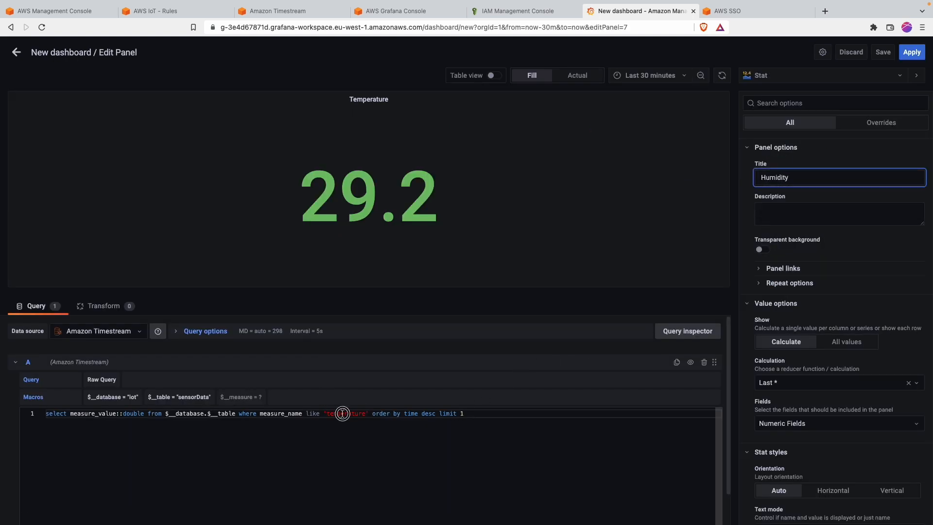
text(humidity)
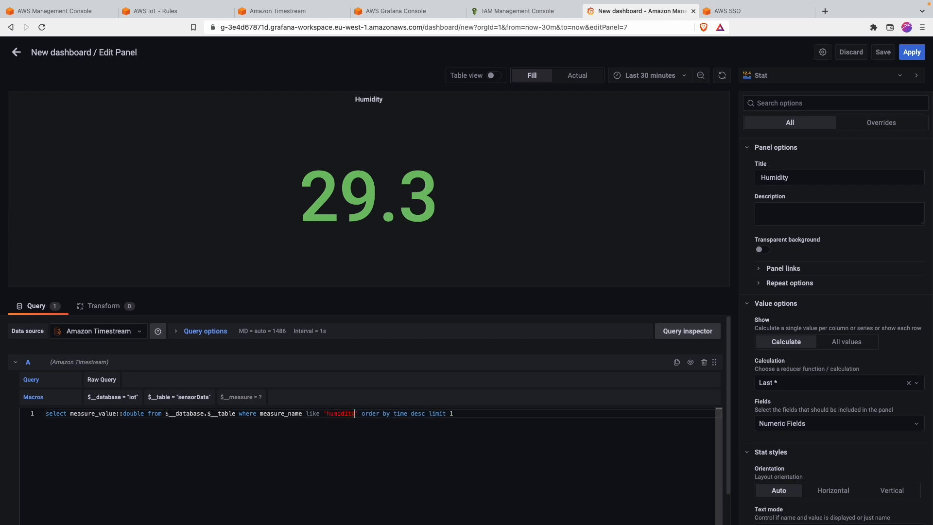
click(912, 52)
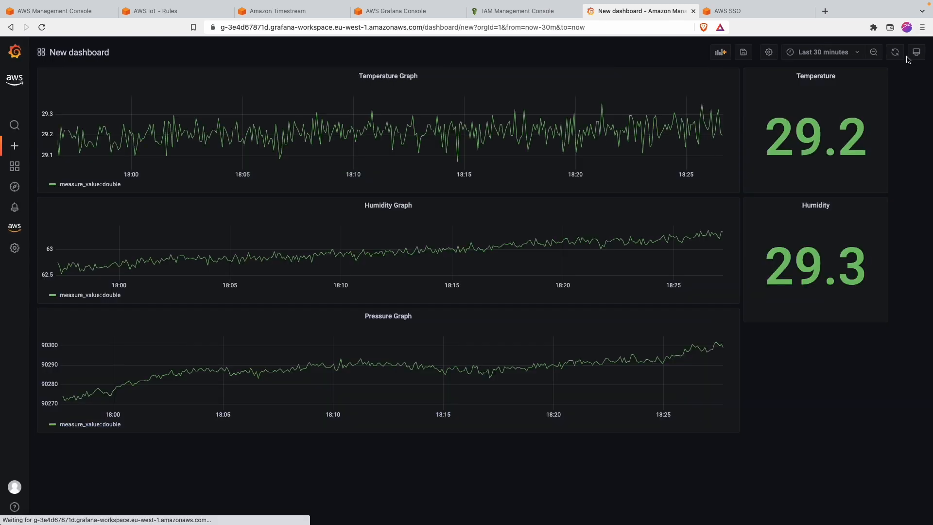
Step: Reopen the Humidity stat panel, check its result as a table, and return to the dashboard
click(834, 207)
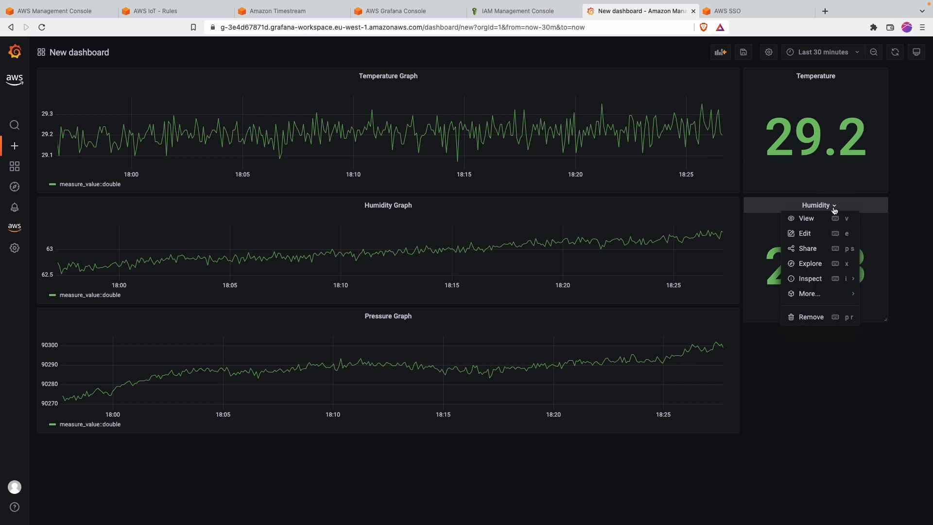
click(792, 417)
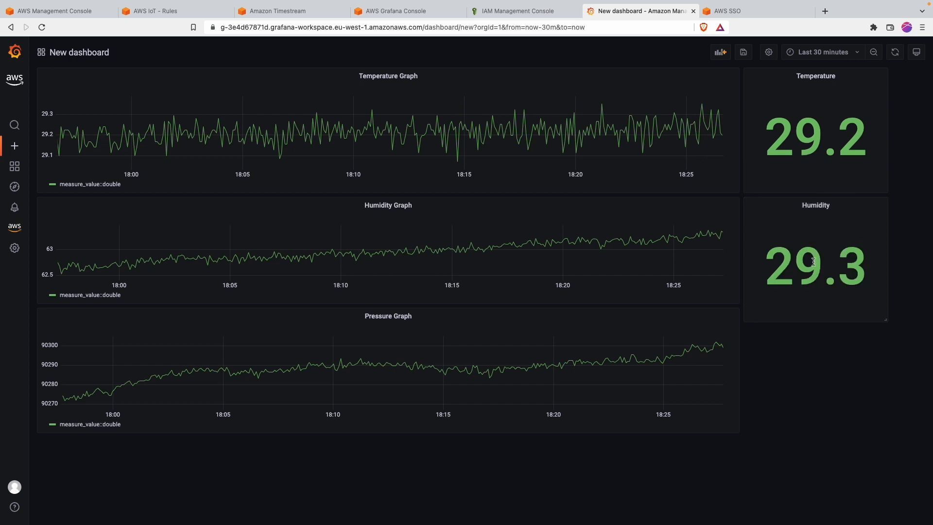
click(822, 205)
click(818, 233)
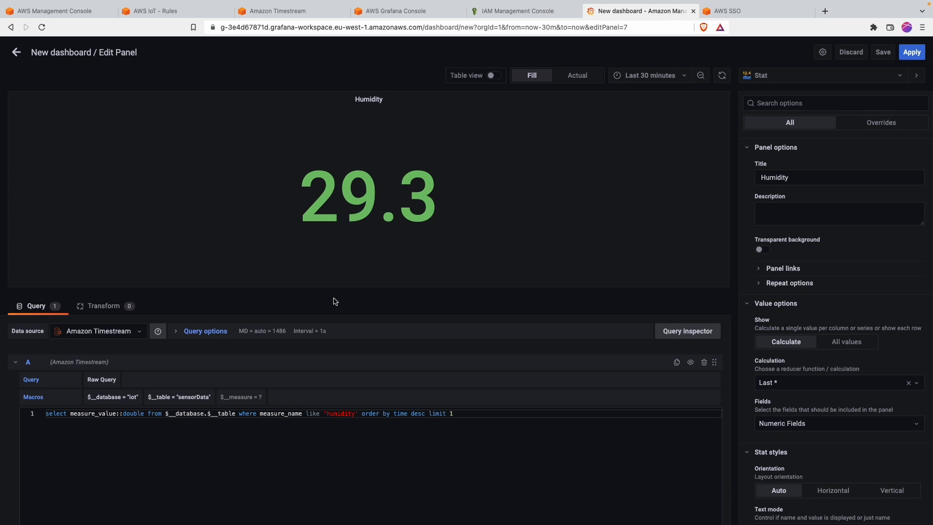
click(494, 76)
click(495, 76)
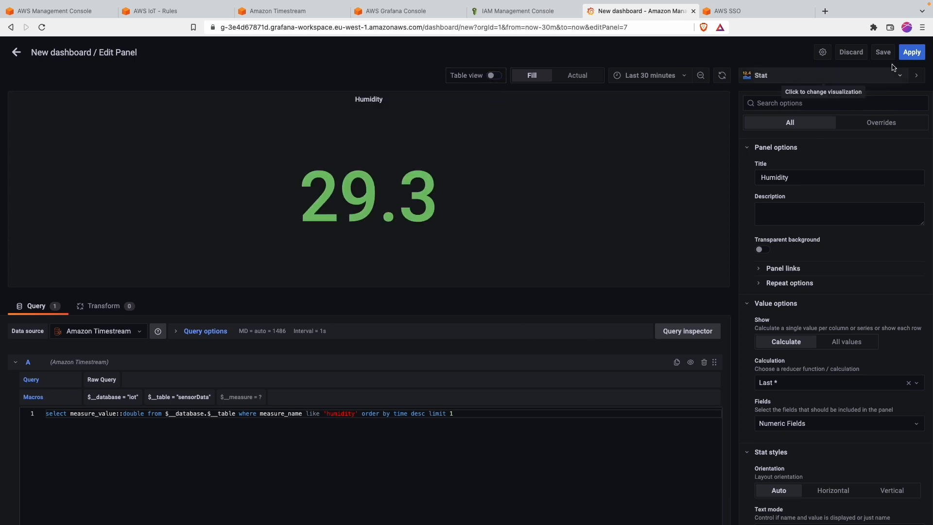
click(910, 52)
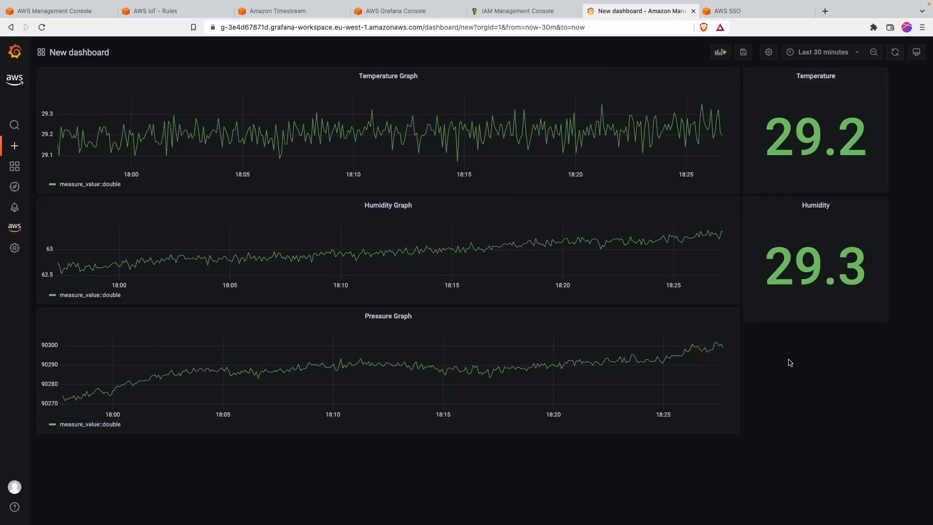
Step: Convert the Humidity stat copy into a Pressure stat panel querying pressure
click(830, 208)
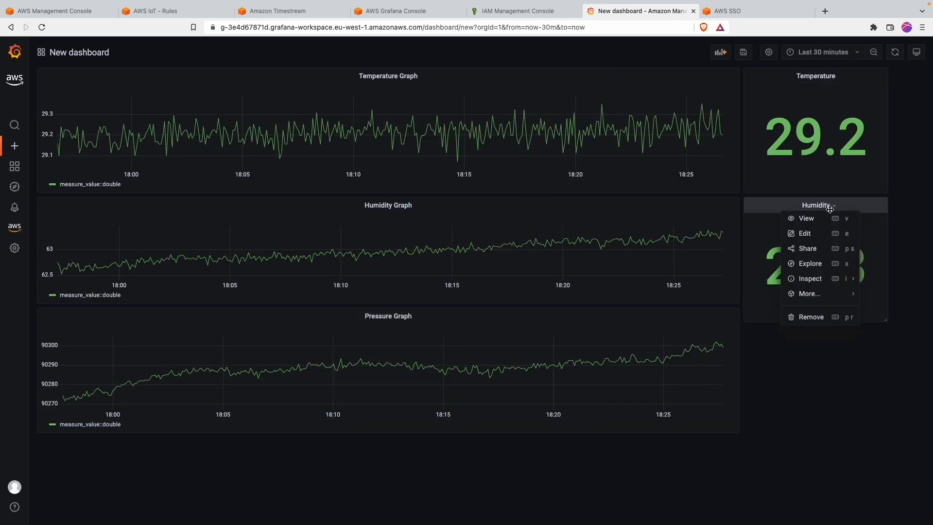
click(826, 241)
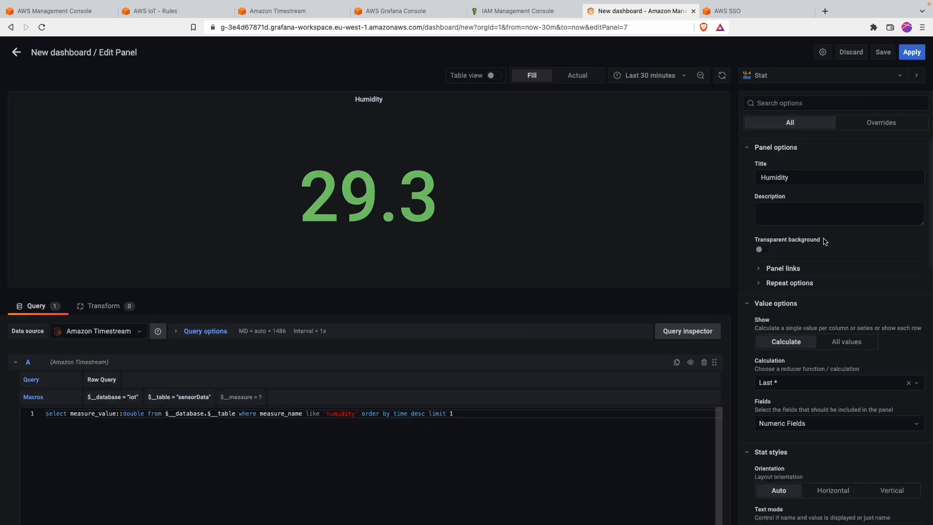
double_click(335, 414)
text(pressure)
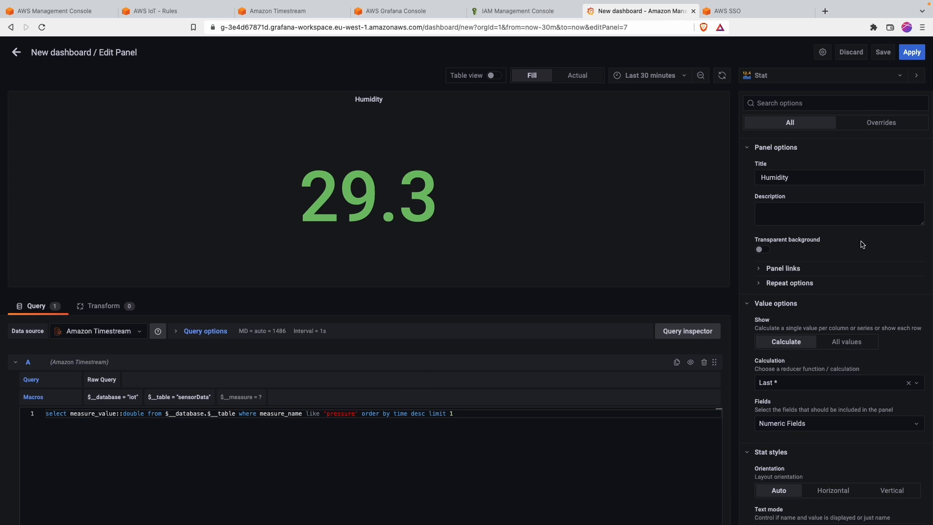
click(785, 178)
text(Pressure)
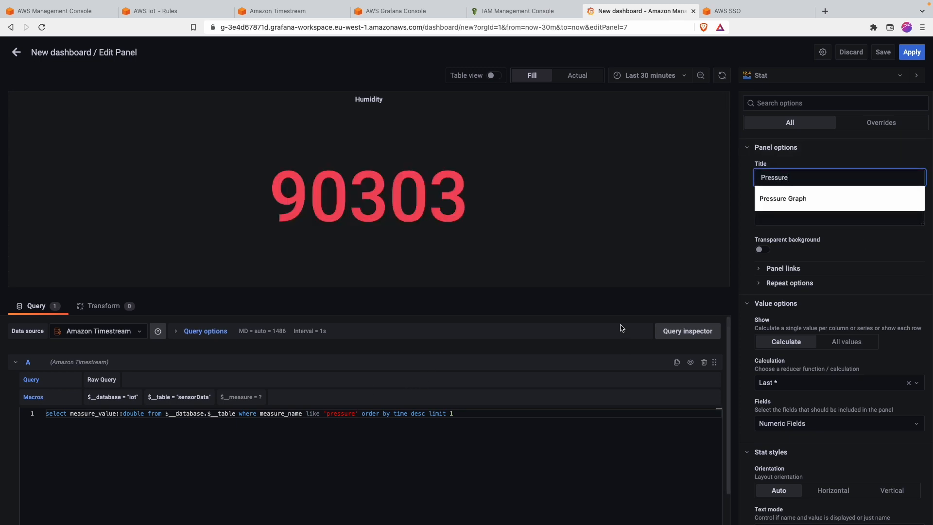
click(597, 342)
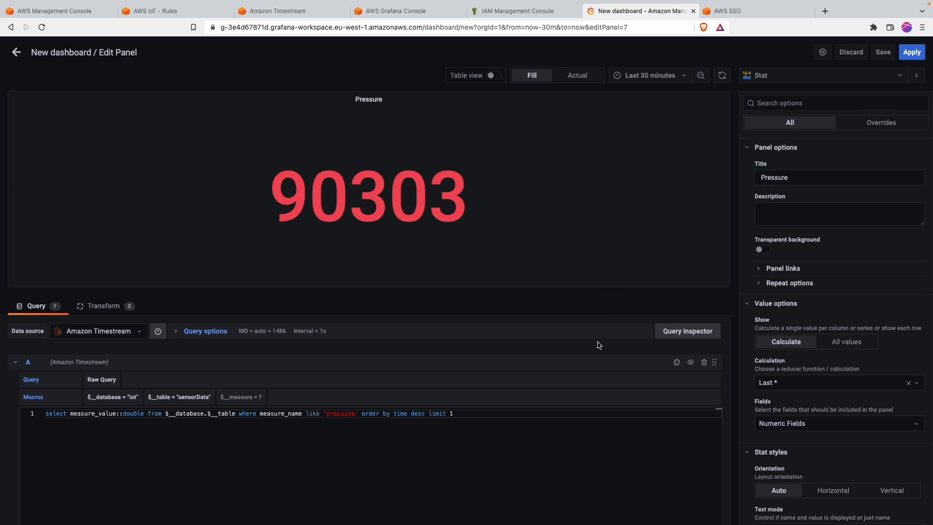
click(912, 52)
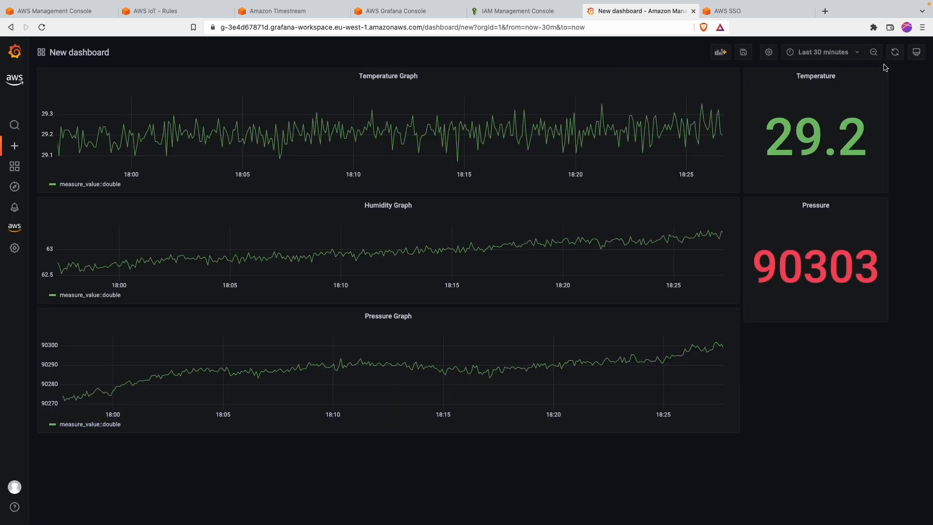
Step: Duplicate the Pressure stat and arrange both stat panels in the right column beside the graphs
mouse_move(768, 204)
mouse_down()
mouse_move(769, 319)
mouse_move(775, 212)
mouse_up()
click(828, 207)
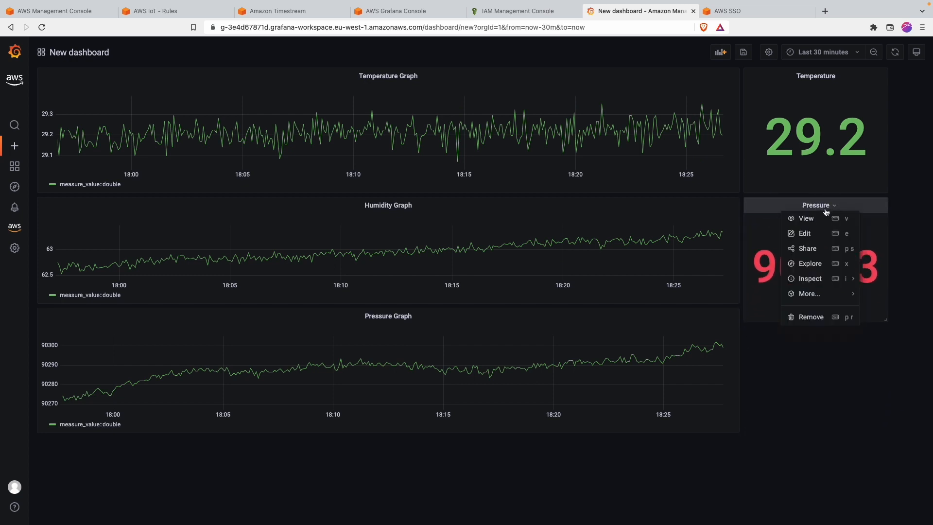
mouse_move(812, 293)
click(879, 294)
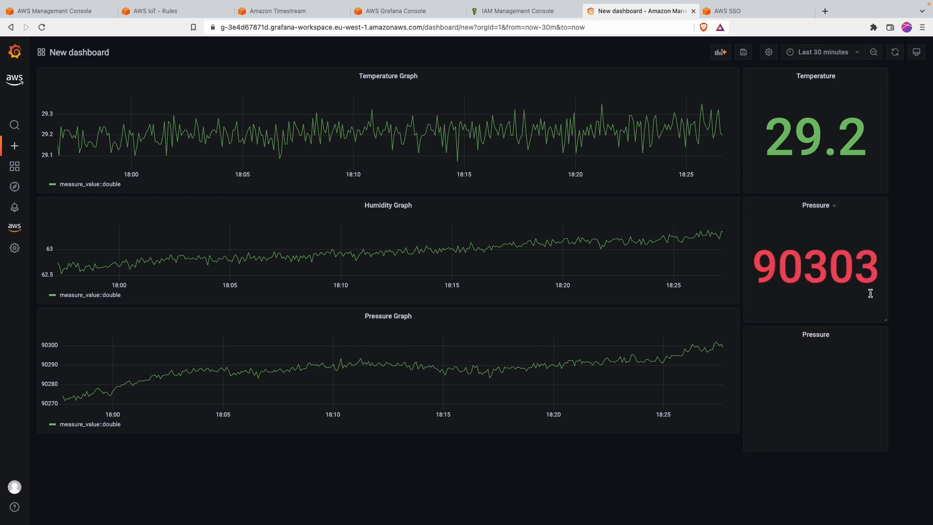
drag(789, 332, 644, 258)
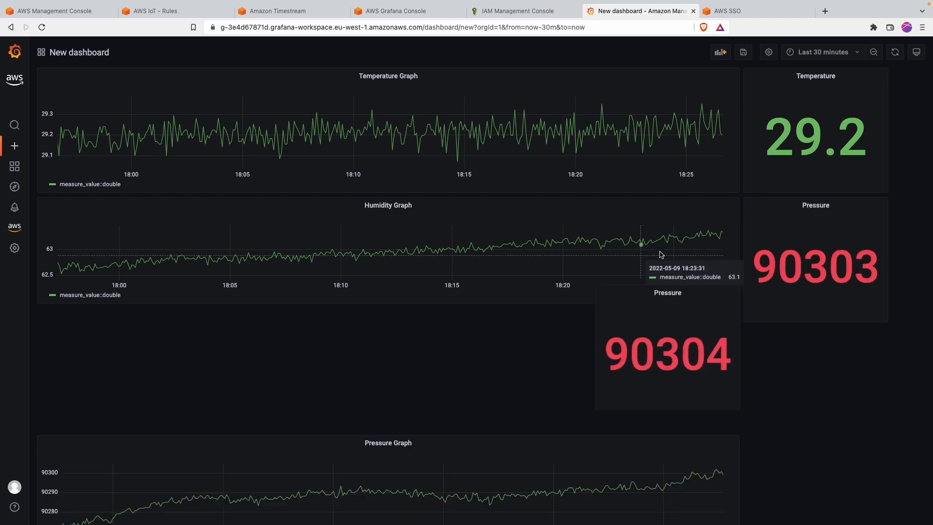
drag(792, 211, 748, 350)
drag(823, 204, 729, 369)
drag(689, 315, 813, 325)
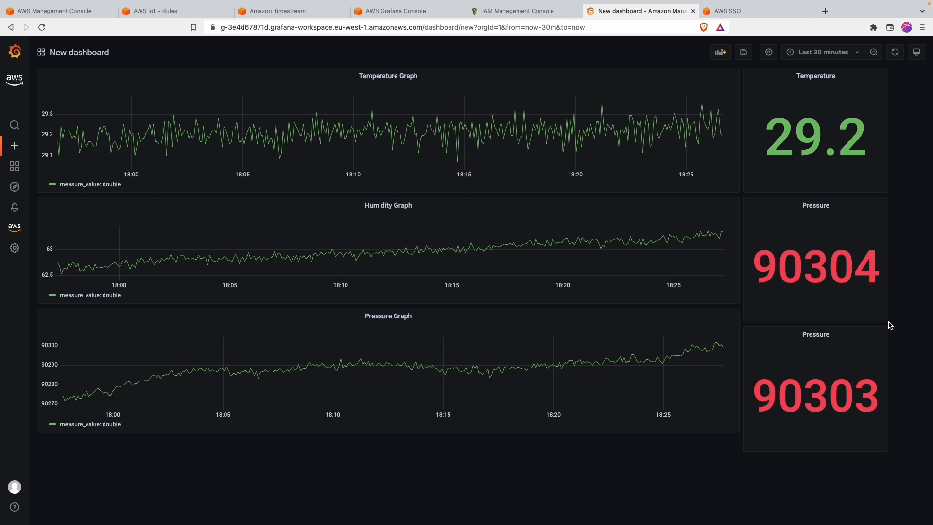
drag(887, 322, 880, 303)
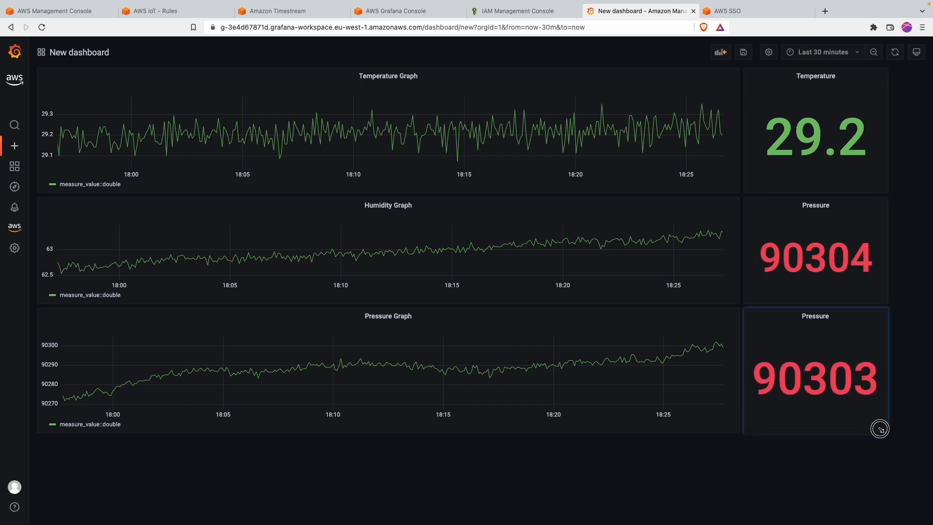
Step: Retitle the duplicate Humidity, change its query to humidity, and apply
click(813, 203)
click(814, 234)
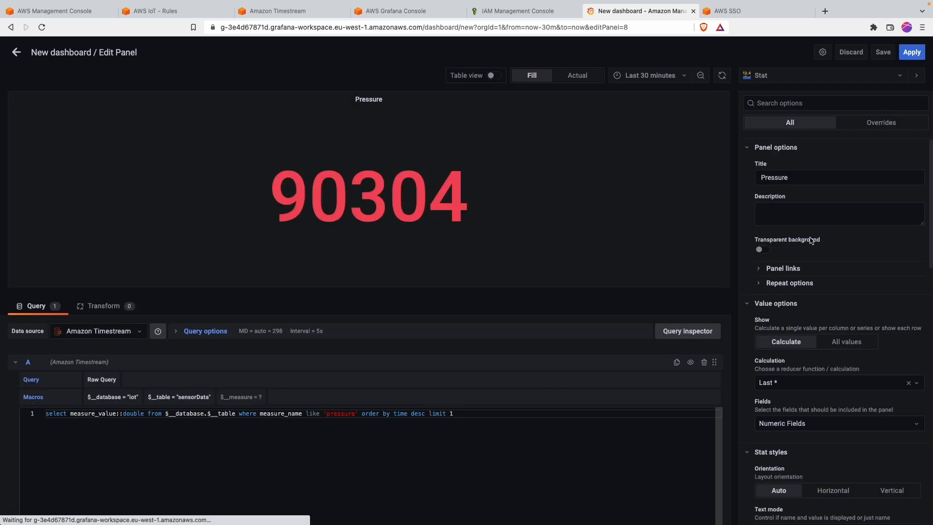
double_click(792, 177)
text(Hu)
key(Down)
key(Return)
double_click(334, 414)
text(humidity)
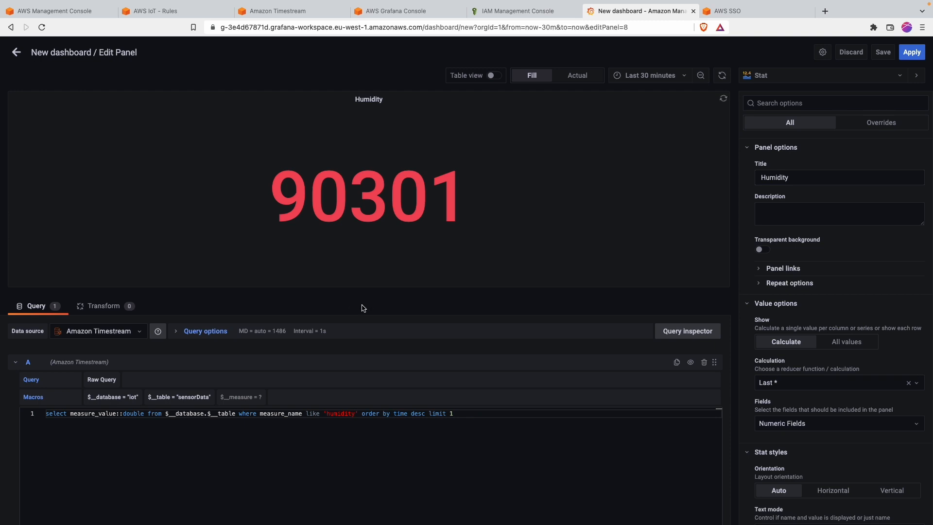
click(911, 53)
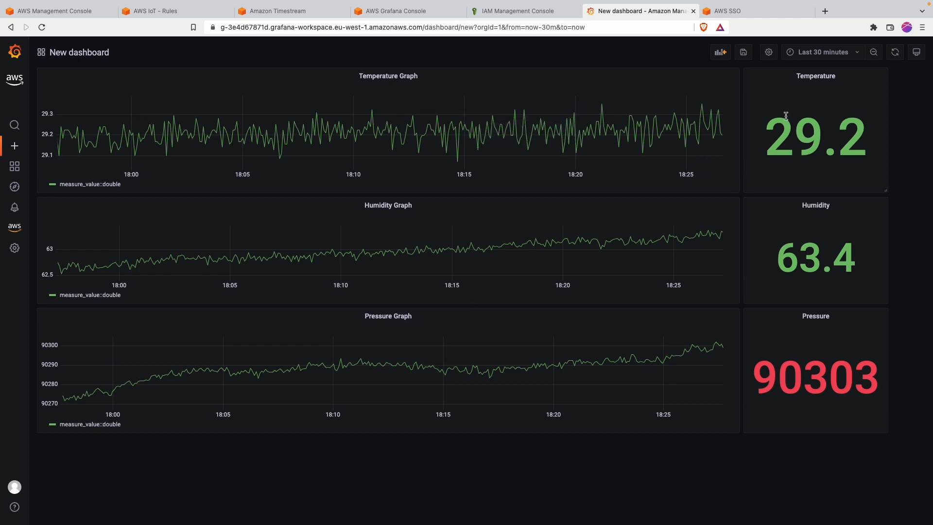
Step: Switch the time range to Last 15 minutes, then back to Last 30 minutes
click(825, 52)
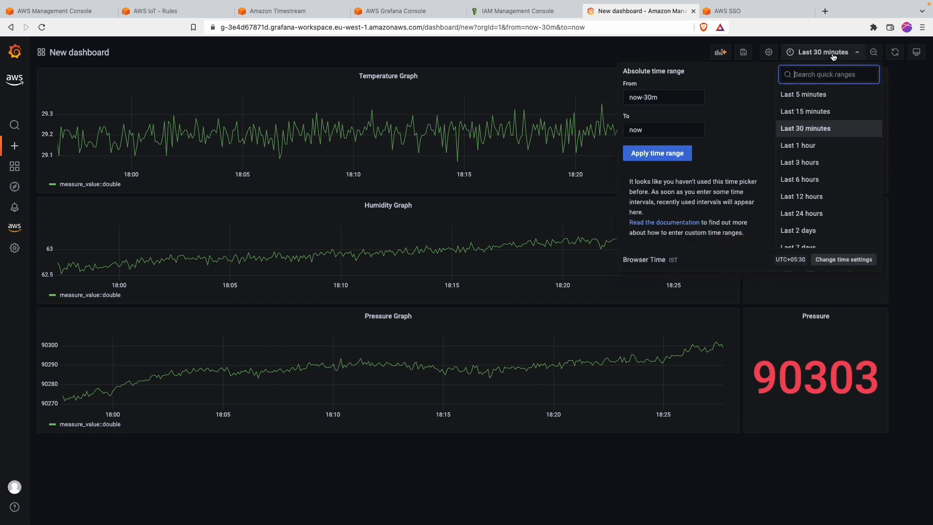
click(803, 112)
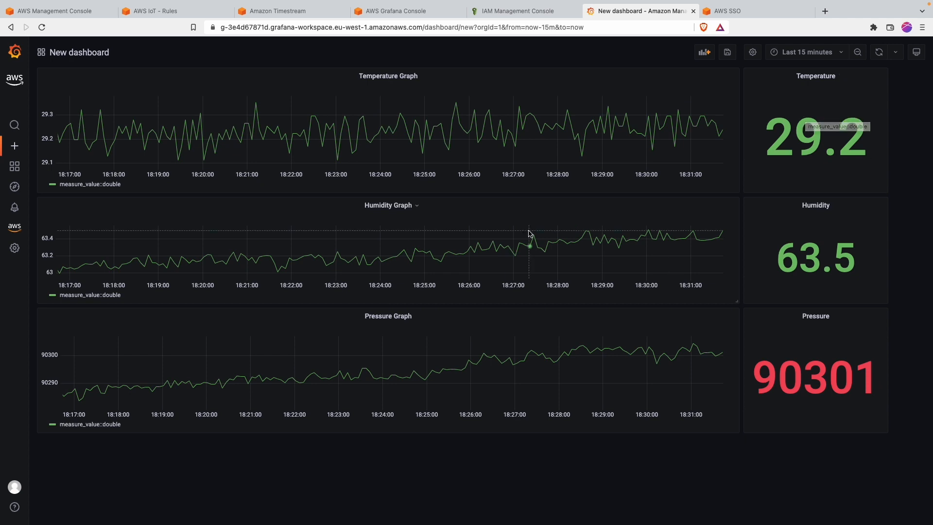
click(801, 52)
click(799, 129)
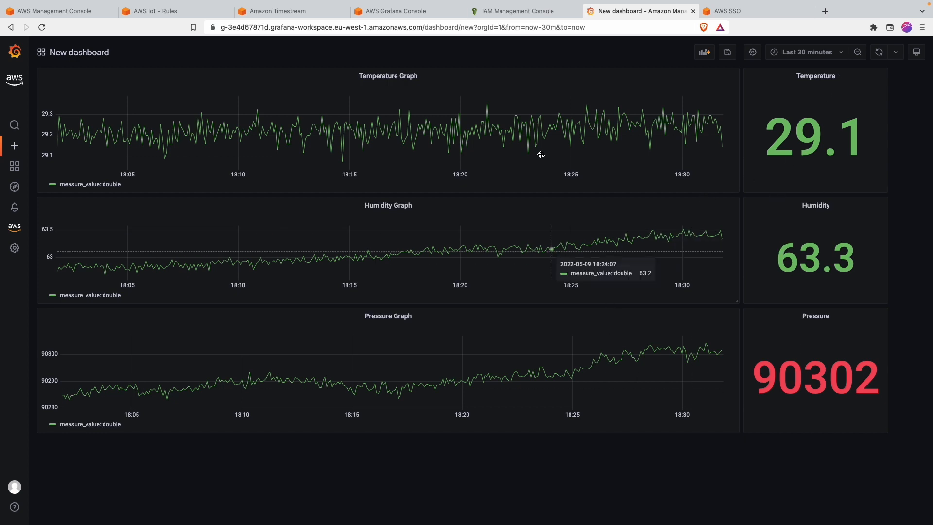
Step: Set the dashboard auto-refresh interval to 5s
click(895, 52)
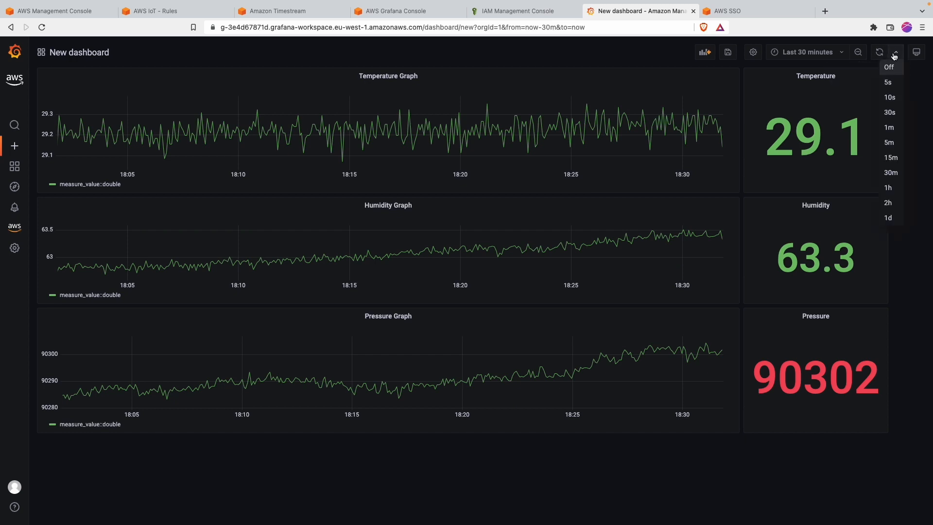
click(893, 84)
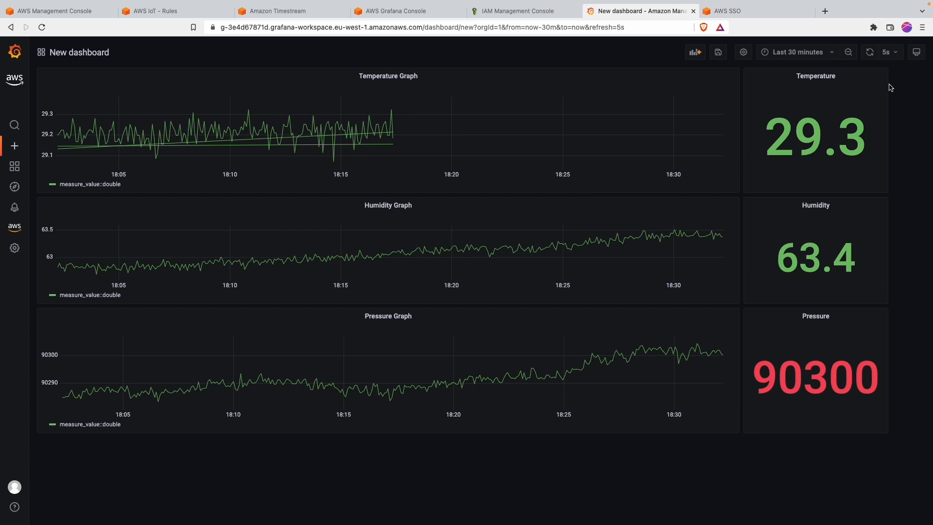
click(895, 53)
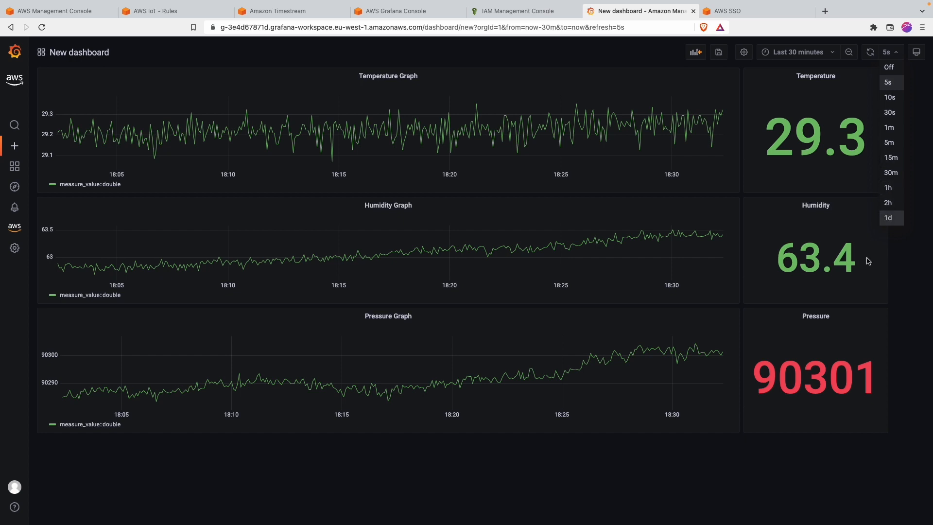
click(900, 309)
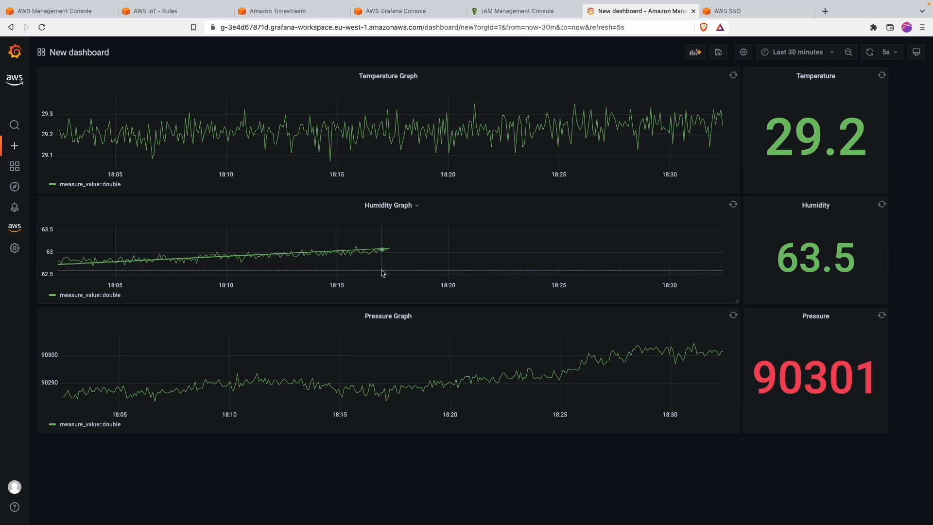
Step: Replace the default dashboard name with 'IoT Dashboard', keep the General folder, and save
click(719, 52)
triple_click(399, 139)
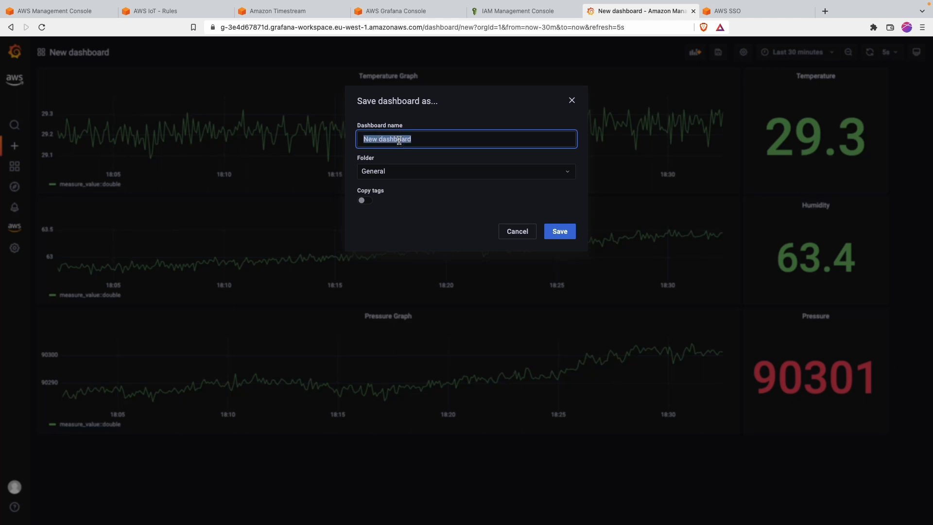
text(IoT Dashboar)
click(562, 233)
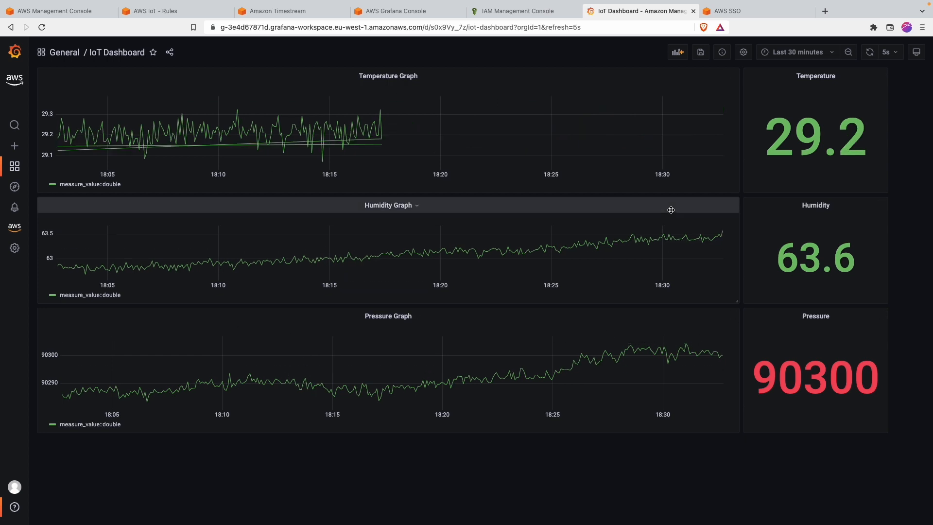
click(392, 11)
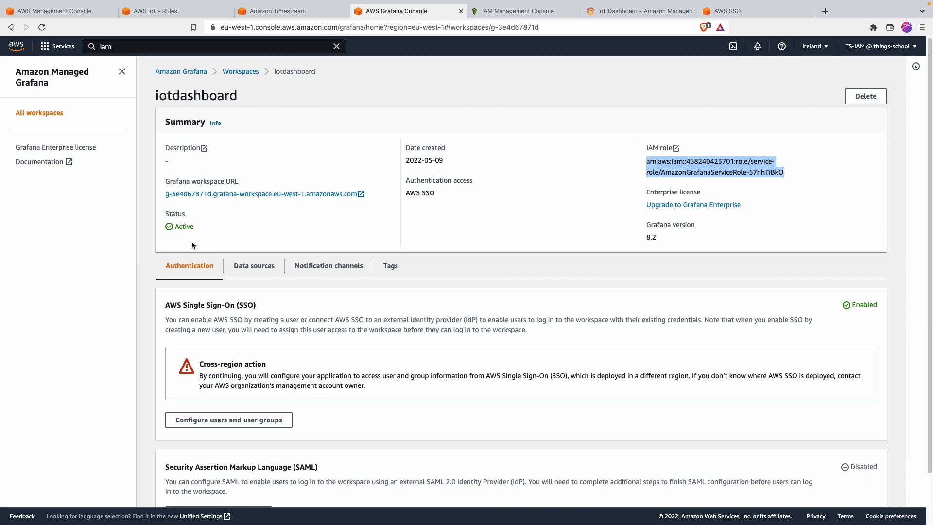
click(54, 115)
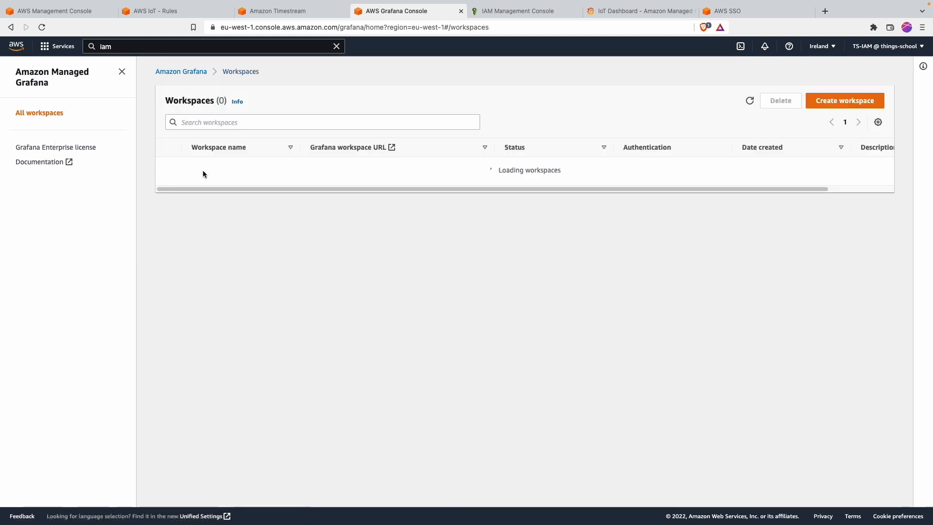
click(209, 169)
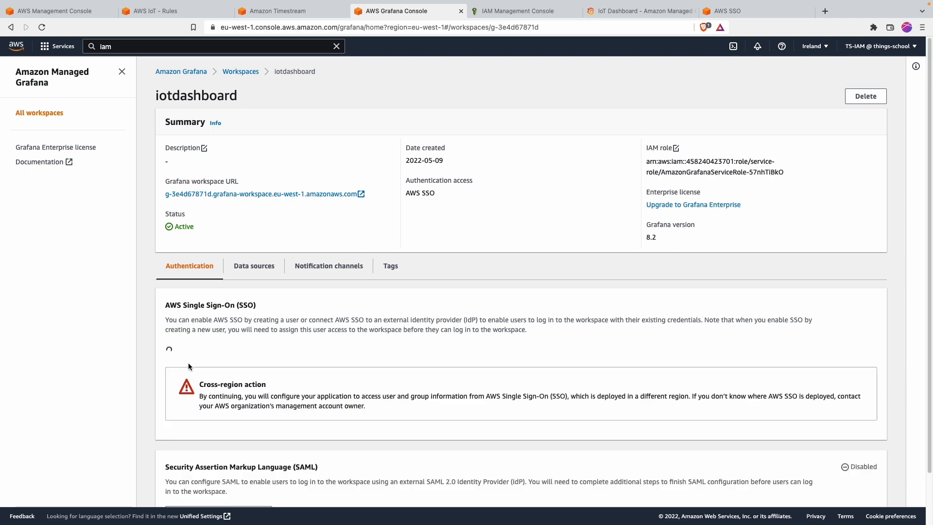
click(221, 423)
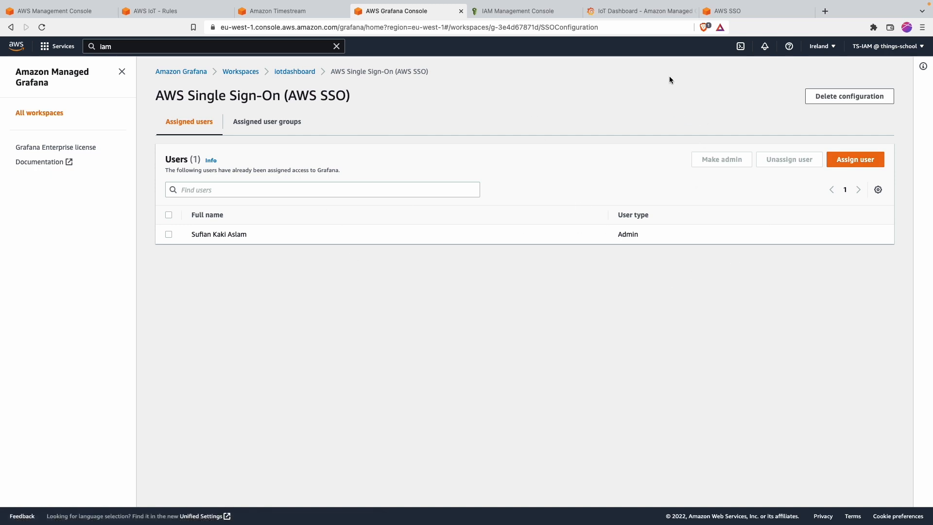
click(667, 10)
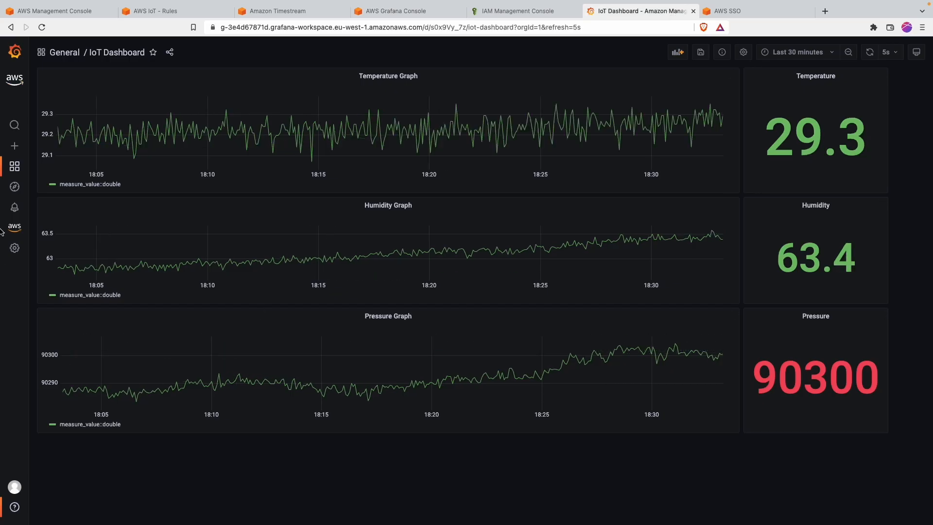
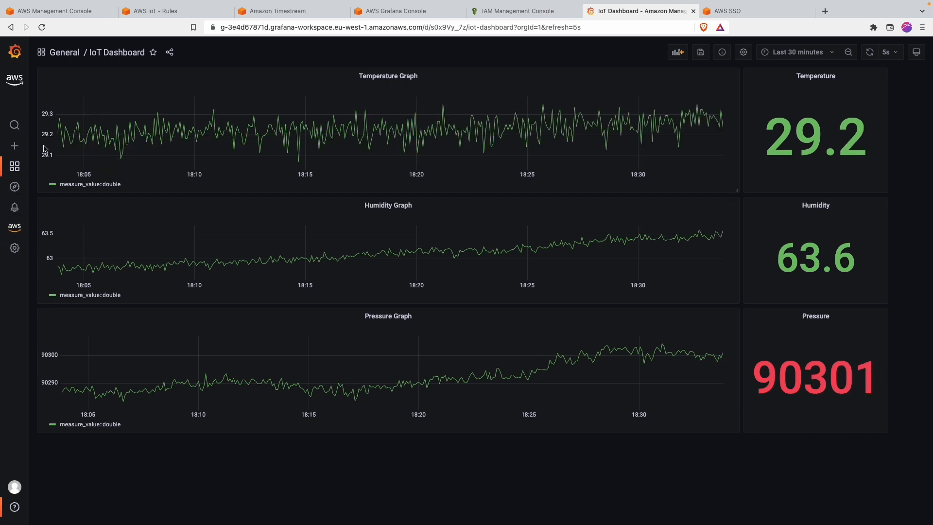
Step: Go from the IoT Dashboard to Data sources, where Amazon Timestream is default, and start adding a new one
mouse_move(14, 248)
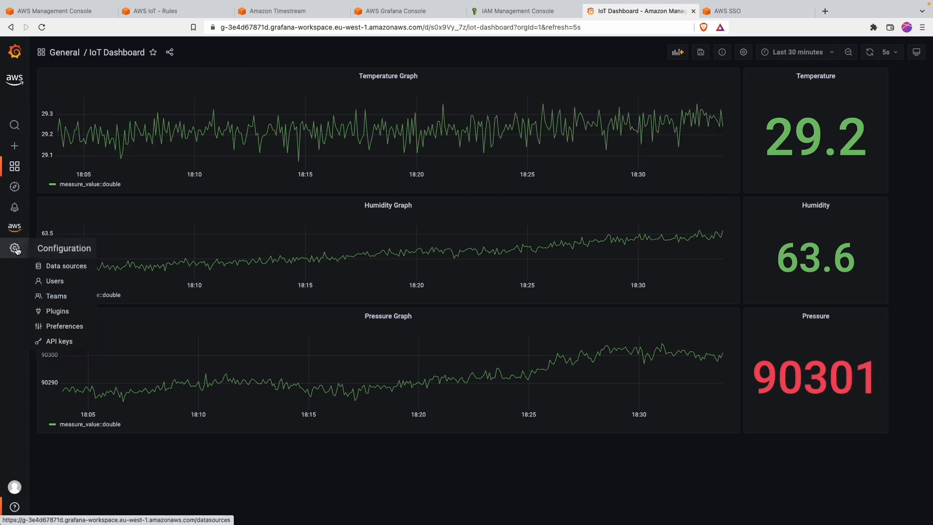
click(54, 269)
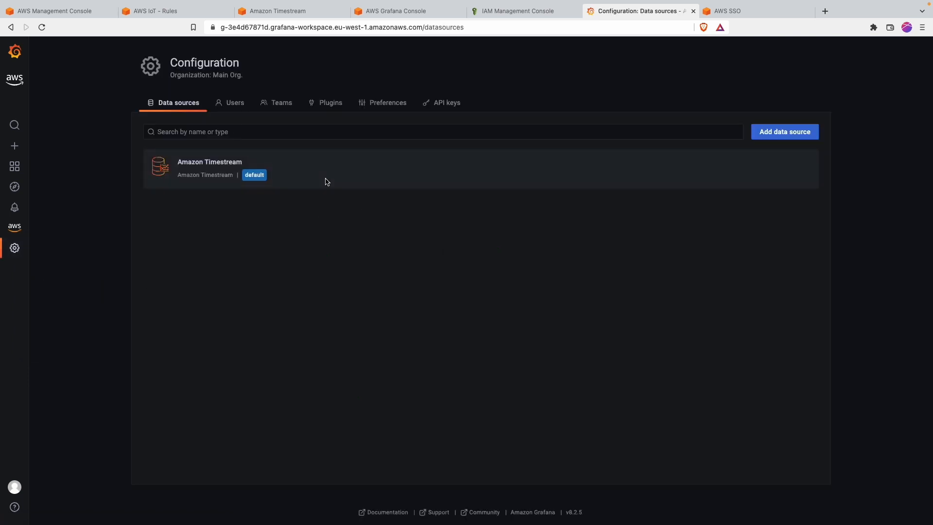
click(773, 134)
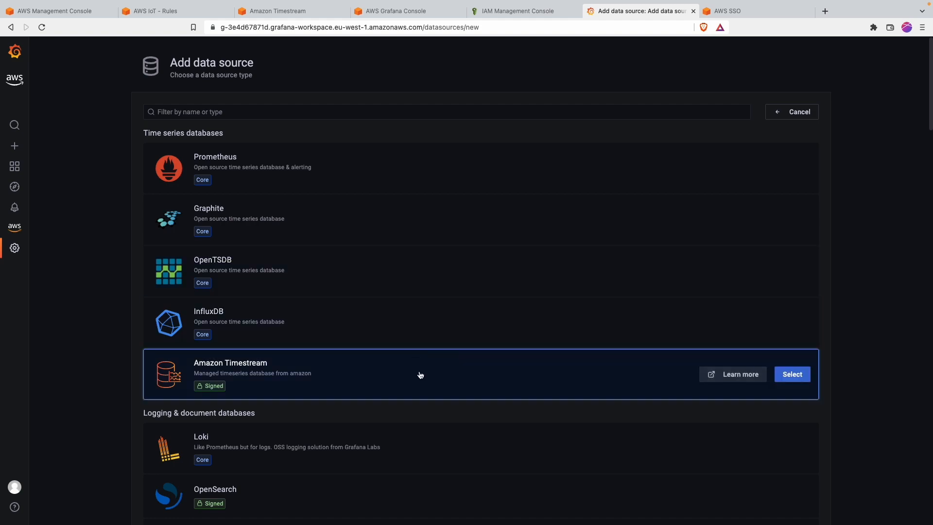
Step: Browse the time series, SQL, cloud and enterprise data source types, then return to the top
scroll(419, 376, down, 4)
scroll(420, 375, down, 9)
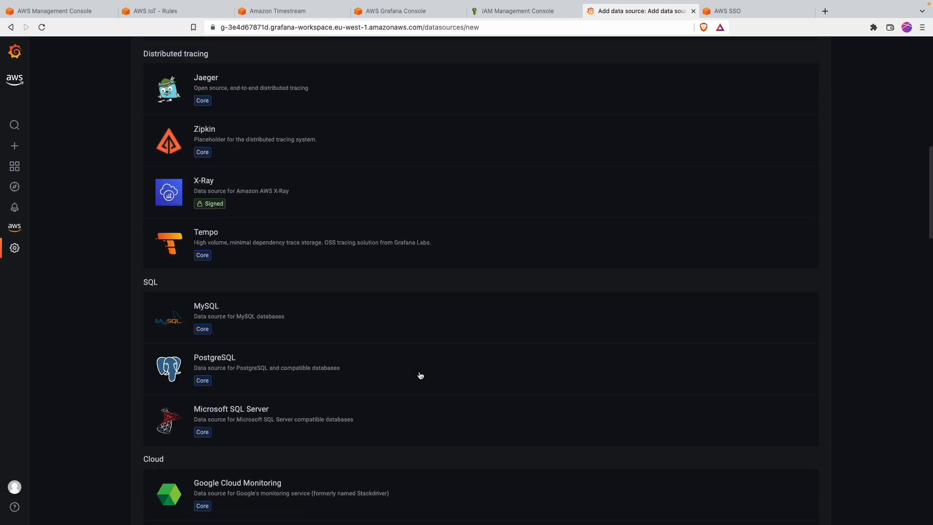
scroll(454, 364, down, 3)
scroll(454, 364, down, 1)
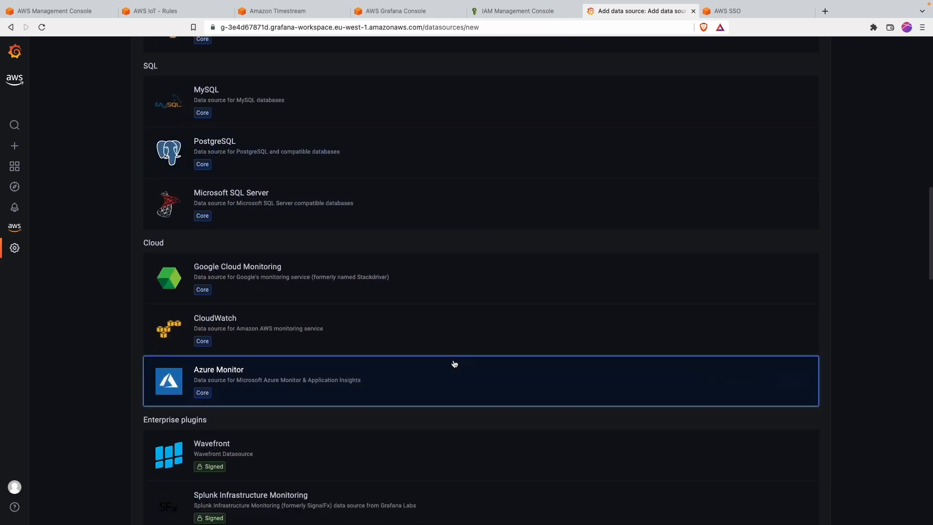
scroll(454, 364, down, 20)
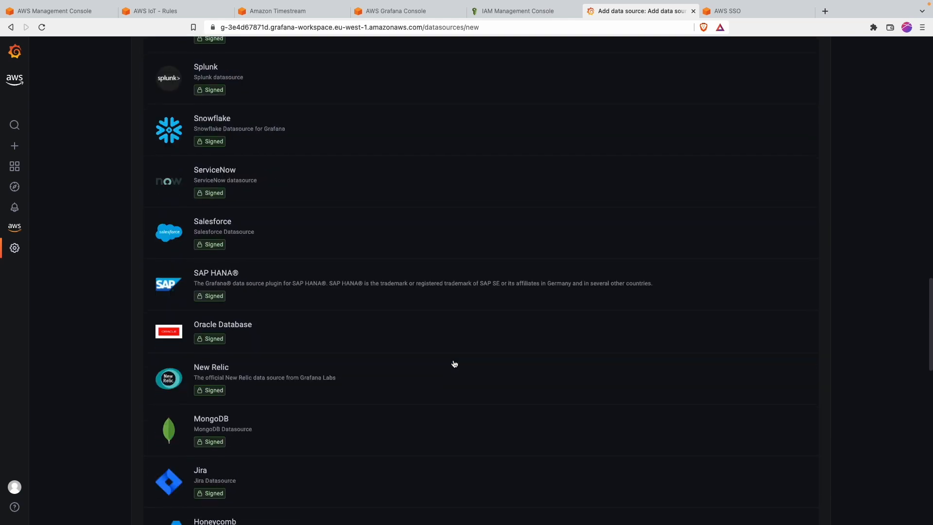
scroll(454, 364, down, 2)
scroll(455, 363, up, 20)
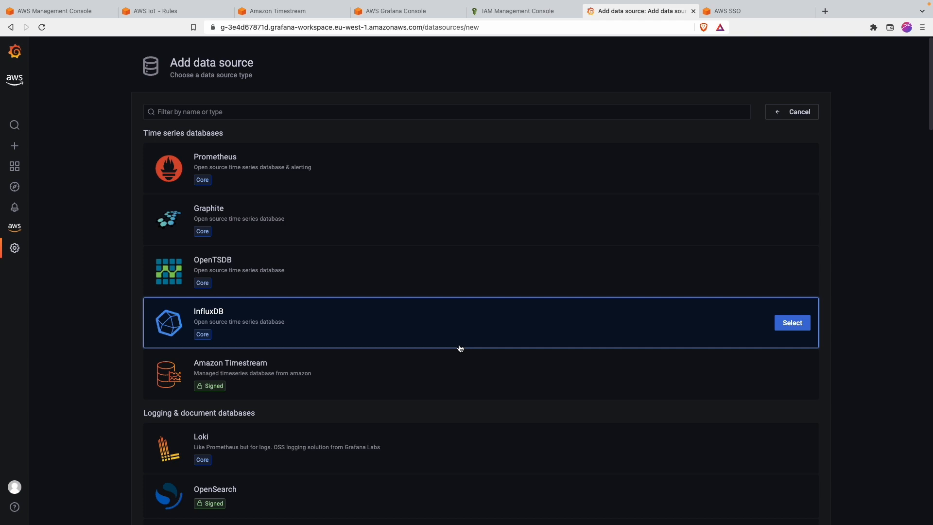
Step: Reopen IoT Dashboard from the recently viewed dashboards list
click(9, 175)
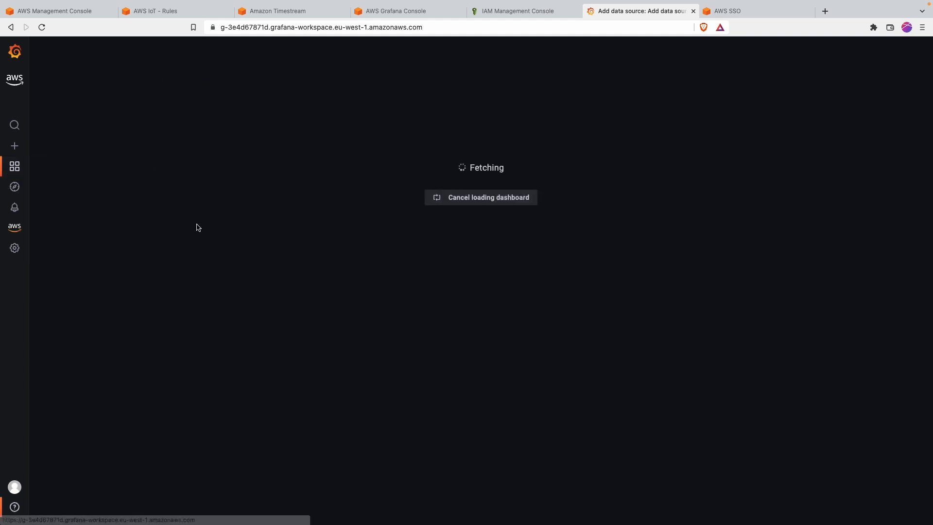
click(91, 370)
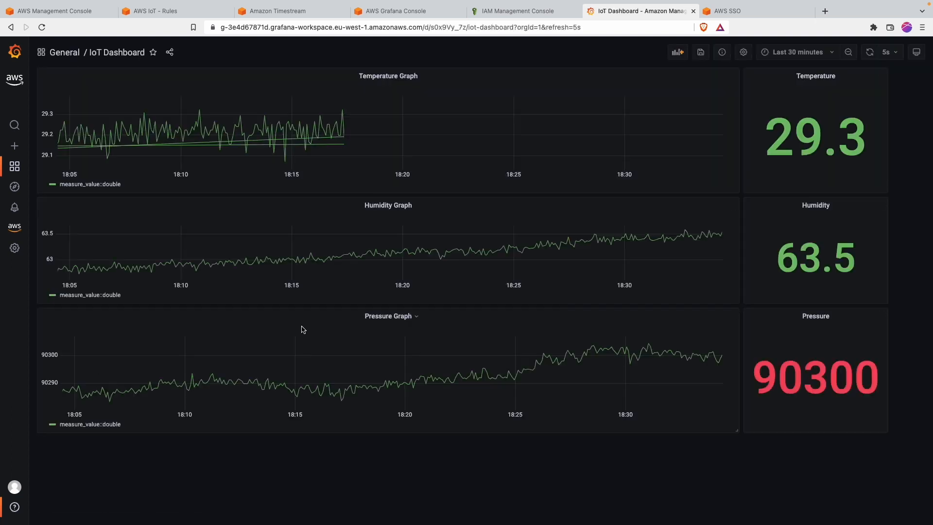